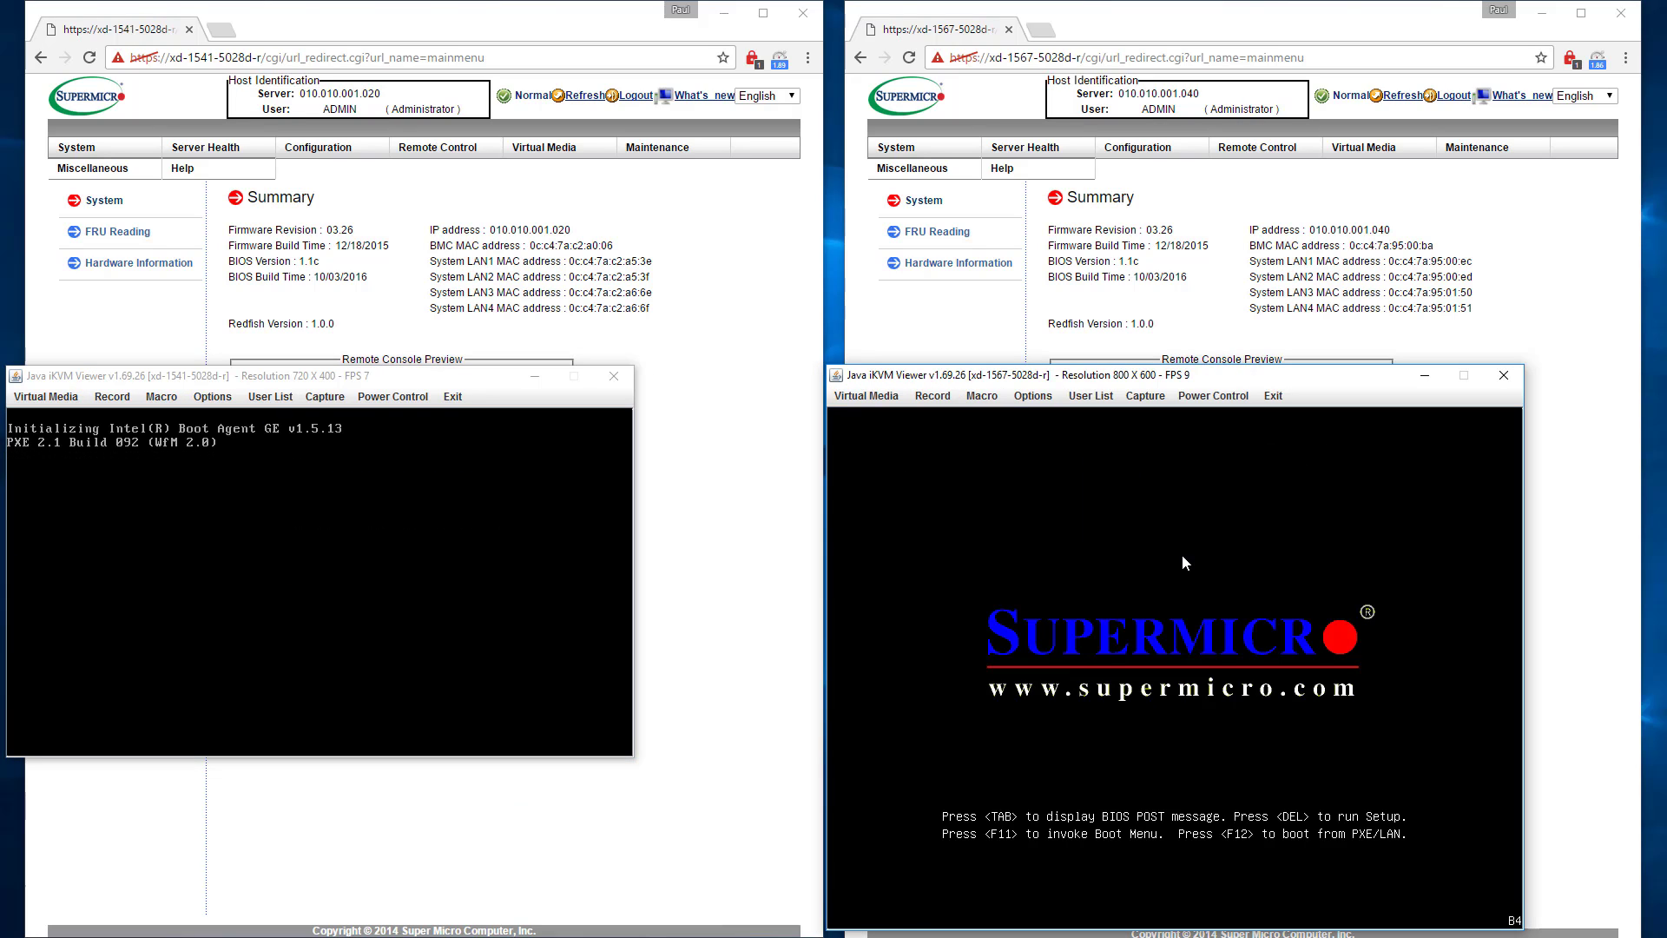
- Enter BIOS setup on the second server during POST with the Delete key
{"action": "key", "text": "Delete"}
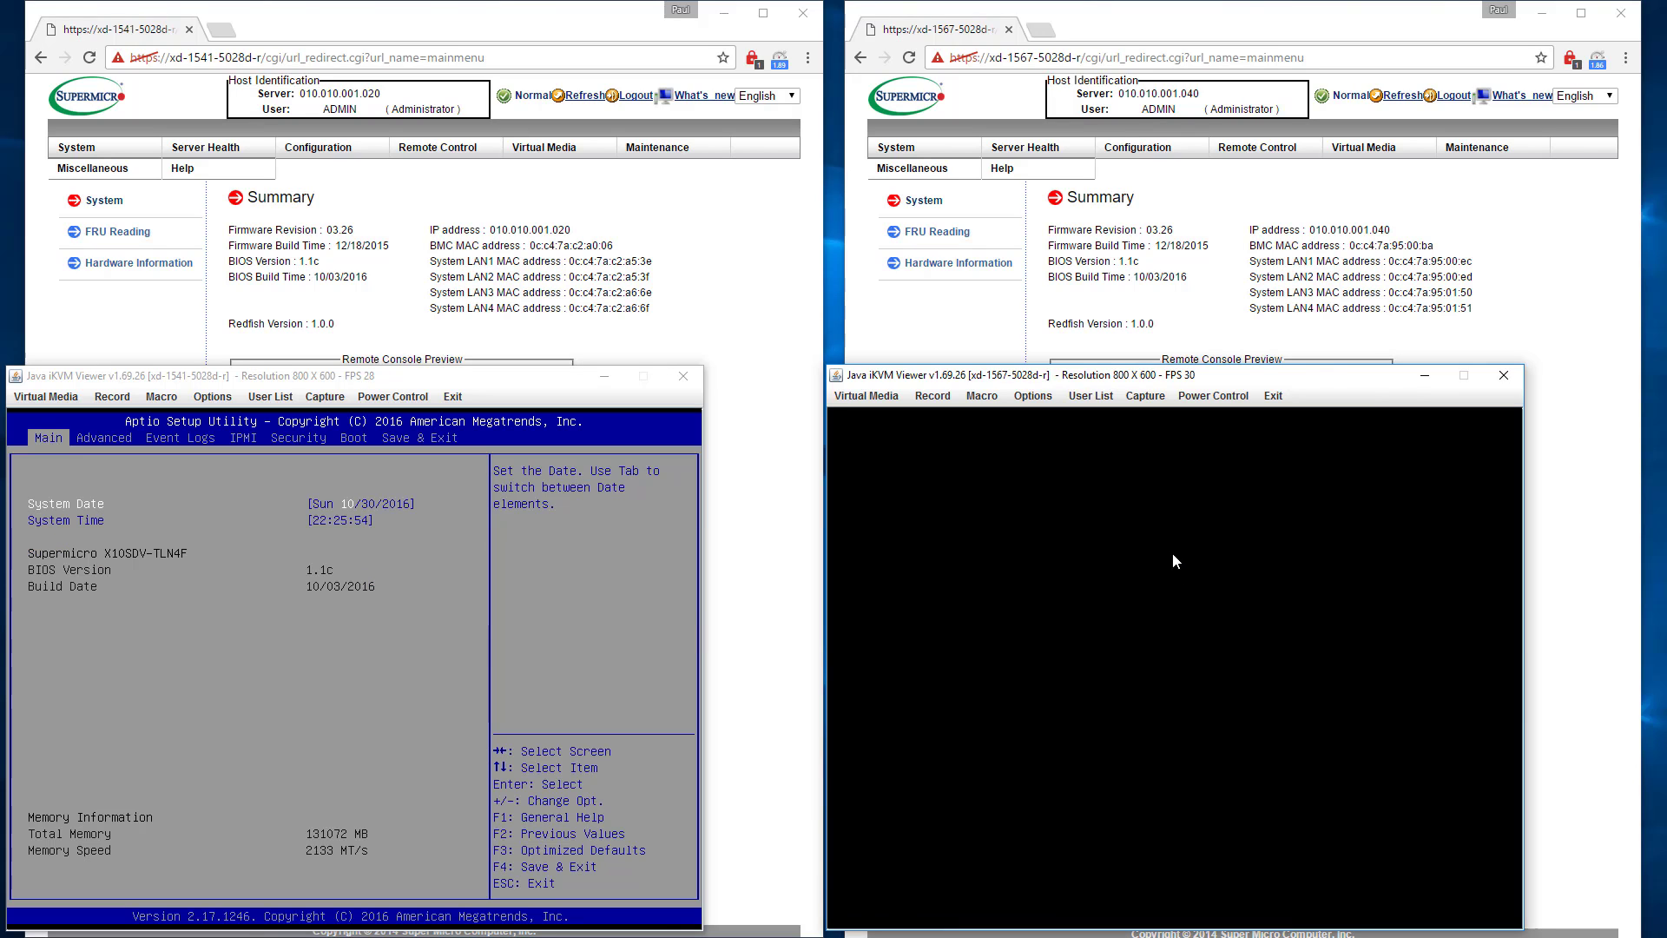
- On the first server, look through the Advanced CPU Configuration and Advanced Power Management submenus
{"action": "left_click", "coordinate": [359, 590]}
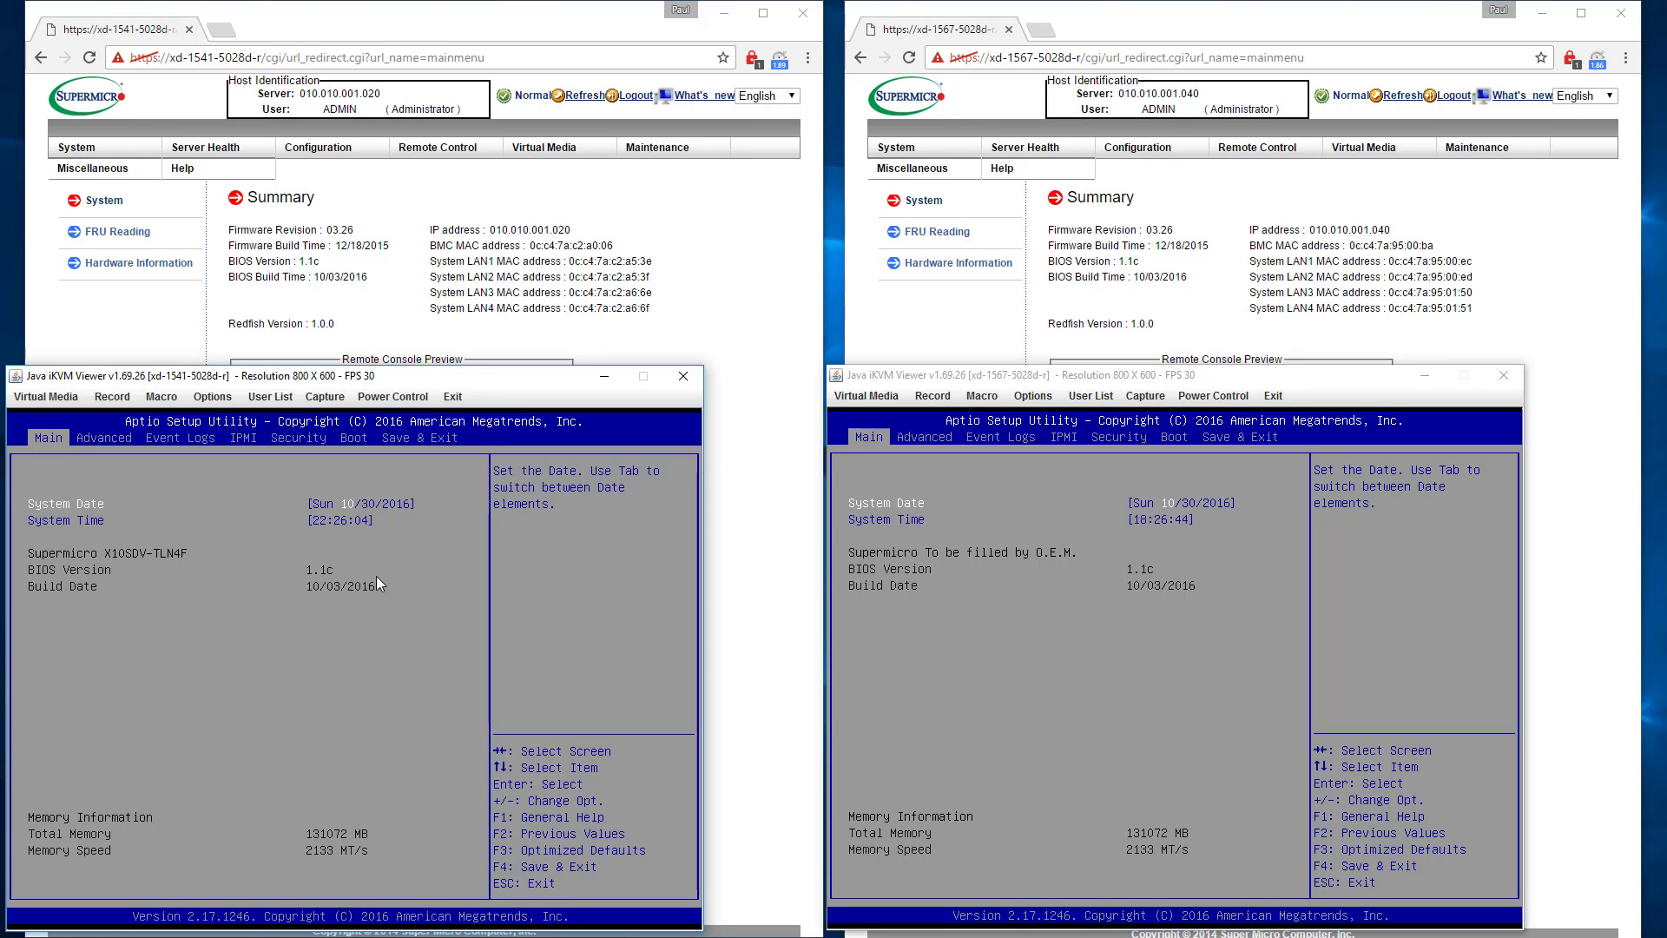
{"action": "key", "text": "Right"}
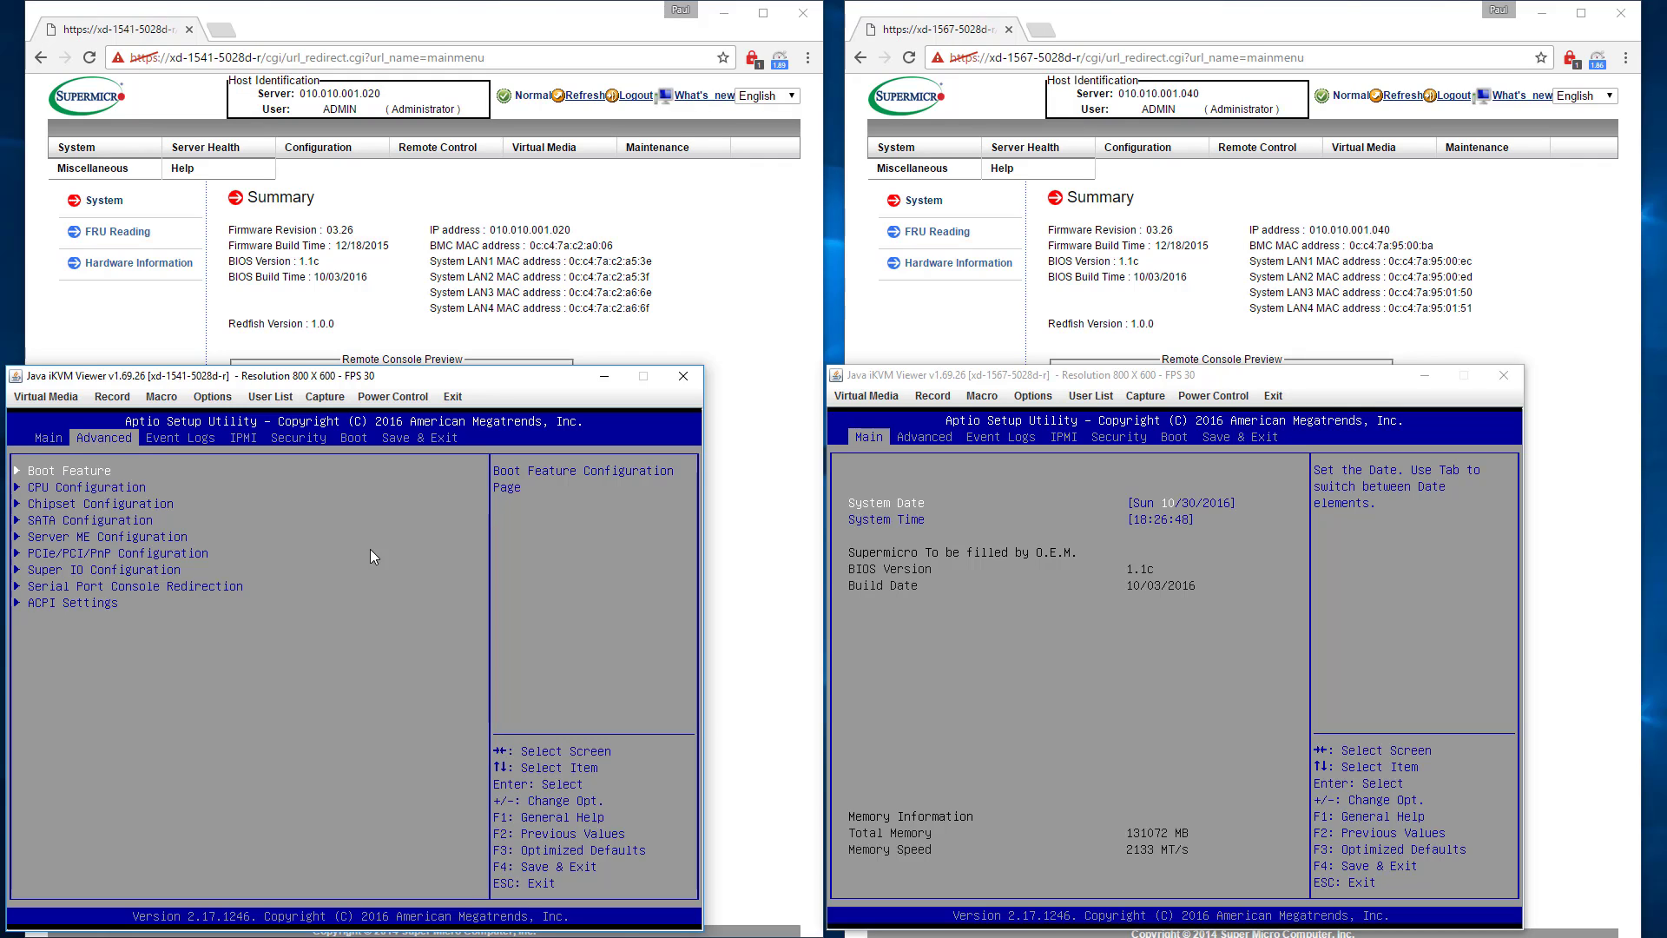
{"action": "key", "text": "Down"}
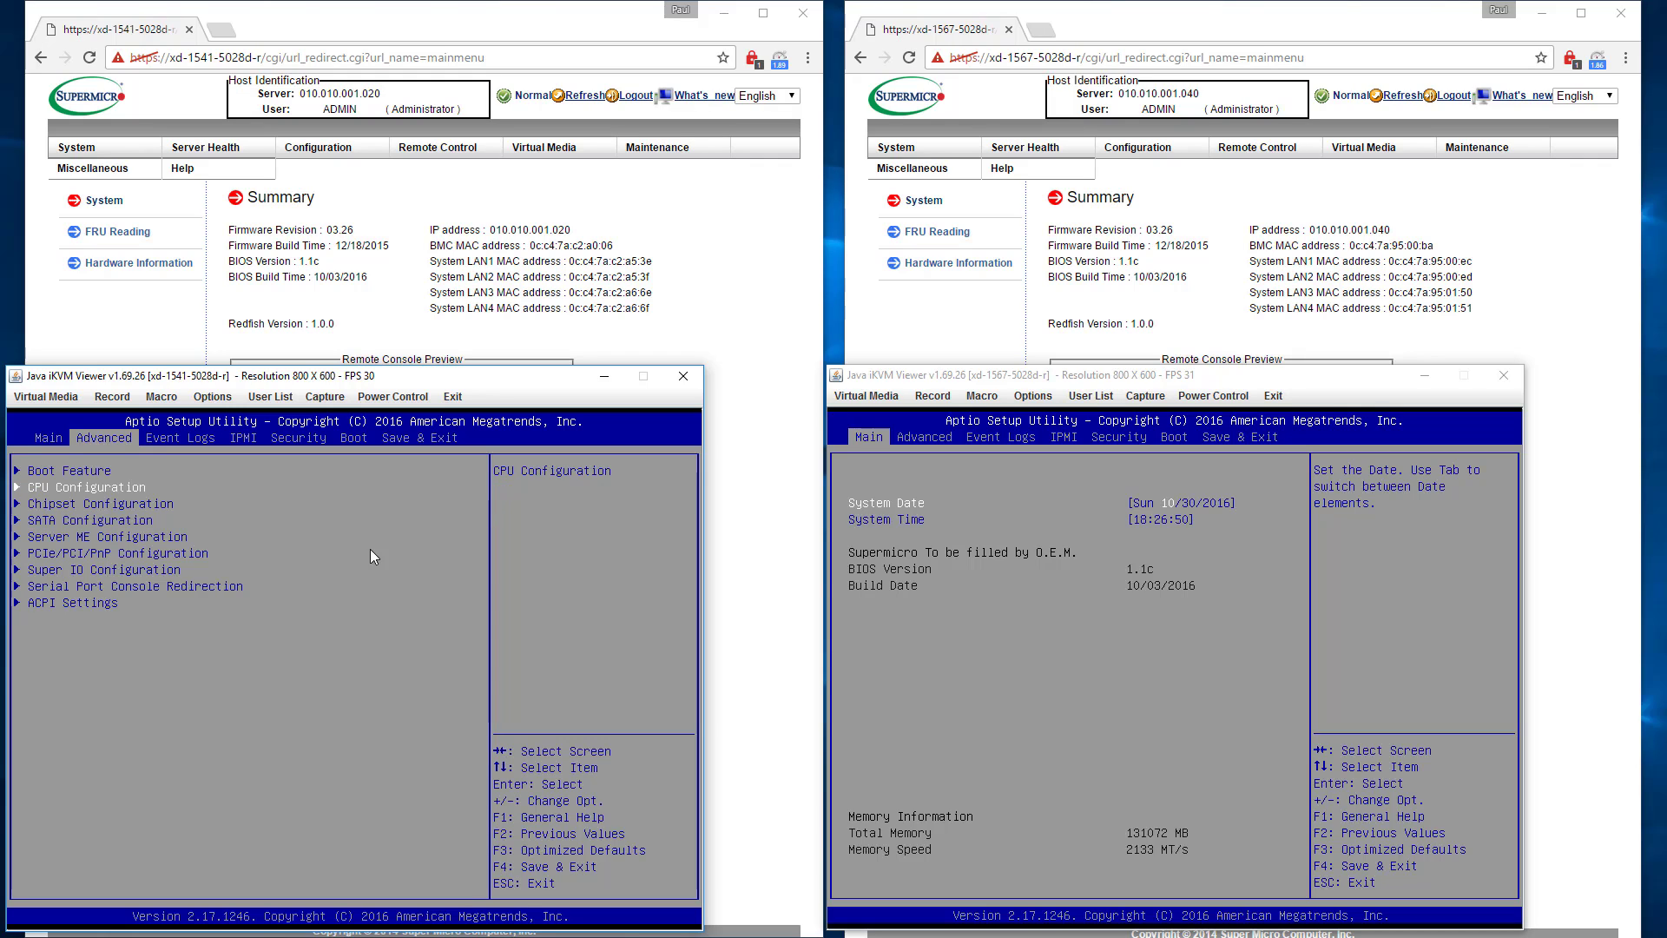
{"action": "key", "text": "Return"}
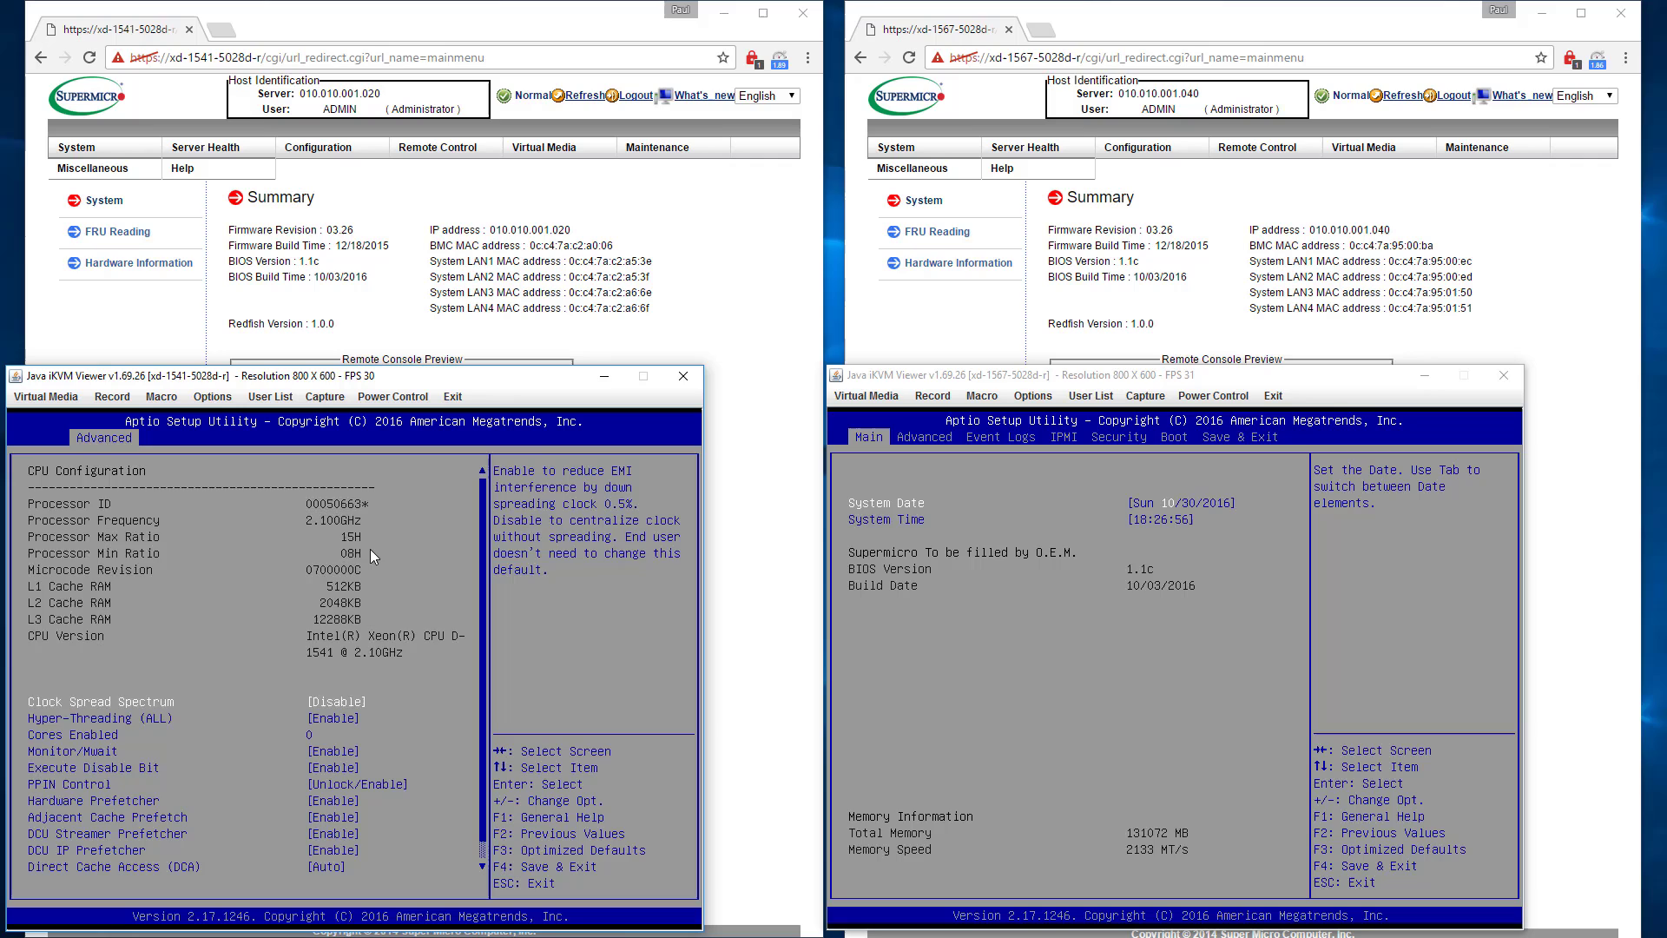
{"action": "key", "text": "Up"}
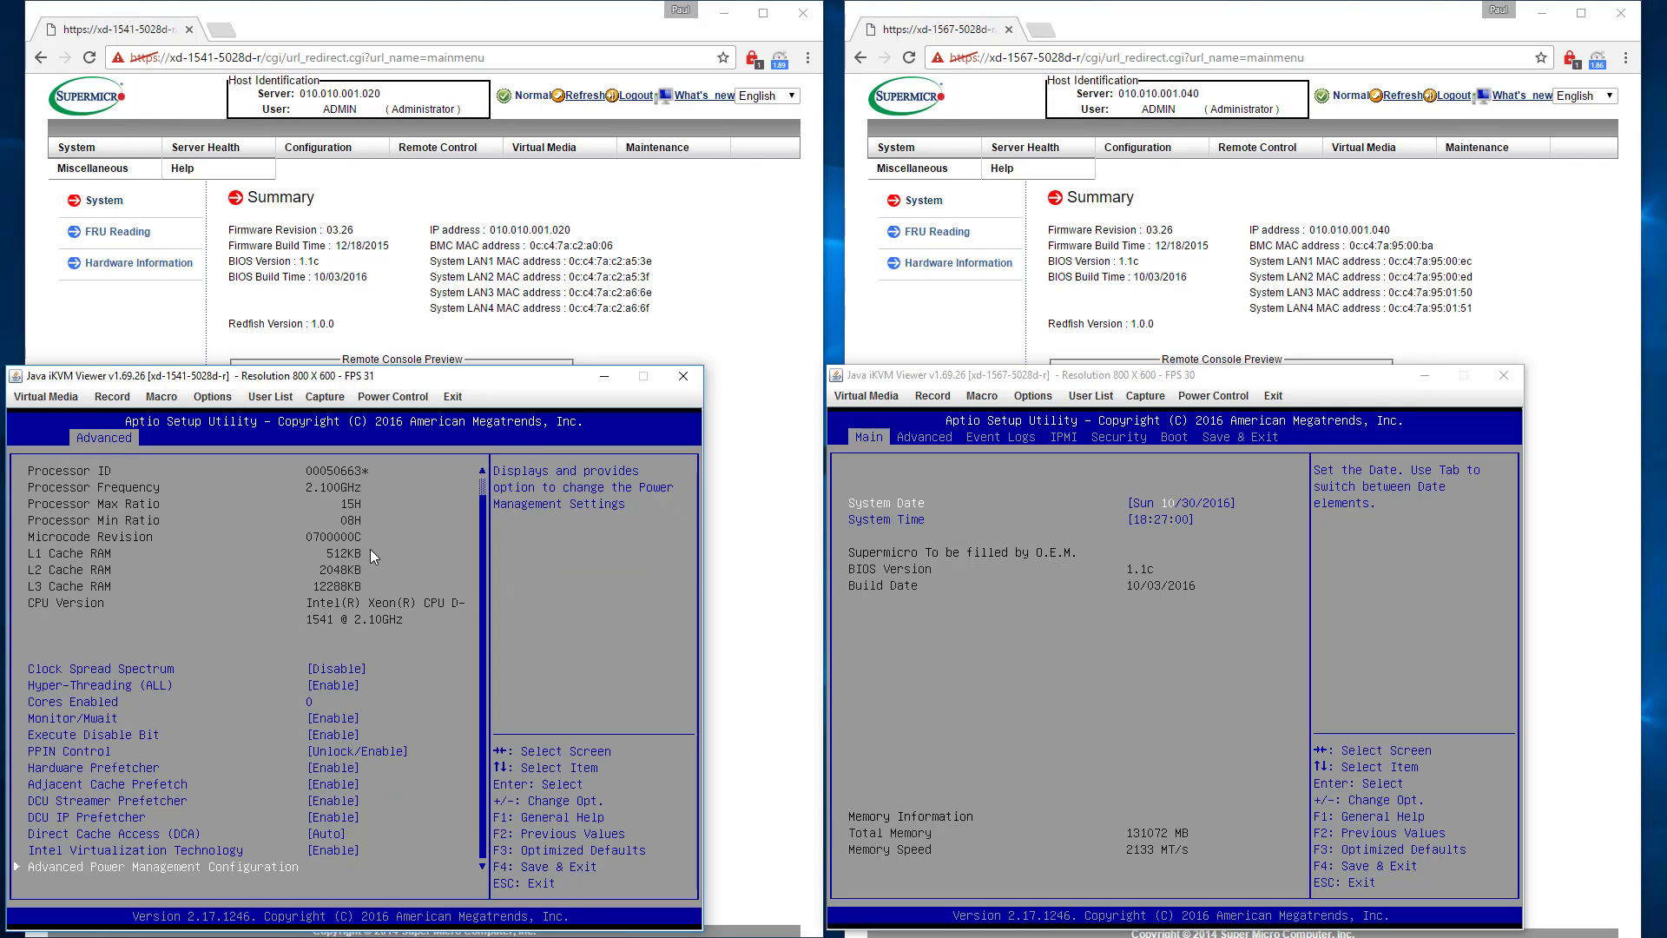
{"action": "key", "text": "Return"}
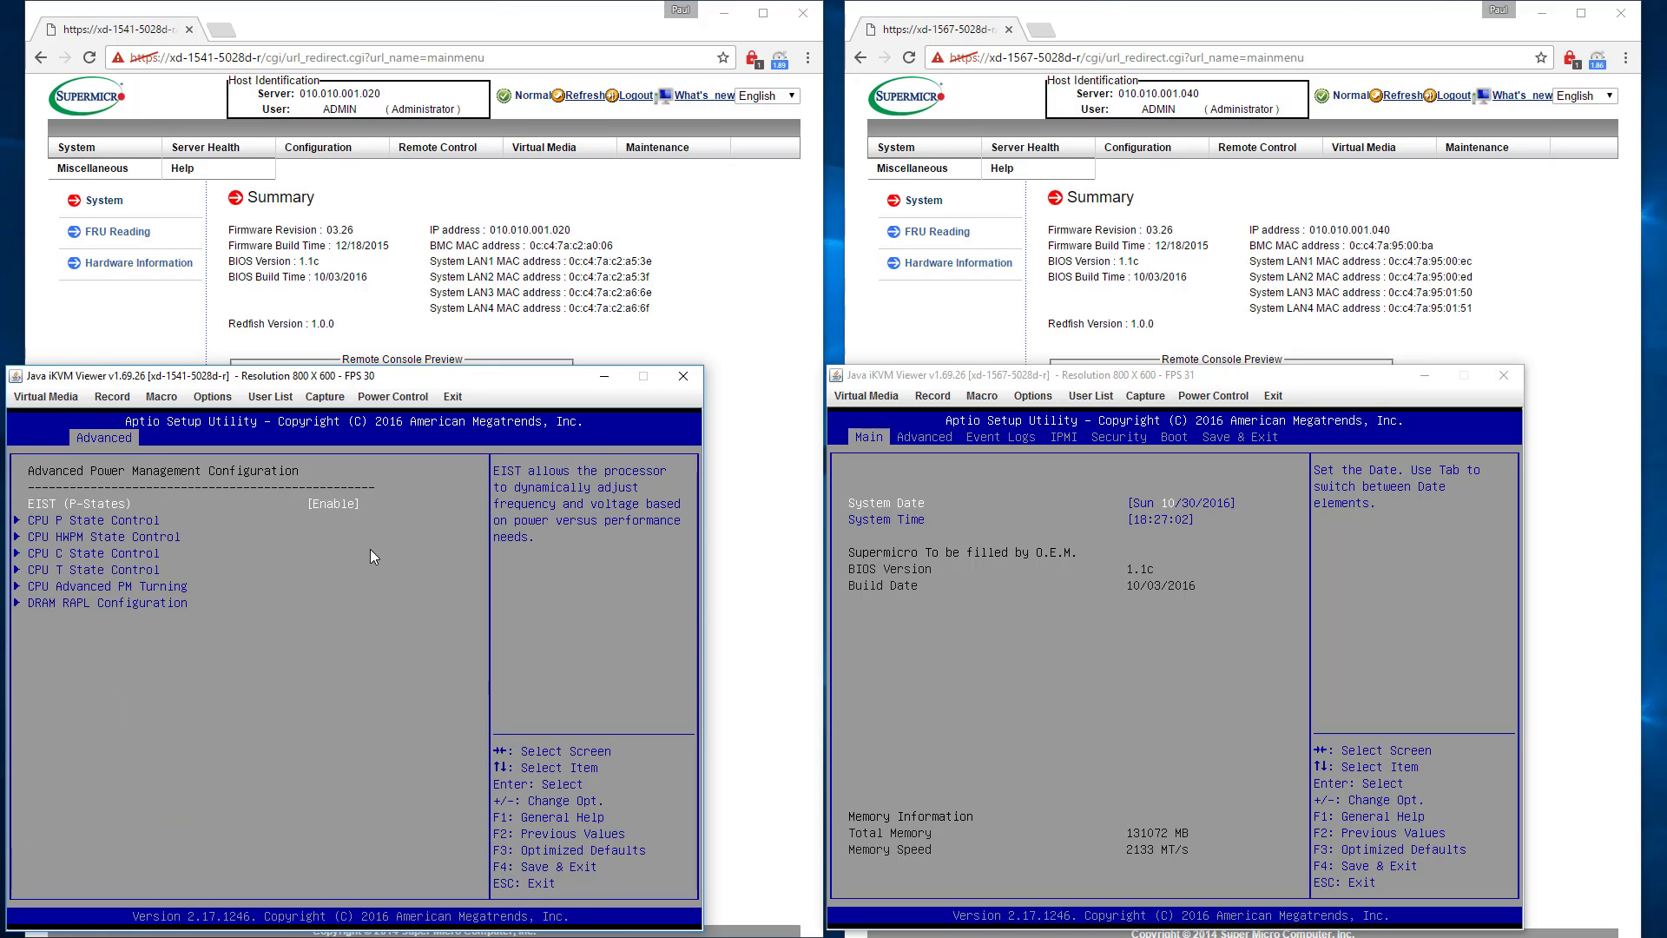
{"action": "key", "text": "Escape"}
{"action": "key", "text": "Escape"}
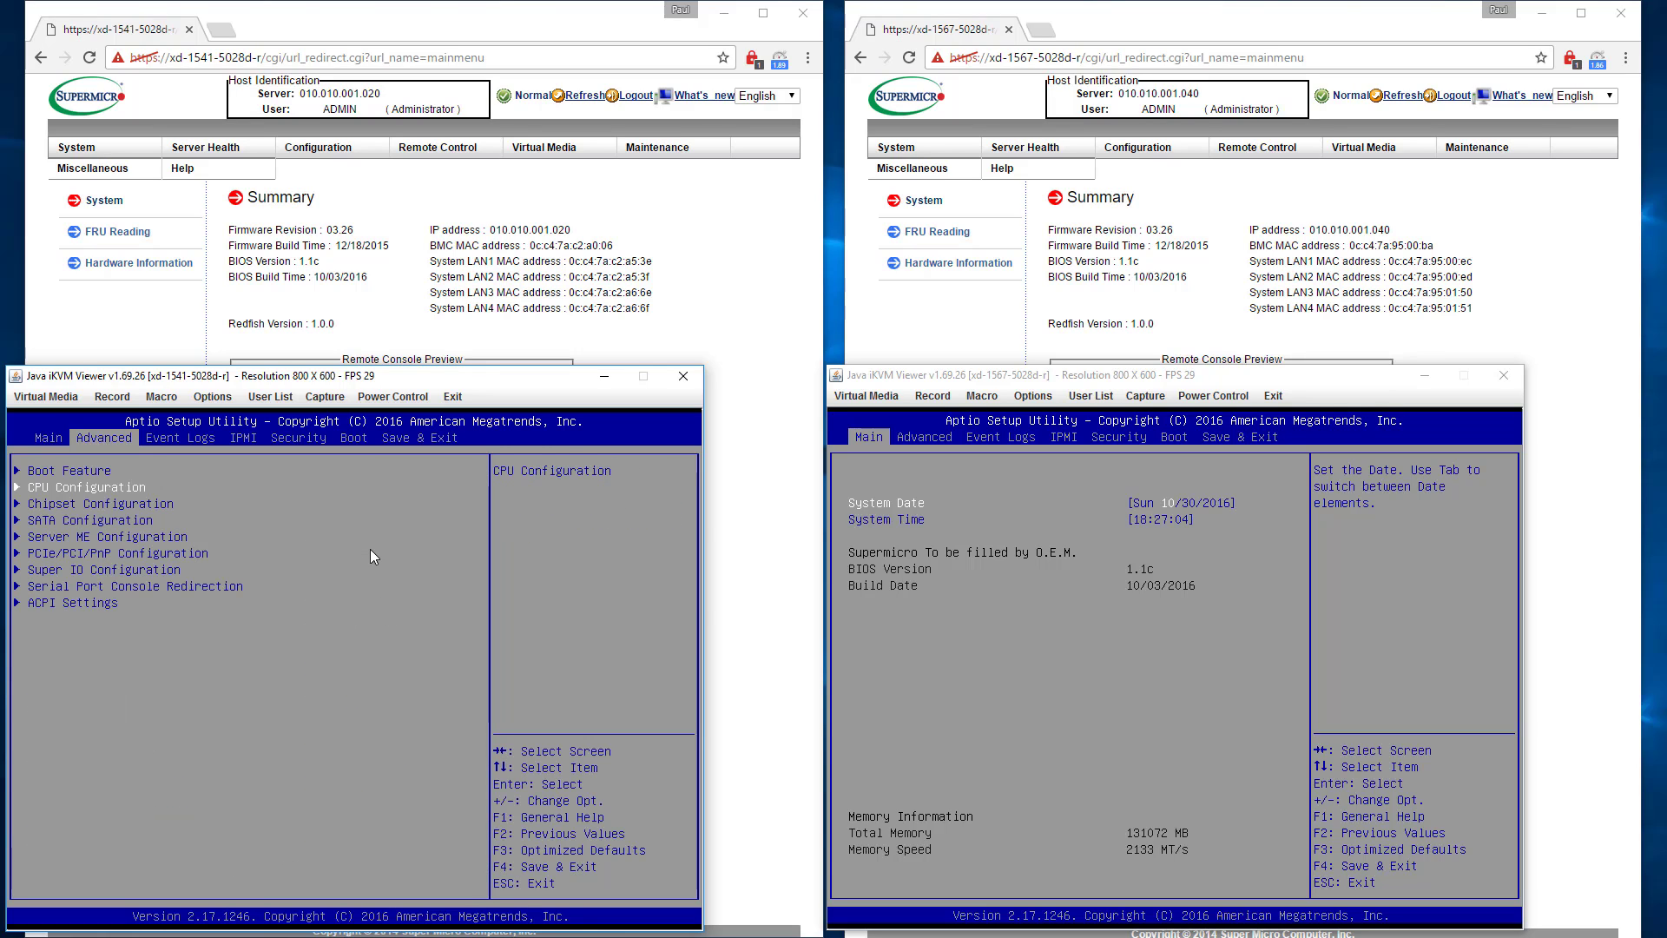
- Go to Chipset Configuration > North Bridge > Memory Configuration and select Memory Frequency (Auto)
{"action": "key", "text": "Down"}
{"action": "key", "text": "Return"}
{"action": "key", "text": "Return"}
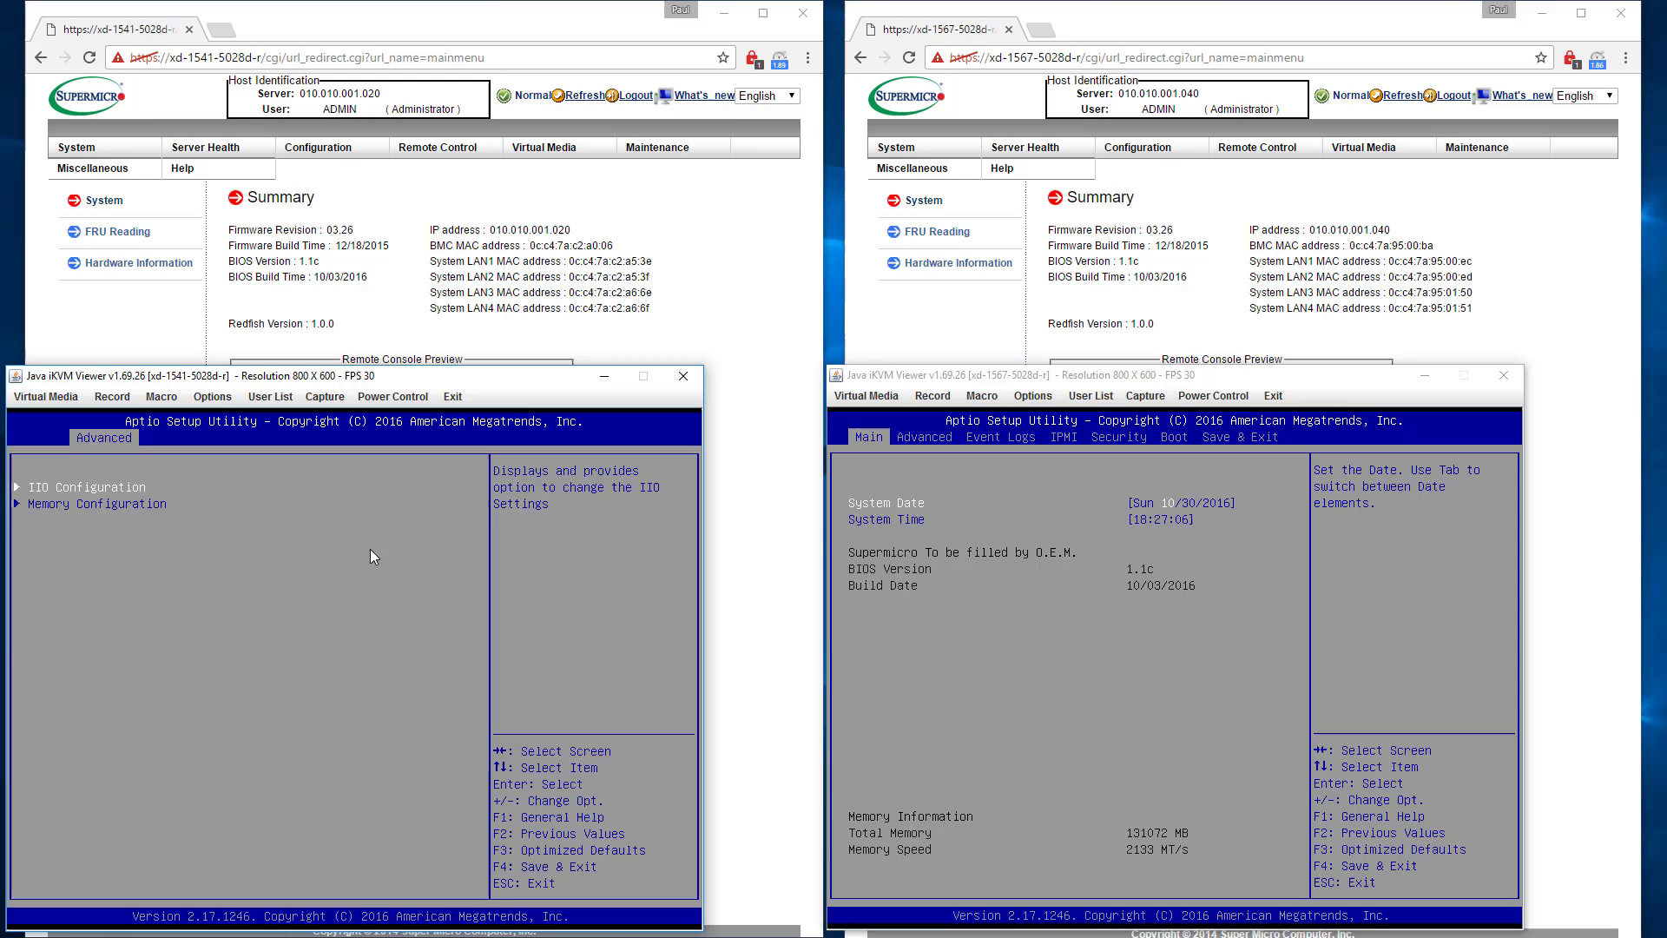
{"action": "key", "text": "Down"}
{"action": "key", "text": "Return"}
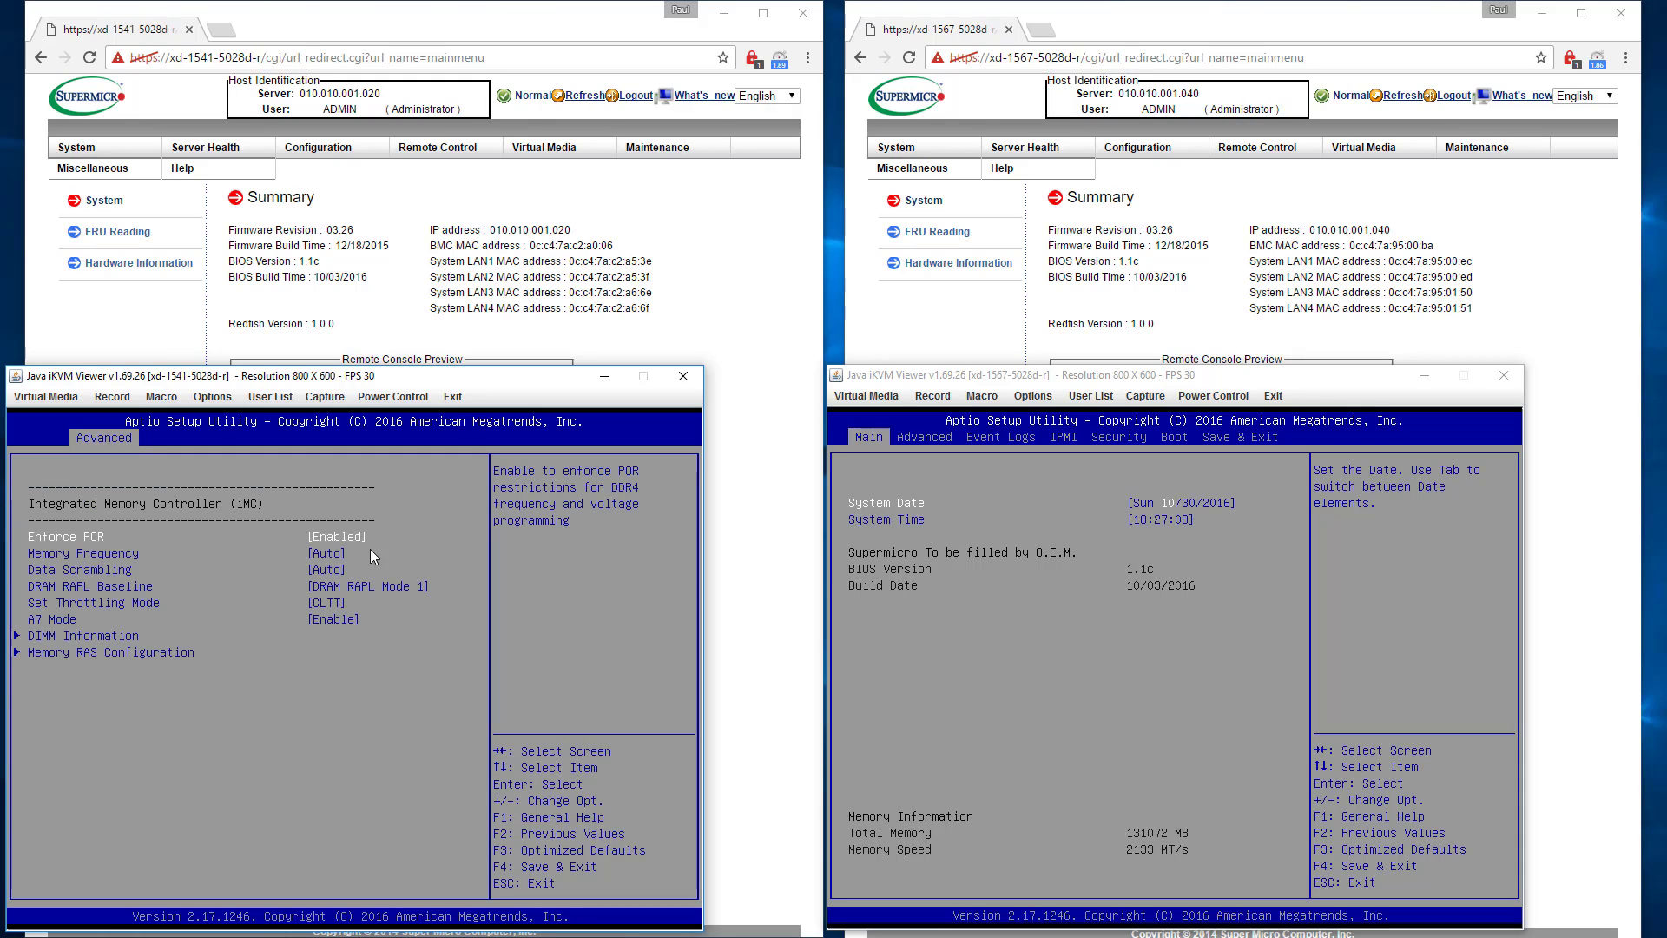
{"action": "key", "text": "Down"}
{"action": "key", "text": "Down"}
{"action": "key", "text": "Down"}
{"action": "key", "text": "Down"}
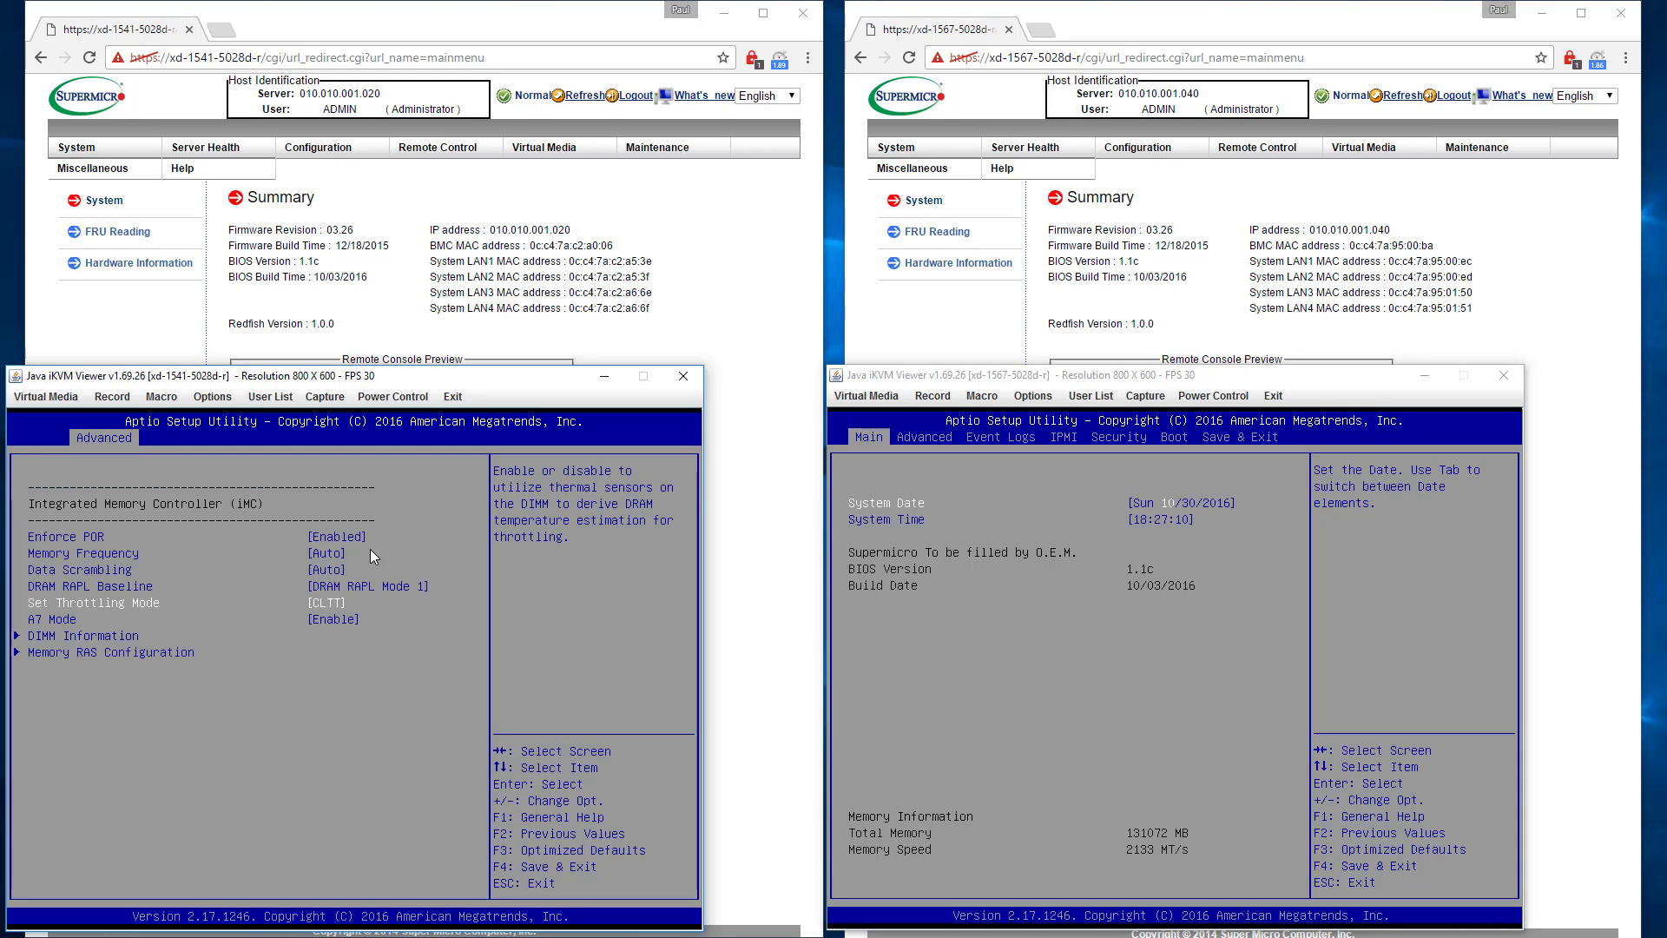
{"action": "key", "text": "Up"}
{"action": "key", "text": "Up"}
{"action": "key", "text": "Up"}
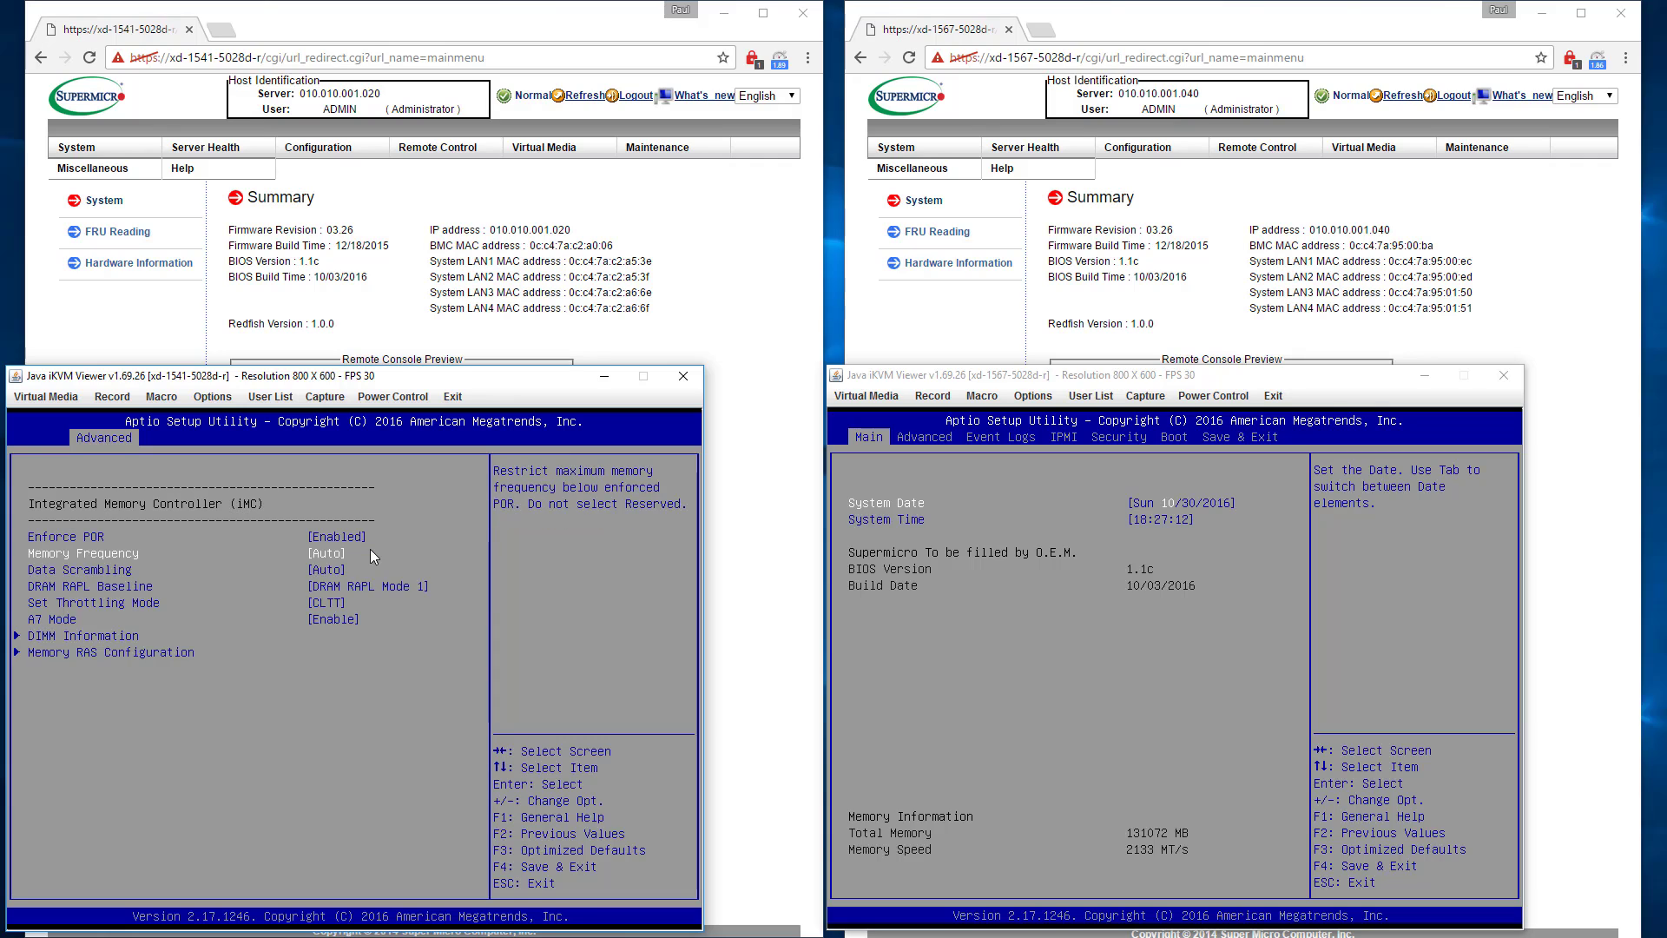
- Change the first server's Memory Frequency from Auto to 2400
{"action": "key", "text": "Return"}
{"action": "key", "text": "Down"}
{"action": "key", "text": "Down"}
{"action": "key", "text": "Down"}
{"action": "key", "text": "Down"}
{"action": "key", "text": "Down"}
{"action": "key", "text": "Down"}
{"action": "key", "text": "Down"}
{"action": "key", "text": "Down"}
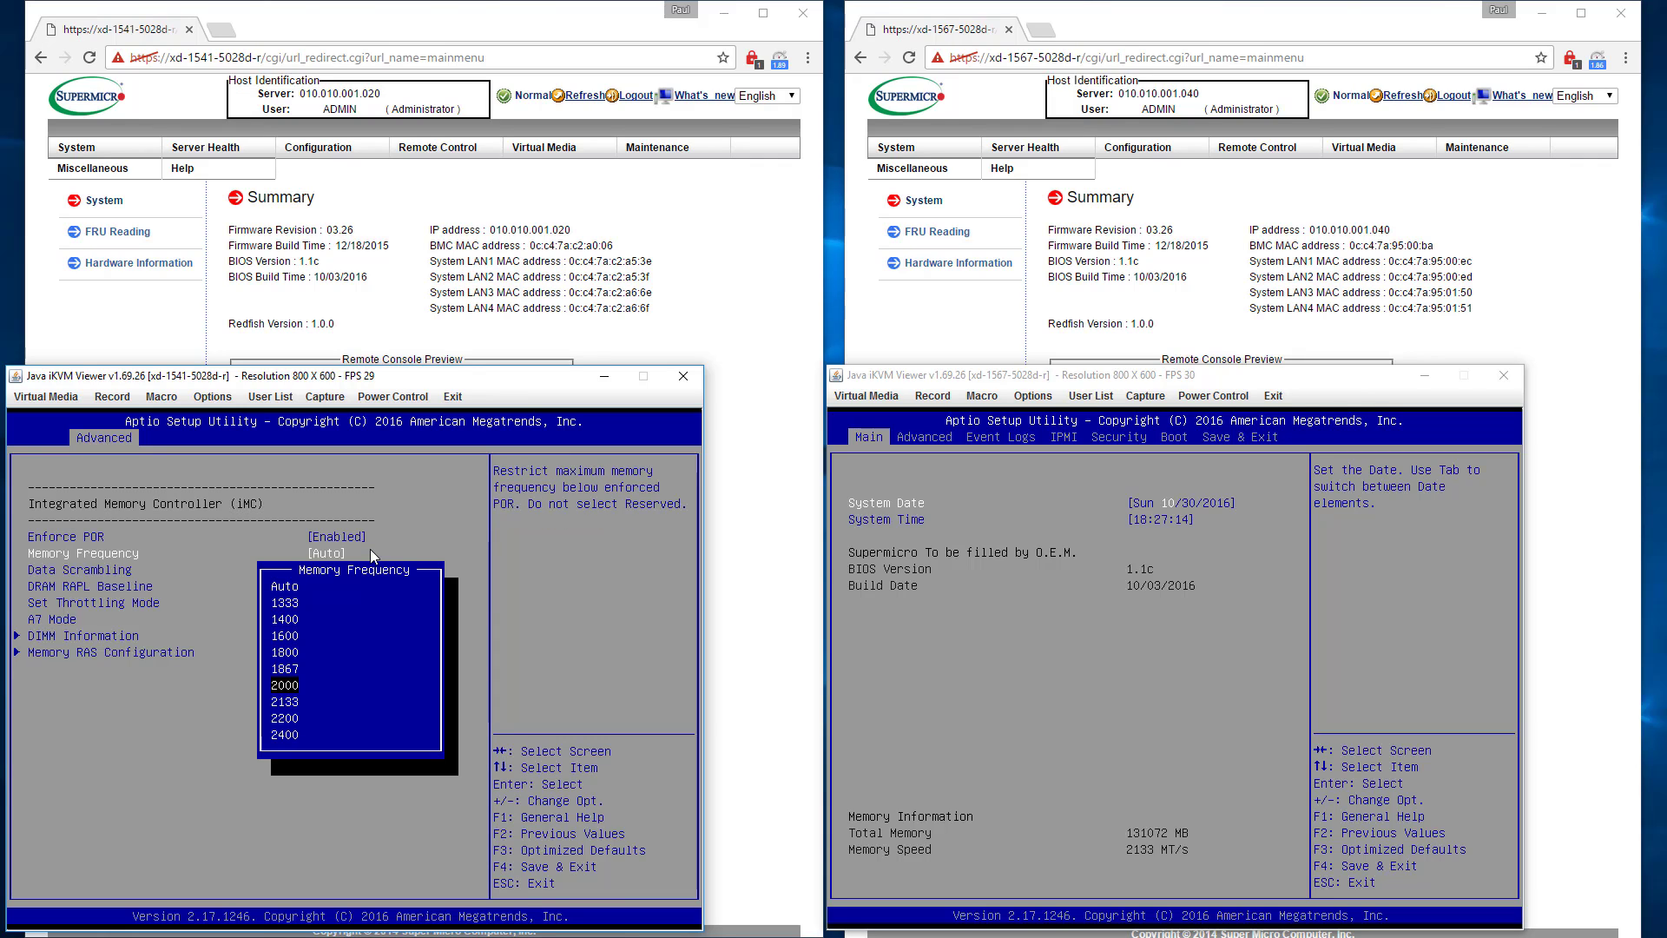
{"action": "key", "text": "Down"}
{"action": "key", "text": "Return"}
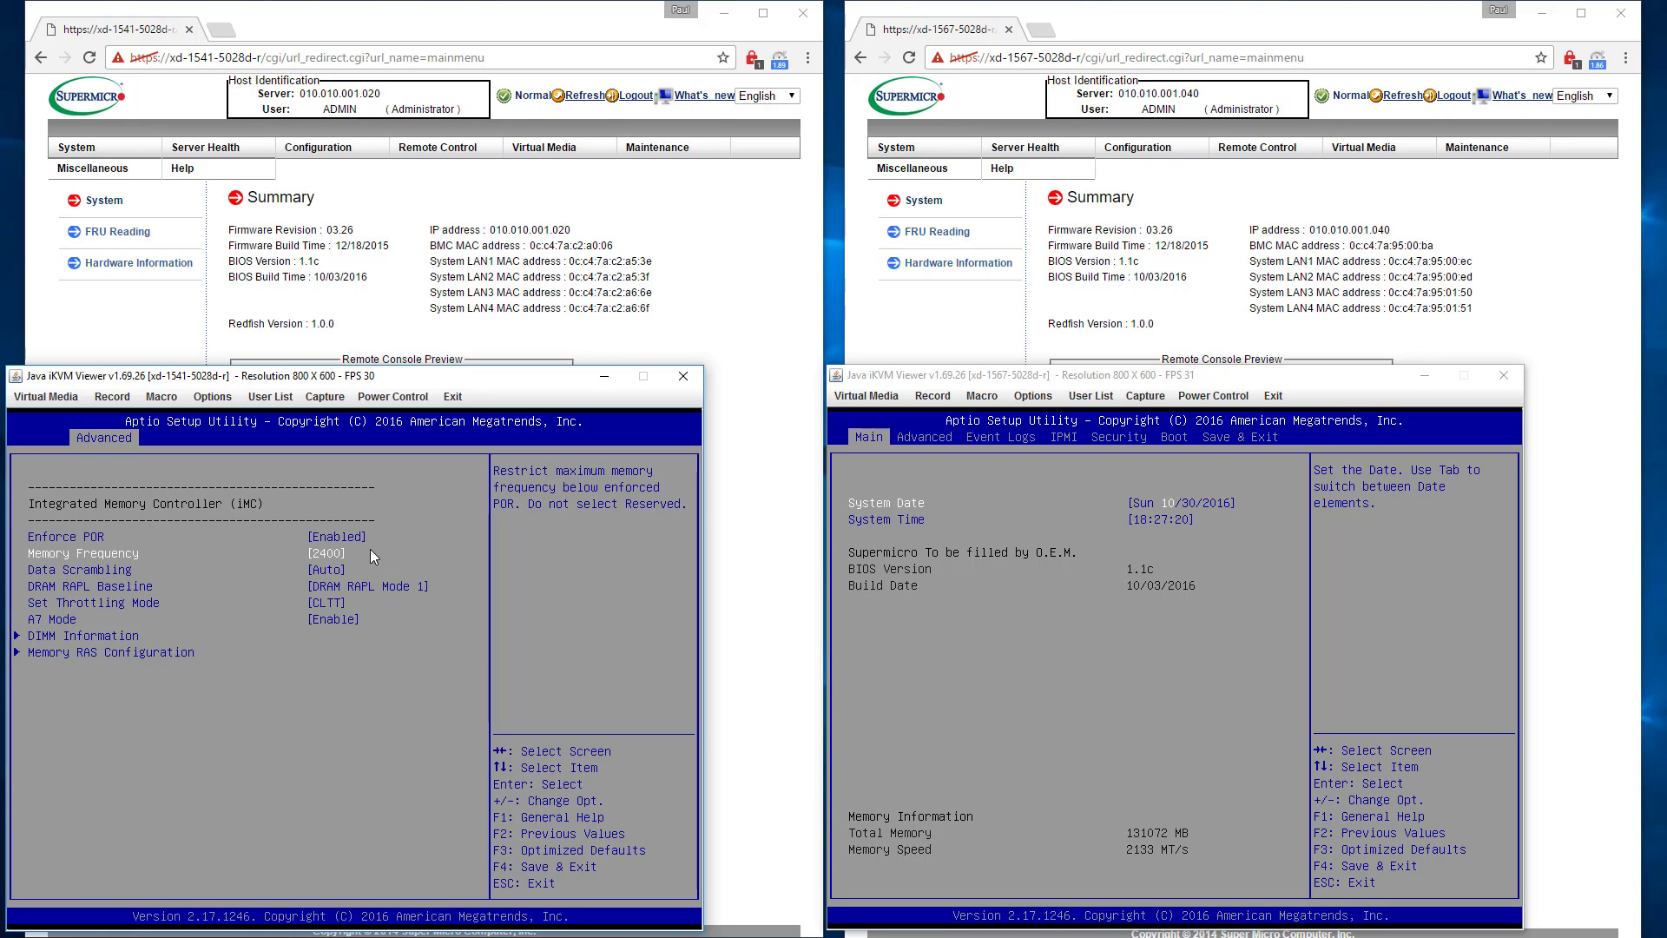
- View DIMM Information, which lists four 32GB 2133MT/s Samsung RDIMMs
{"action": "key", "text": "Down"}
{"action": "key", "text": "Down"}
{"action": "key", "text": "Down"}
{"action": "key", "text": "Down"}
{"action": "key", "text": "Down"}
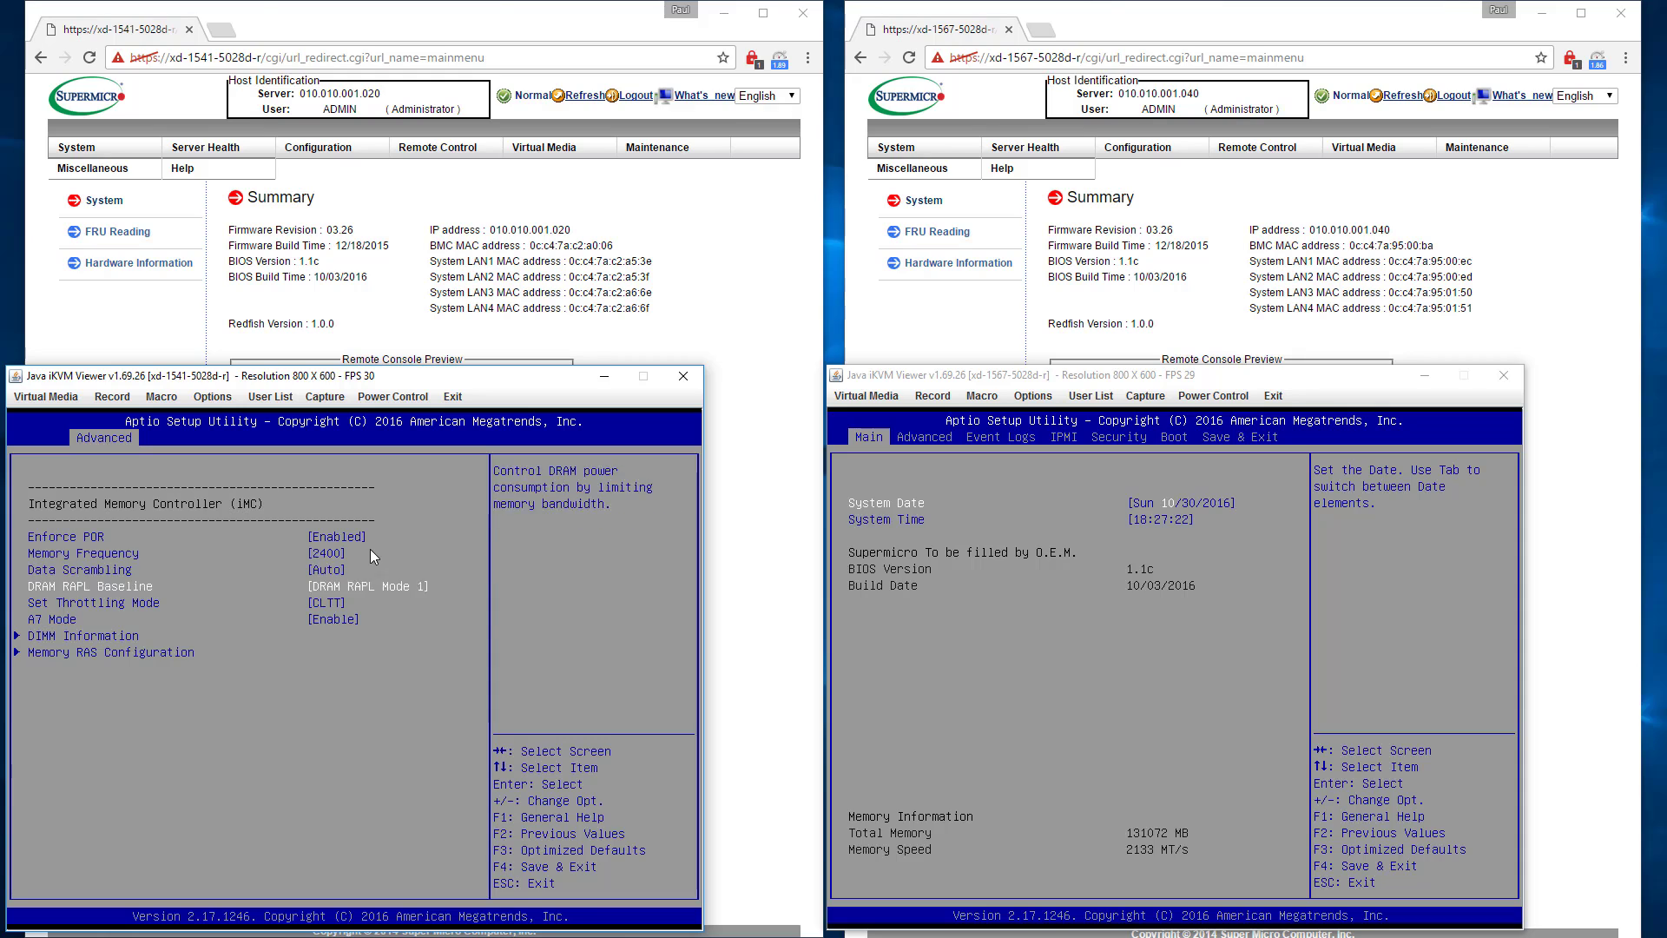
{"action": "key", "text": "Return"}
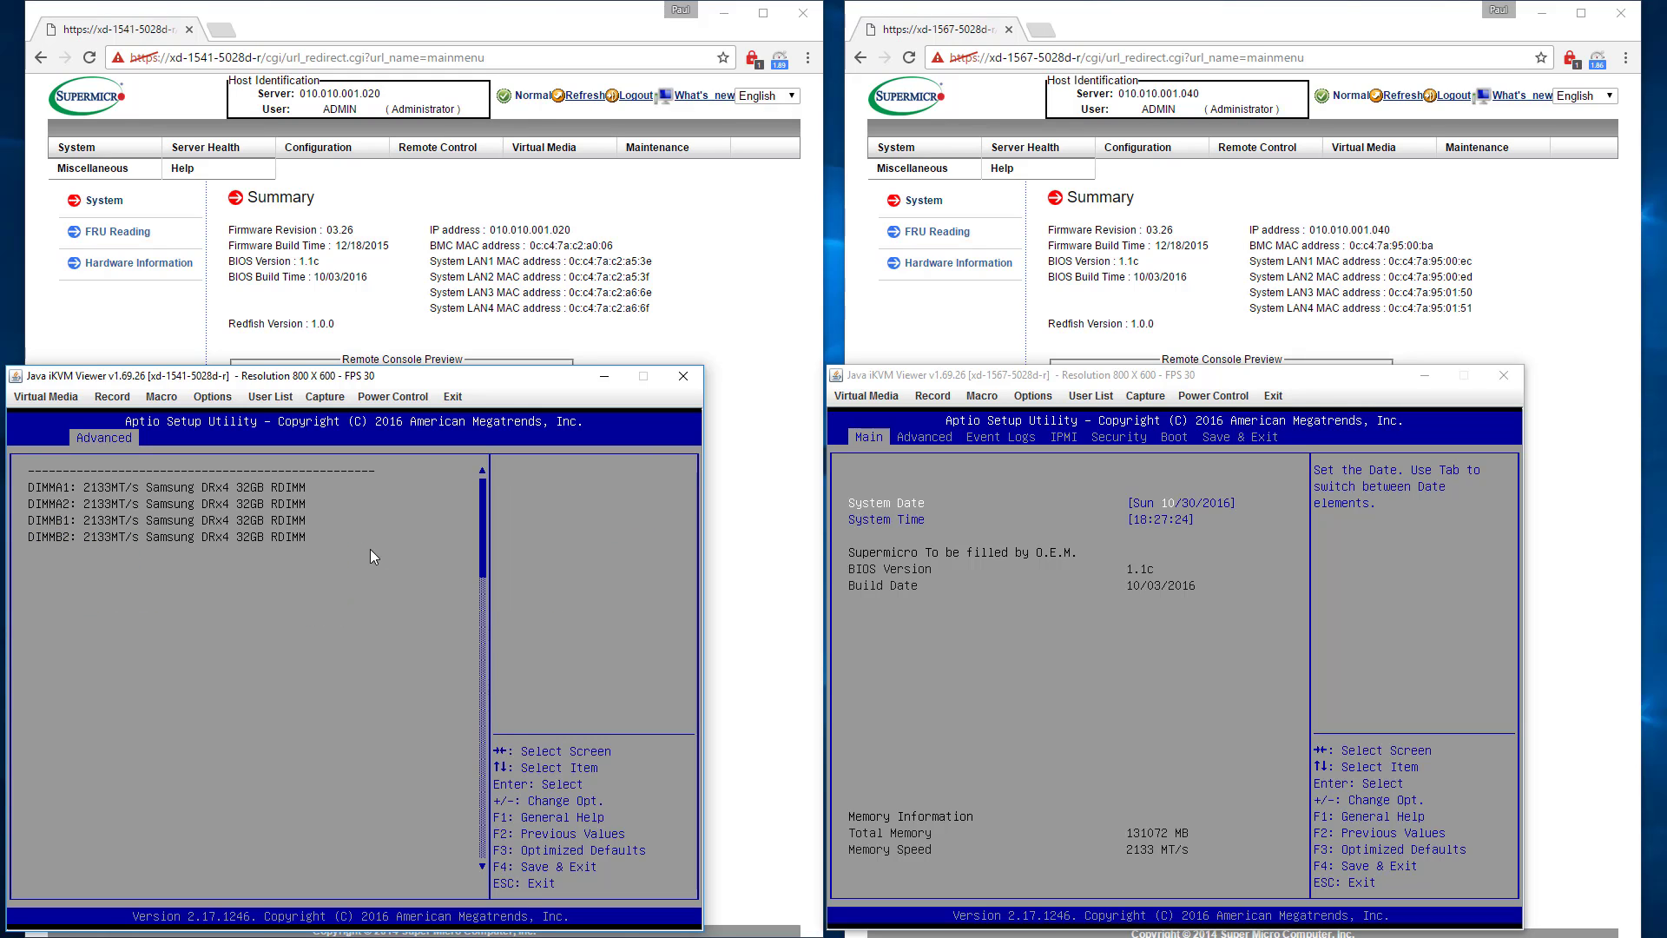
{"action": "left_click", "coordinate": [1014, 688]}
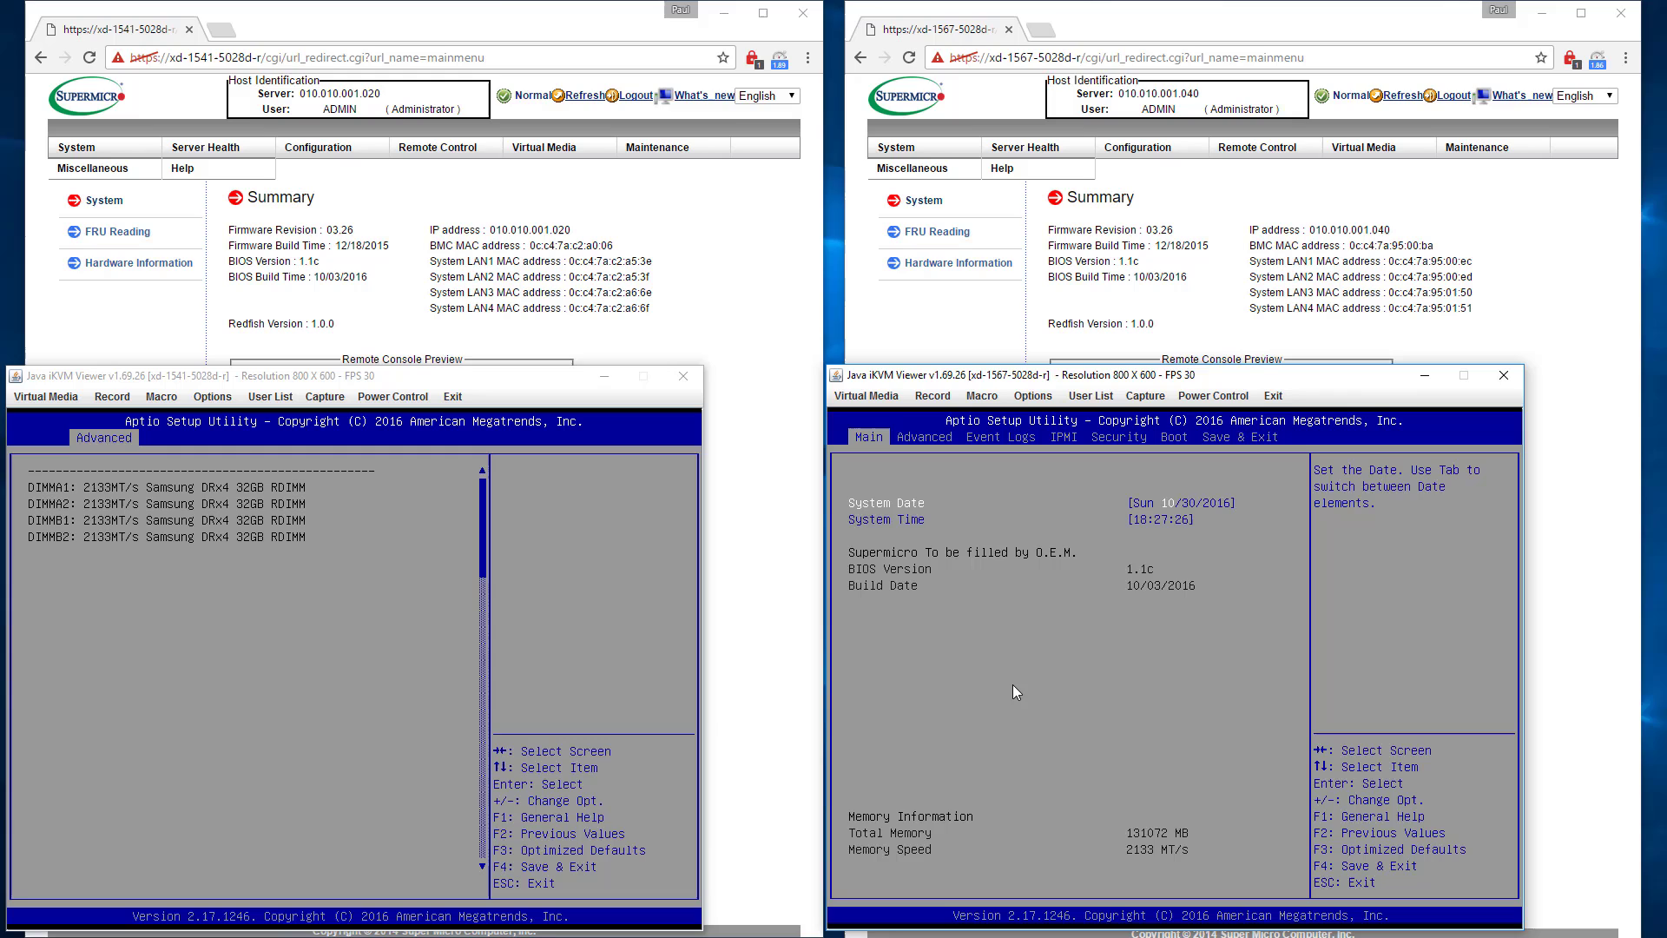
- On the second server, go to Chipset > North Bridge > Memory Configuration > DIMM Information, showing 2133MT/s
{"action": "key", "text": "Right"}
{"action": "key", "text": "Down"}
{"action": "key", "text": "Down"}
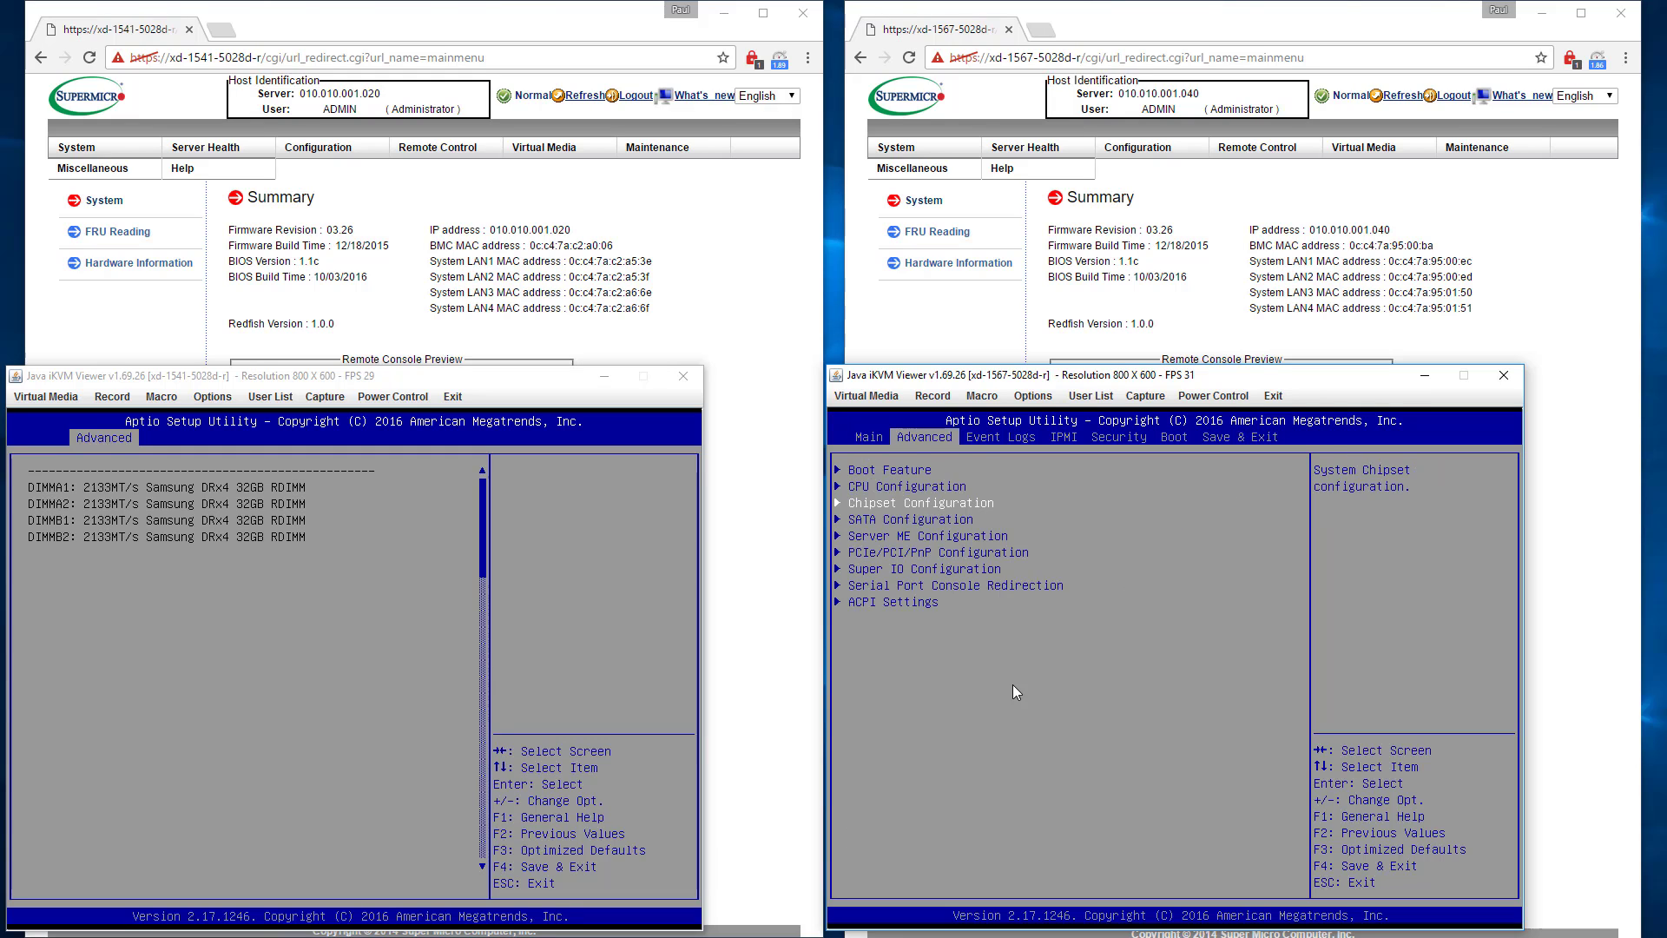
{"action": "key", "text": "Return"}
{"action": "key", "text": "Return"}
{"action": "key", "text": "Down"}
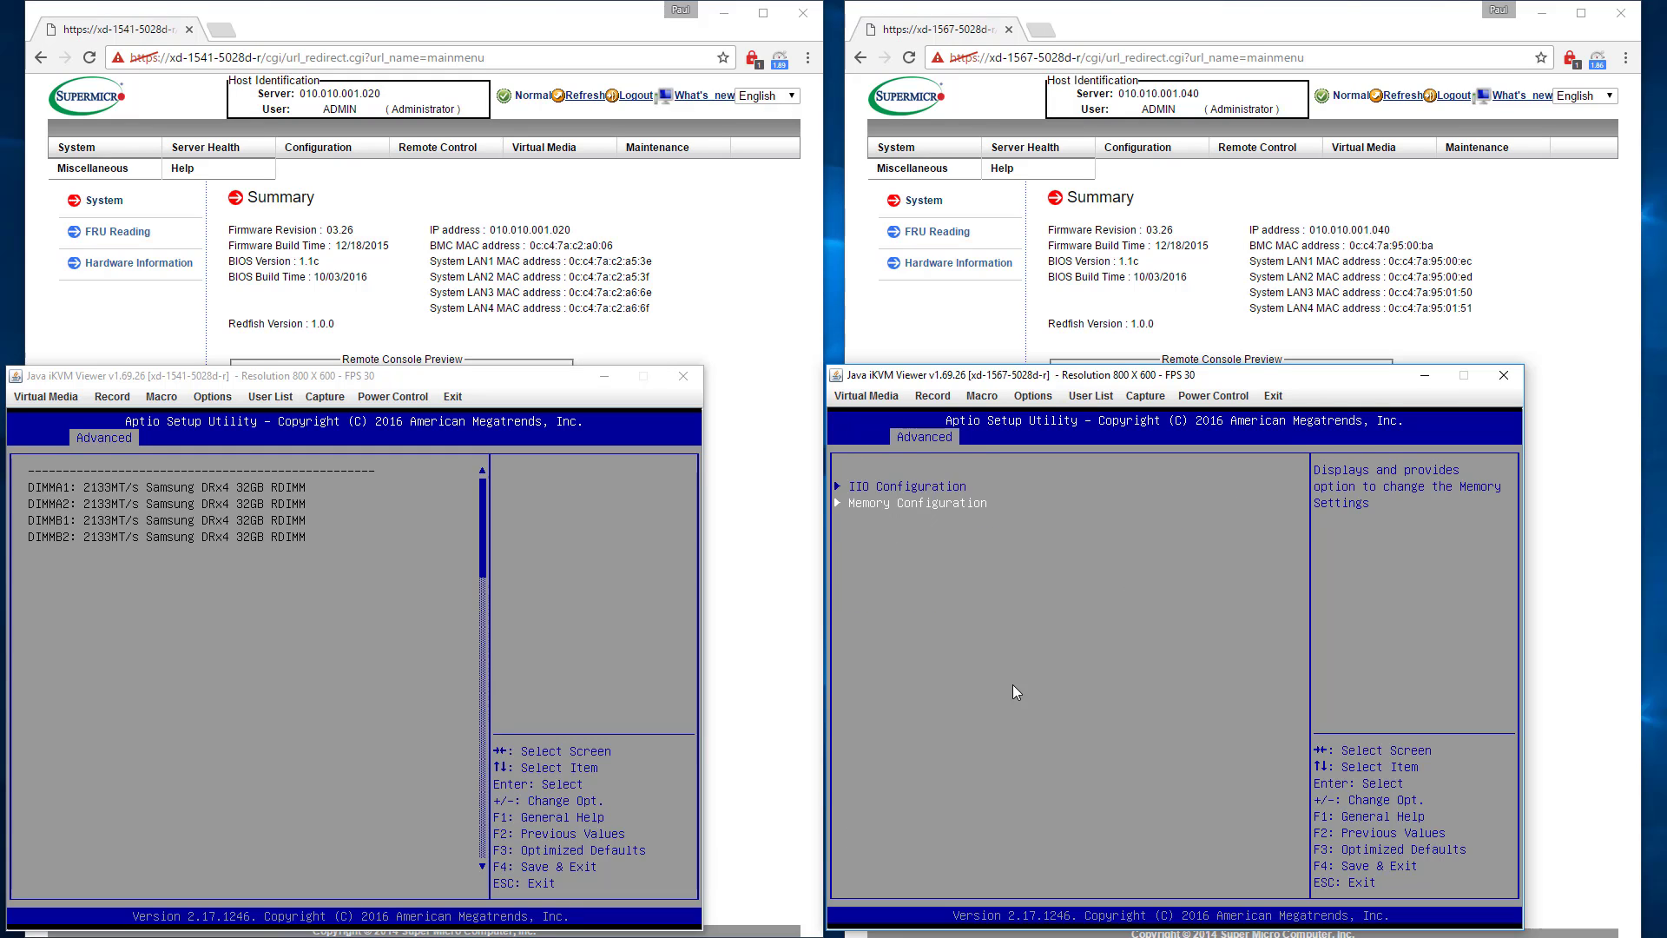
{"action": "key", "text": "Return"}
{"action": "key", "text": "Down"}
{"action": "key", "text": "Down"}
{"action": "key", "text": "Down"}
{"action": "key", "text": "Down"}
{"action": "key", "text": "Down"}
{"action": "key", "text": "Down"}
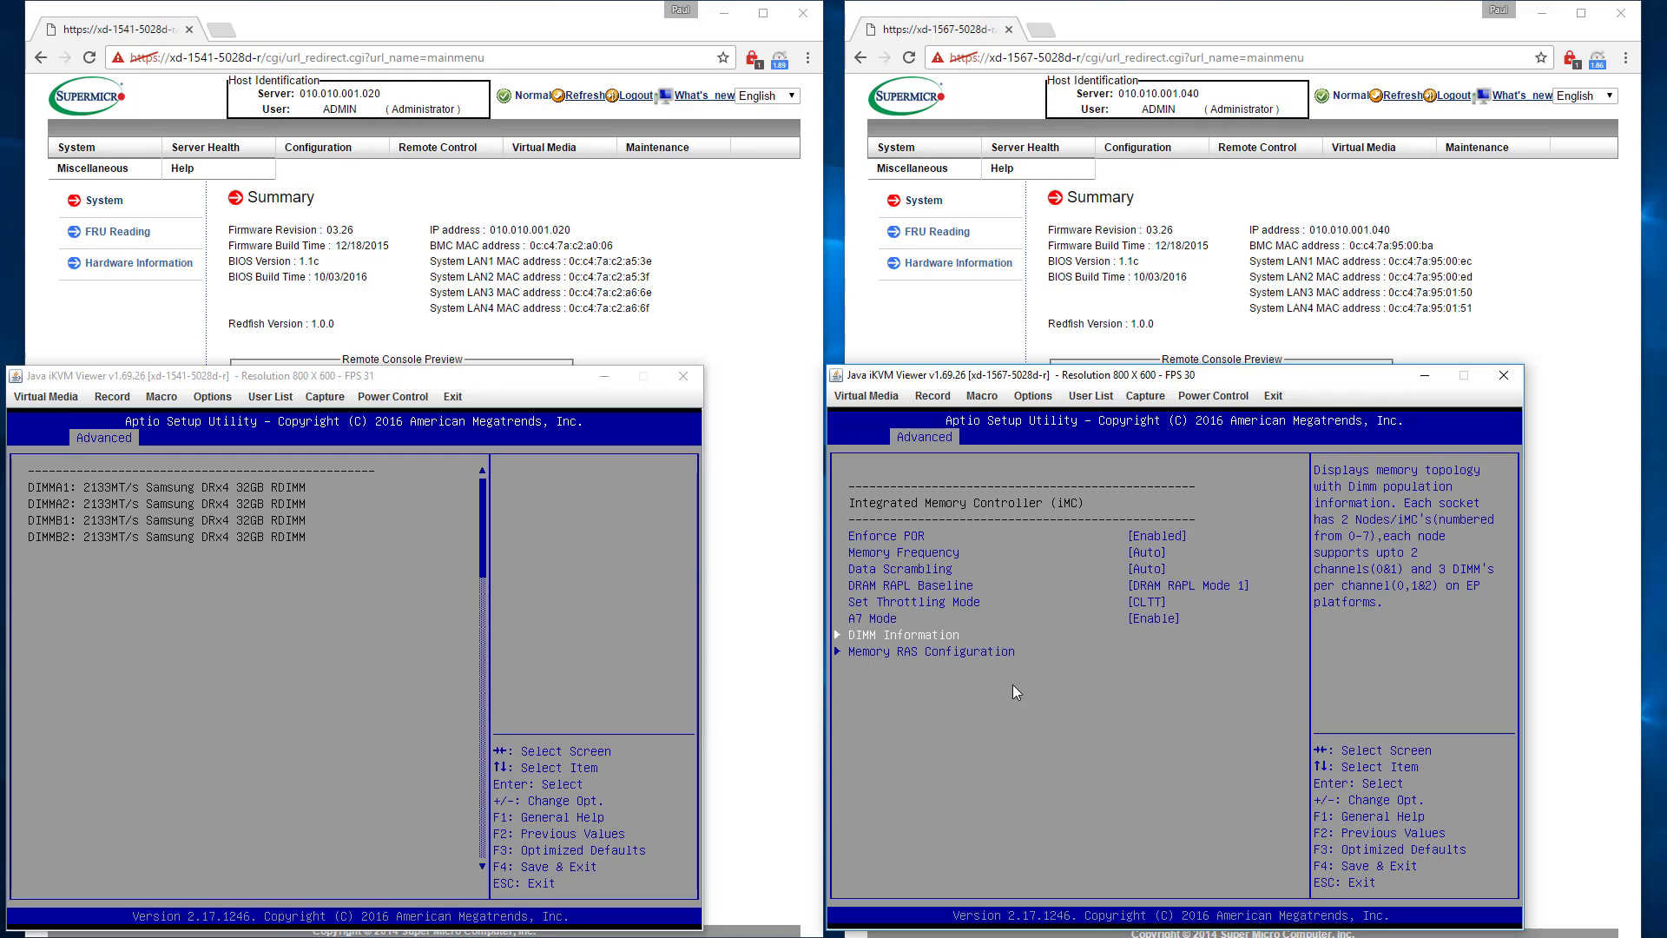
{"action": "key", "text": "Return"}
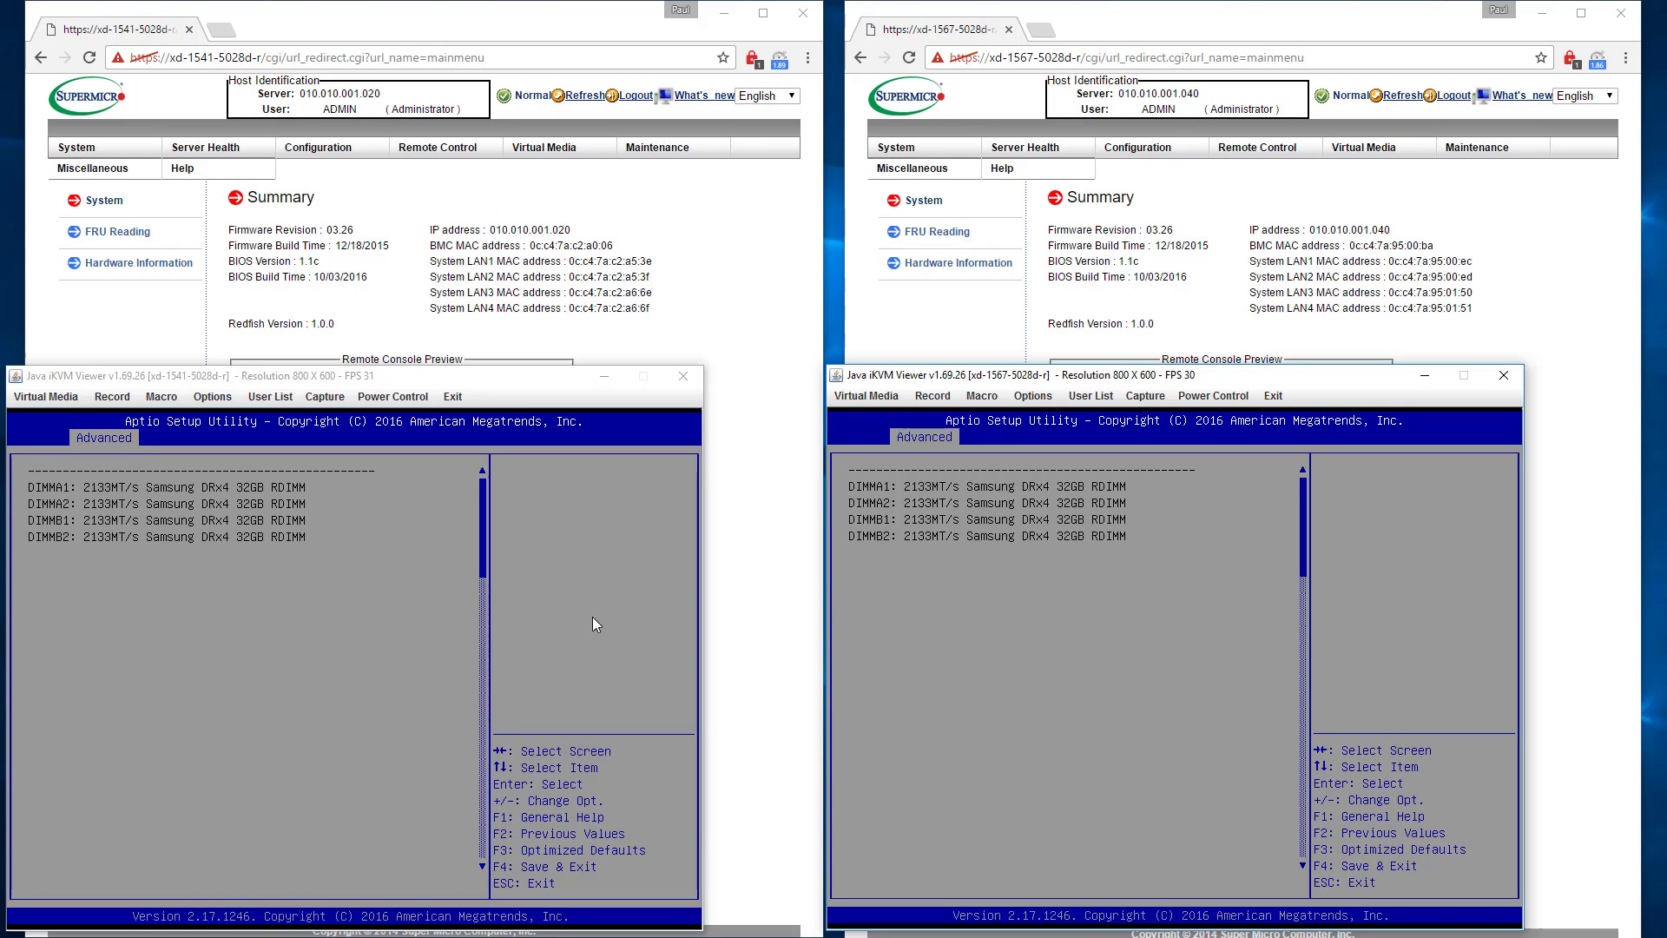
- Back out of the DIMM lists to the memory controller page on both servers
{"action": "left_click", "coordinate": [457, 614]}
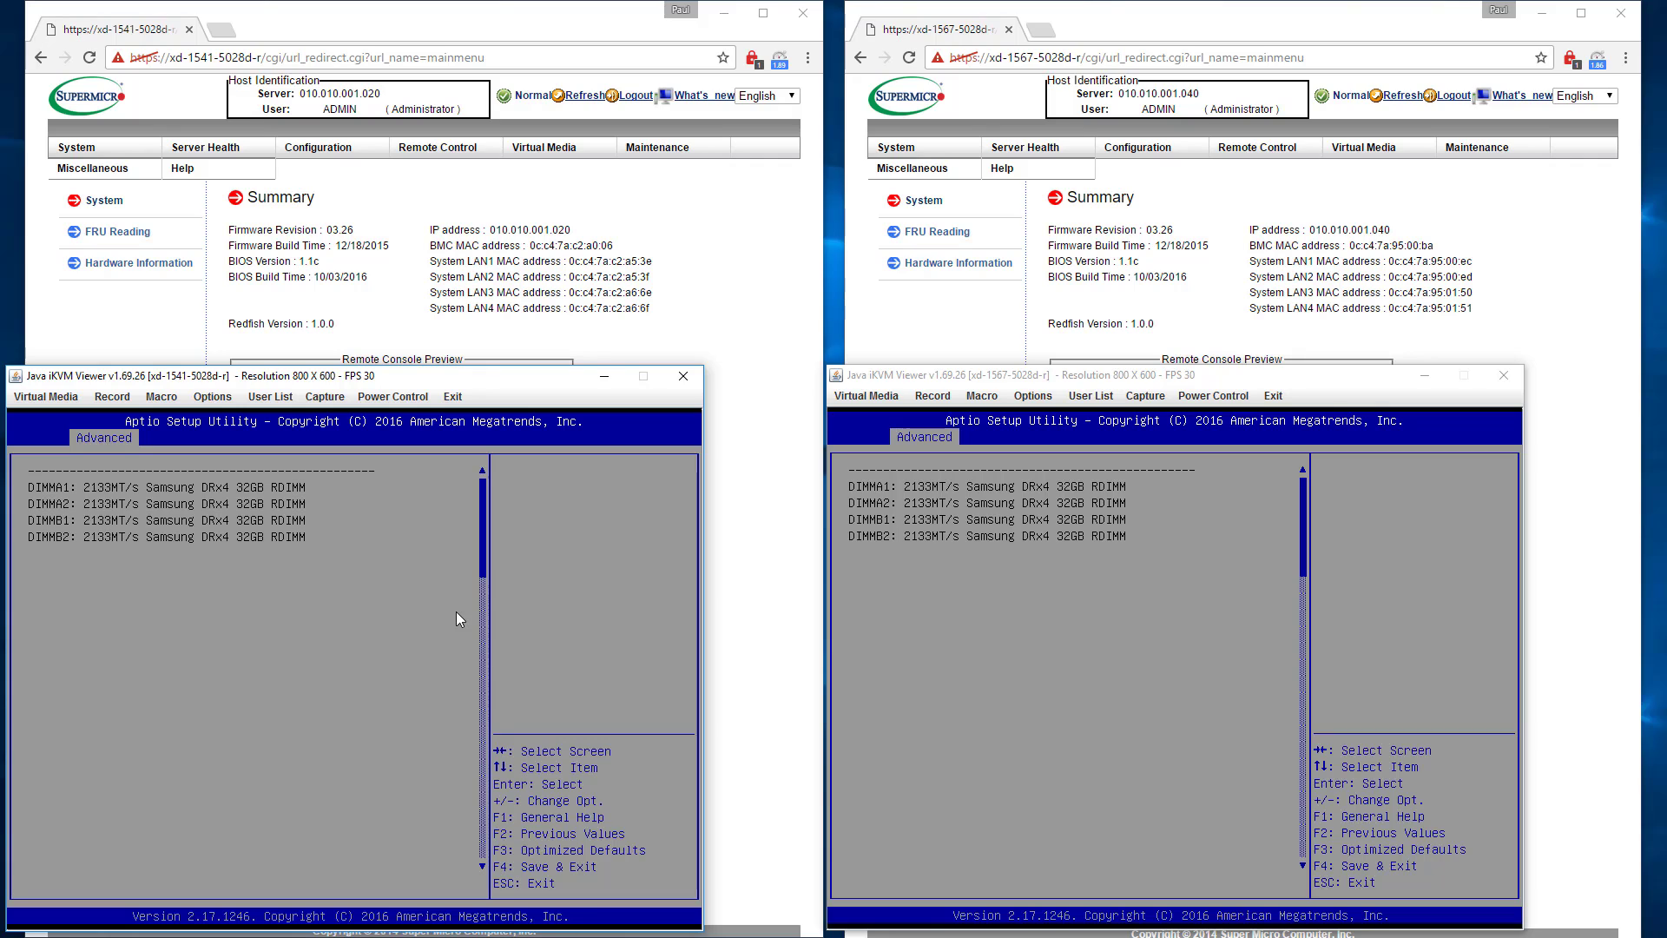
{"action": "key", "text": "Escape"}
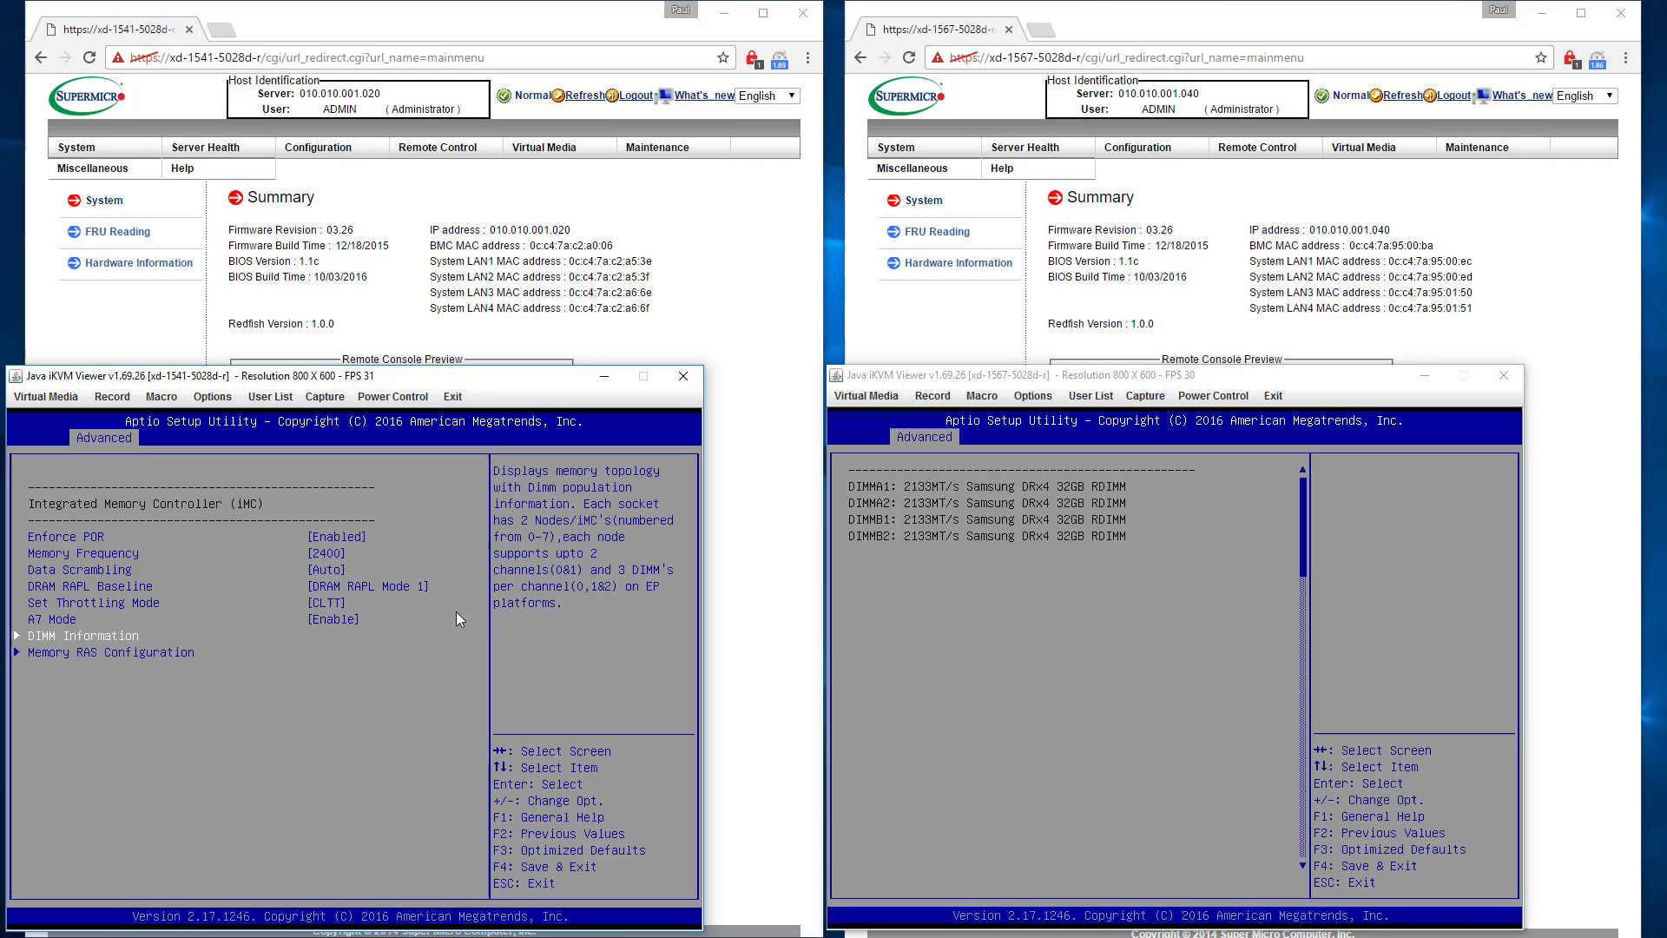
{"action": "left_click", "coordinate": [1032, 693]}
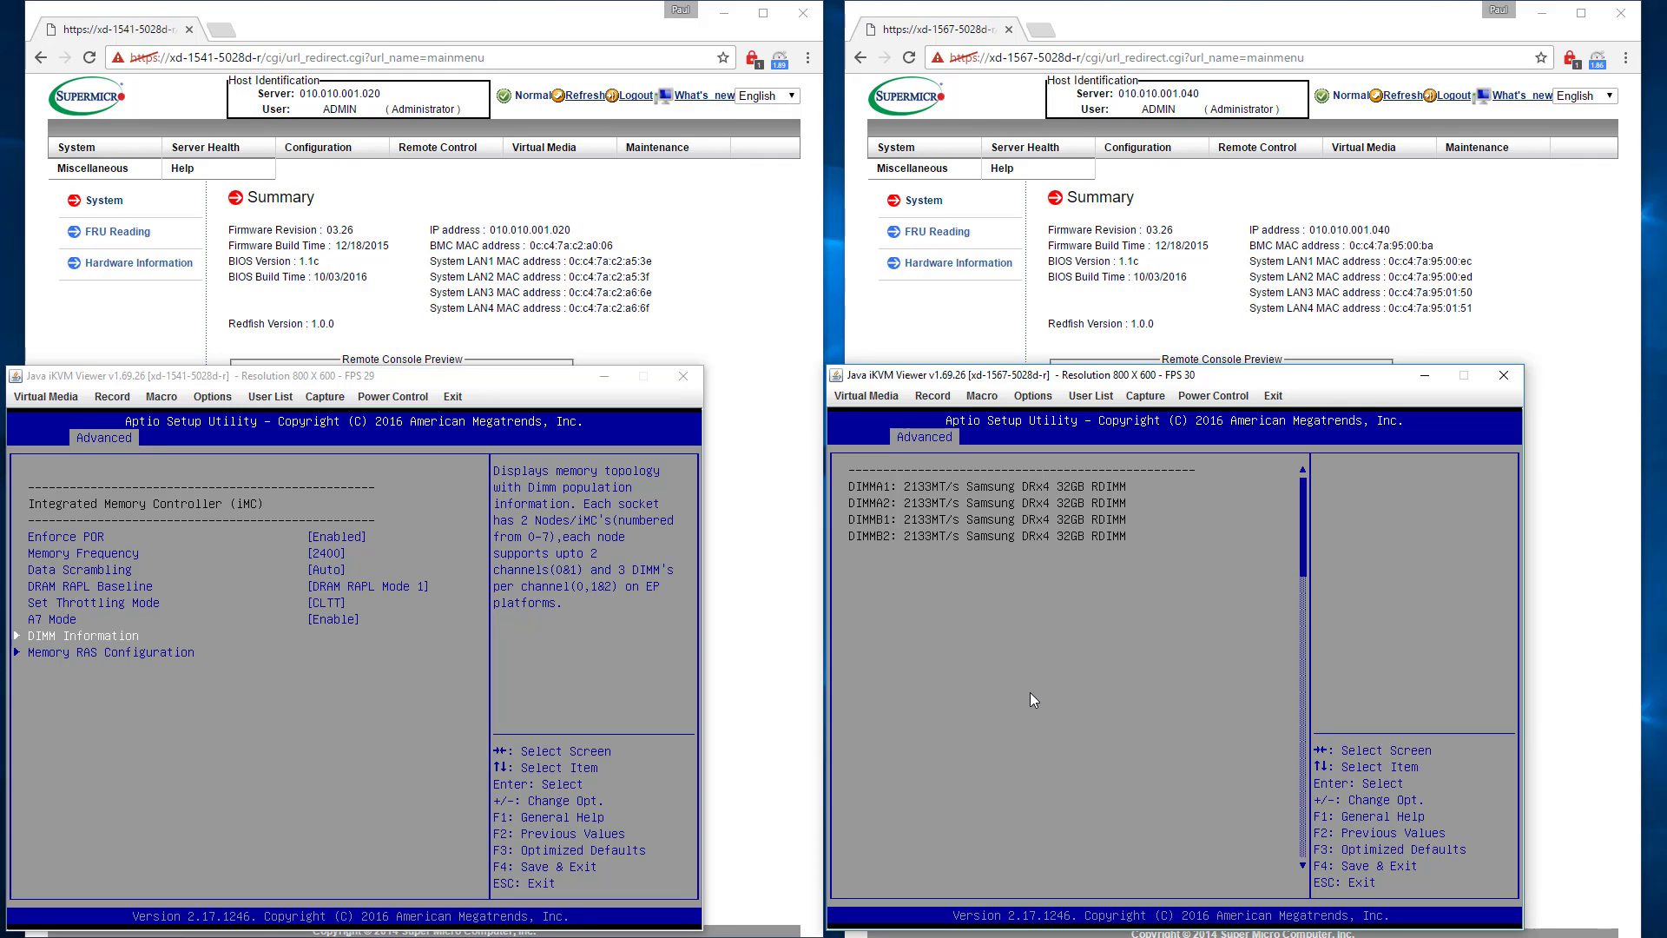
{"action": "key", "text": "Escape"}
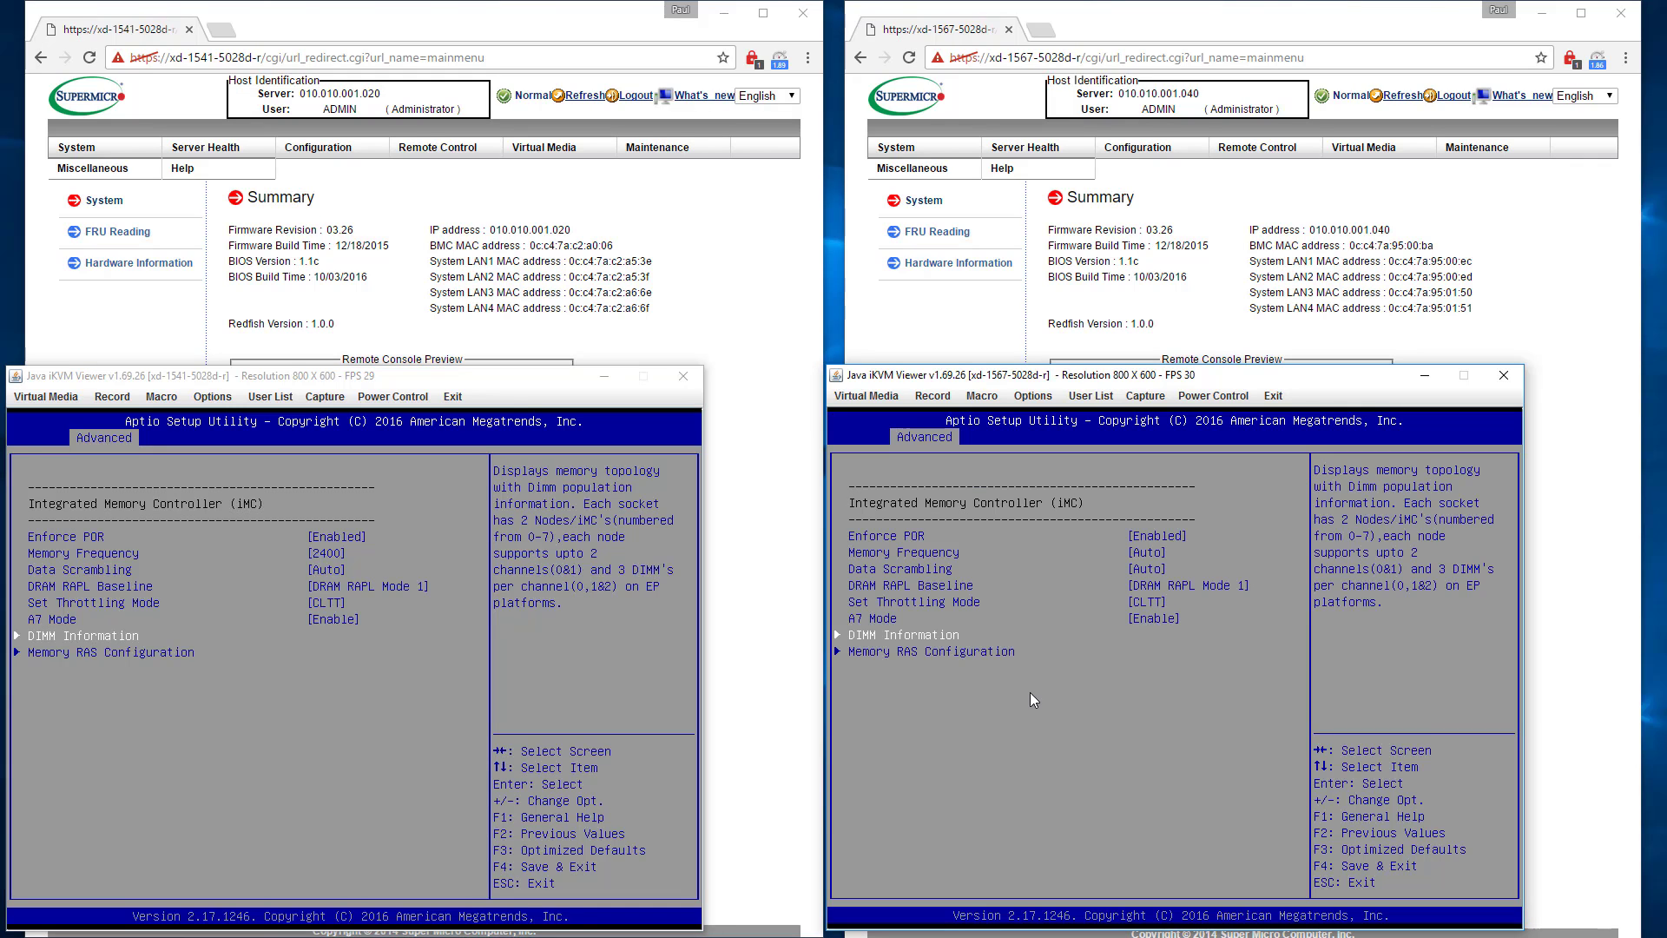
- Save the first server's BIOS settings and exit setup
{"action": "left_click", "coordinate": [530, 878]}
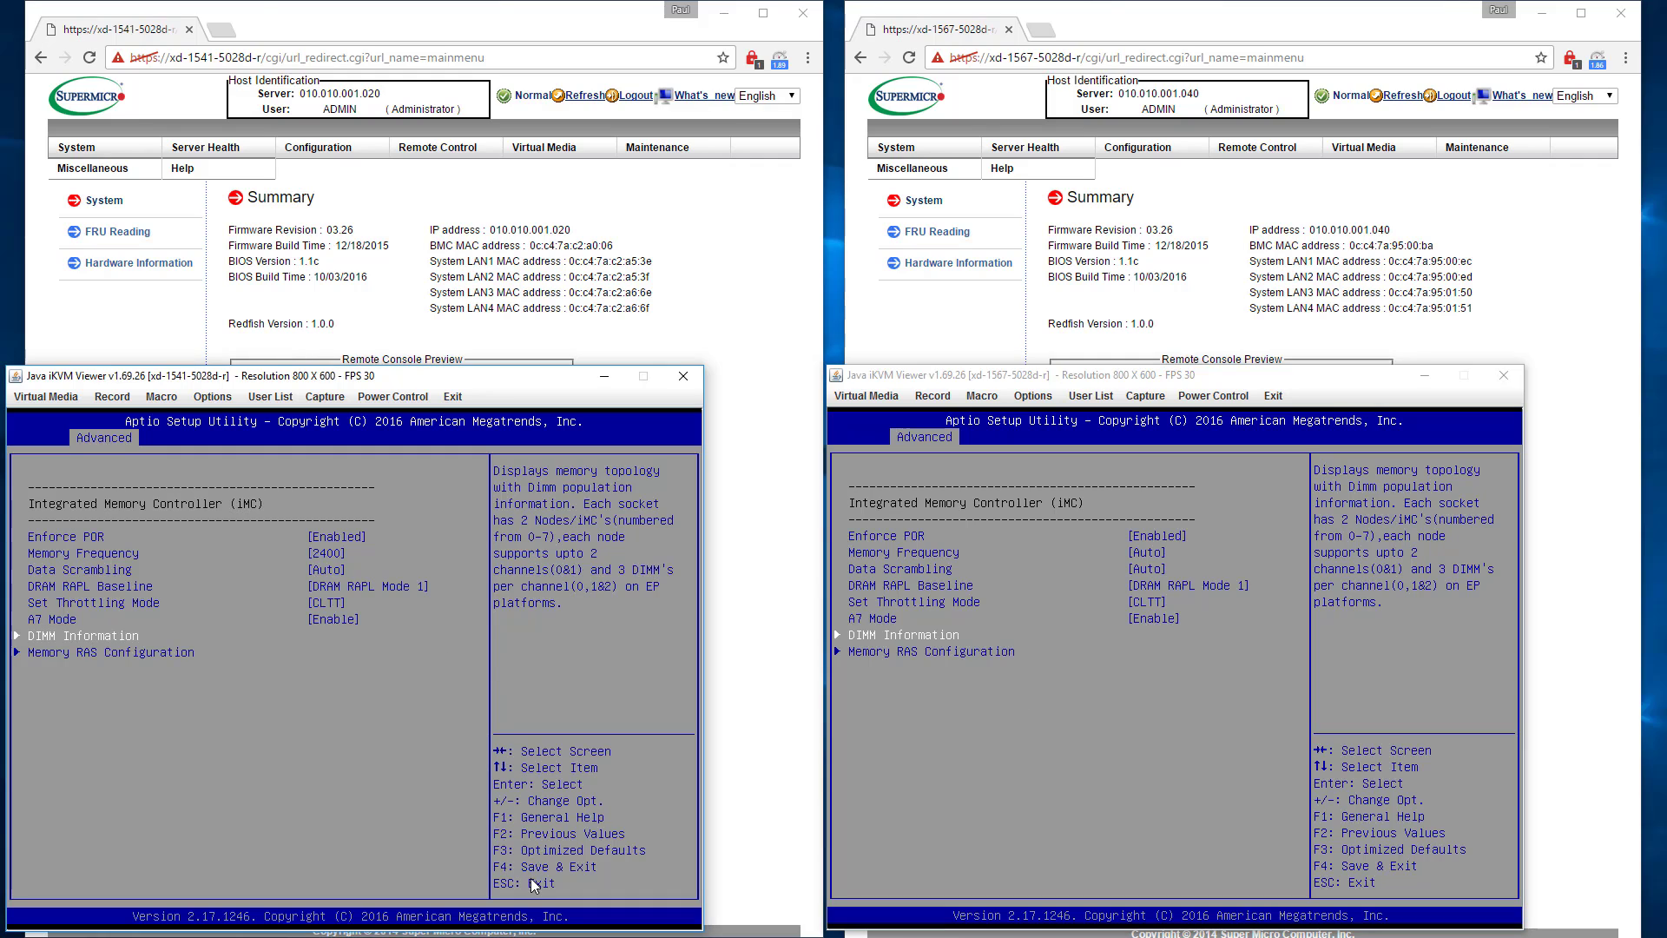
{"action": "key", "text": "F4"}
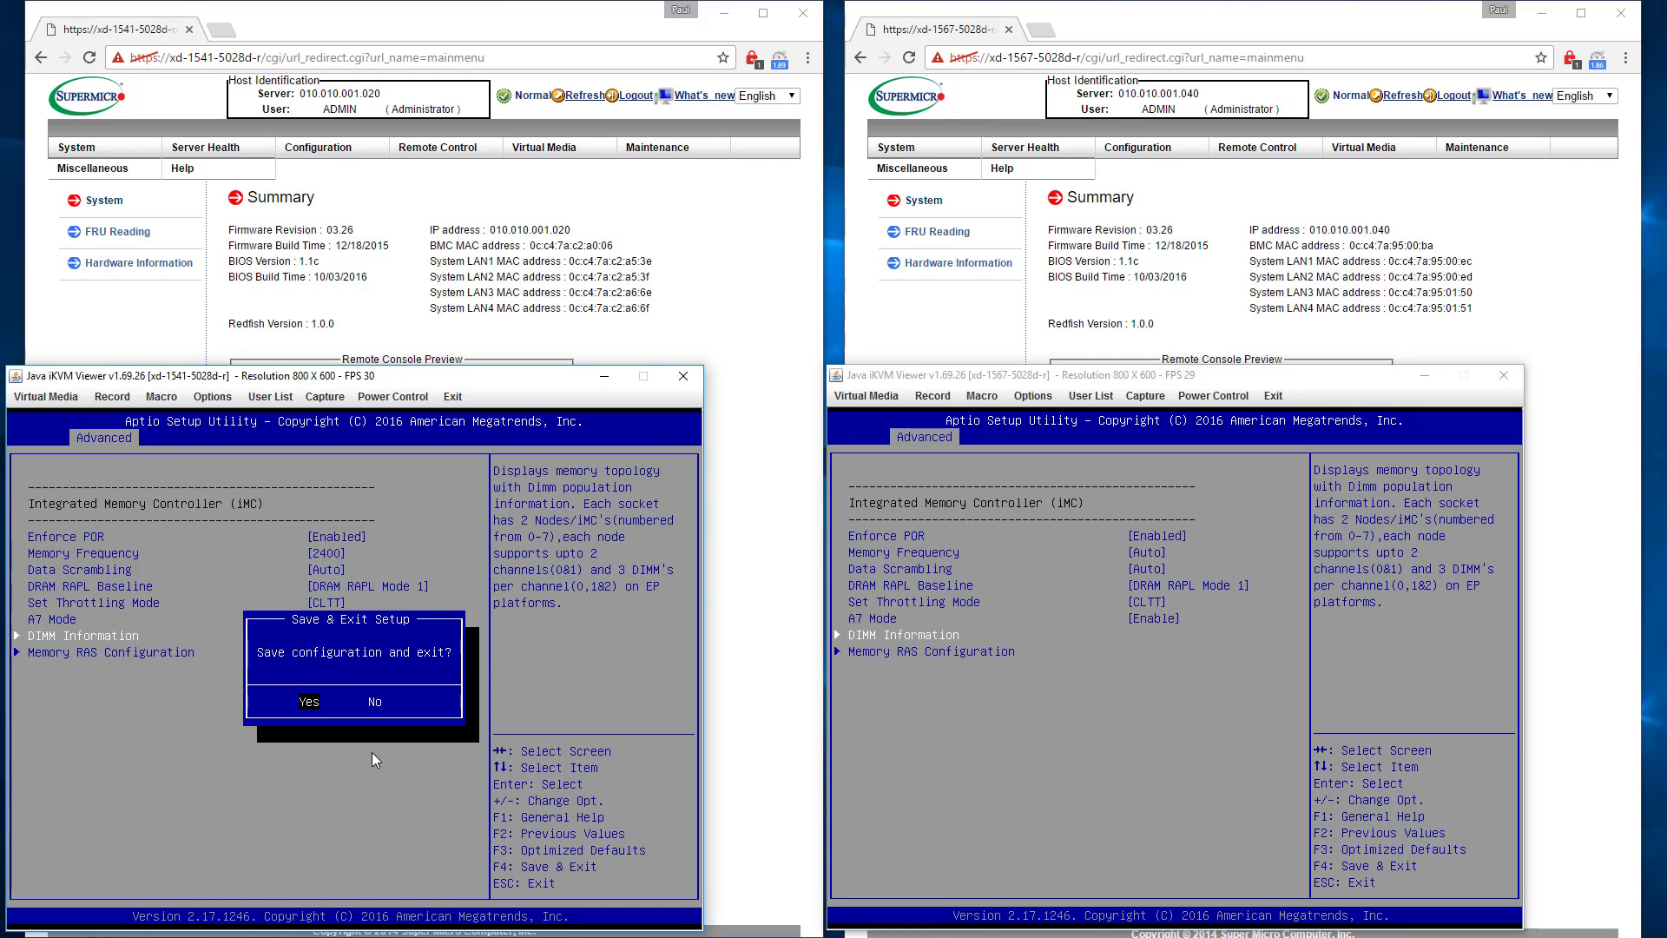
{"action": "key", "text": "Return"}
- Save the second server's BIOS settings and exit setup
{"action": "left_click", "coordinate": [1207, 777]}
{"action": "key", "text": "F4"}
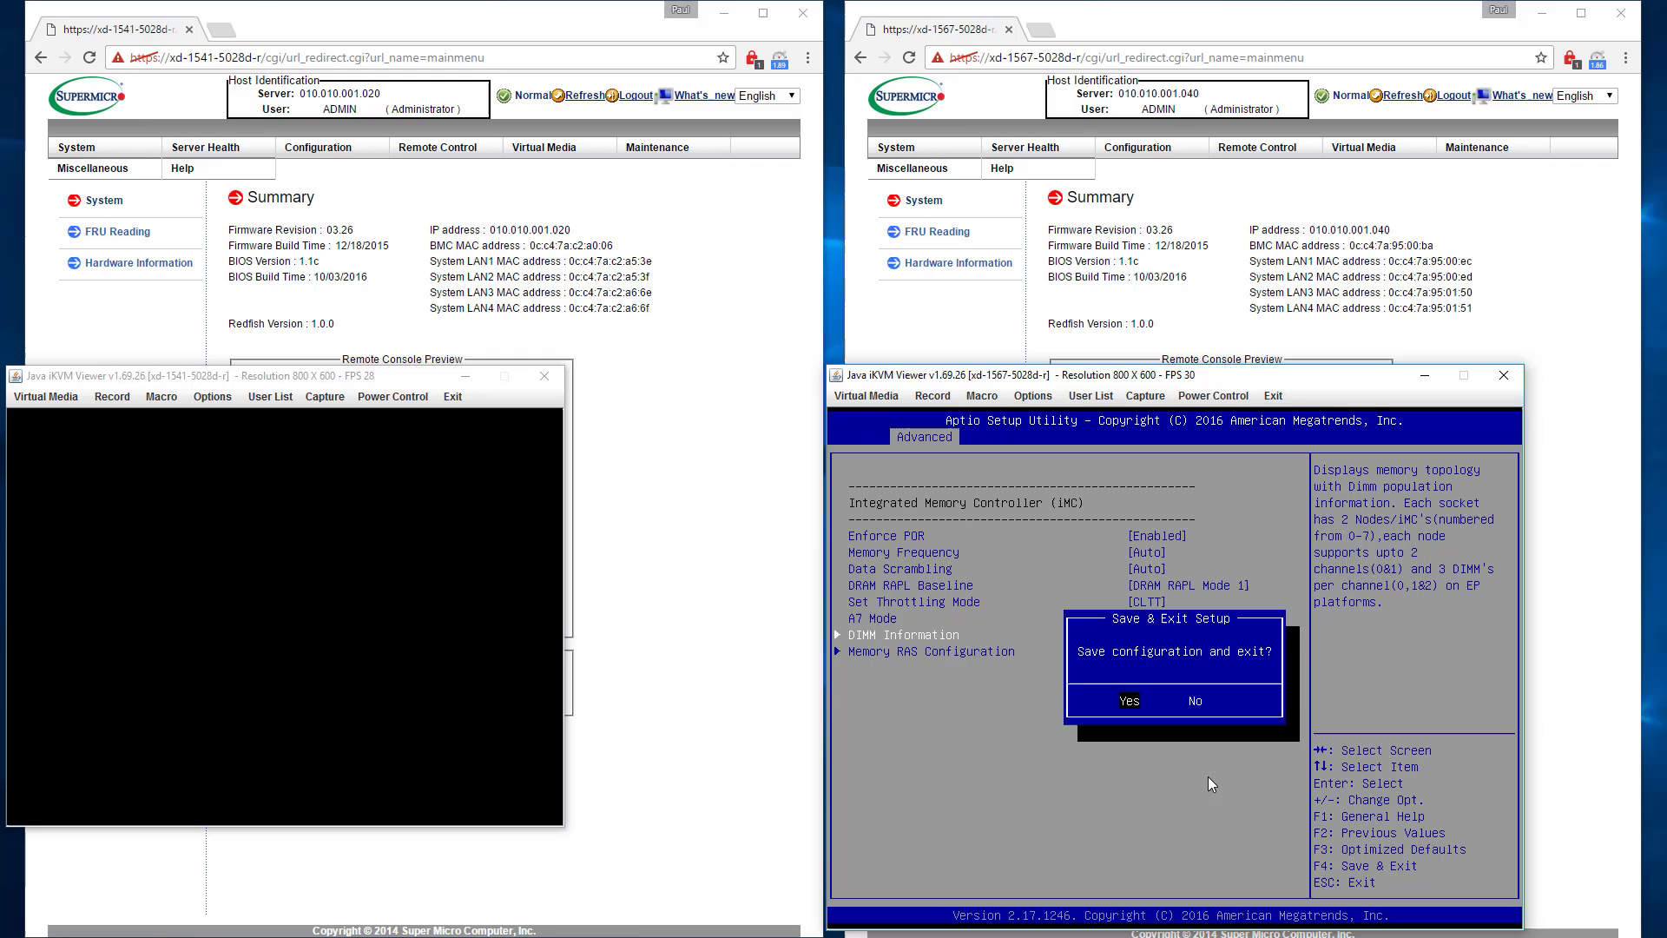
{"action": "key", "text": "Return"}
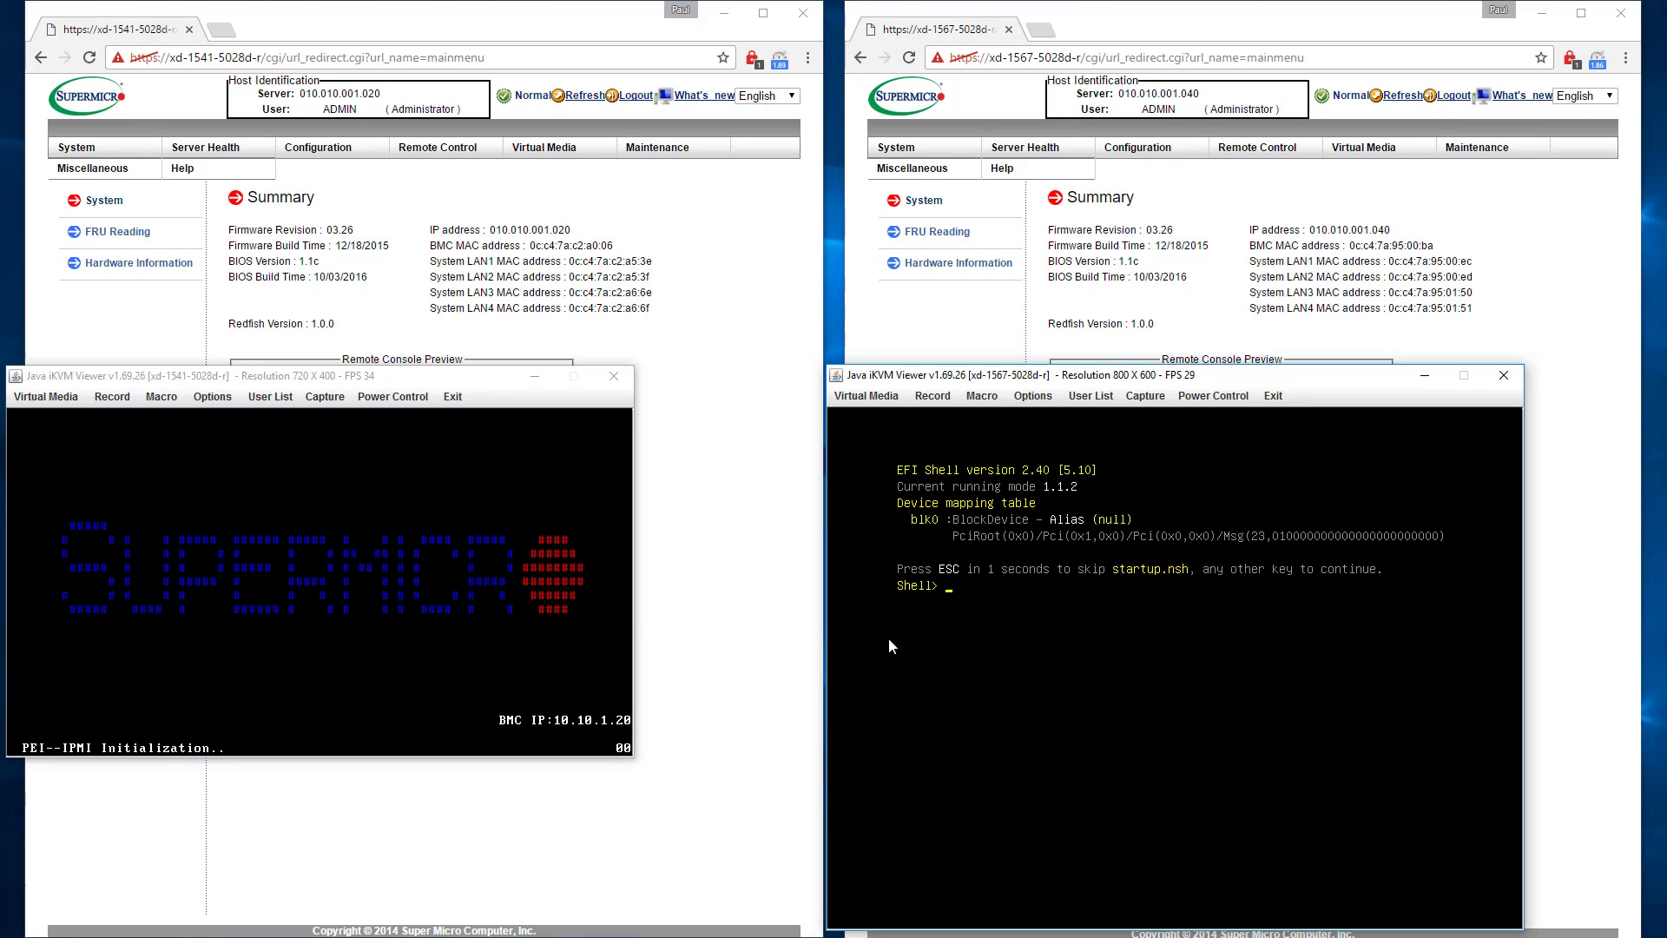
- Reset the second server with Power Control > Set Power Reset so it leaves the EFI Shell
{"action": "left_click", "coordinate": [1214, 395]}
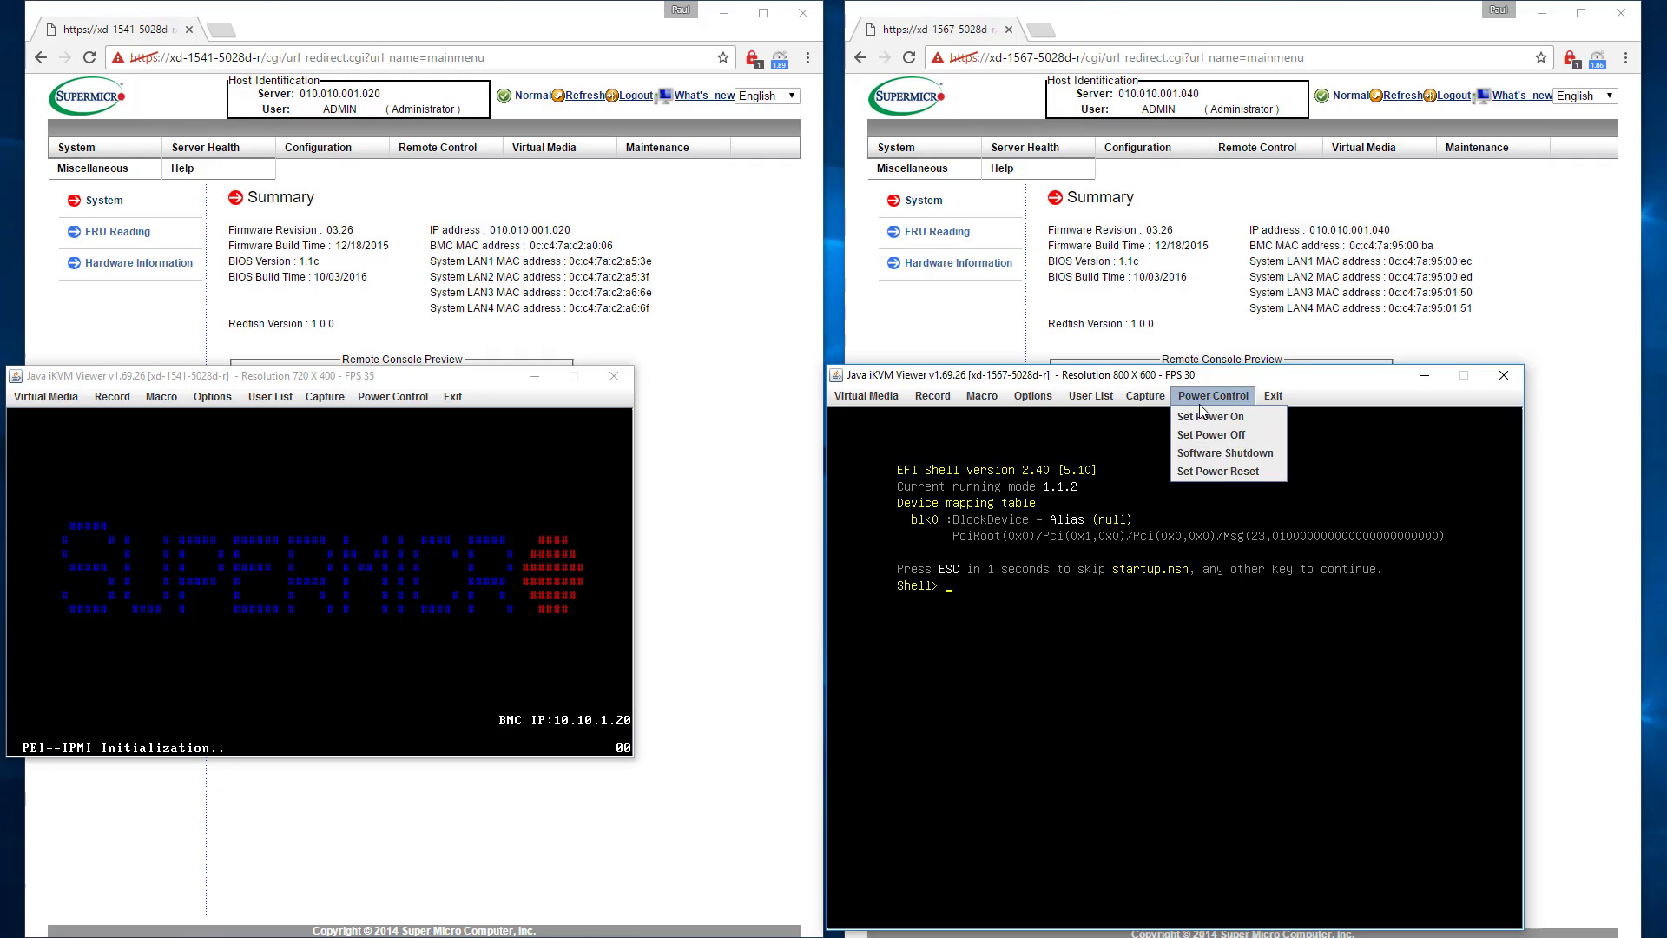
{"action": "left_click", "coordinate": [1218, 472]}
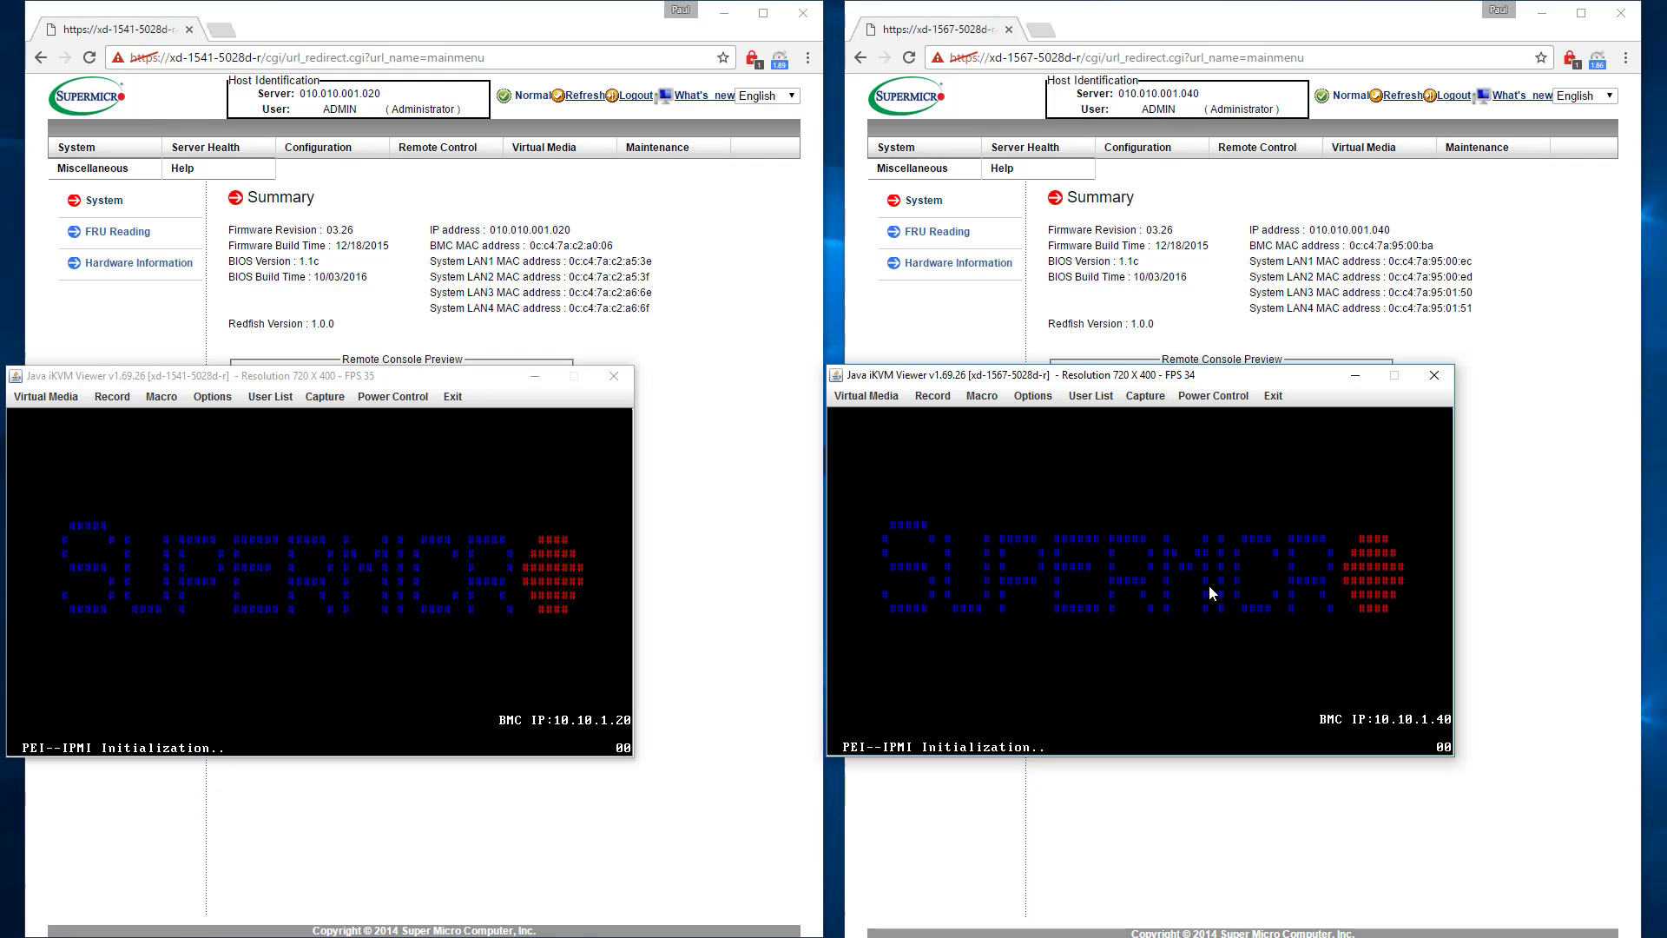
{"action": "left_click", "coordinate": [521, 543]}
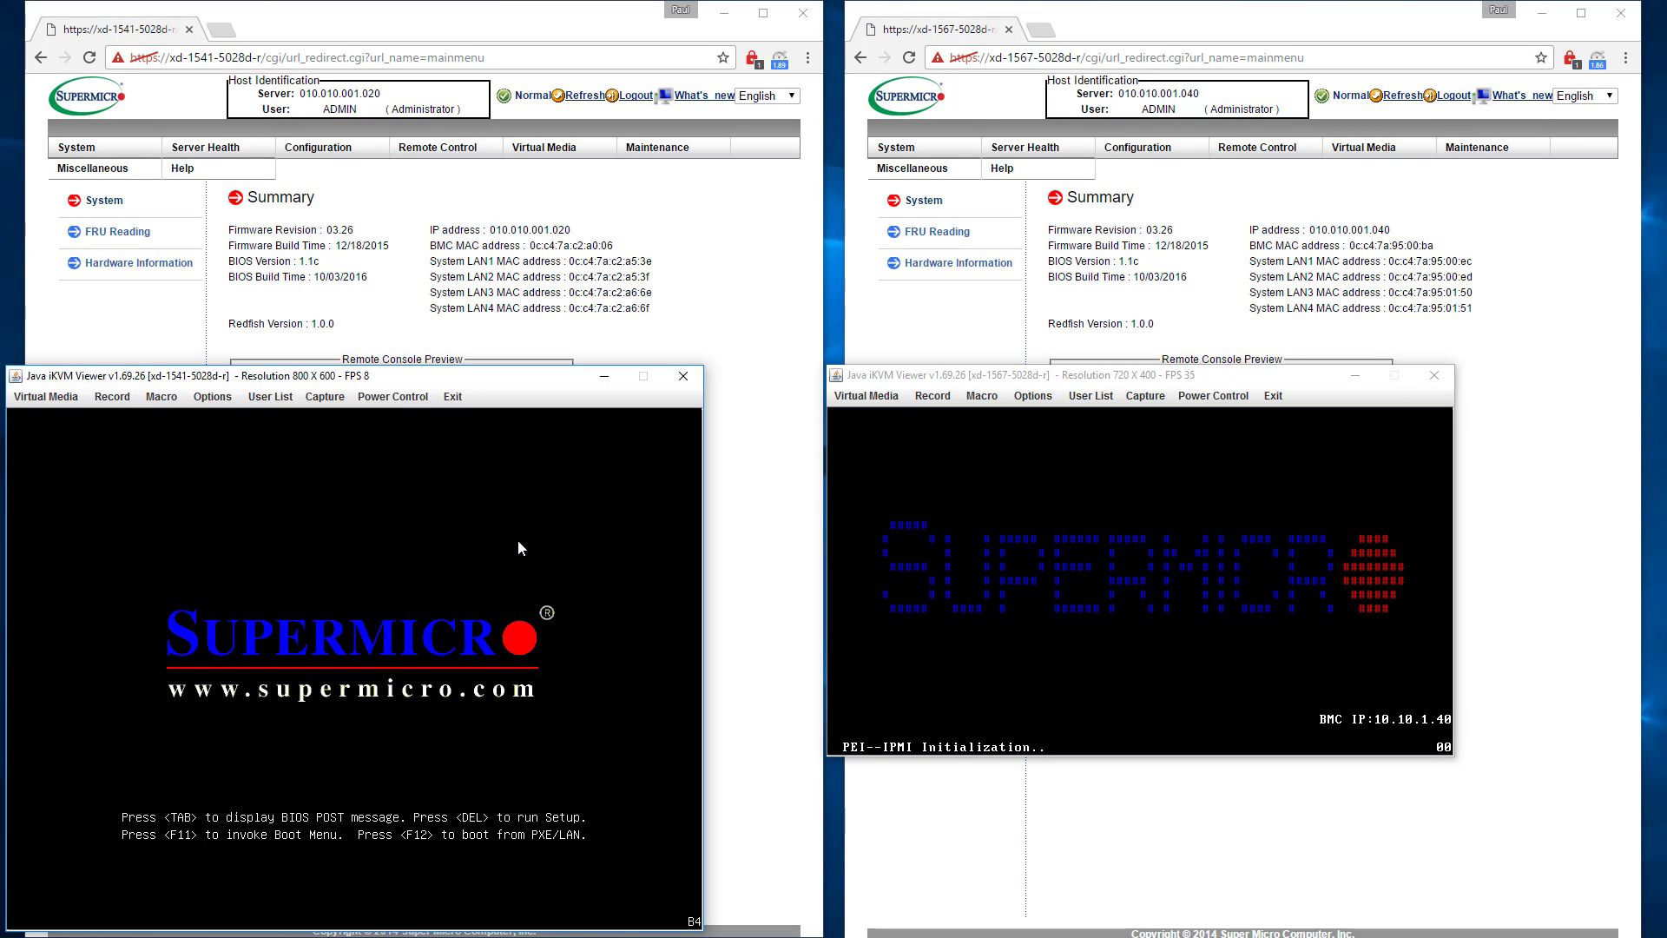
- Enter BIOS setup on xd-1541 during POST, then switch to xd-1567's console
{"action": "key", "text": "Delete"}
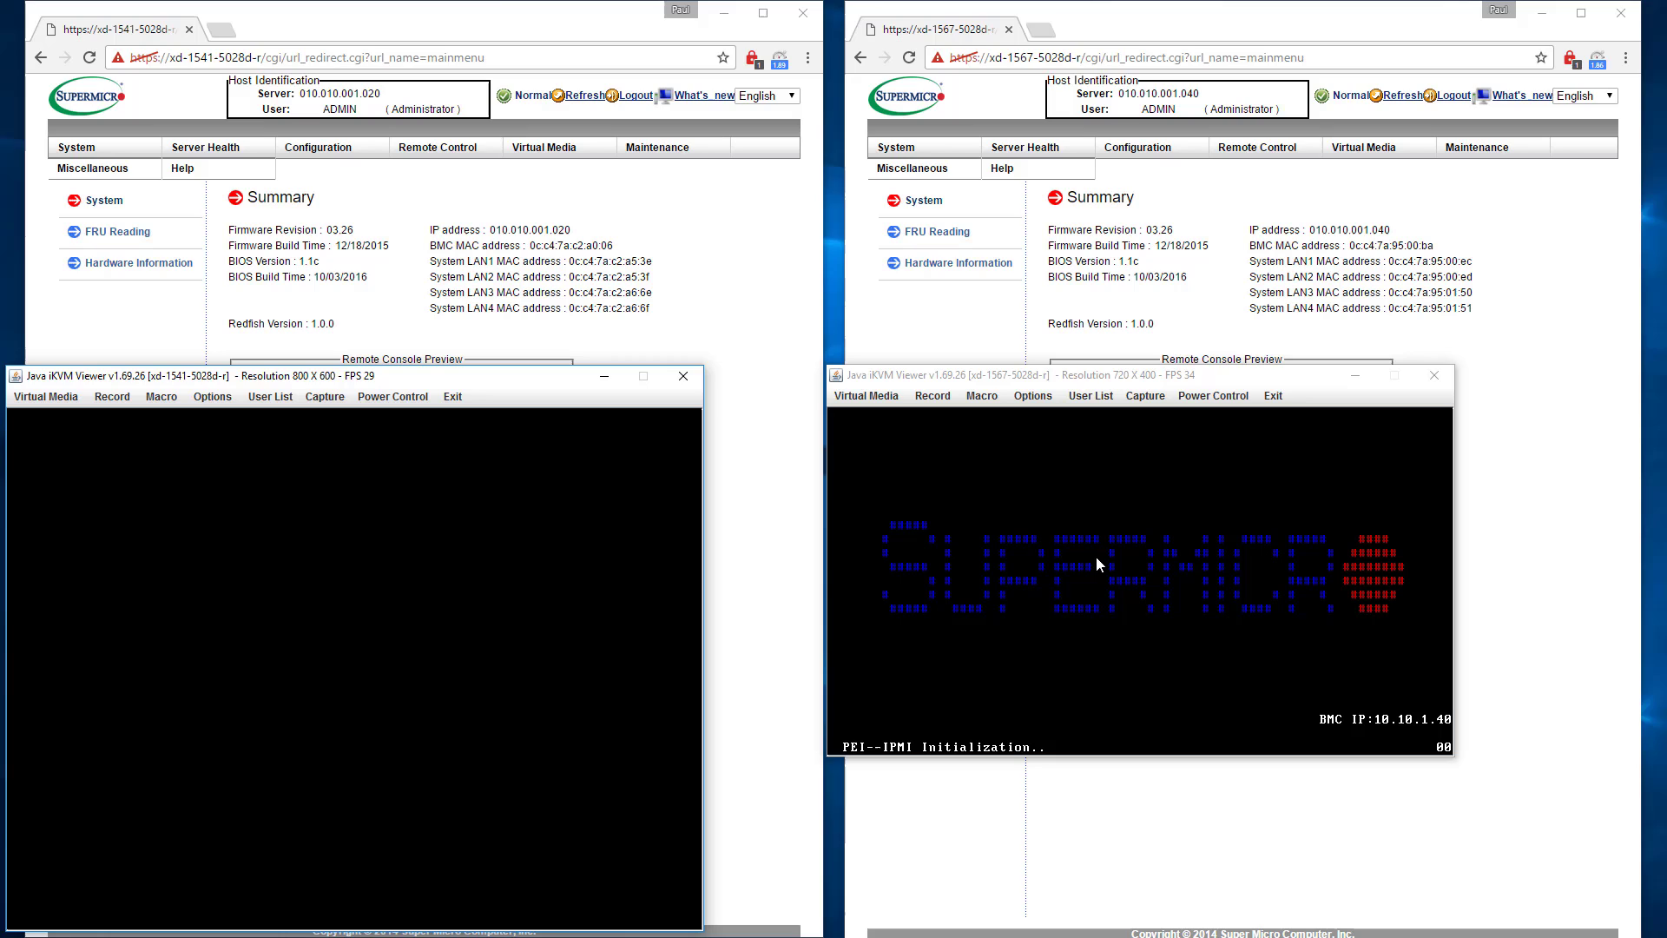
{"action": "left_click", "coordinate": [1097, 560]}
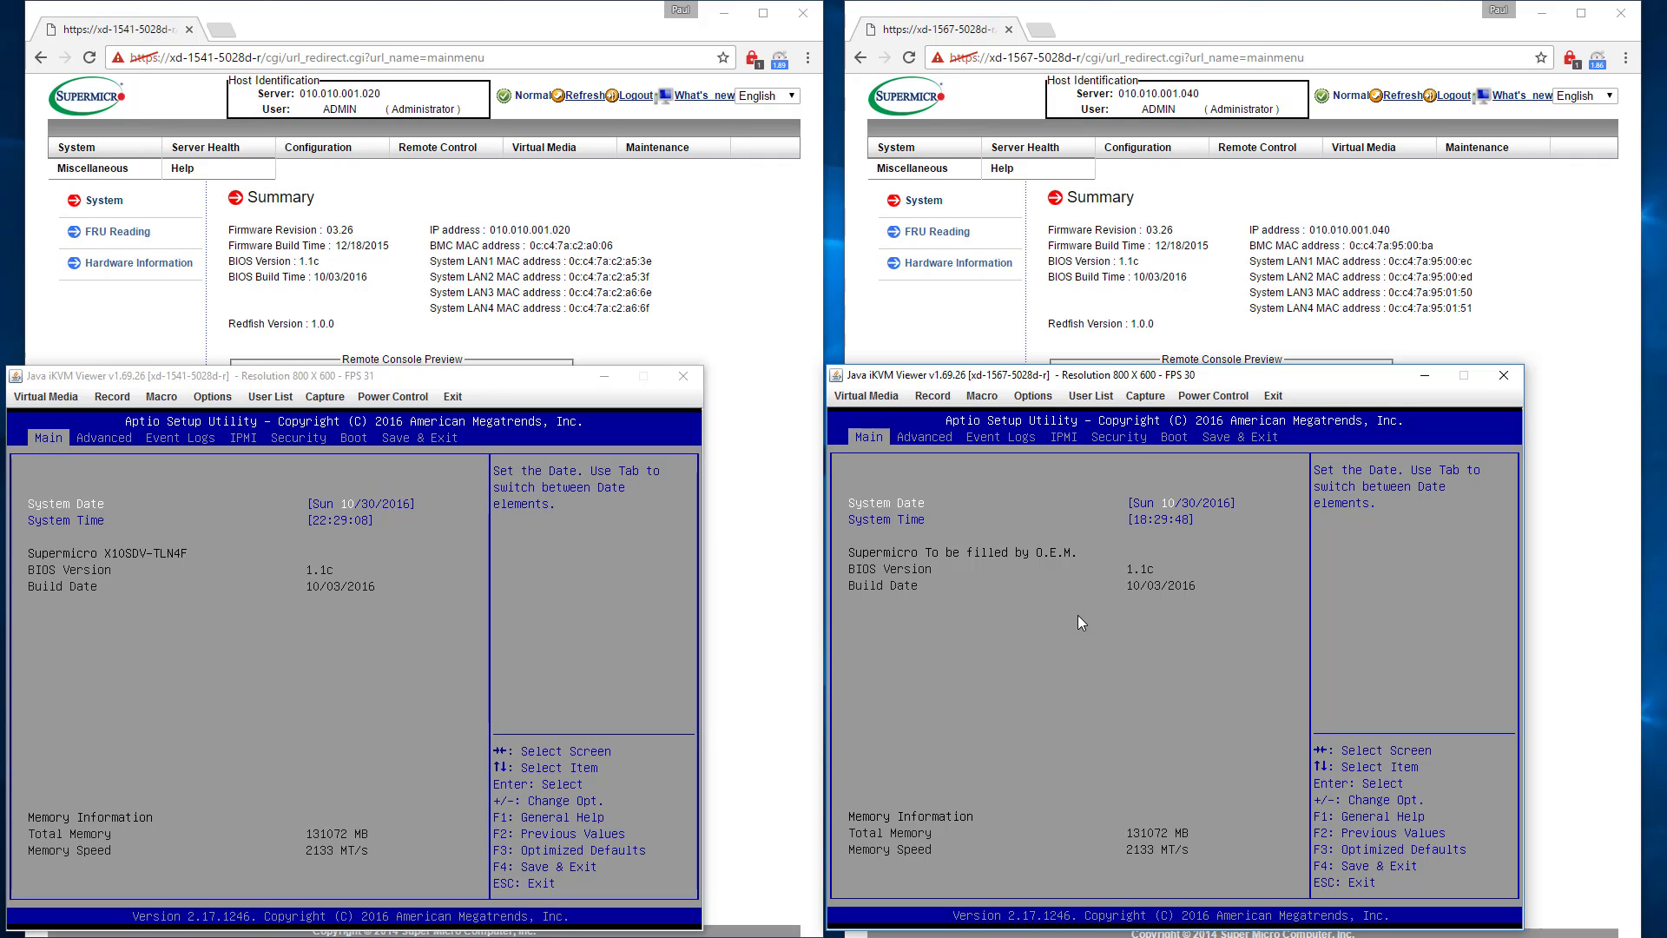
- On the second server, navigate Advanced > Chipset Configuration > North Bridge, backing out of USB Configuration
{"action": "key", "text": "Right"}
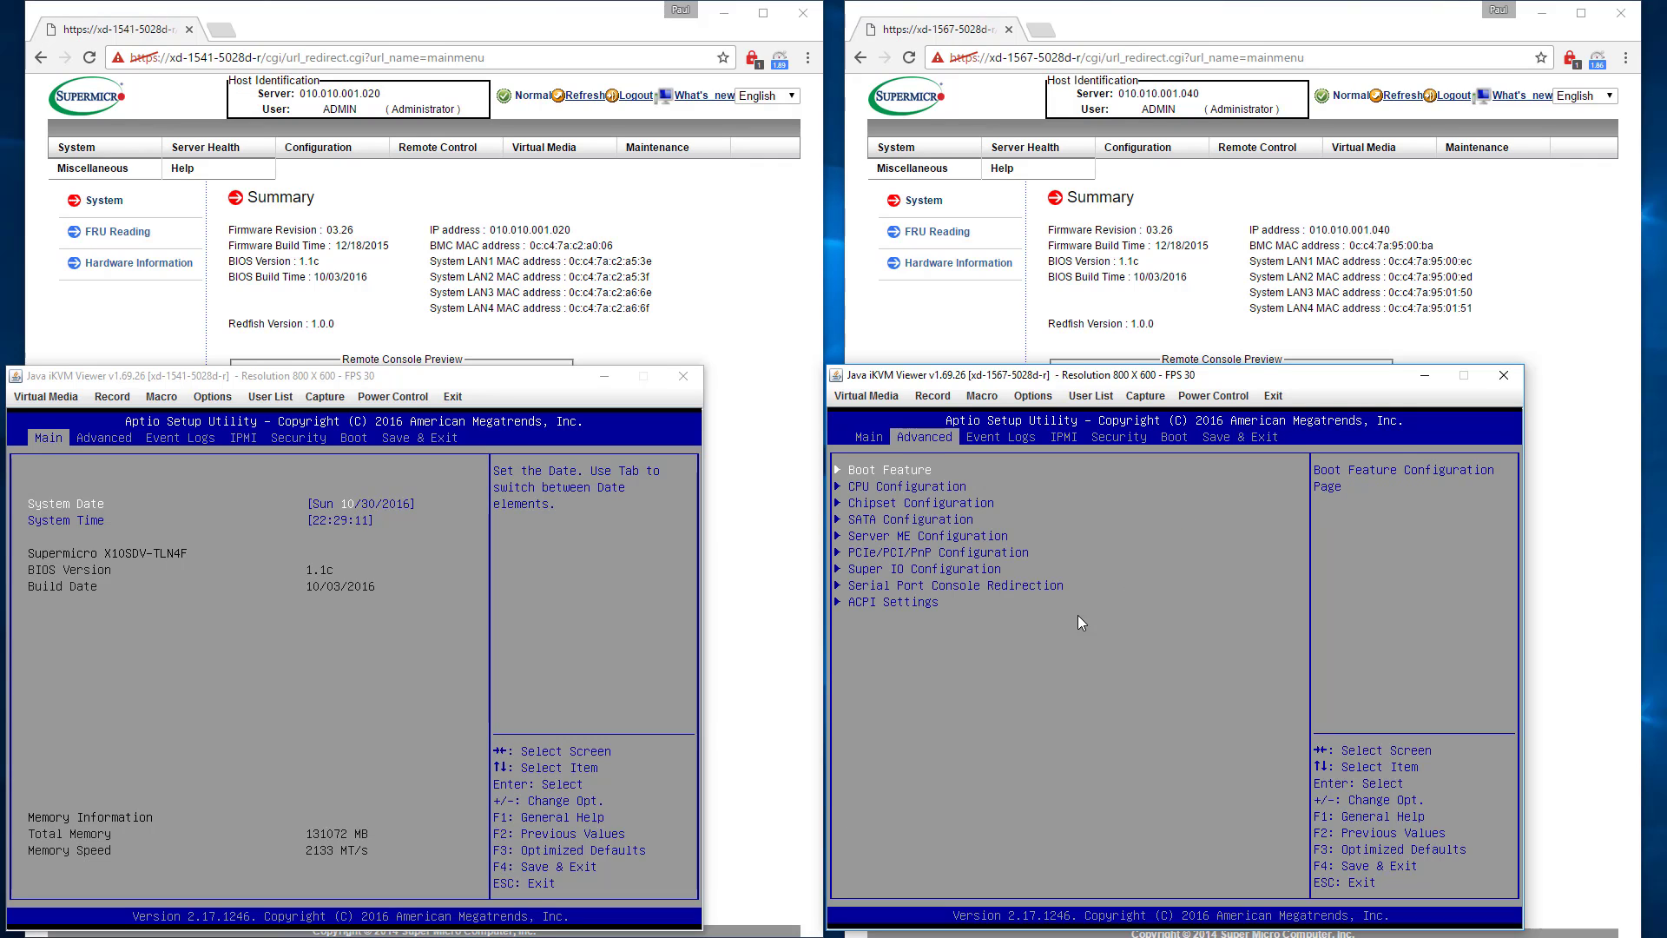
{"action": "key", "text": "Down"}
{"action": "key", "text": "Down"}
{"action": "key", "text": "Return"}
{"action": "key", "text": "Return"}
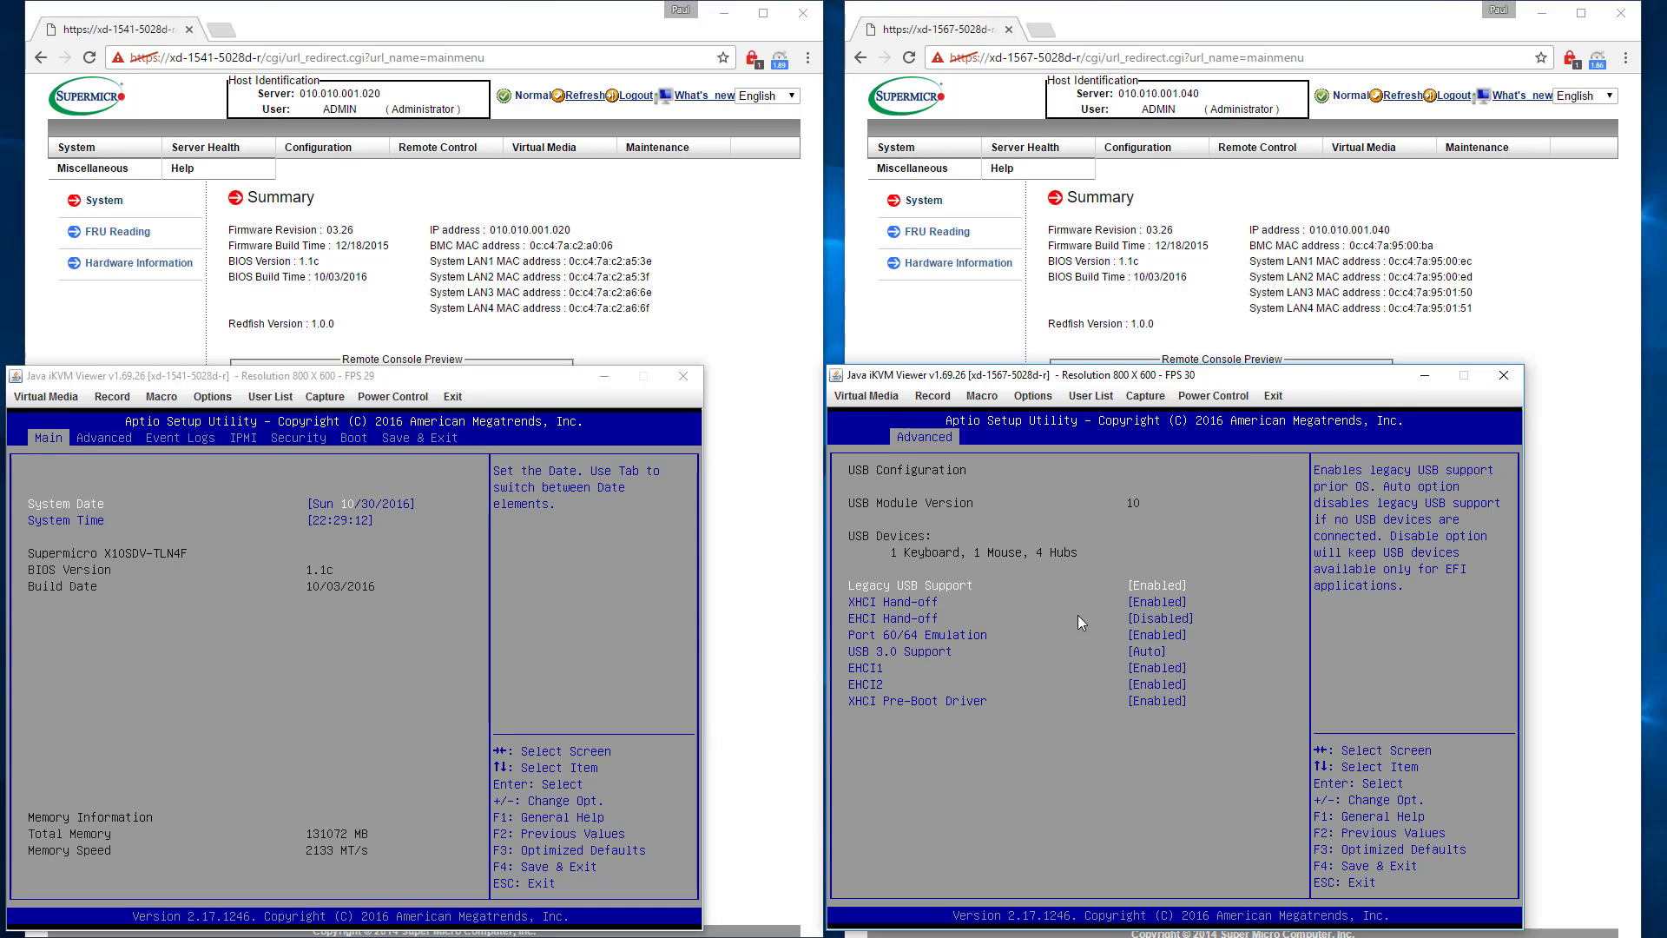
{"action": "key", "text": "Escape"}
{"action": "key", "text": "Up"}
{"action": "key", "text": "Return"}
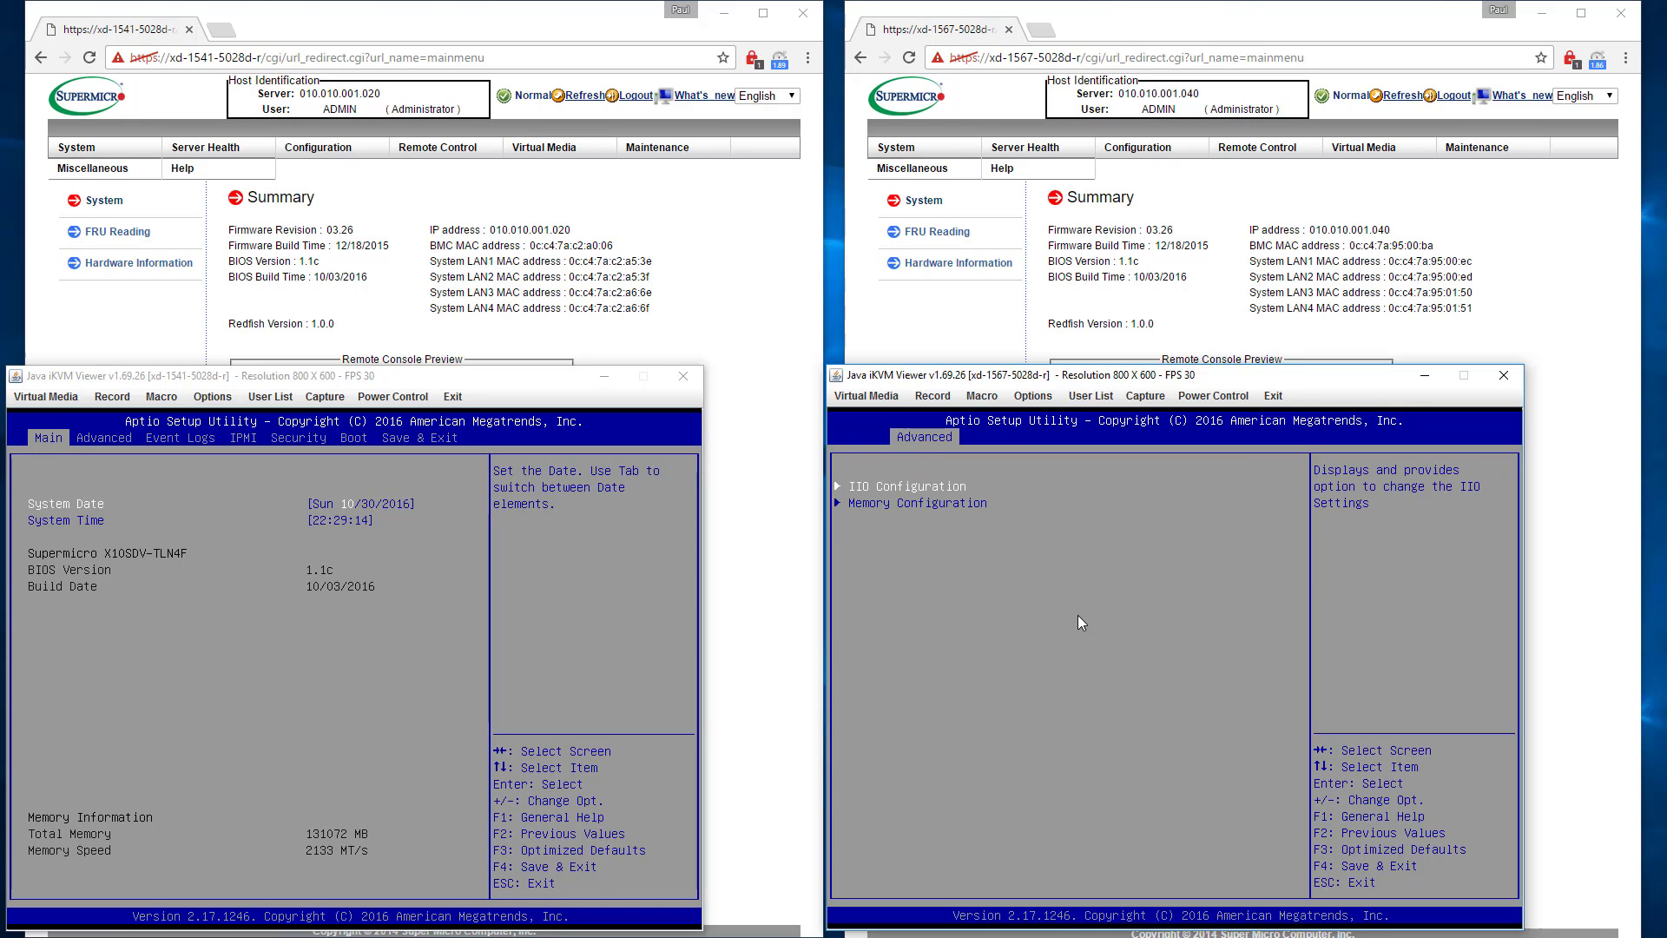
{"action": "key", "text": "Down"}
- Open Memory Configuration and set Memory Frequency to 2400
{"action": "key", "text": "Return"}
{"action": "key", "text": "Down"}
{"action": "key", "text": "Down"}
{"action": "key", "text": "Down"}
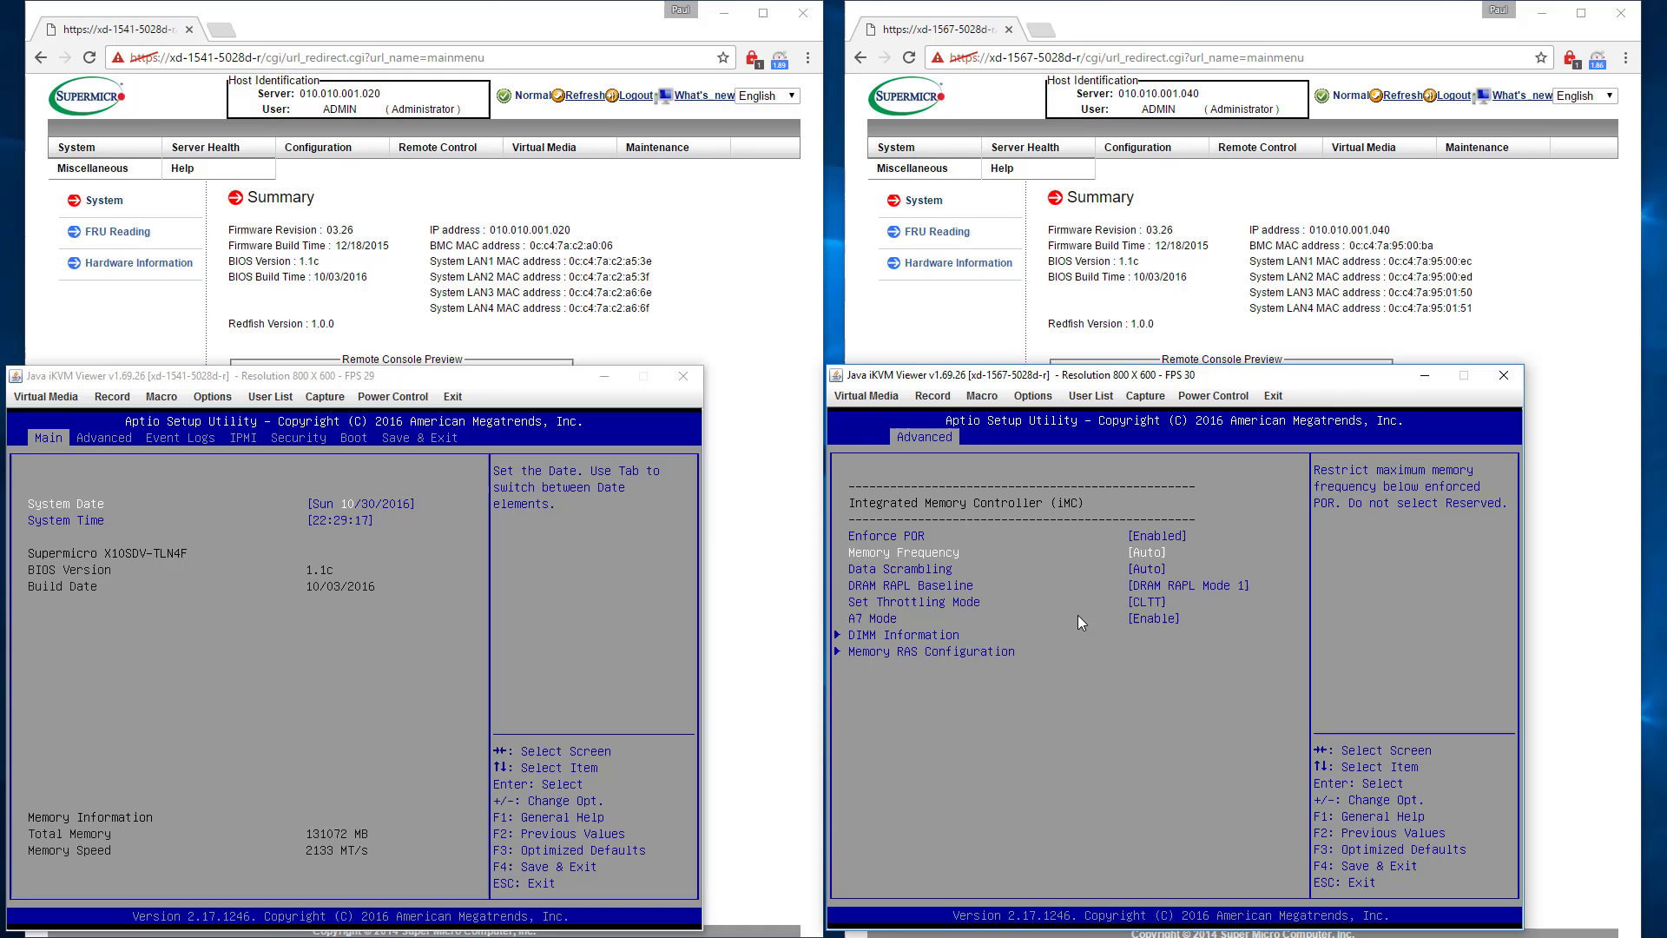
{"action": "key", "text": "Up"}
{"action": "key", "text": "Up"}
{"action": "key", "text": "Up"}
{"action": "key", "text": "Down"}
{"action": "key", "text": "Return"}
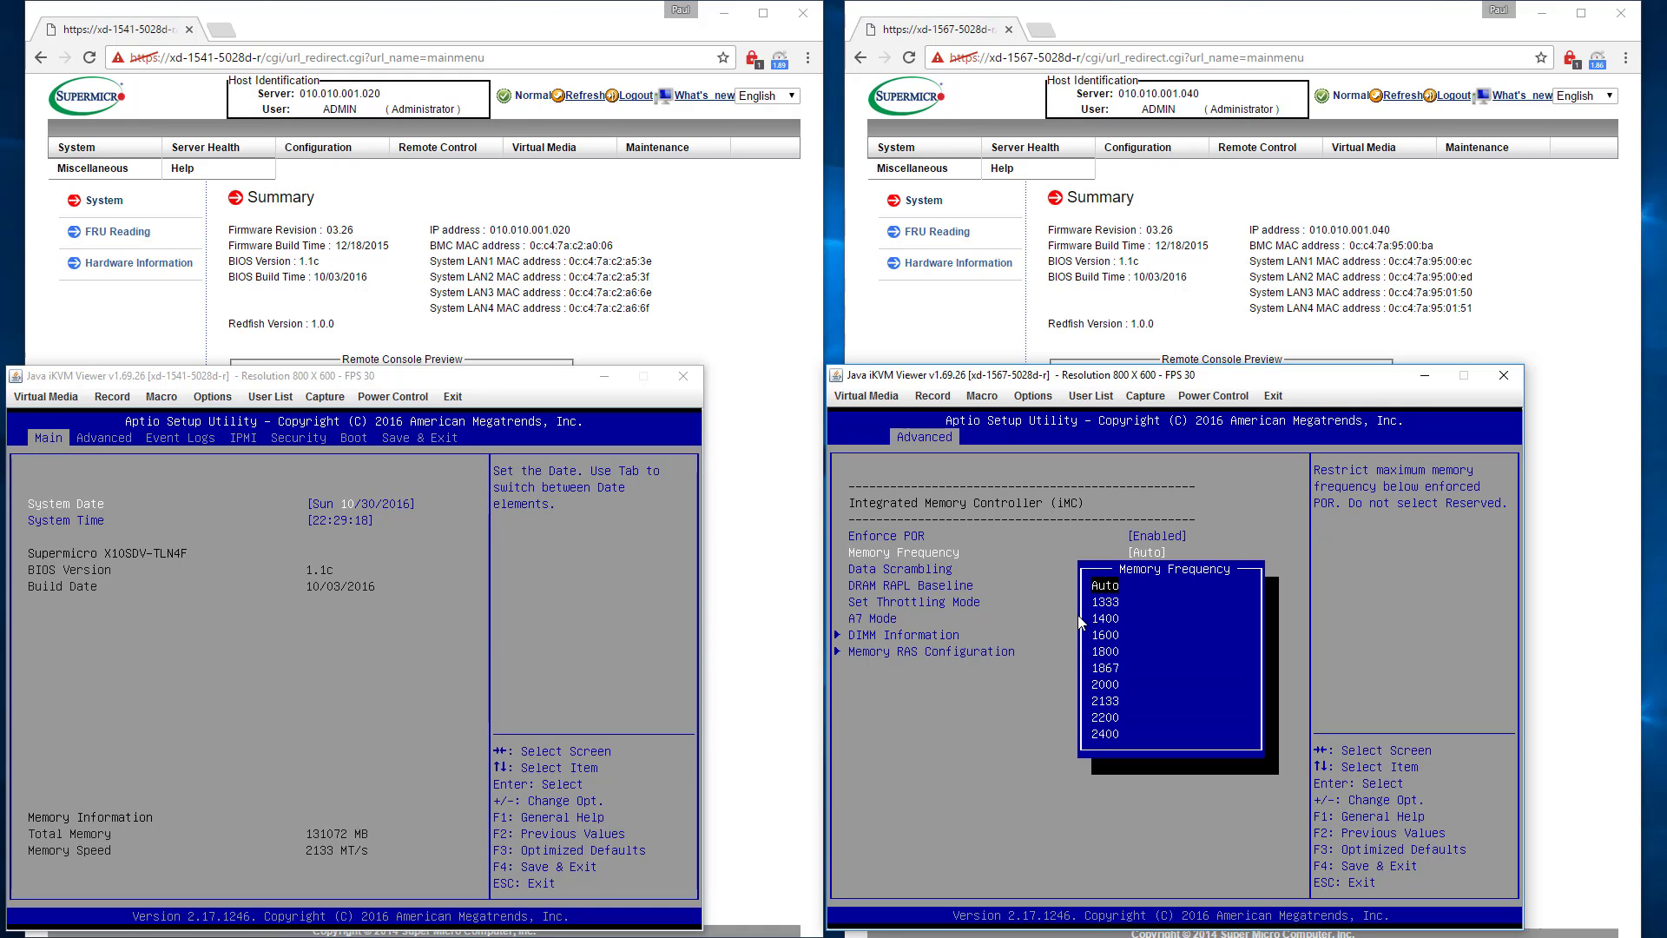
{"action": "key", "text": "Down"}
{"action": "key", "text": "Down"}
{"action": "key", "text": "Down"}
{"action": "key", "text": "Down"}
{"action": "key", "text": "Down"}
{"action": "key", "text": "Down"}
{"action": "key", "text": "Down"}
{"action": "key", "text": "Return"}
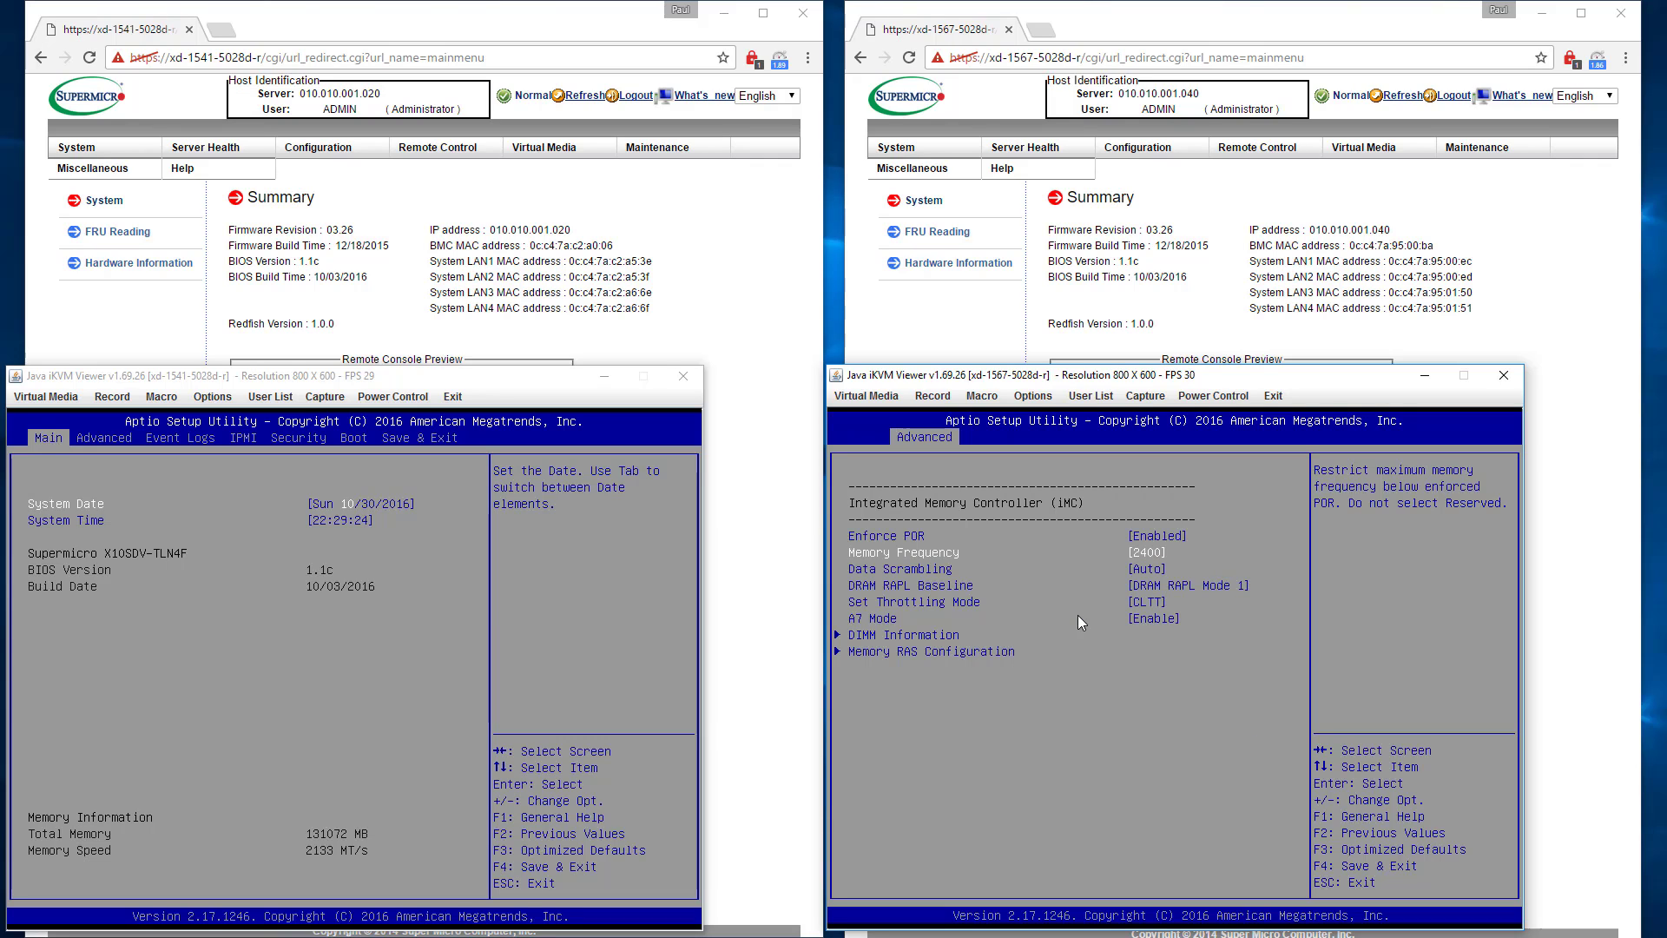
- Check the DIMM Information list and the Memory RAS Configuration page
{"action": "key", "text": "Down"}
{"action": "key", "text": "Down"}
{"action": "key", "text": "Down"}
{"action": "key", "text": "Down"}
{"action": "key", "text": "Down"}
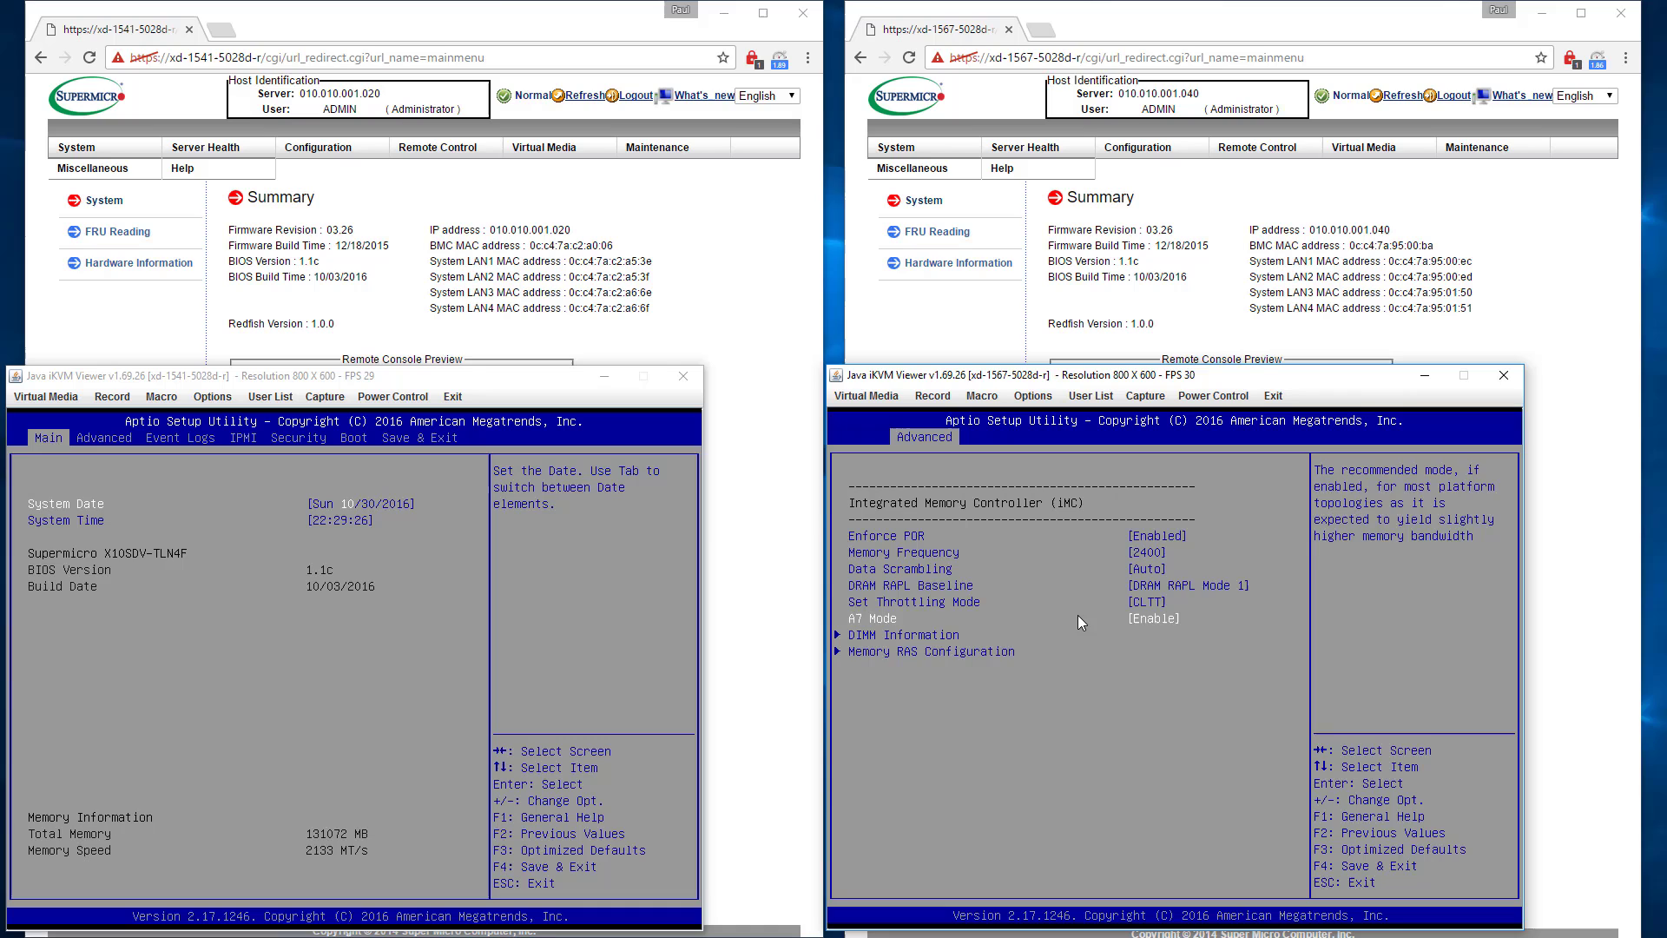
{"action": "key", "text": "Return"}
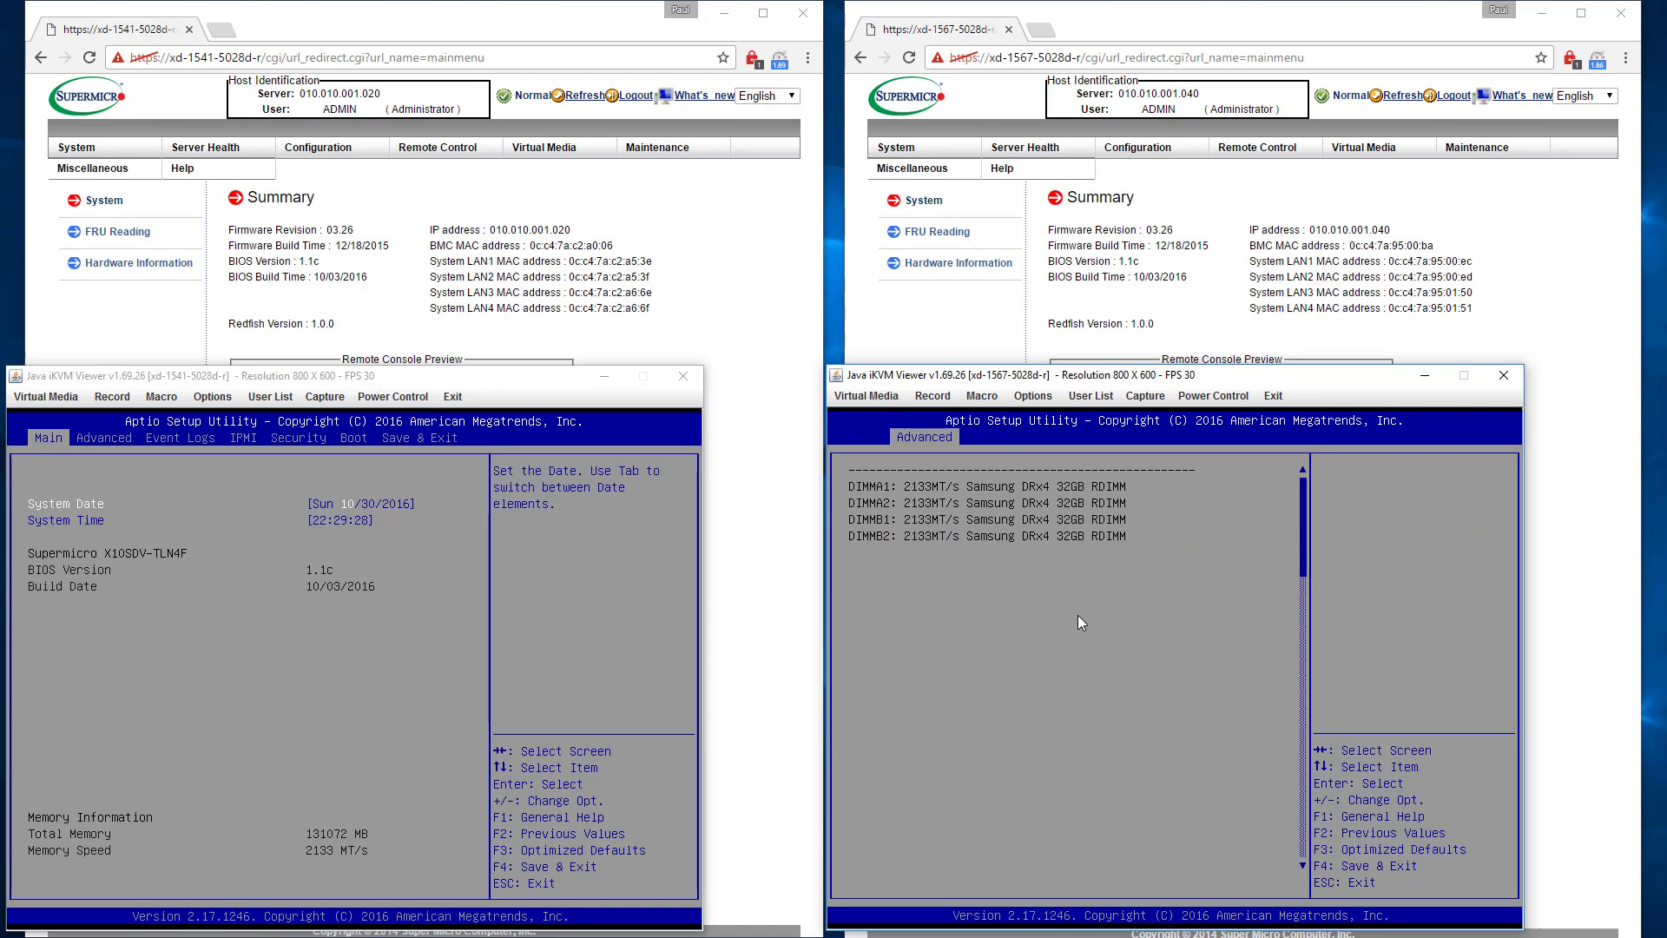
{"action": "key", "text": "Escape"}
{"action": "key", "text": "Down"}
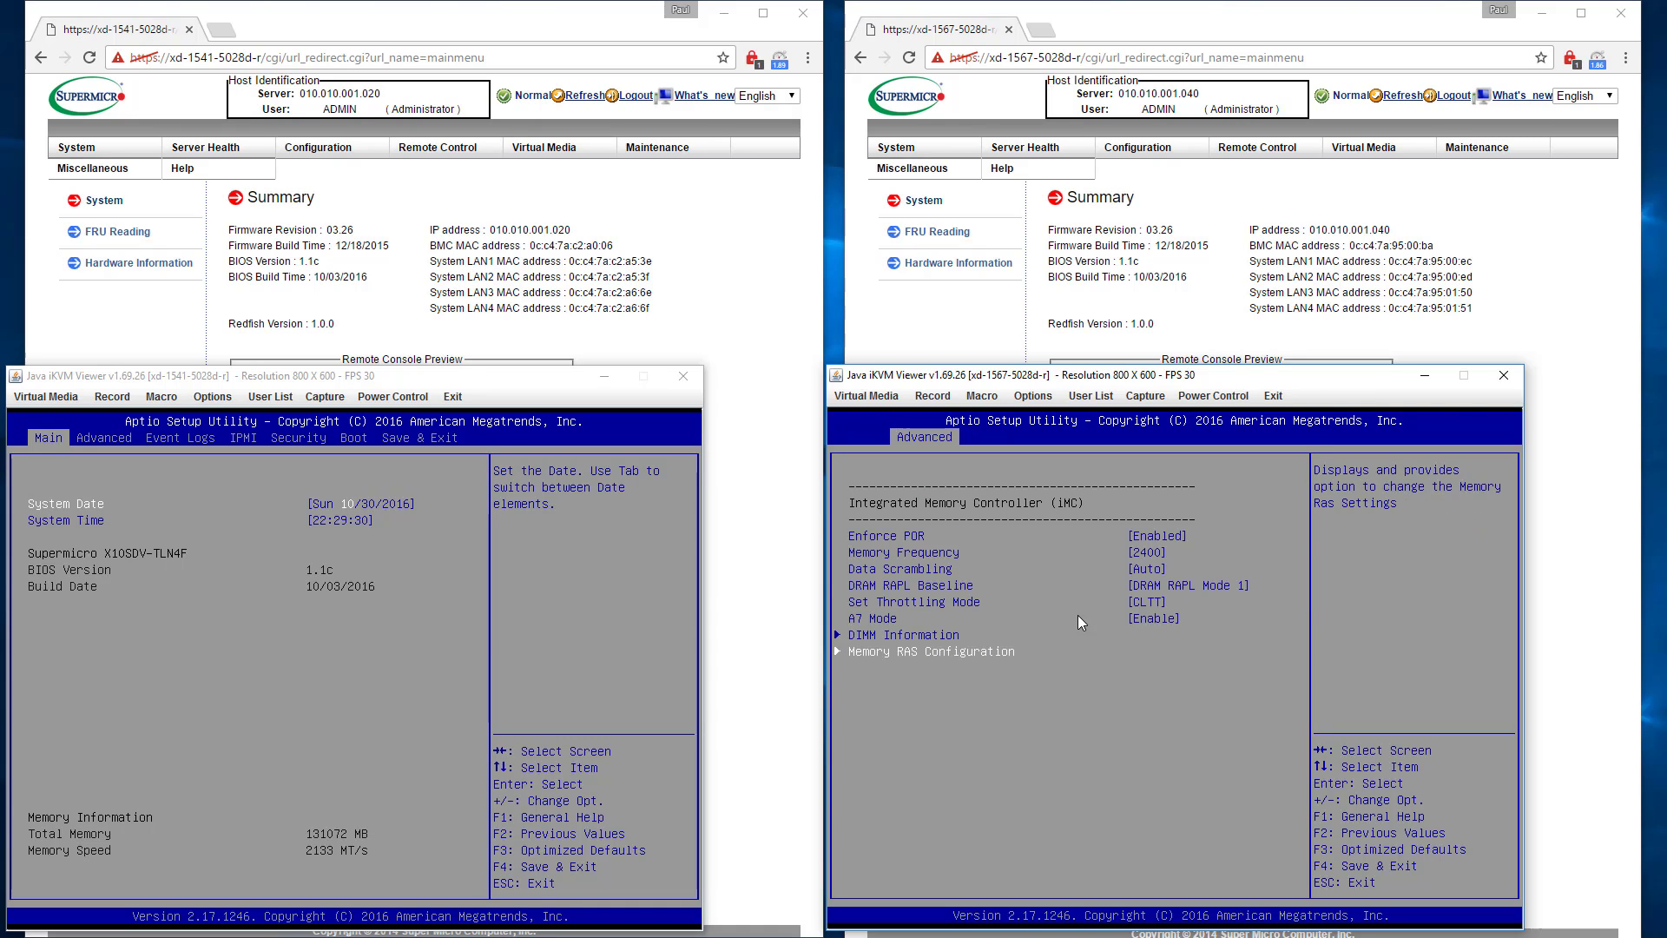
{"action": "key", "text": "Return"}
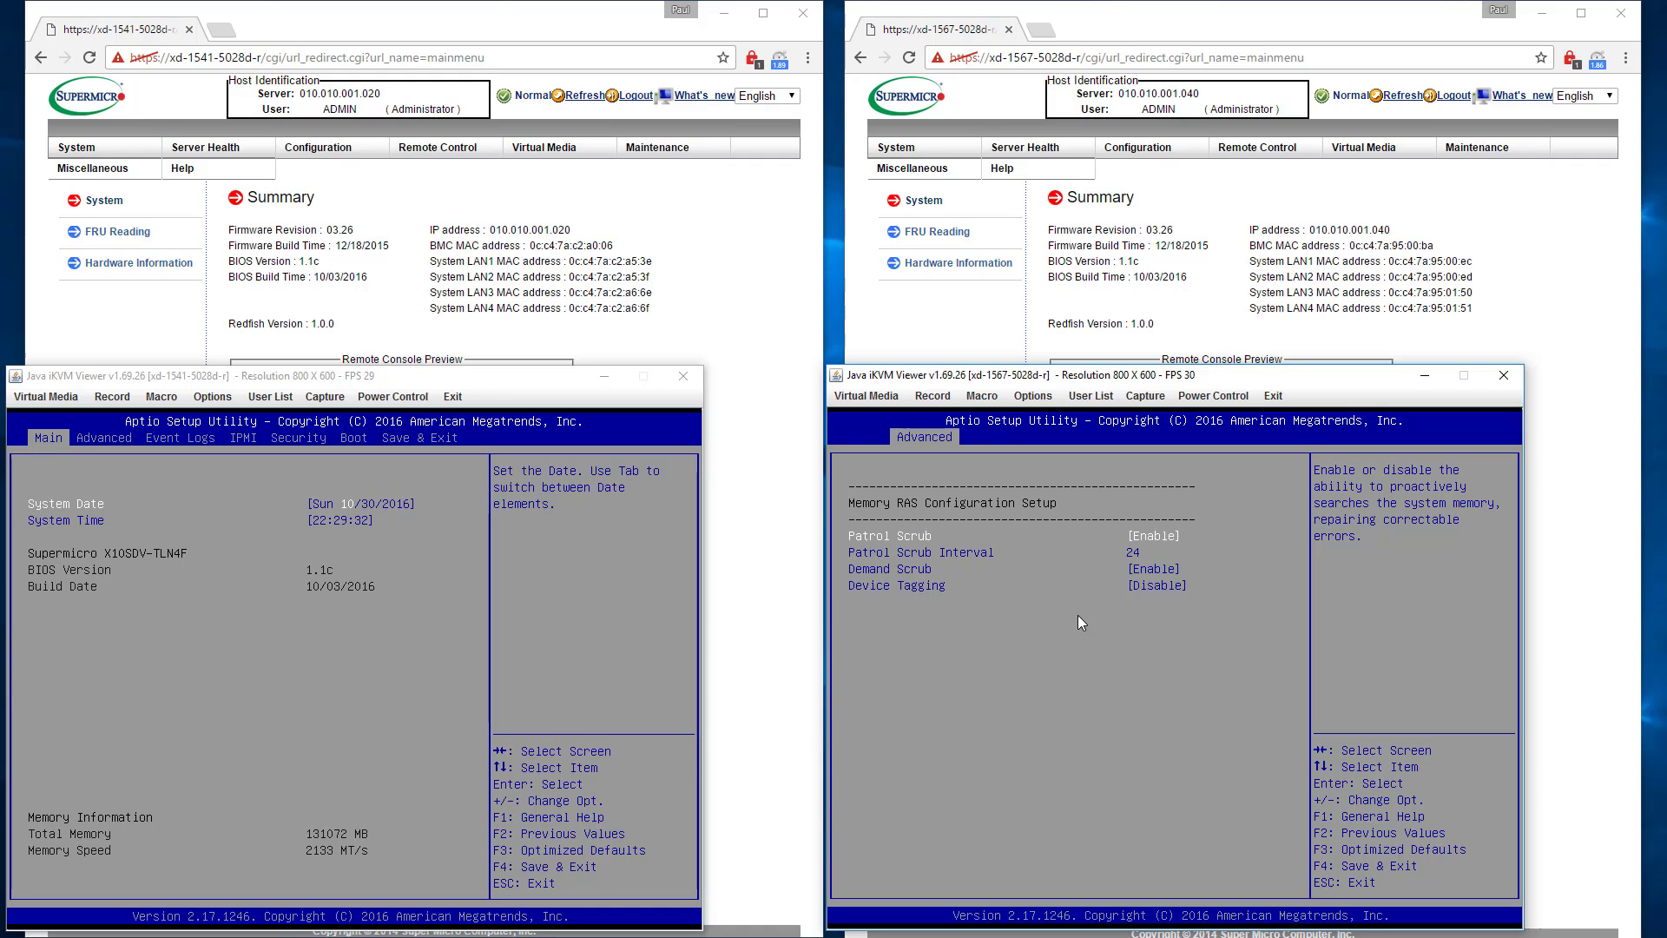
{"action": "key", "text": "Escape"}
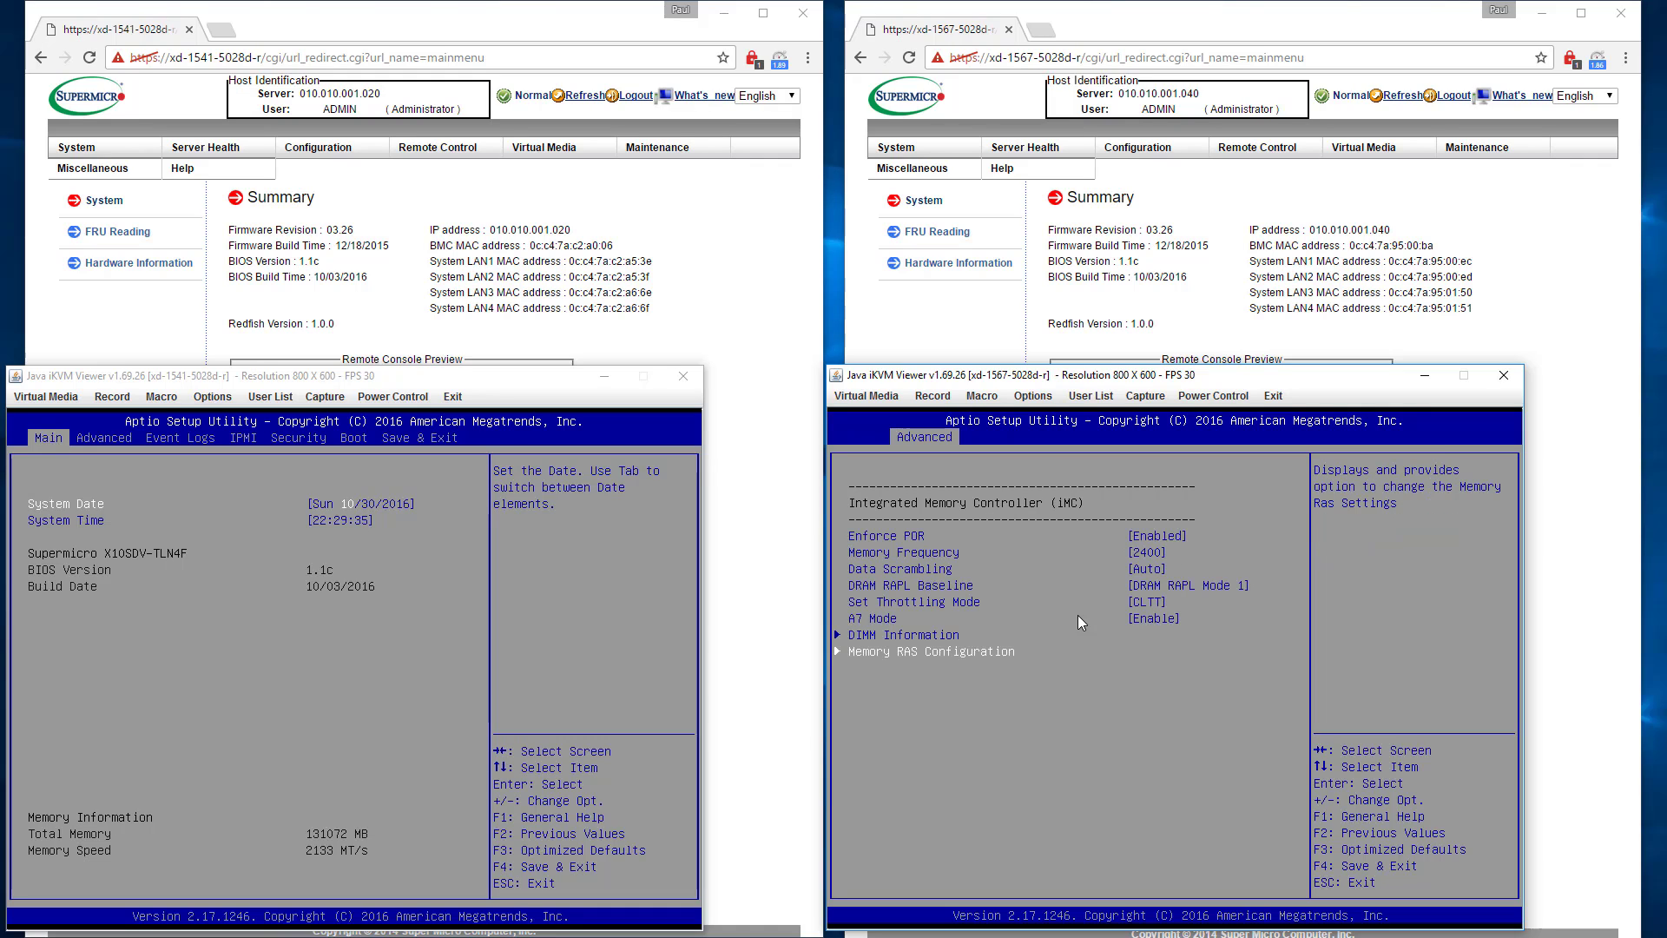
- Review Throttling Mode, DRAM RAPL, Data Scrambling, Memory Frequency and Enforce POR settings
{"action": "key", "text": "Up"}
{"action": "key", "text": "Up"}
{"action": "key", "text": "Up"}
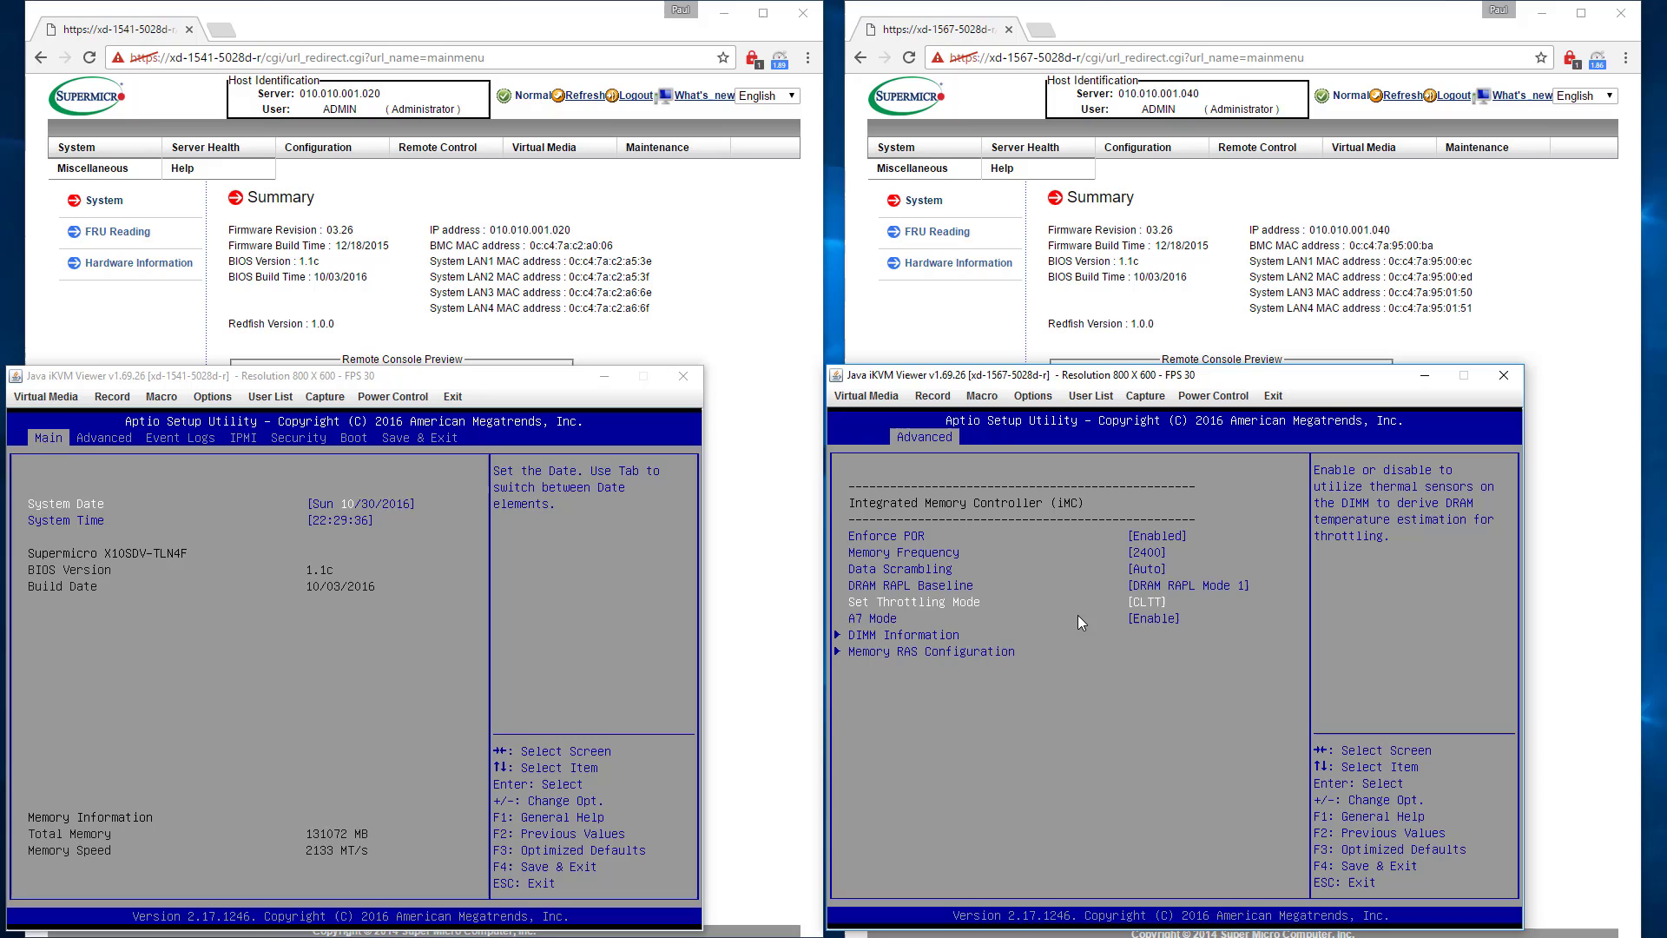
{"action": "key", "text": "Up"}
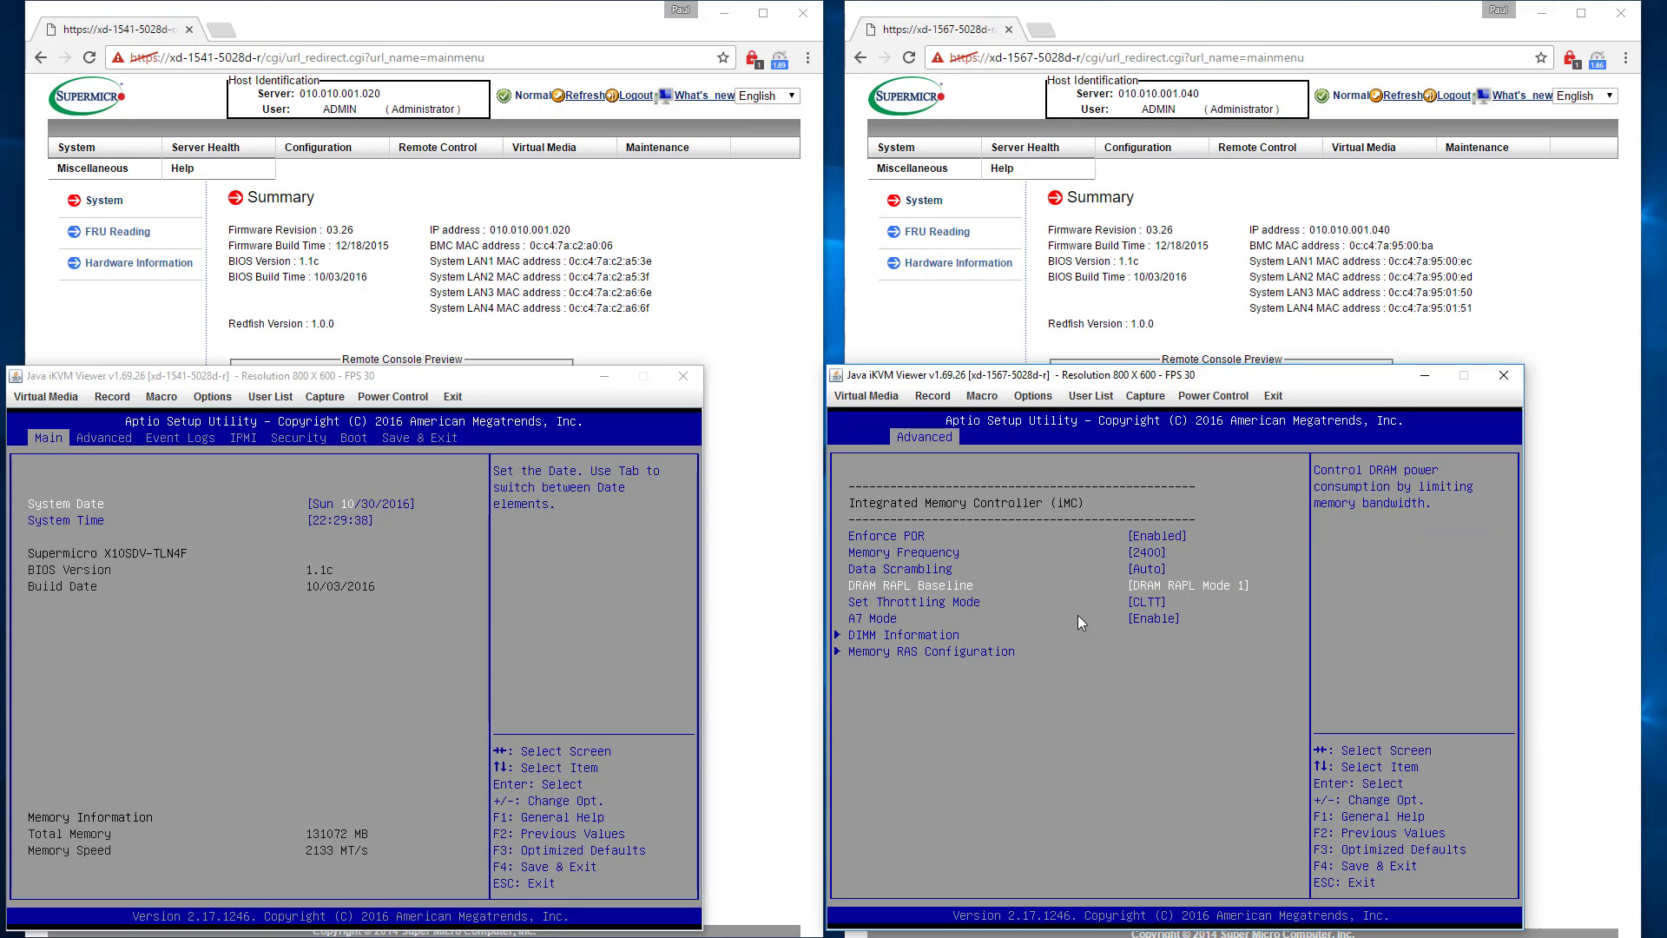
{"action": "key", "text": "Up"}
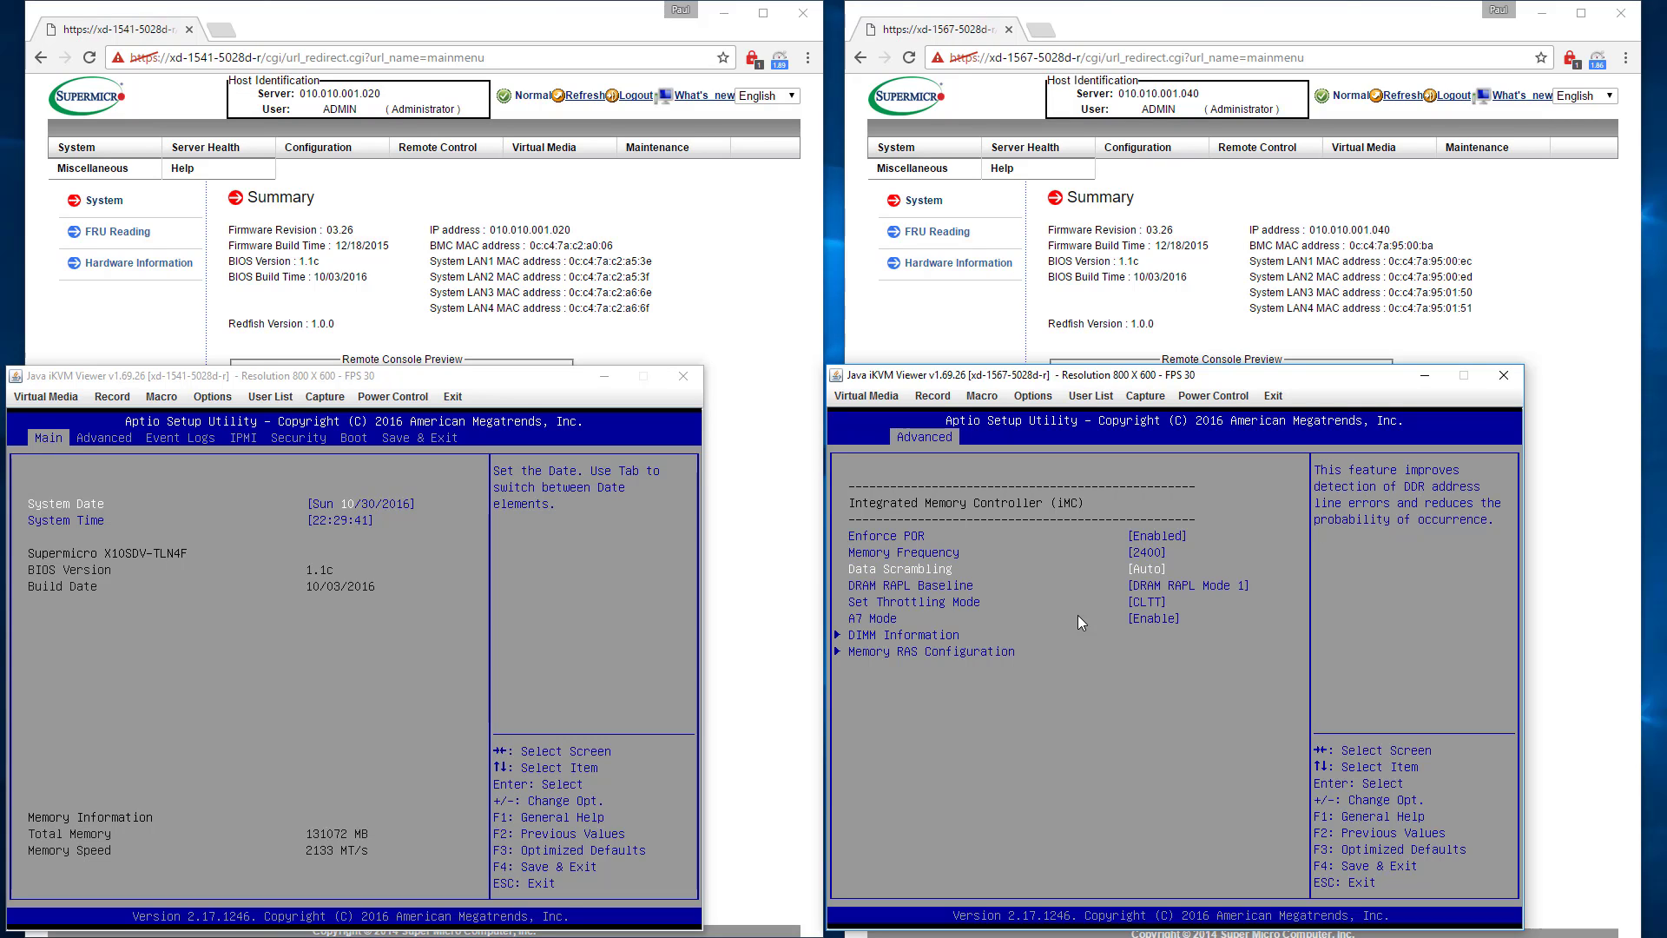
{"action": "key", "text": "Up"}
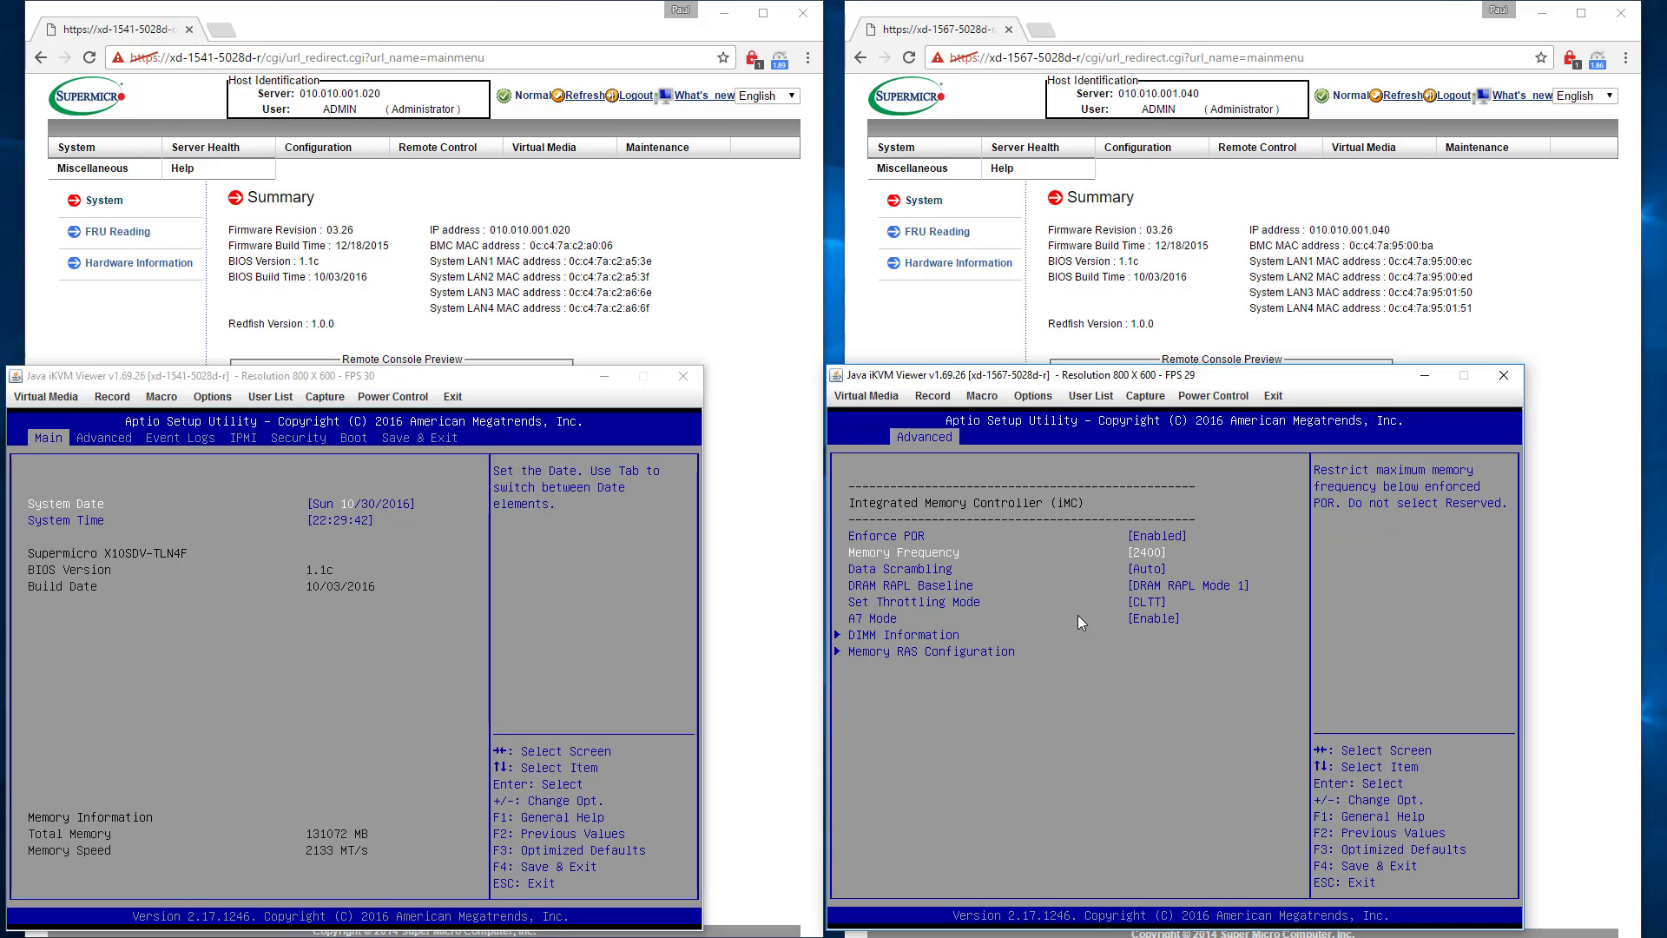
{"action": "key", "text": "Up"}
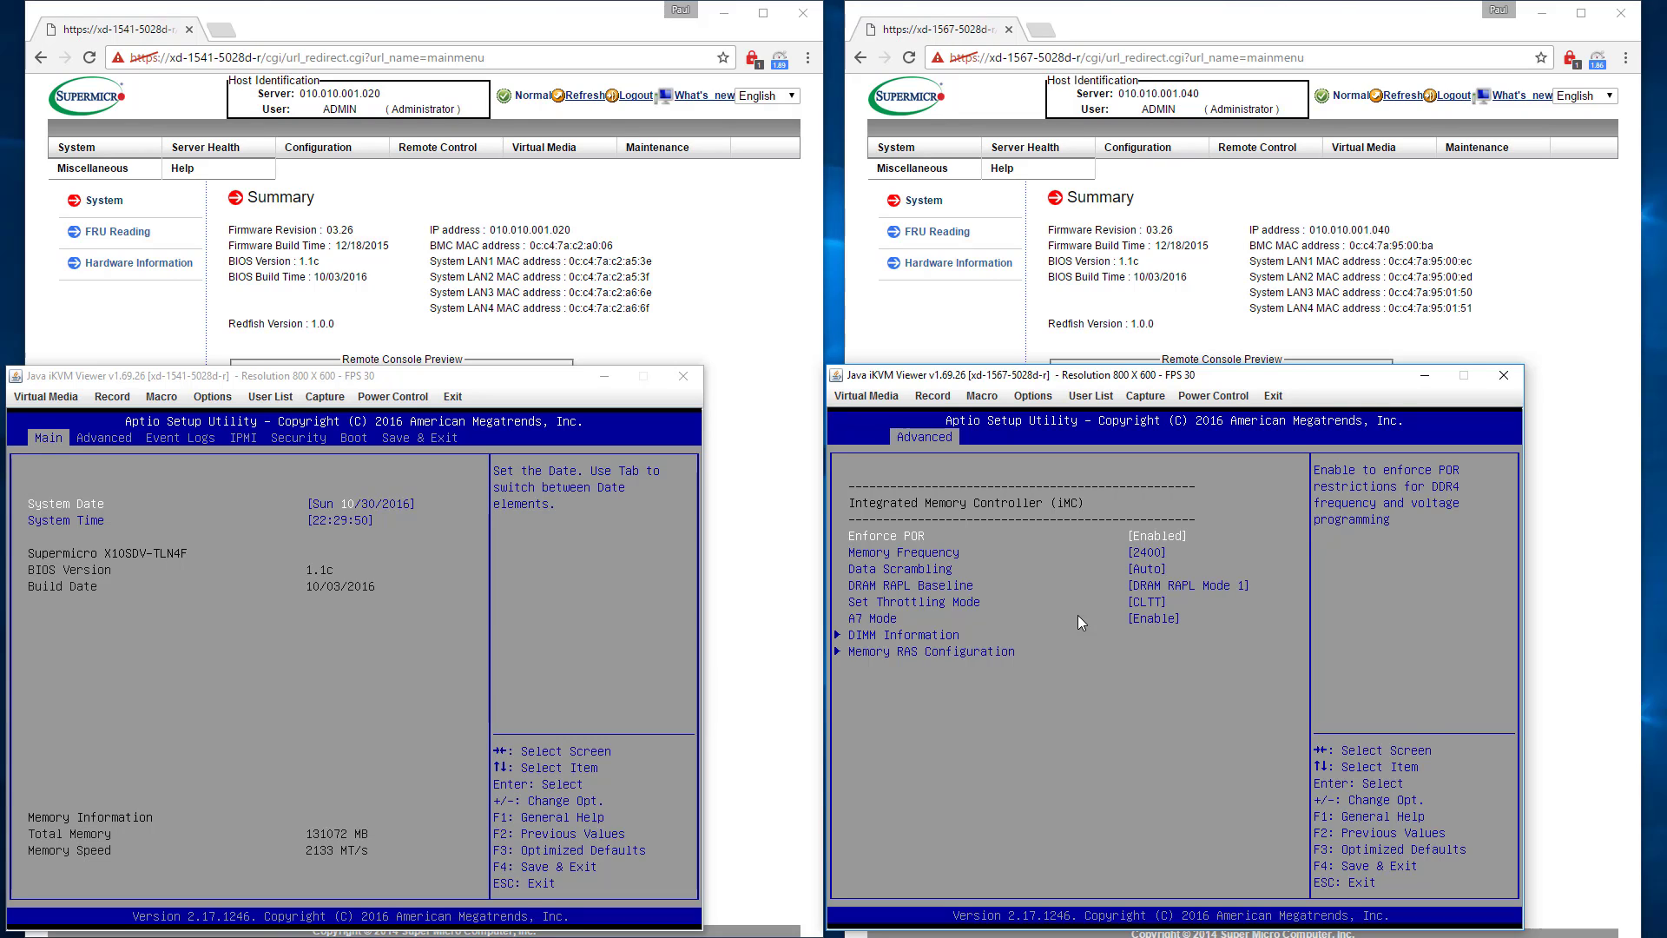
{"action": "left_click", "coordinate": [627, 603]}
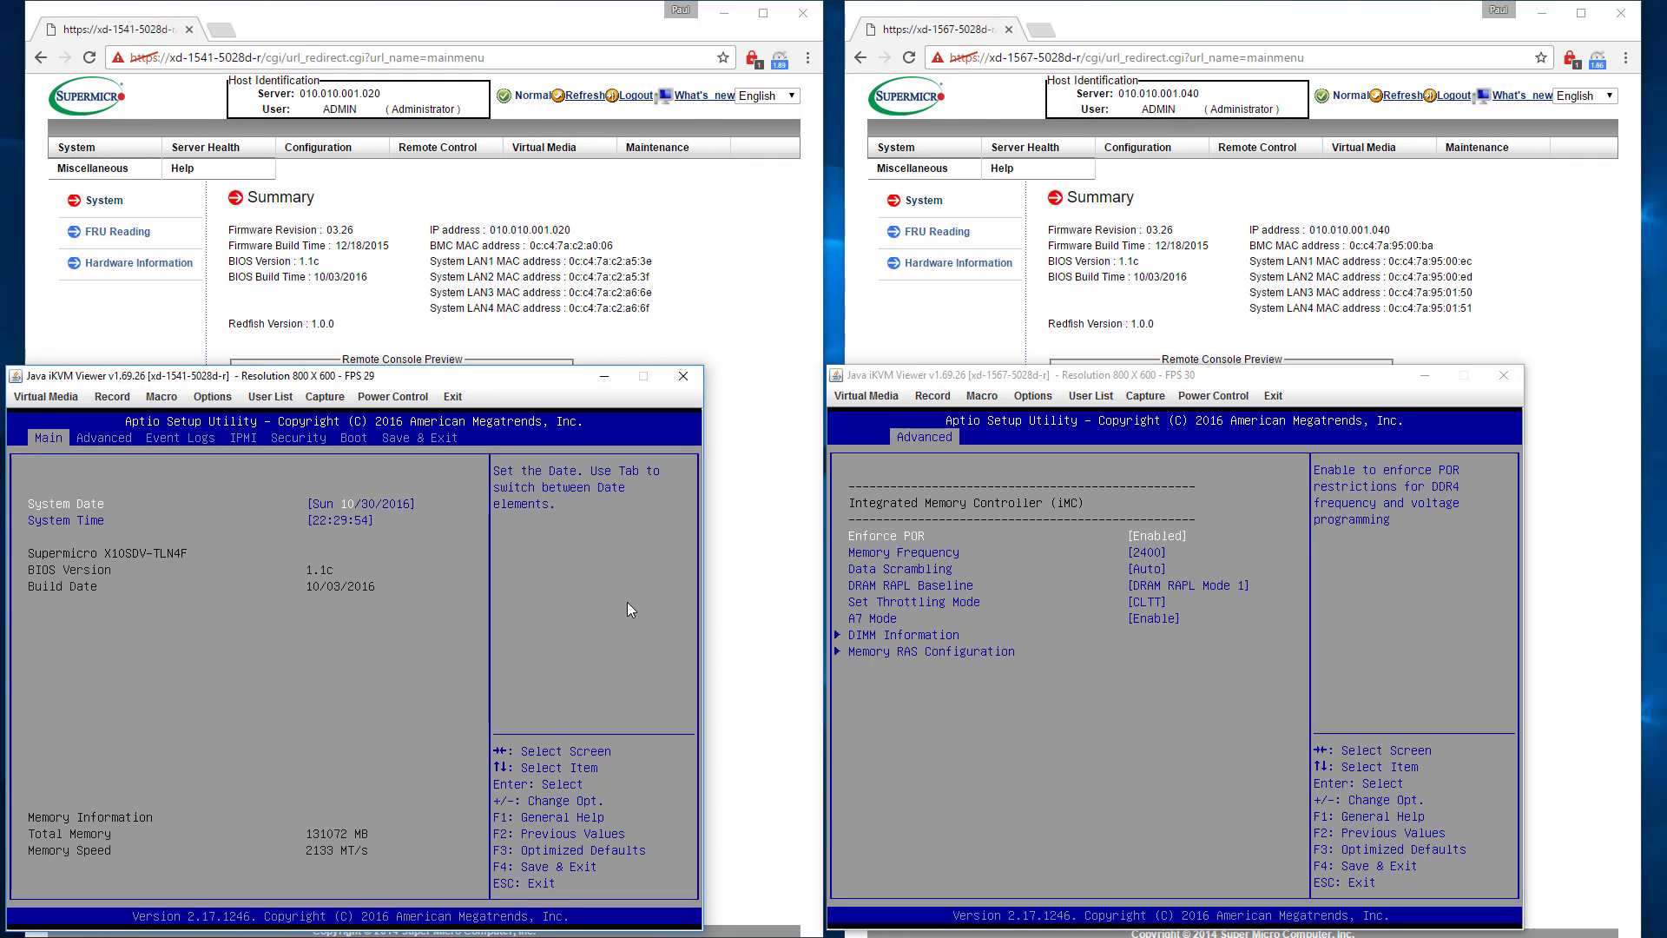
- Save changes and exit BIOS setup on xd-1541, then on xd-1567
{"action": "key", "text": "F4"}
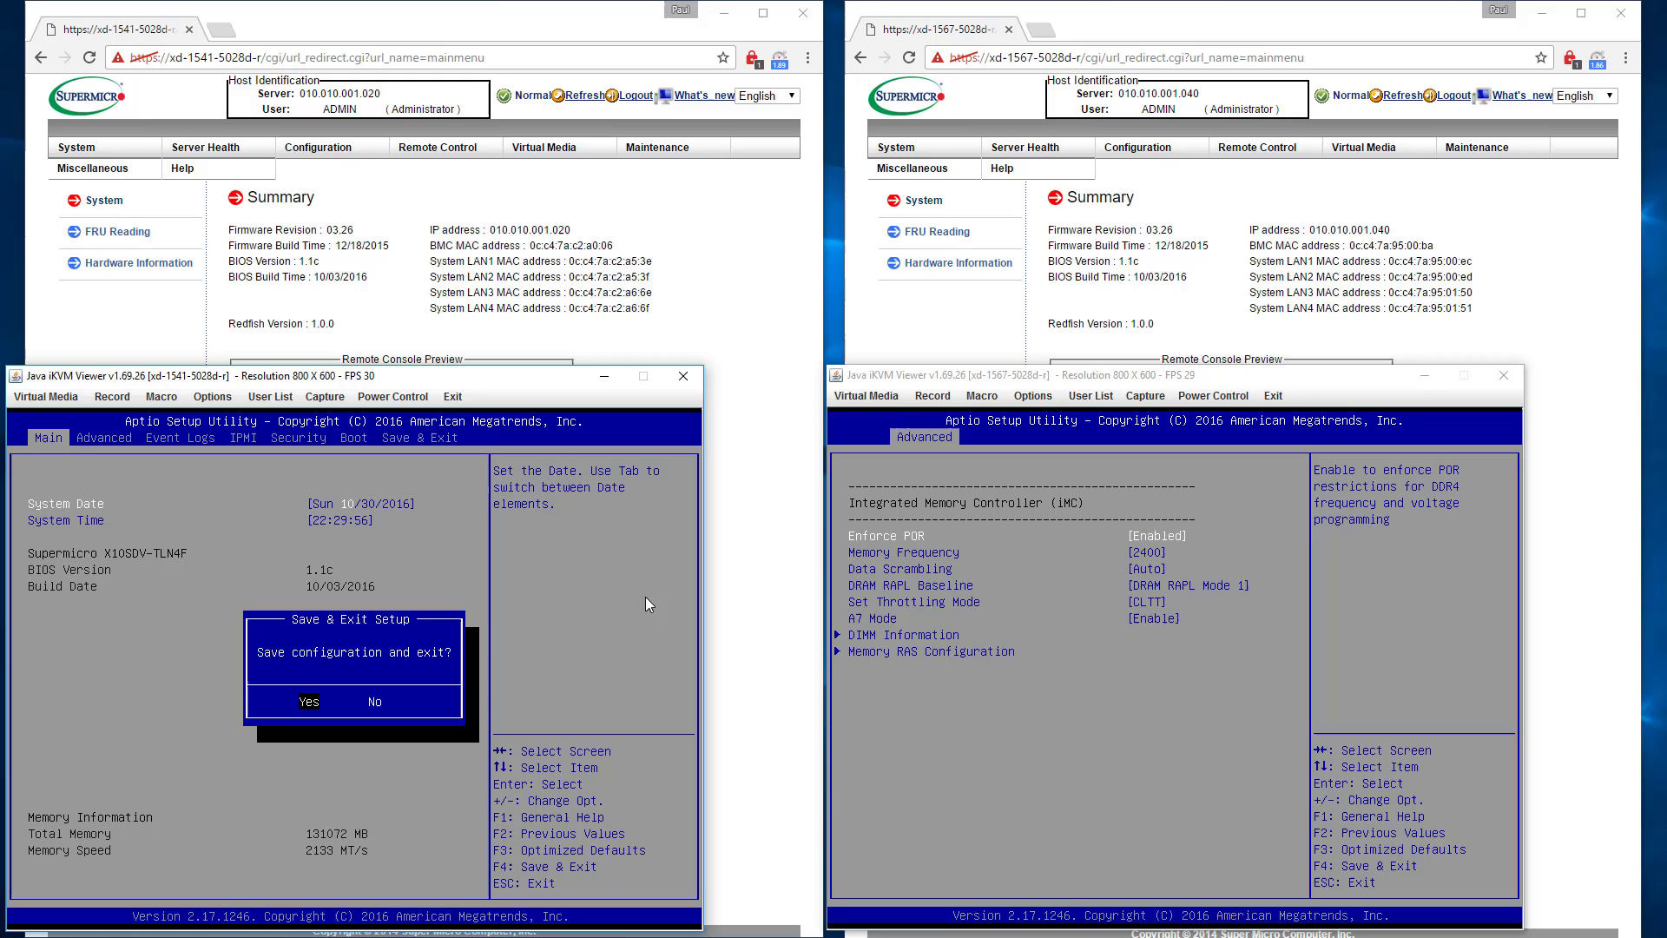
{"action": "key", "text": "Return"}
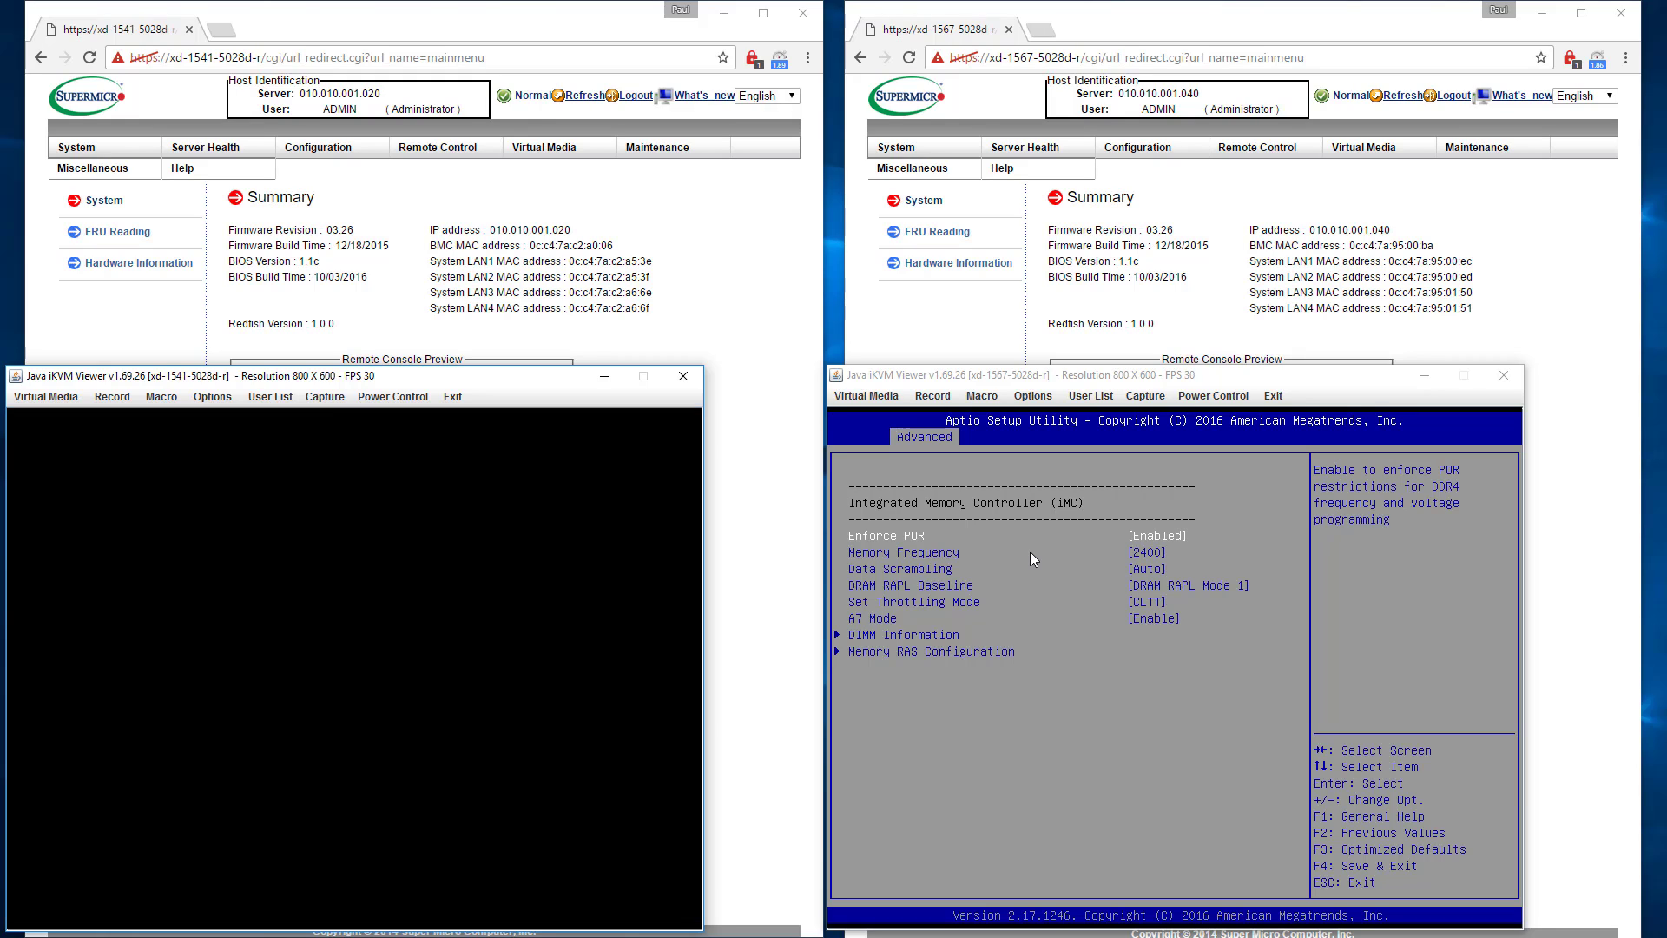
{"action": "left_click", "coordinate": [1030, 551]}
{"action": "key", "text": "F4"}
{"action": "key", "text": "Return"}
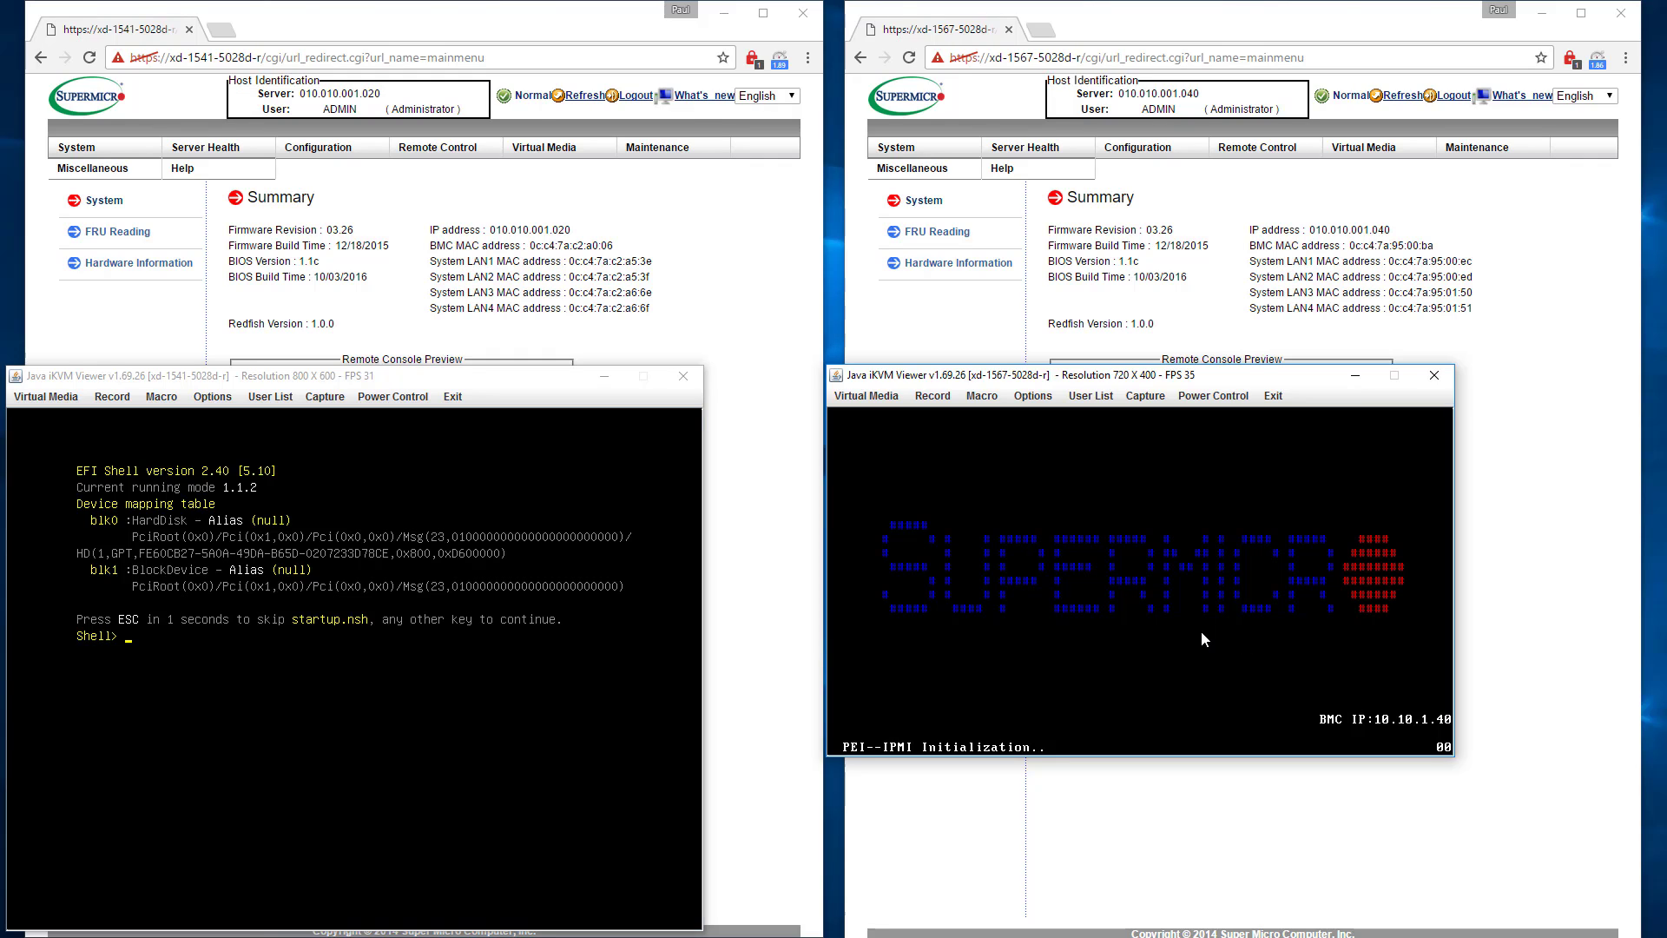
- Power-reset the first server via Set Power Reset, then focus the second server's console
{"action": "left_click", "coordinate": [382, 397]}
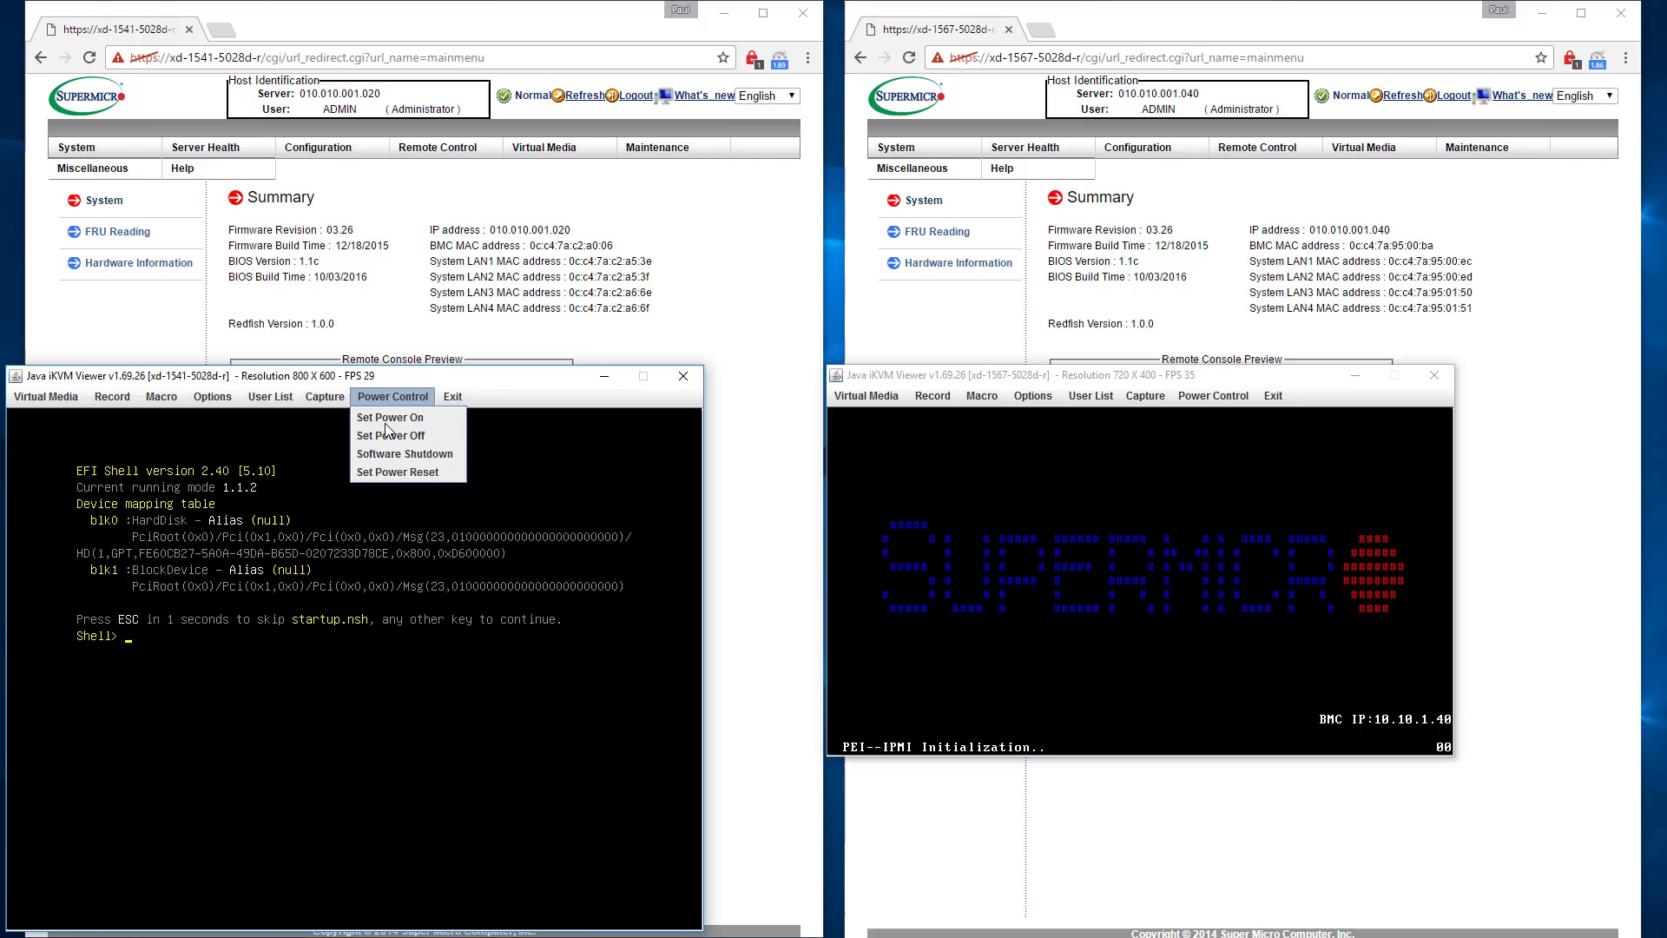
{"action": "left_click", "coordinate": [399, 471]}
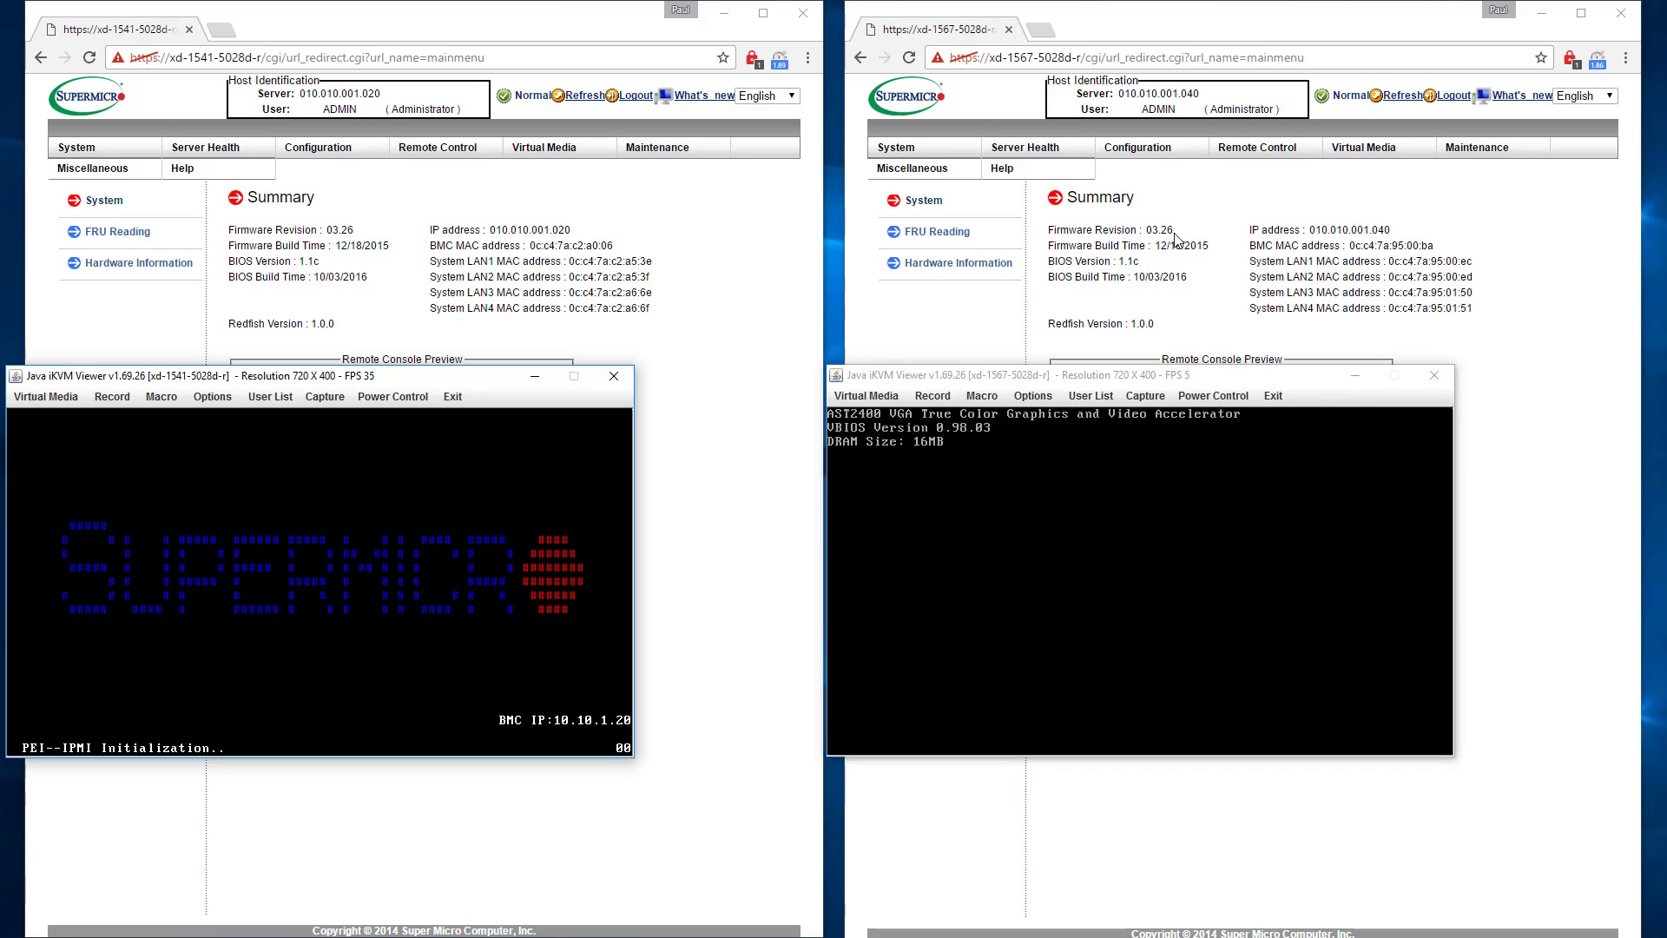
{"action": "left_click", "coordinate": [1160, 577]}
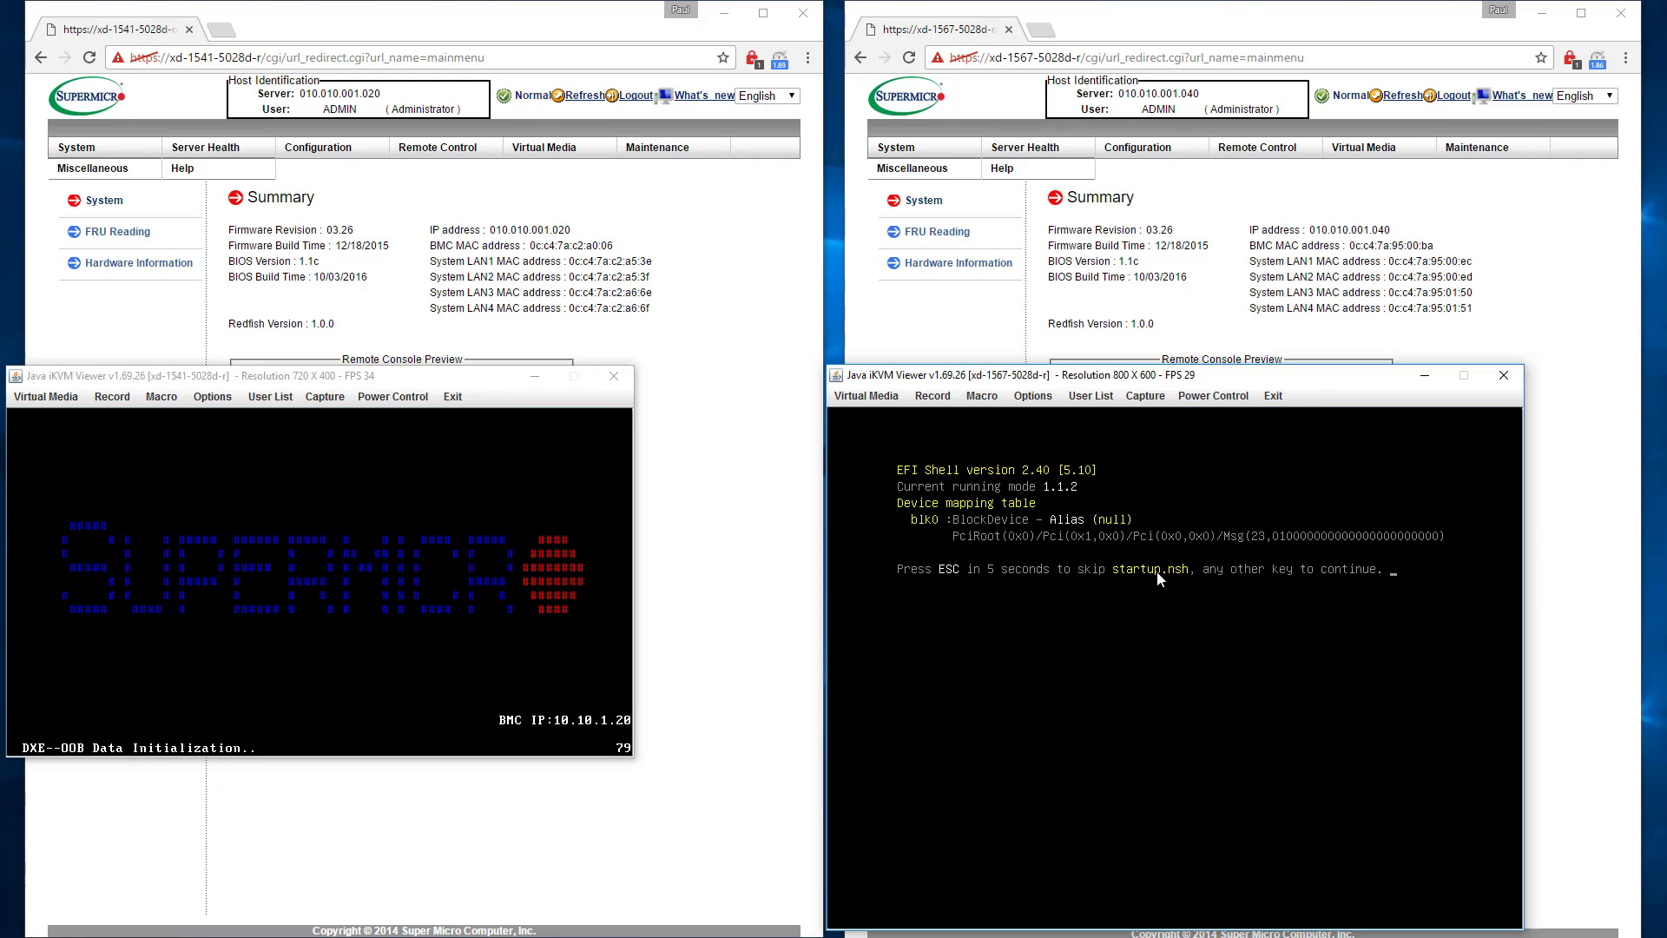
- Skip the startup.nsh script and power-reset the second server (xd-1567) via Set Power Reset
{"action": "key", "text": "Return"}
{"action": "left_click", "coordinate": [1213, 395]}
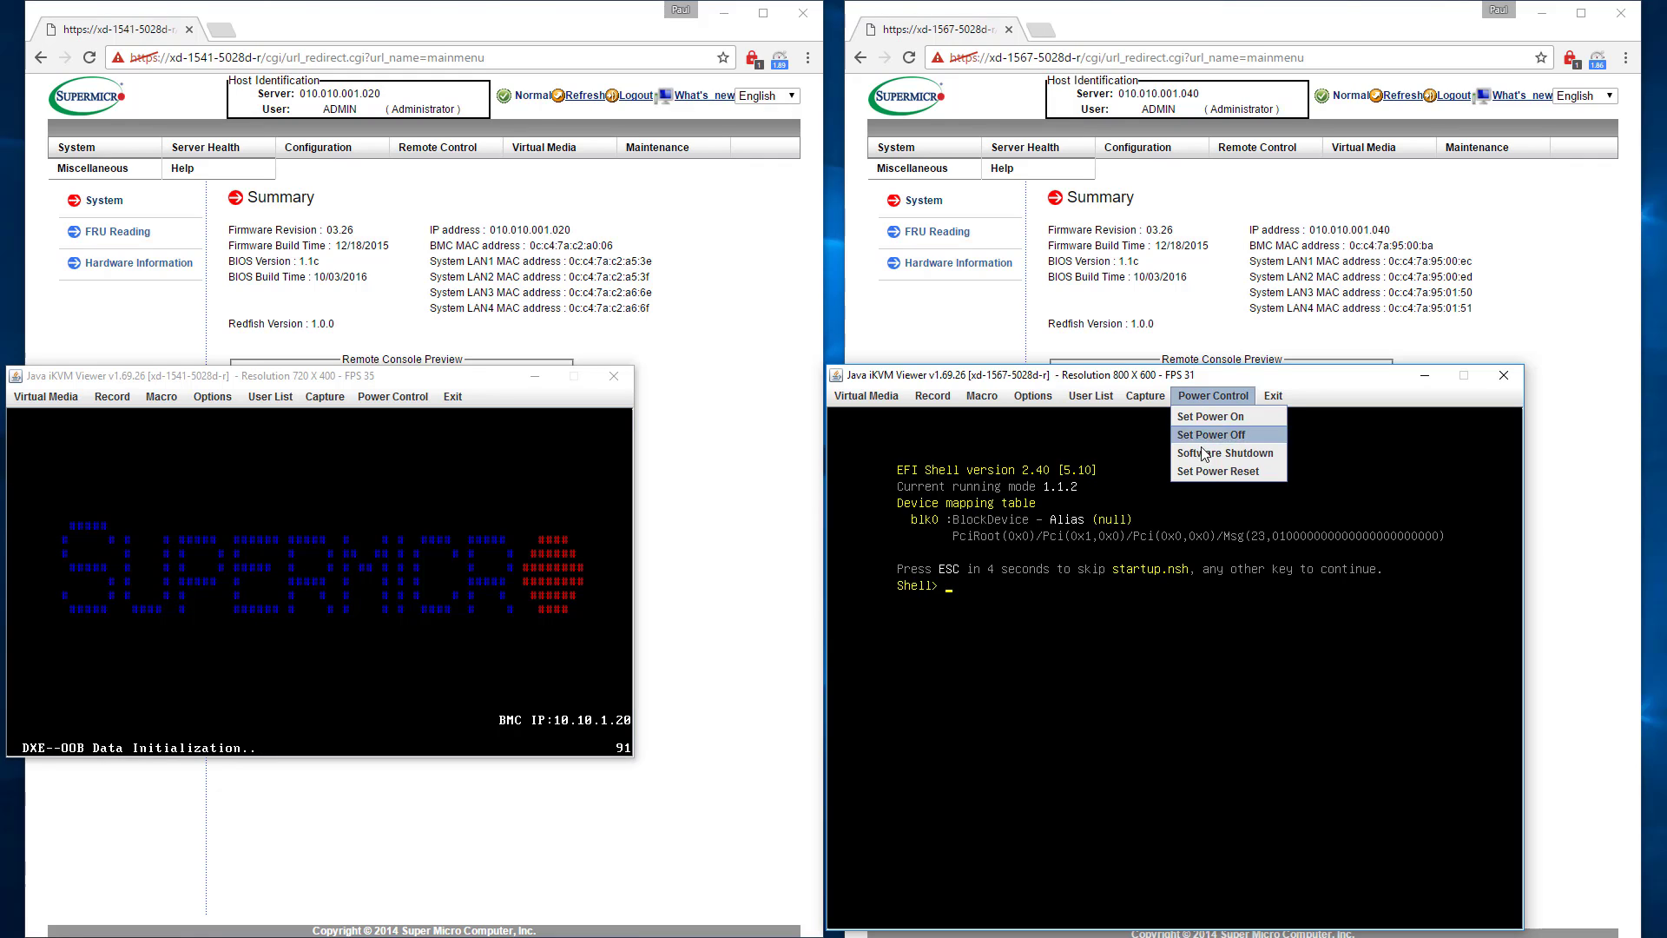
{"action": "left_click", "coordinate": [1200, 467]}
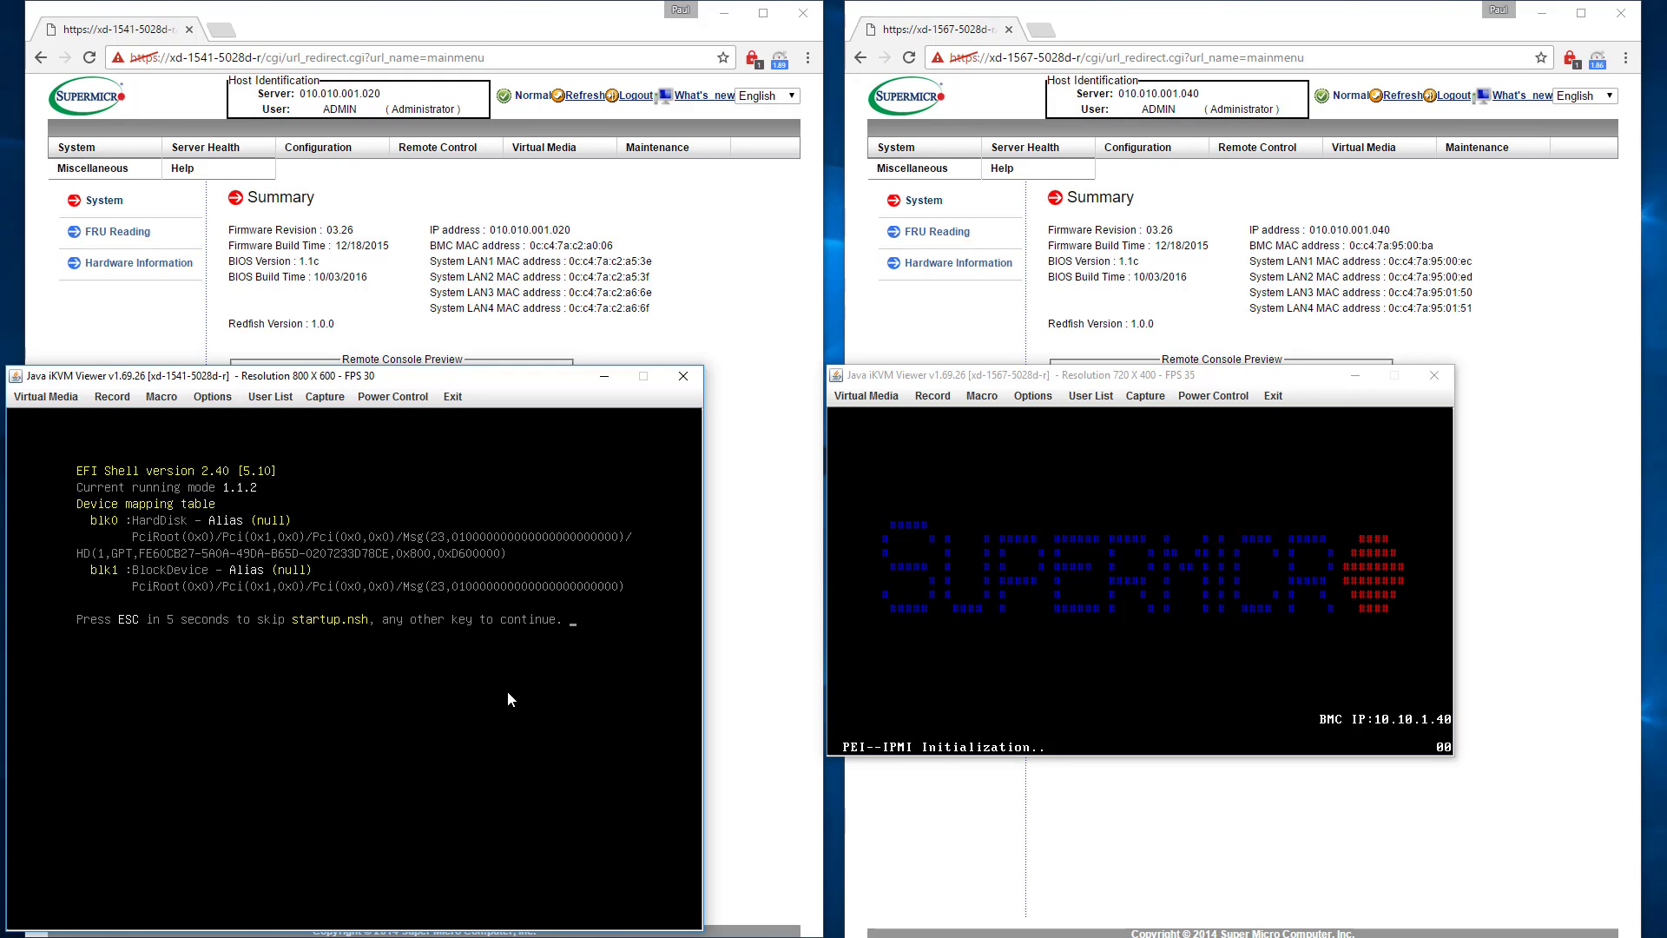
- Skip the startup script on the first server (xd-1541) and power-reset it too
{"action": "key", "text": "Escape"}
{"action": "left_click", "coordinate": [394, 396]}
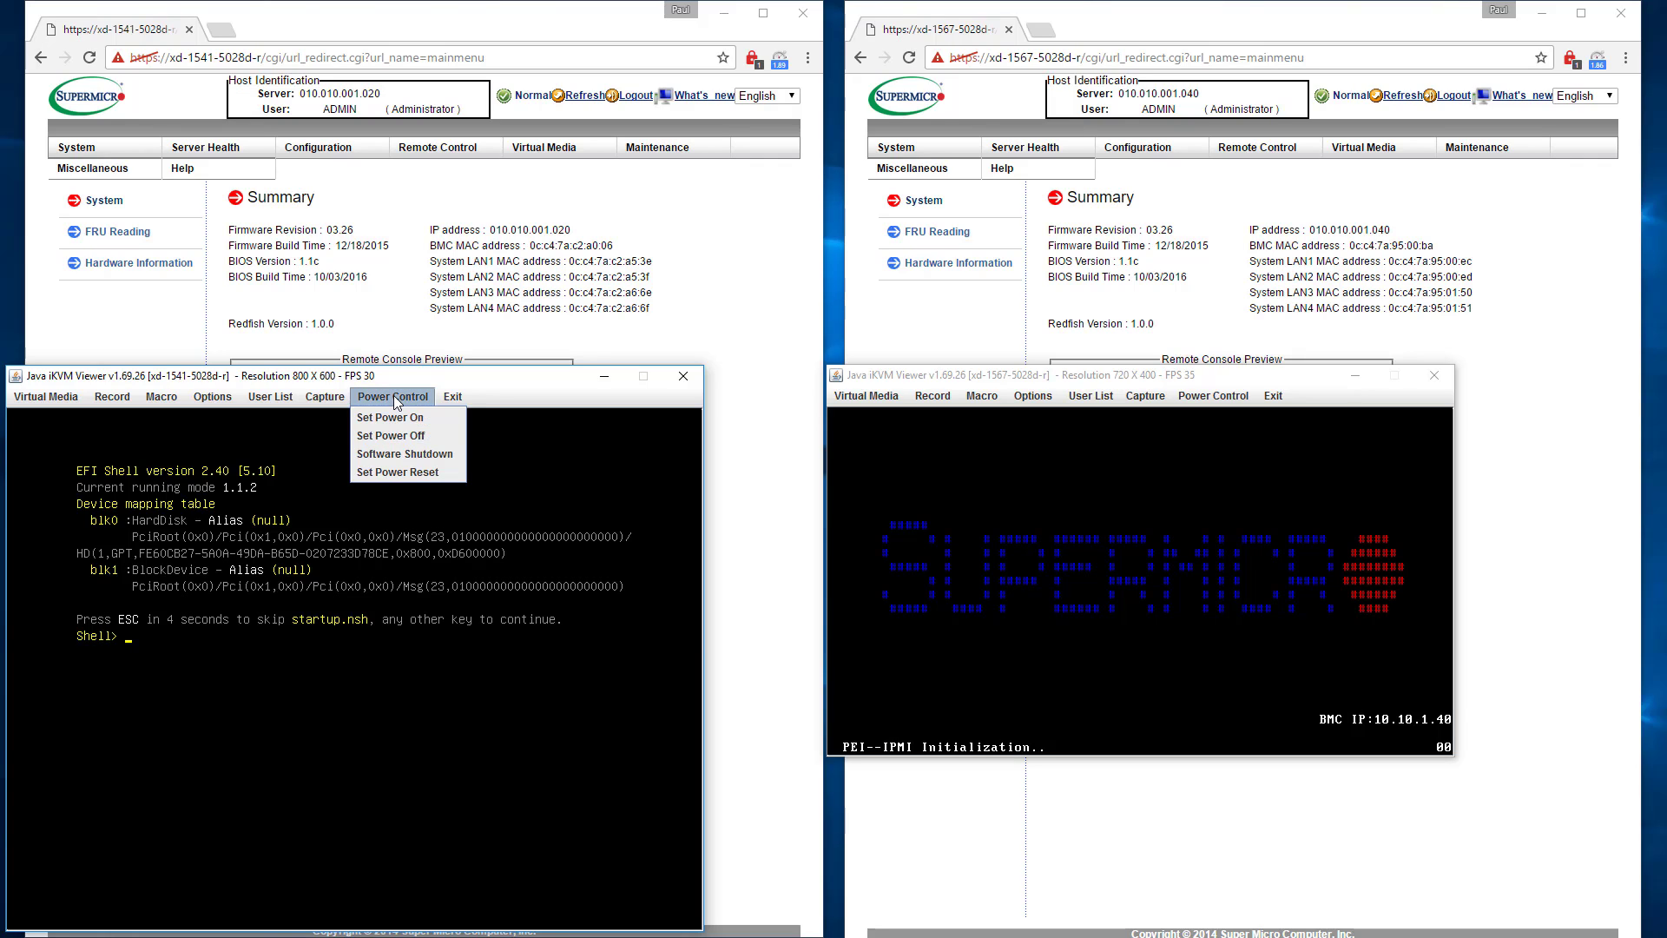
{"action": "left_click", "coordinate": [399, 471]}
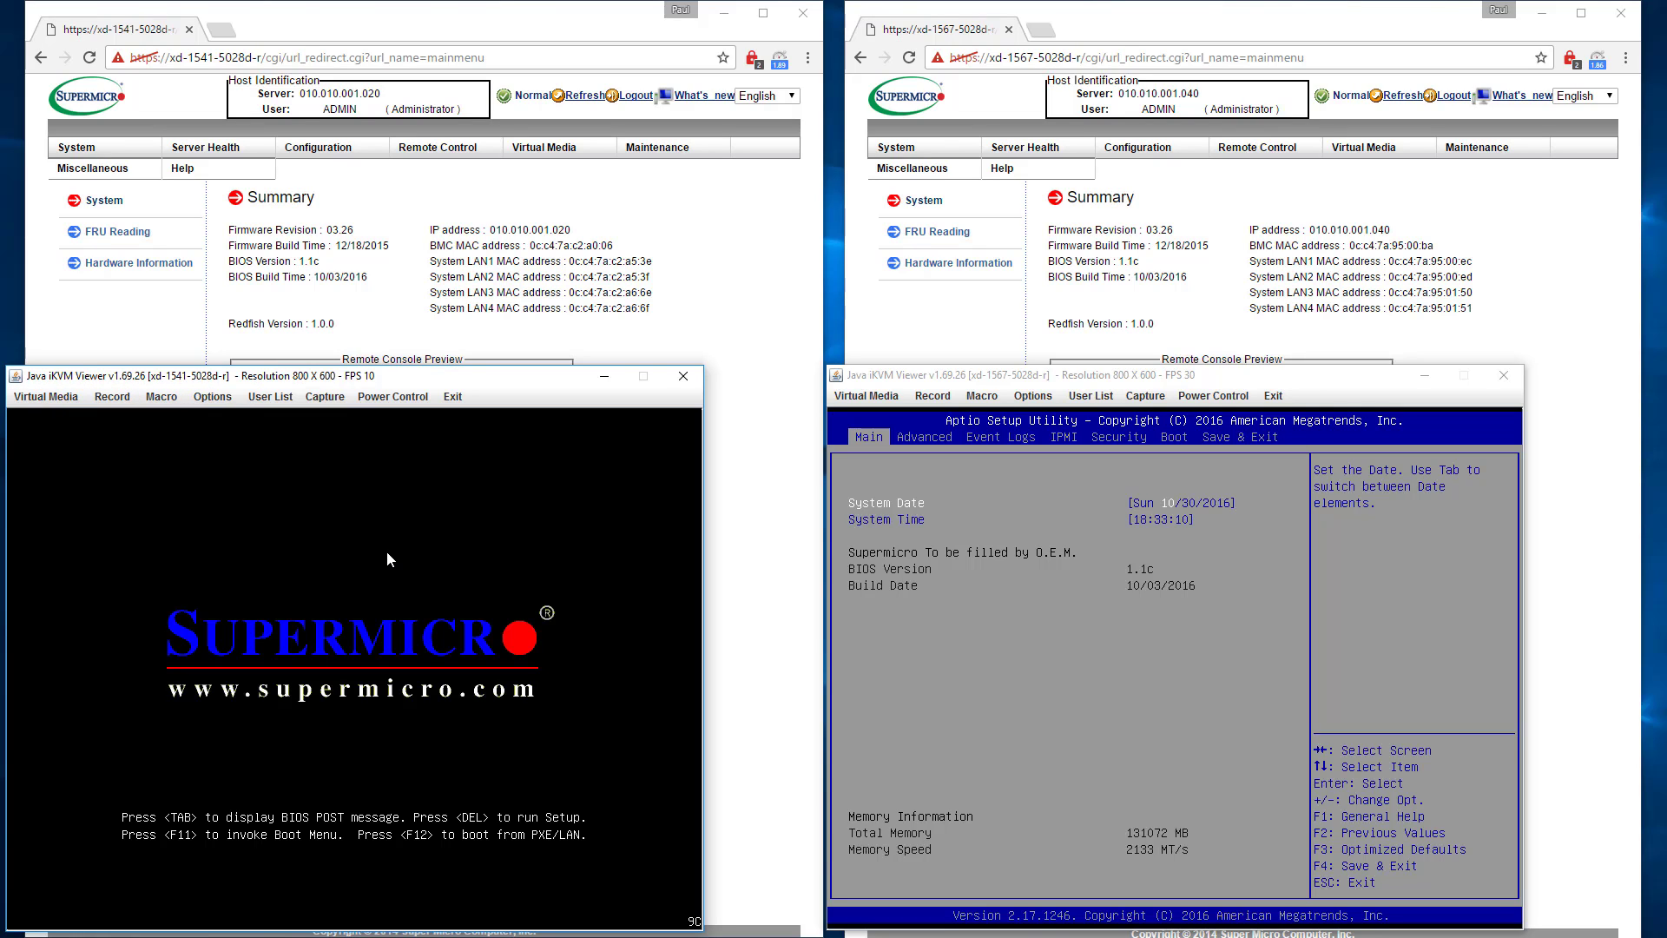
- Enter BIOS setup on xd-1541 with Delete, then switch to the memory search results in the browser
{"action": "key", "text": "Delete"}
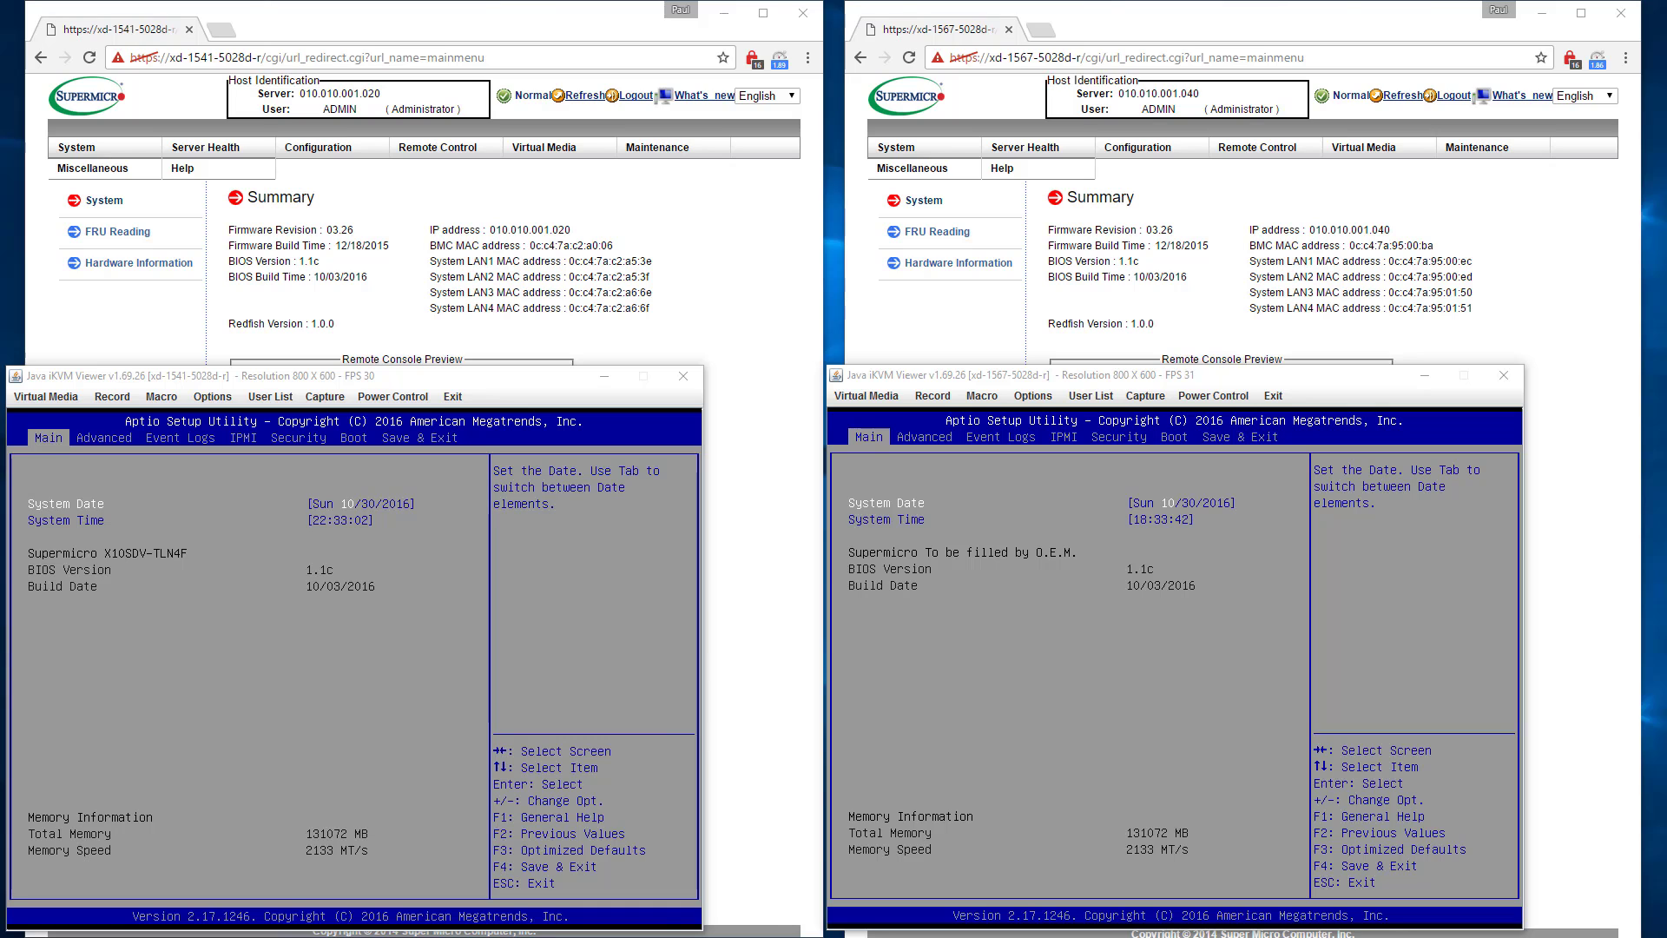
{"action": "key", "text": "alt+Tab"}
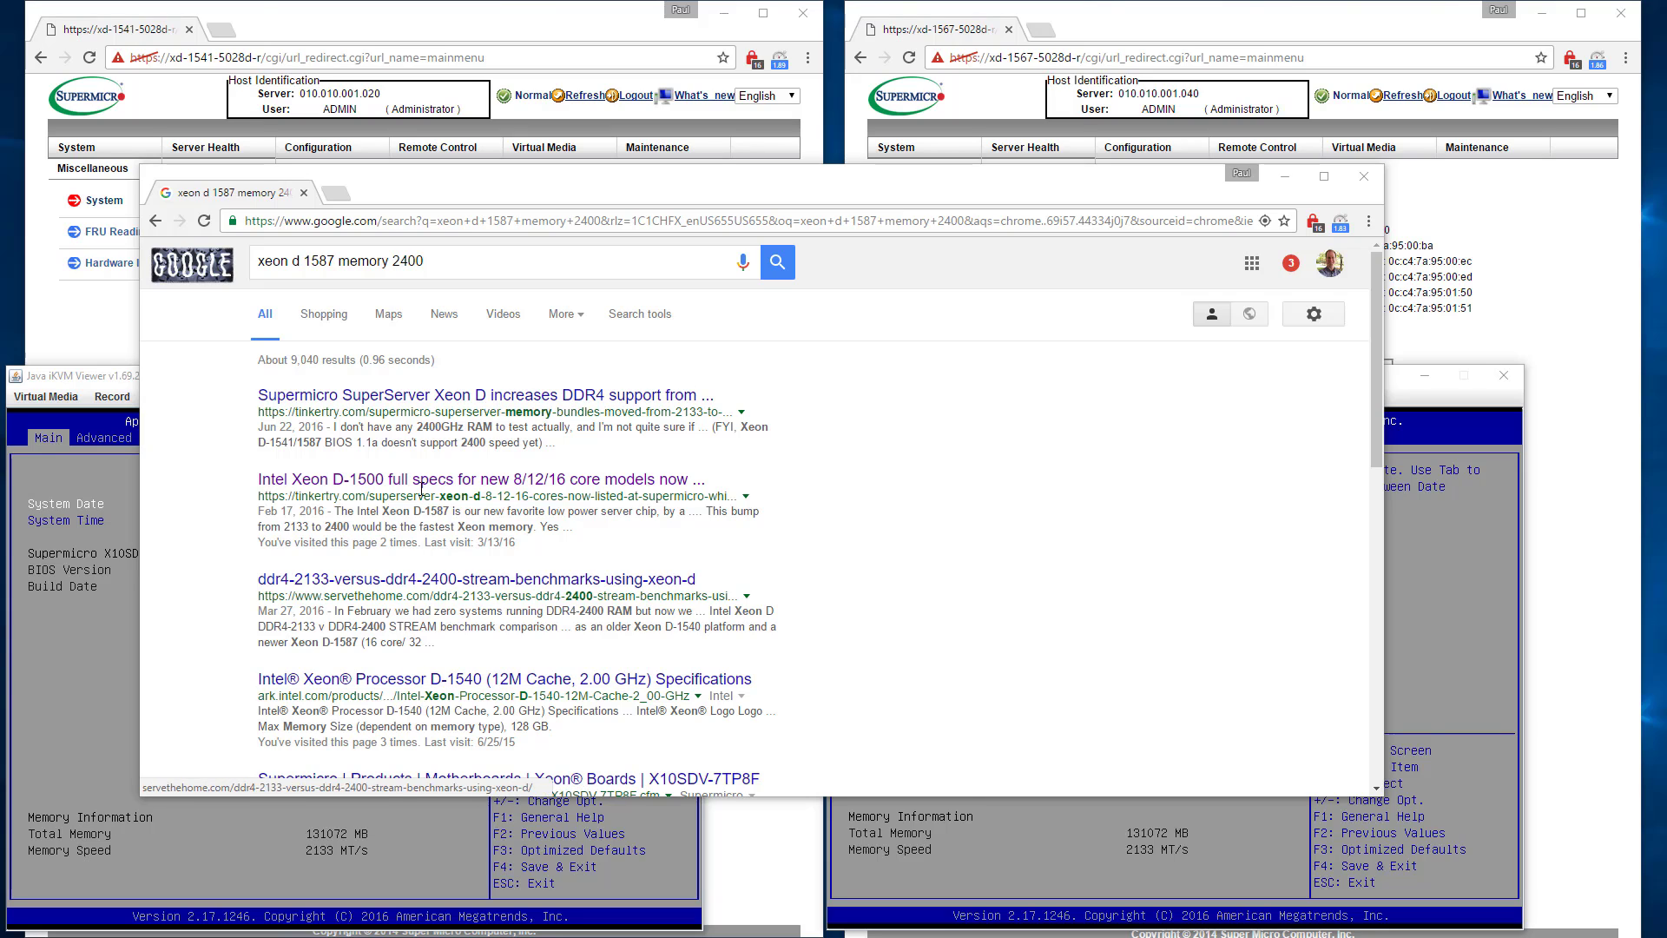
- Open and read the TinkerTry article on Xeon D memory going from 2133MHz to 2400MHz, then minimize Chrome
{"action": "left_click", "coordinate": [430, 397]}
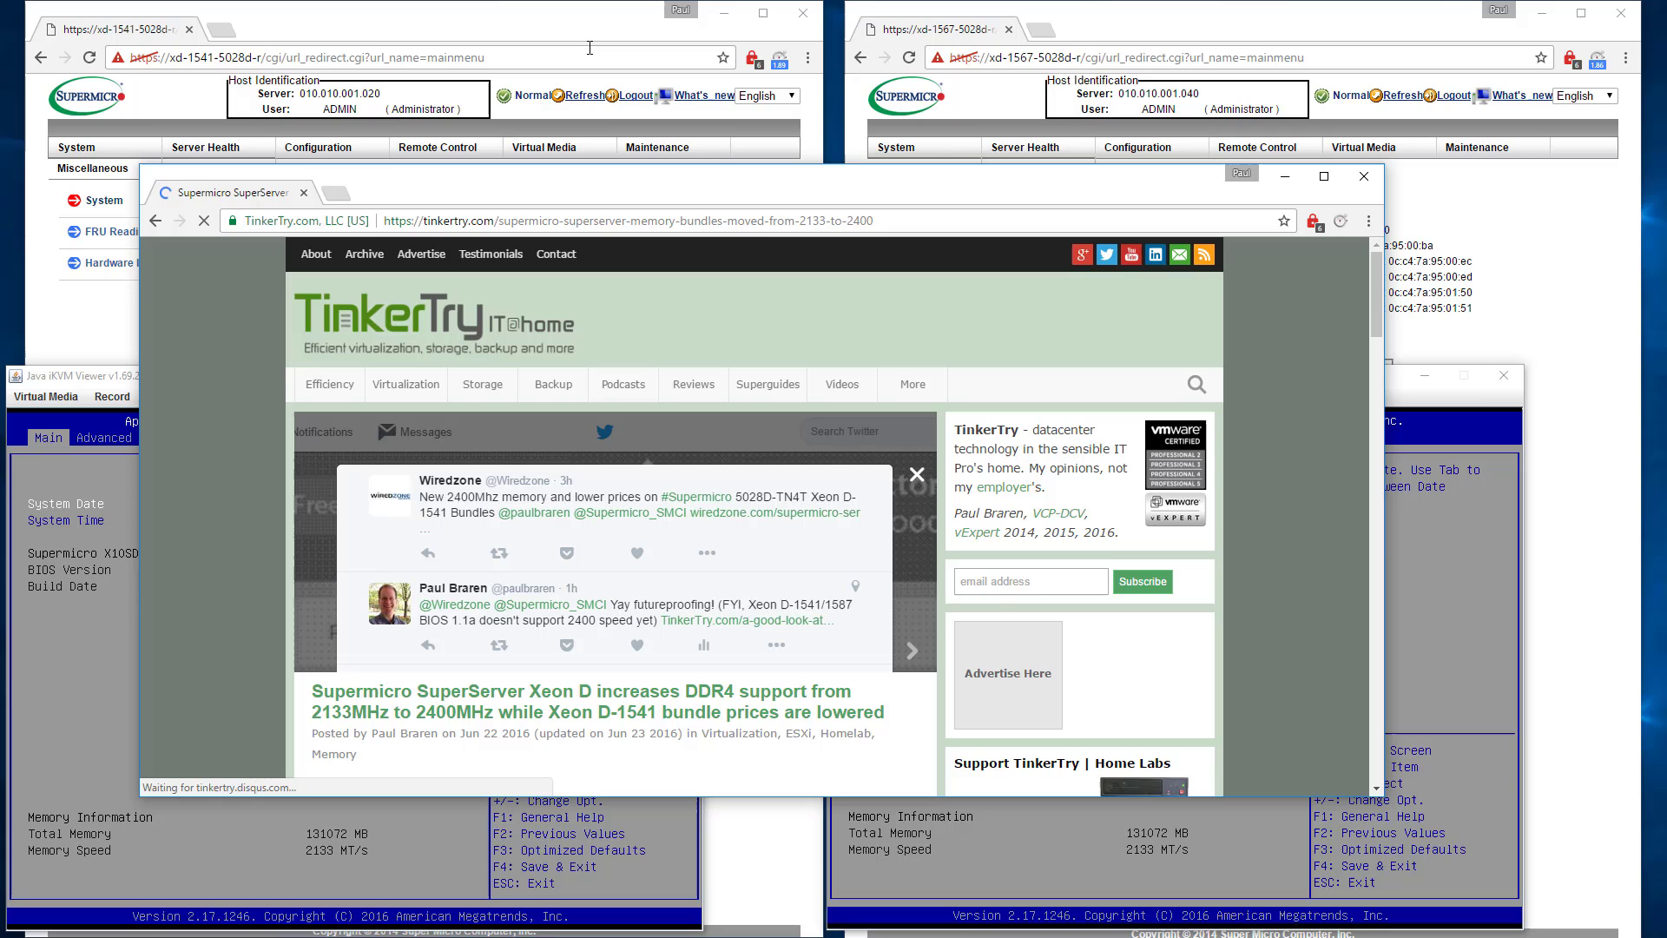
{"action": "left_click_drag", "start_coordinate": [774, 188], "coordinate": [806, 35]}
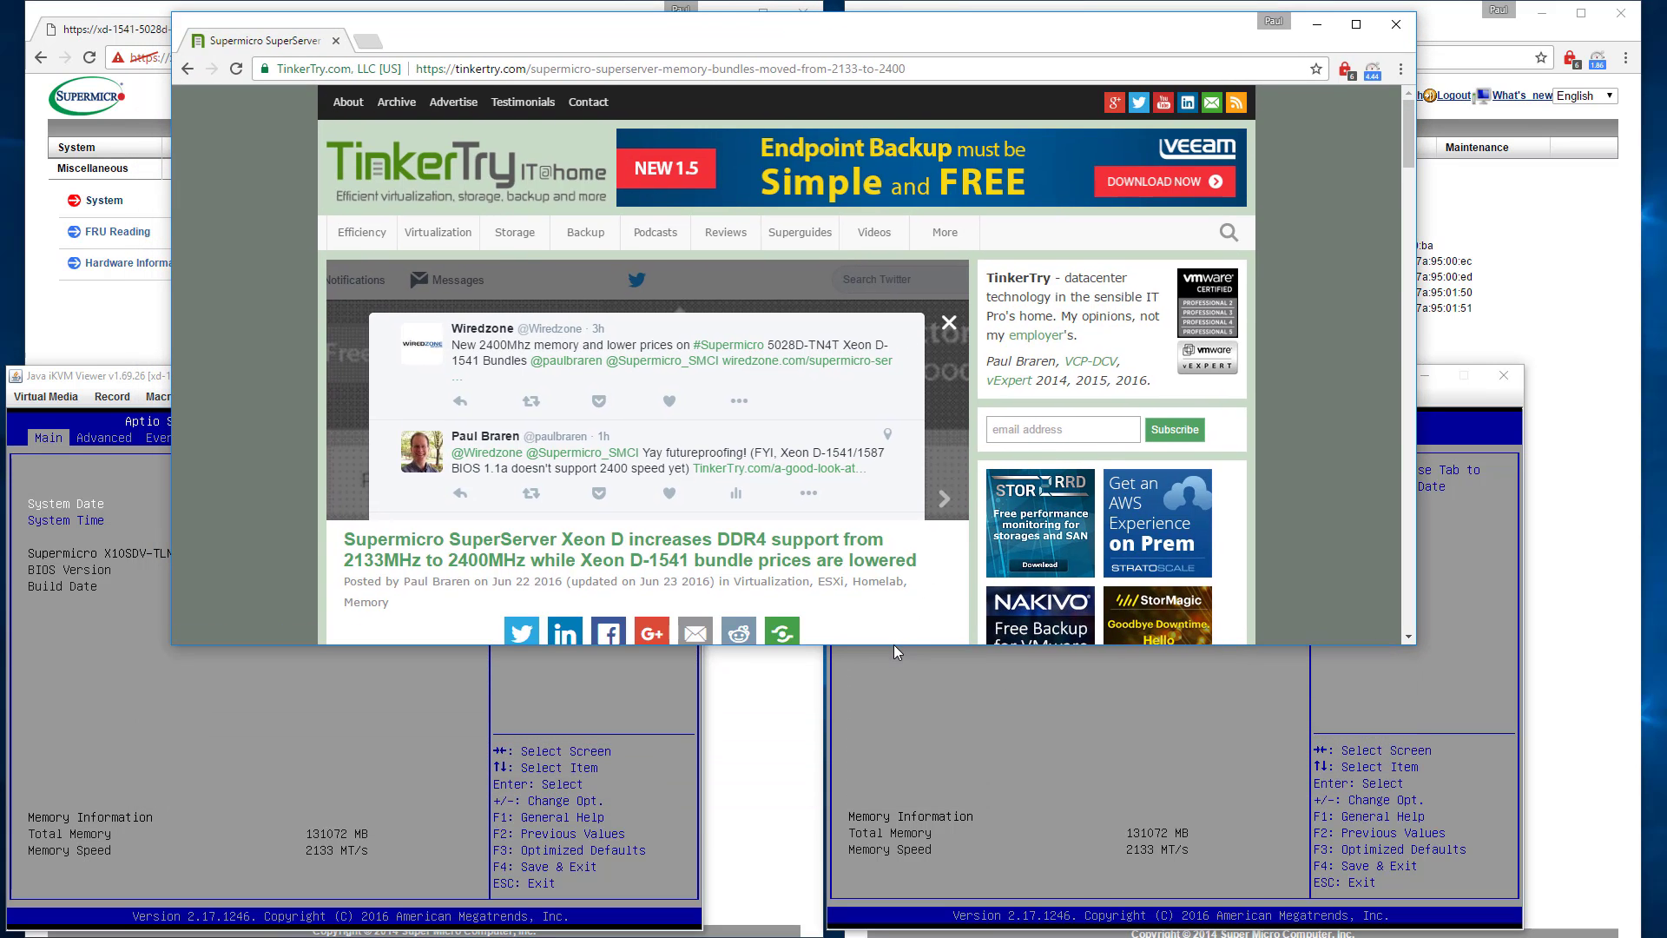
{"action": "left_click_drag", "start_coordinate": [894, 645], "coordinate": [893, 874]}
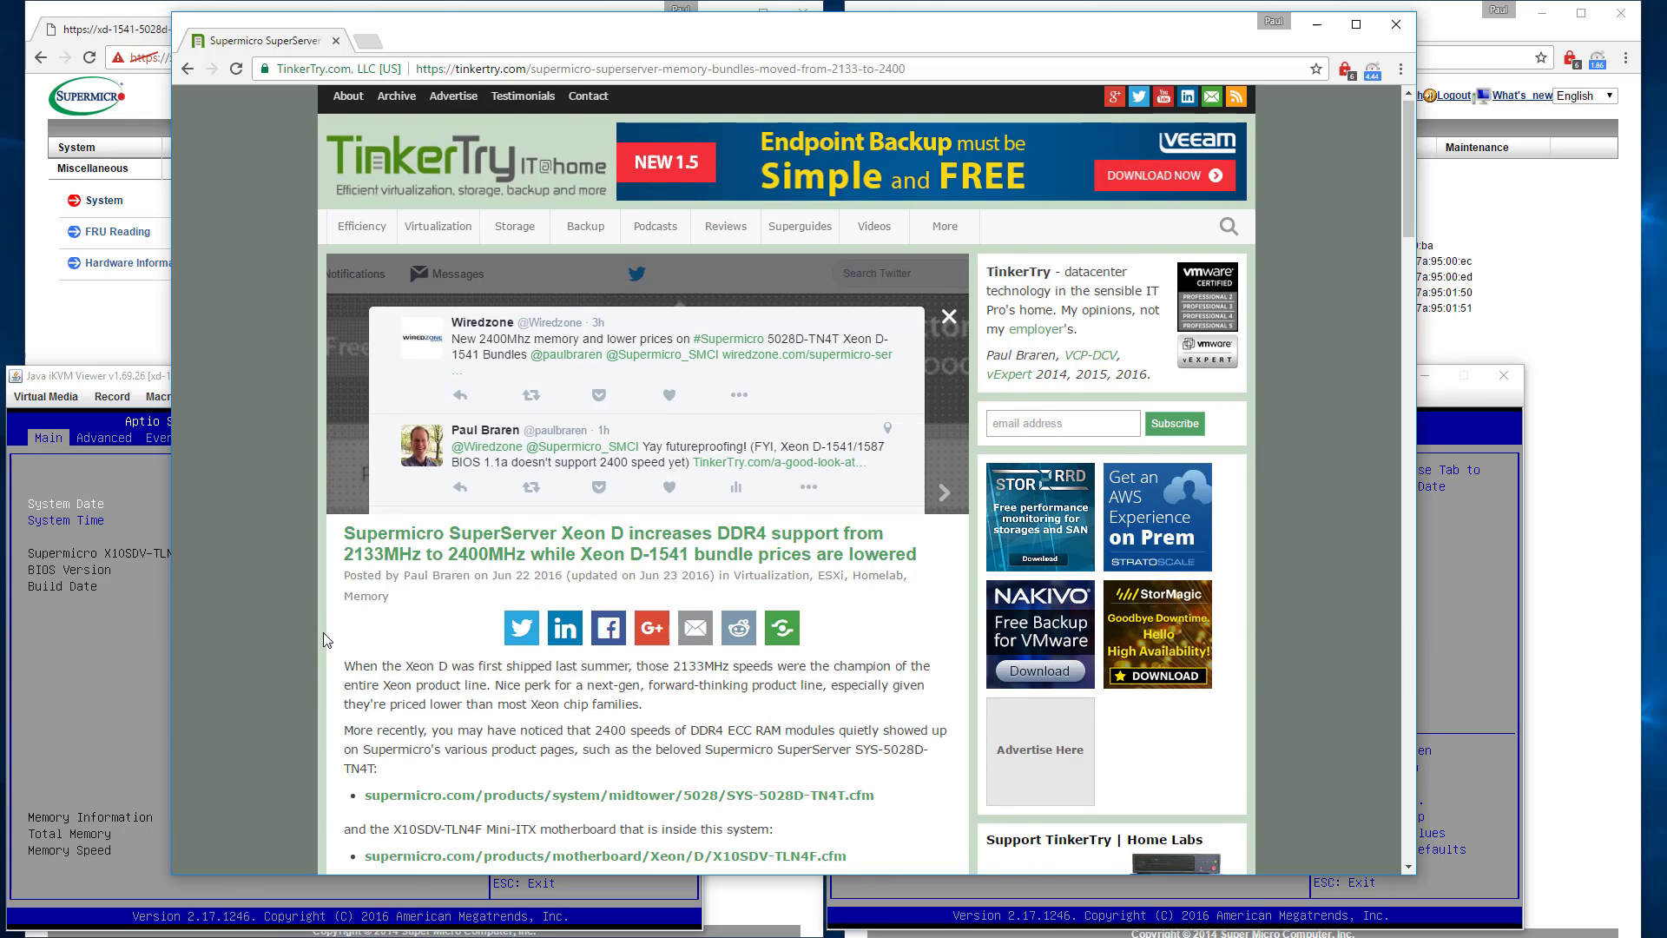
{"action": "scroll", "coordinate": [321, 632], "scroll_direction": "down", "scroll_amount": 6}
{"action": "scroll", "coordinate": [333, 635], "scroll_direction": "down", "scroll_amount": 9}
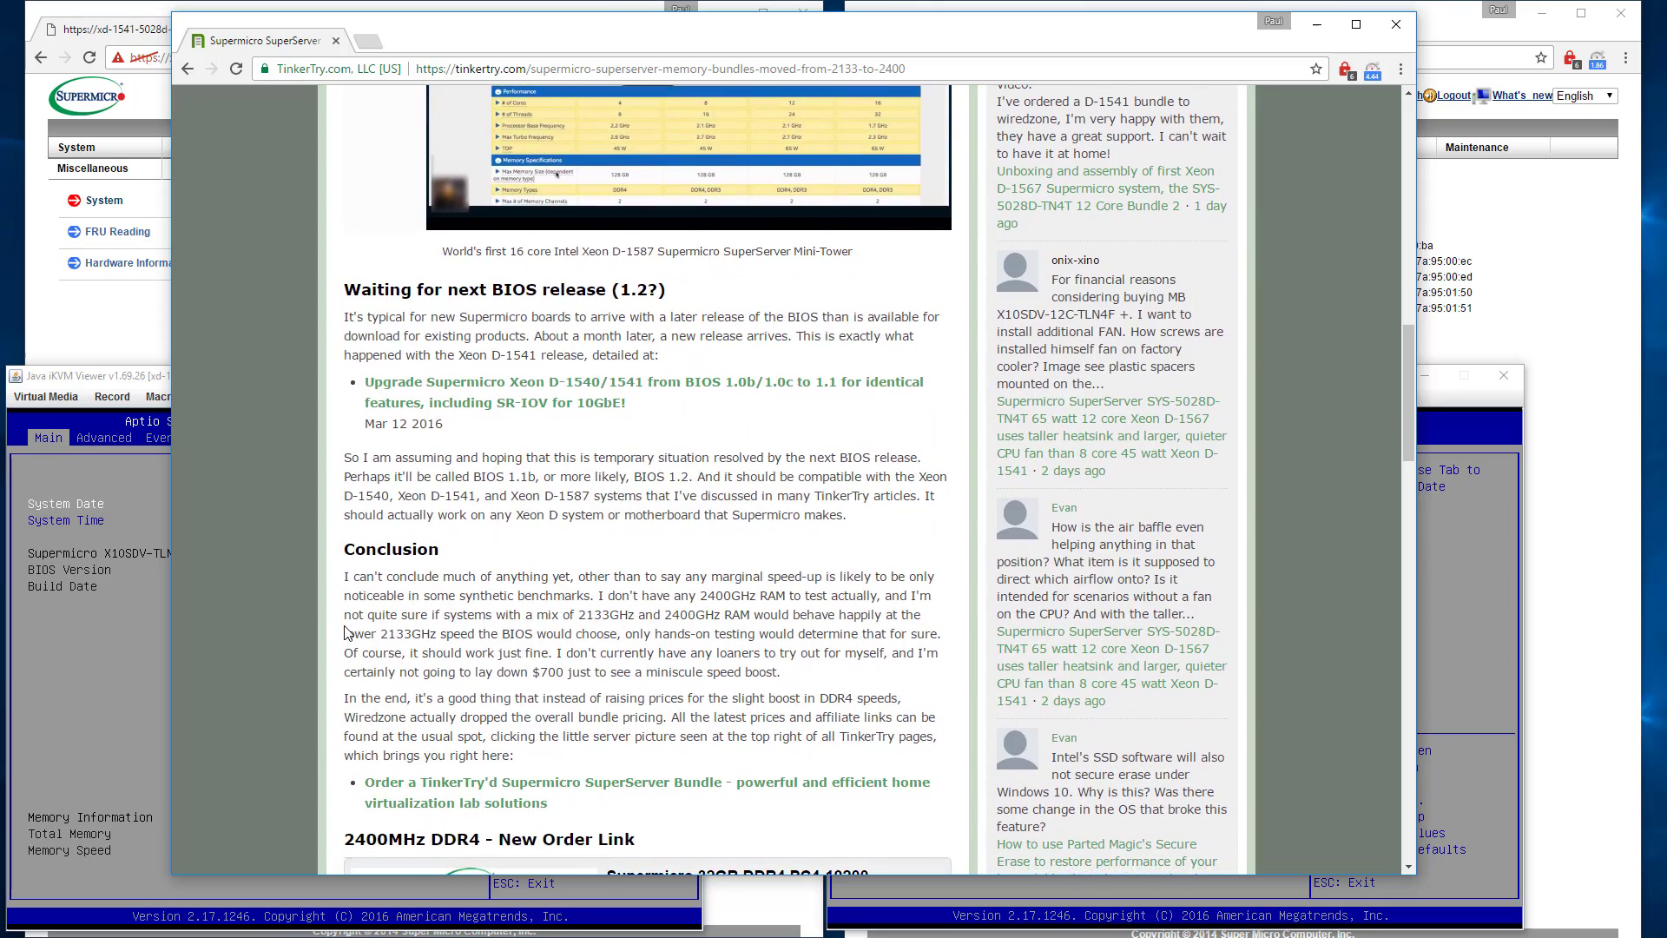
{"action": "scroll", "coordinate": [347, 634], "scroll_direction": "down", "scroll_amount": 17}
{"action": "scroll", "coordinate": [351, 623], "scroll_direction": "down", "scroll_amount": 3}
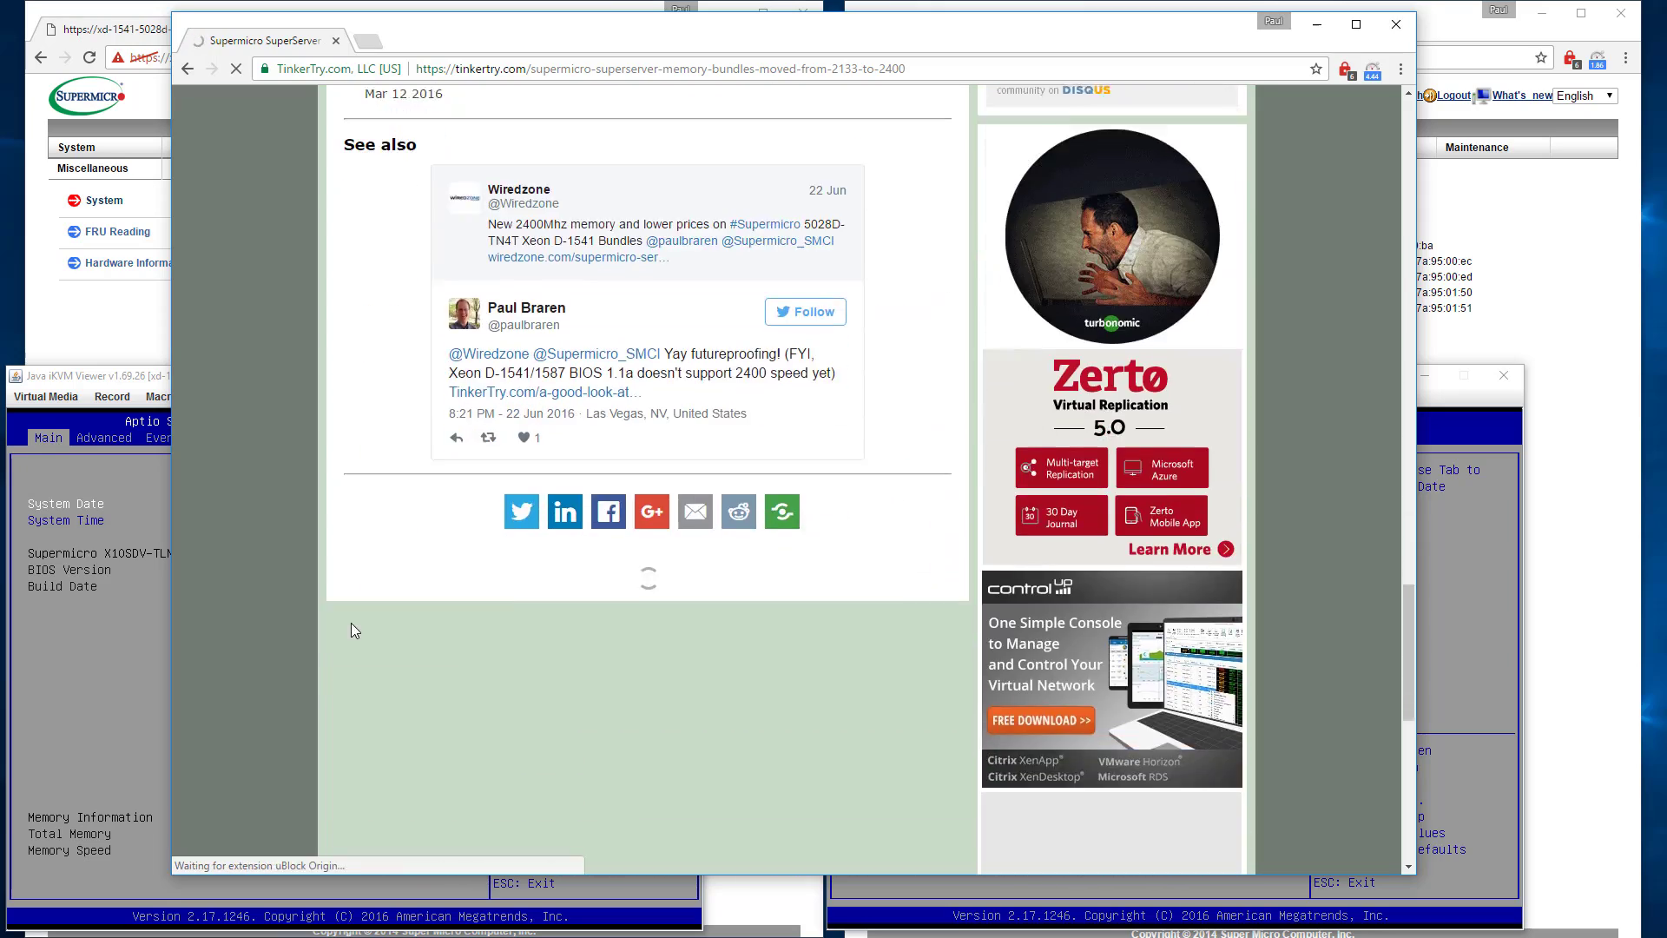
{"action": "scroll", "coordinate": [351, 623], "scroll_direction": "up", "scroll_amount": 5}
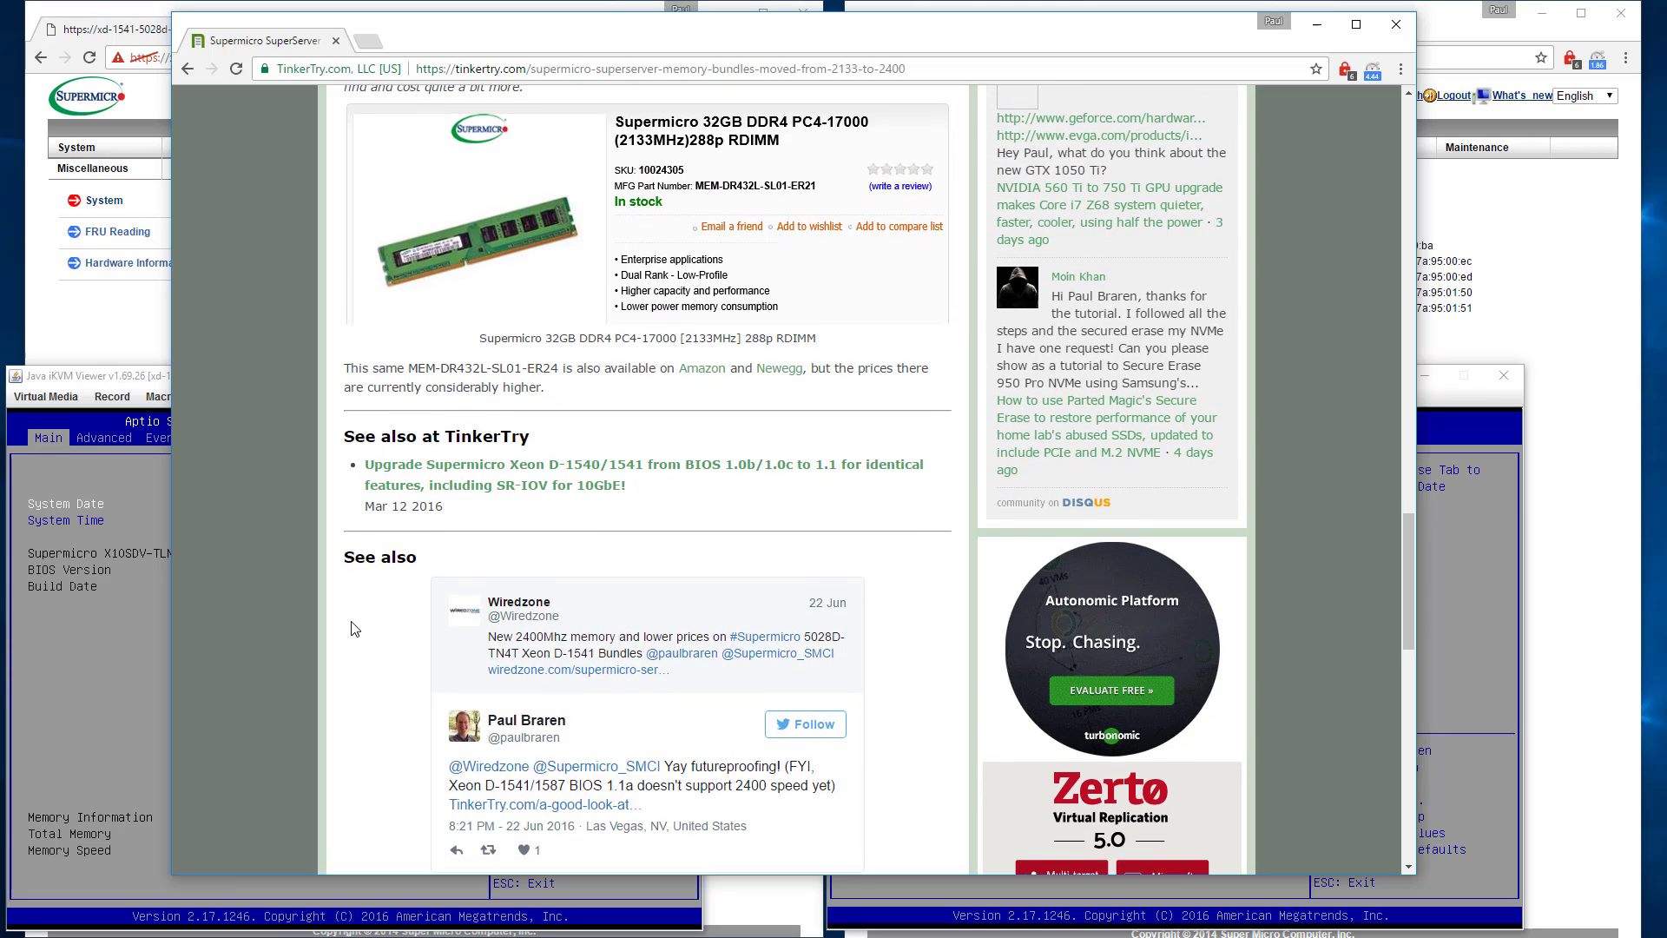
{"action": "scroll", "coordinate": [354, 630], "scroll_direction": "up", "scroll_amount": 12}
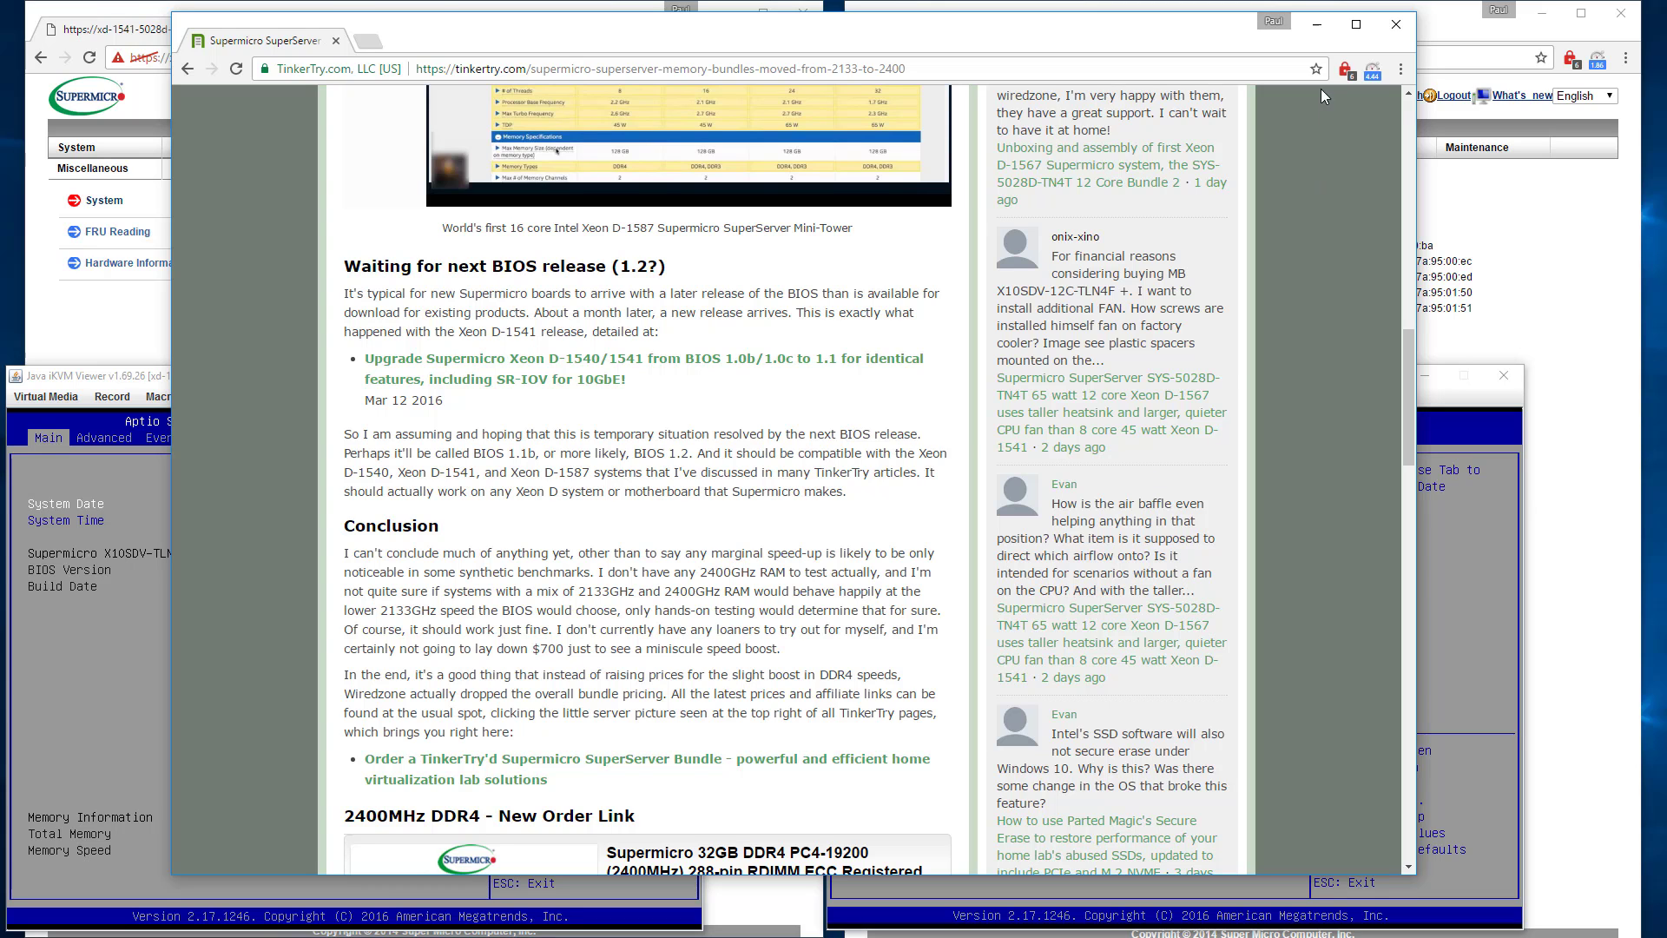
{"action": "left_click", "coordinate": [1317, 24]}
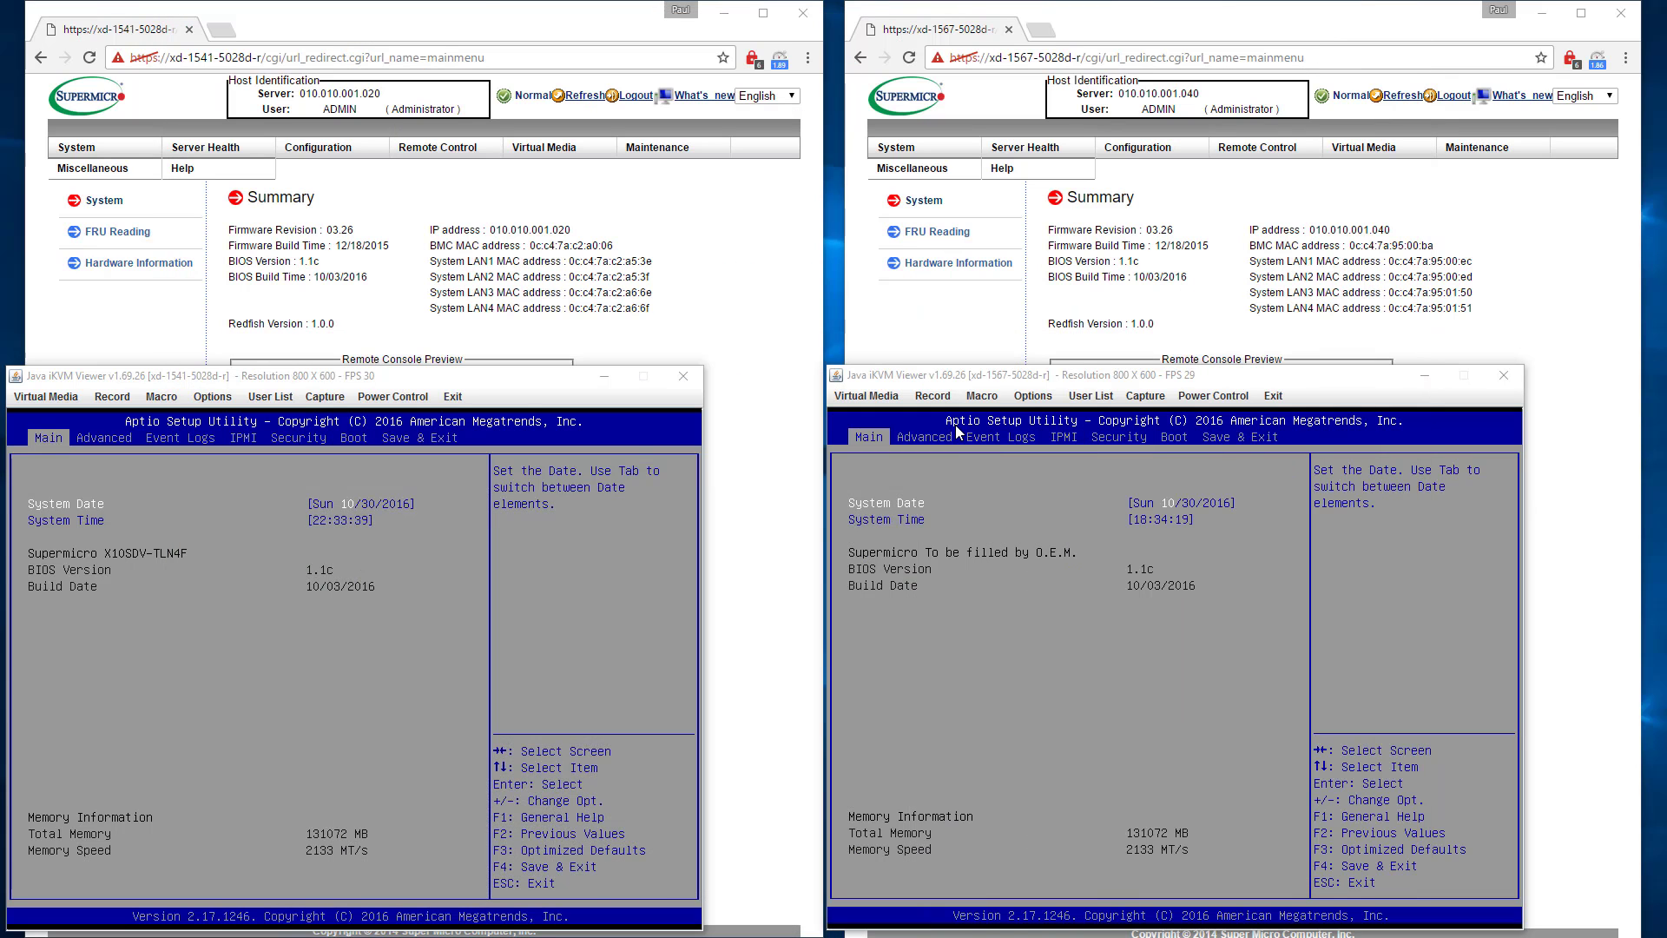
- On xd-1567, set Enforce POR to Disabled under Chipset > North Bridge > Memory Configuration
{"action": "left_click", "coordinate": [1128, 374]}
{"action": "key", "text": "Right"}
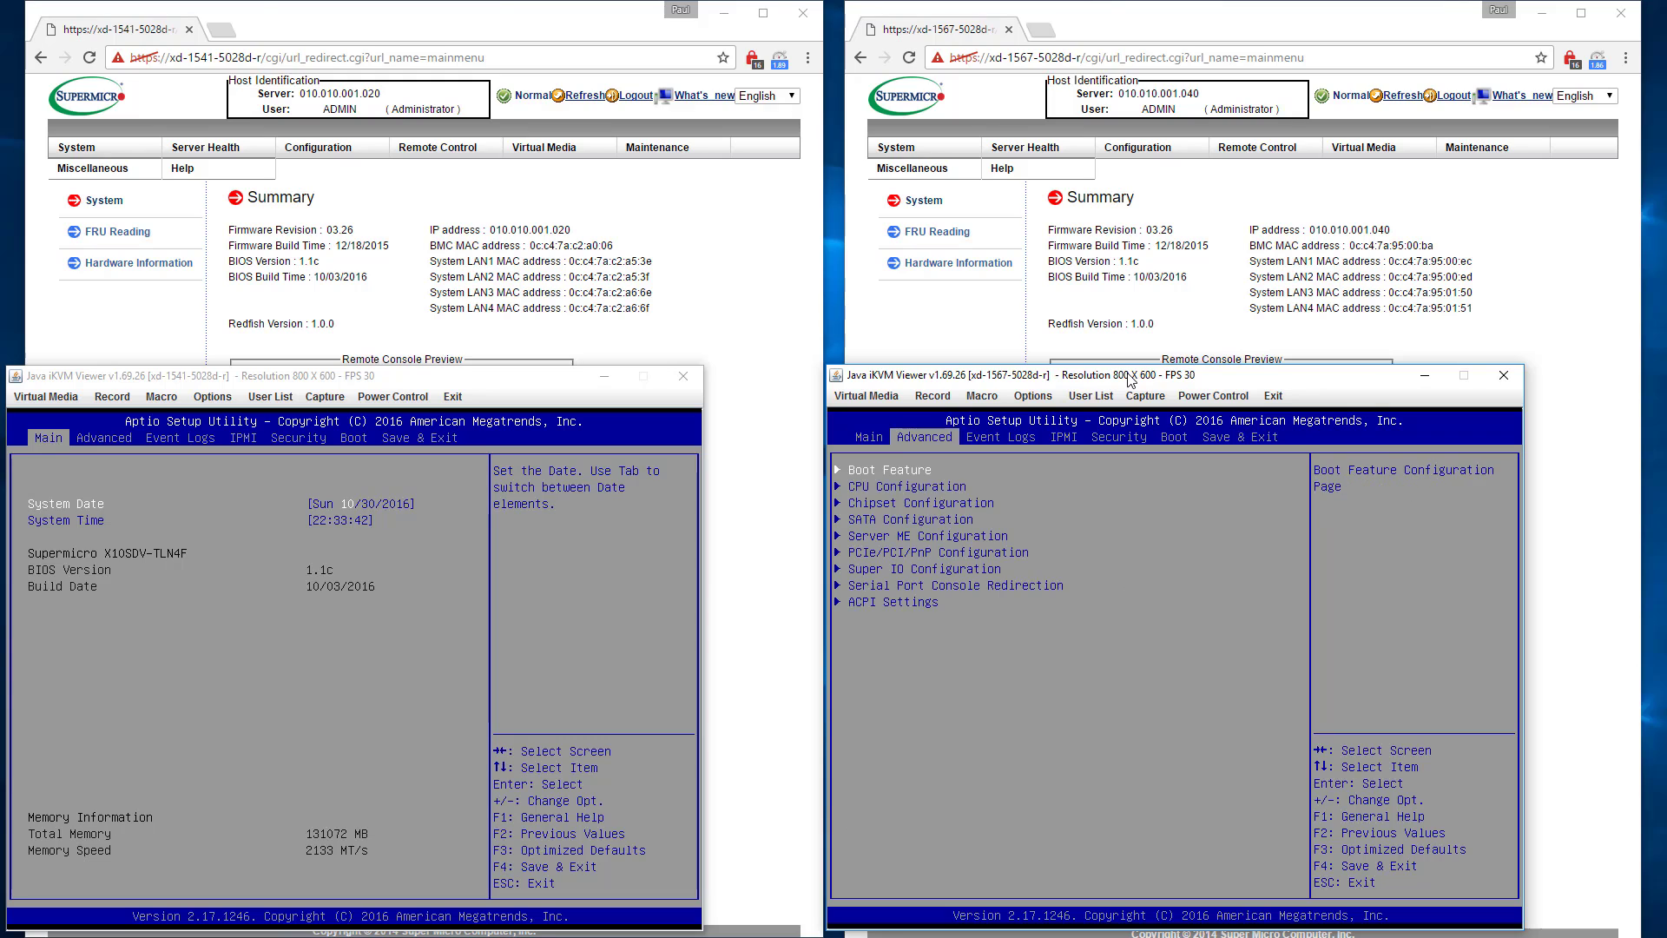
{"action": "key", "text": "Down"}
{"action": "key", "text": "Down"}
{"action": "key", "text": "Return"}
{"action": "key", "text": "Return"}
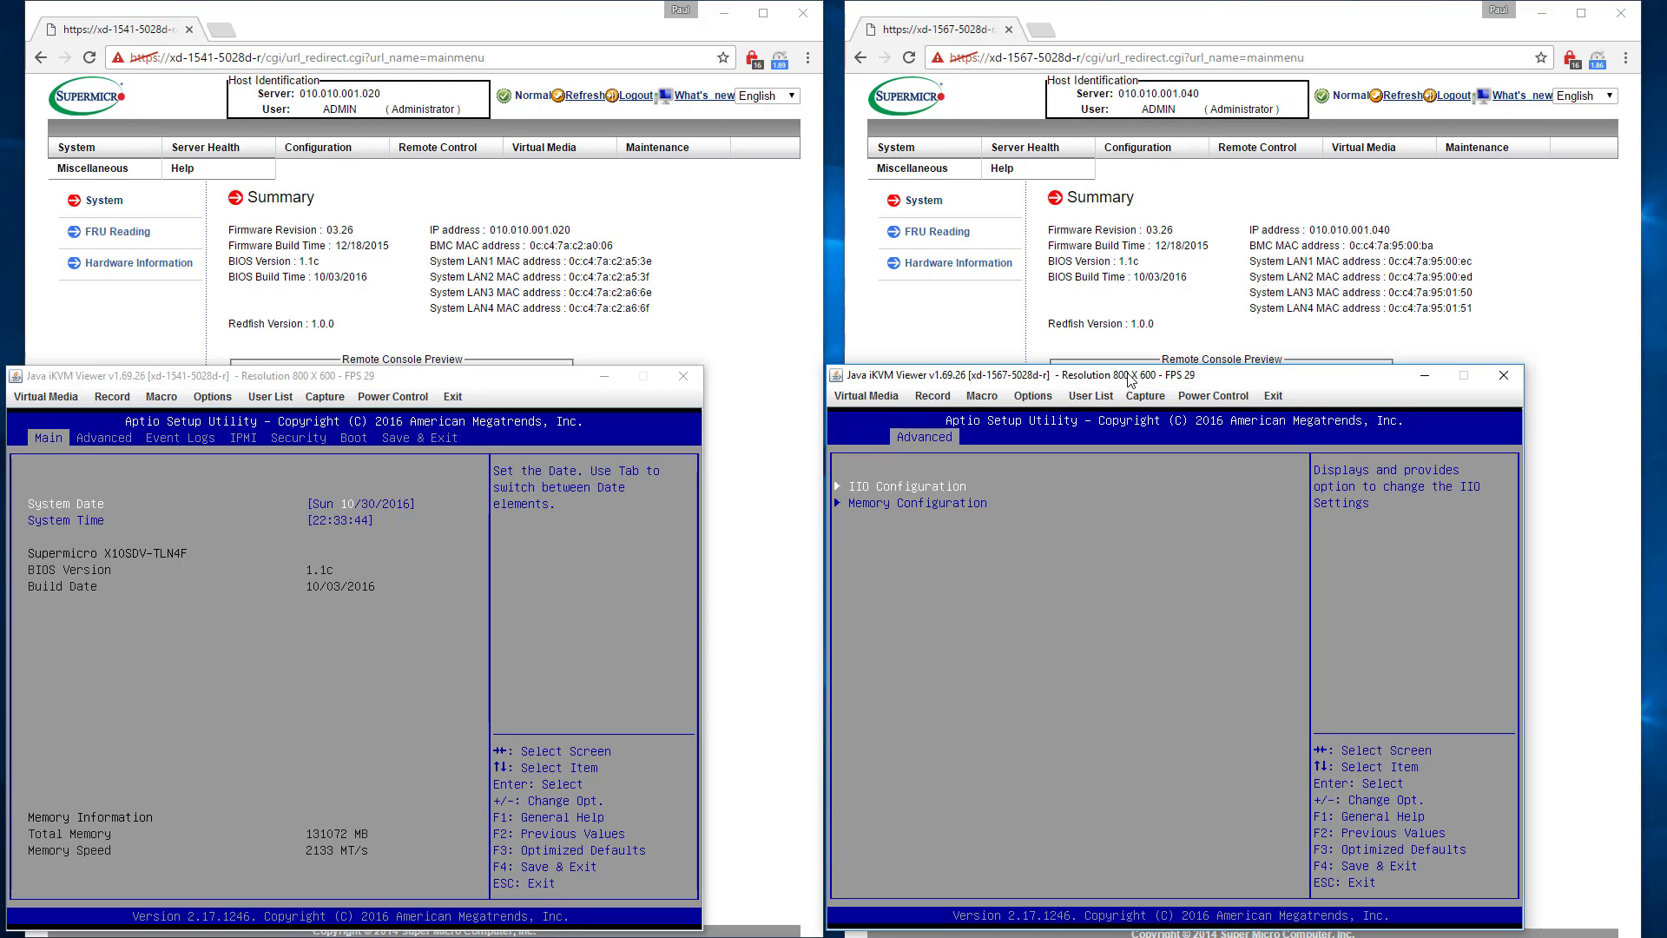
{"action": "key", "text": "Down"}
{"action": "key", "text": "Return"}
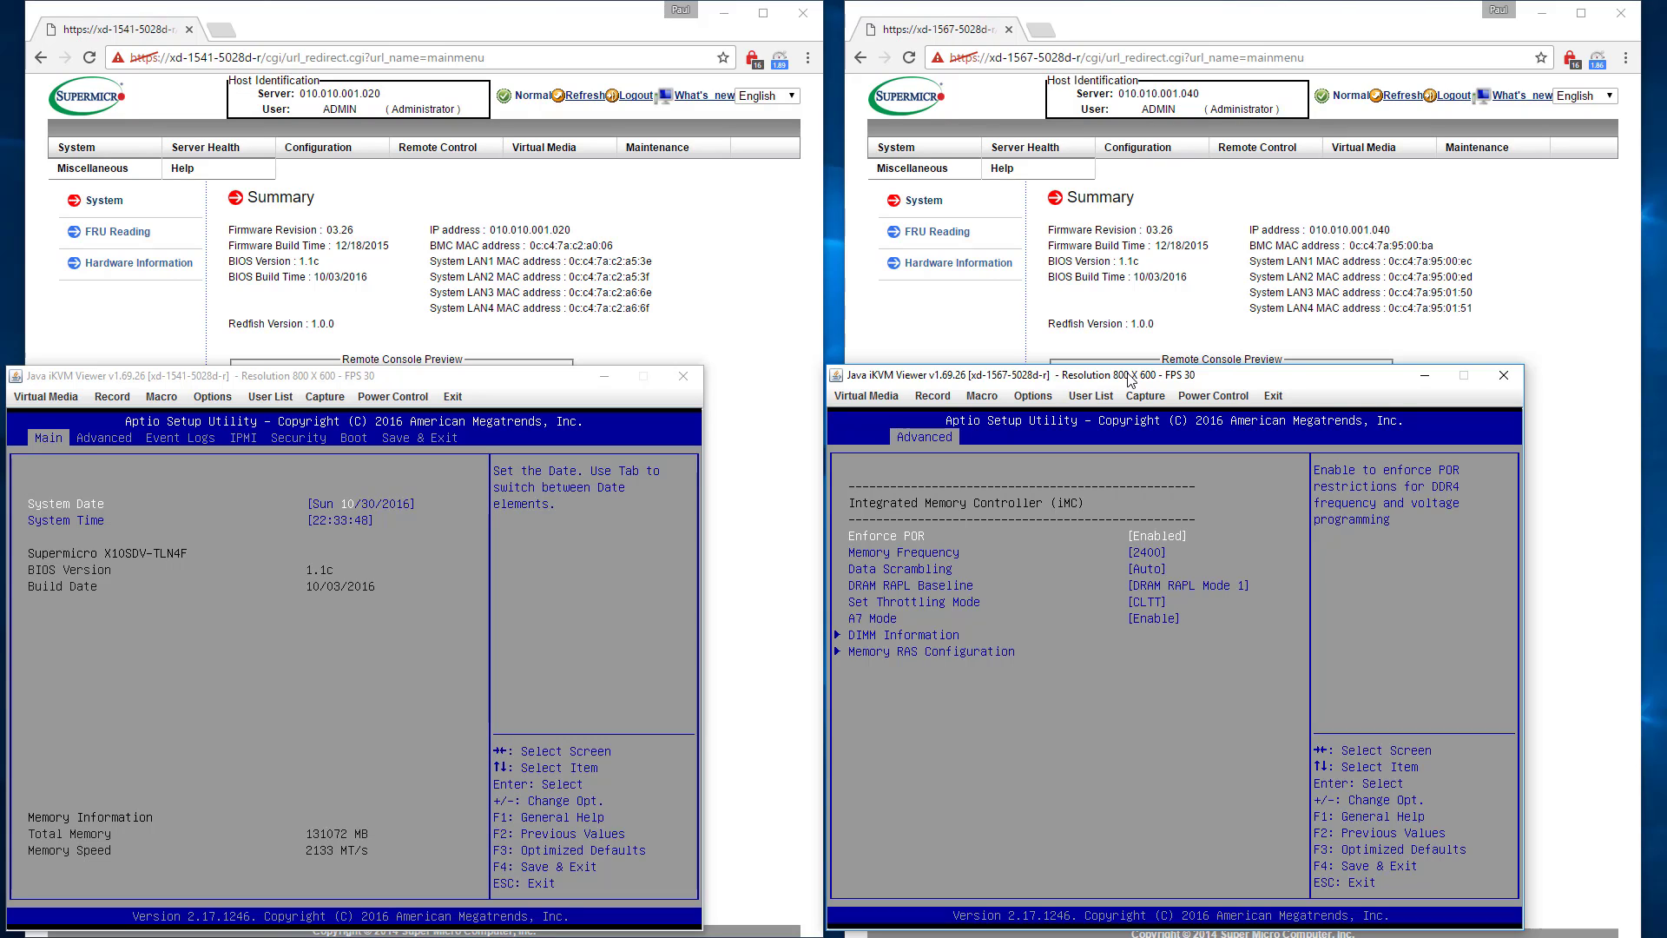
{"action": "key", "text": "Return"}
{"action": "key", "text": "Down"}
{"action": "key", "text": "Return"}
{"action": "key", "text": "F4"}
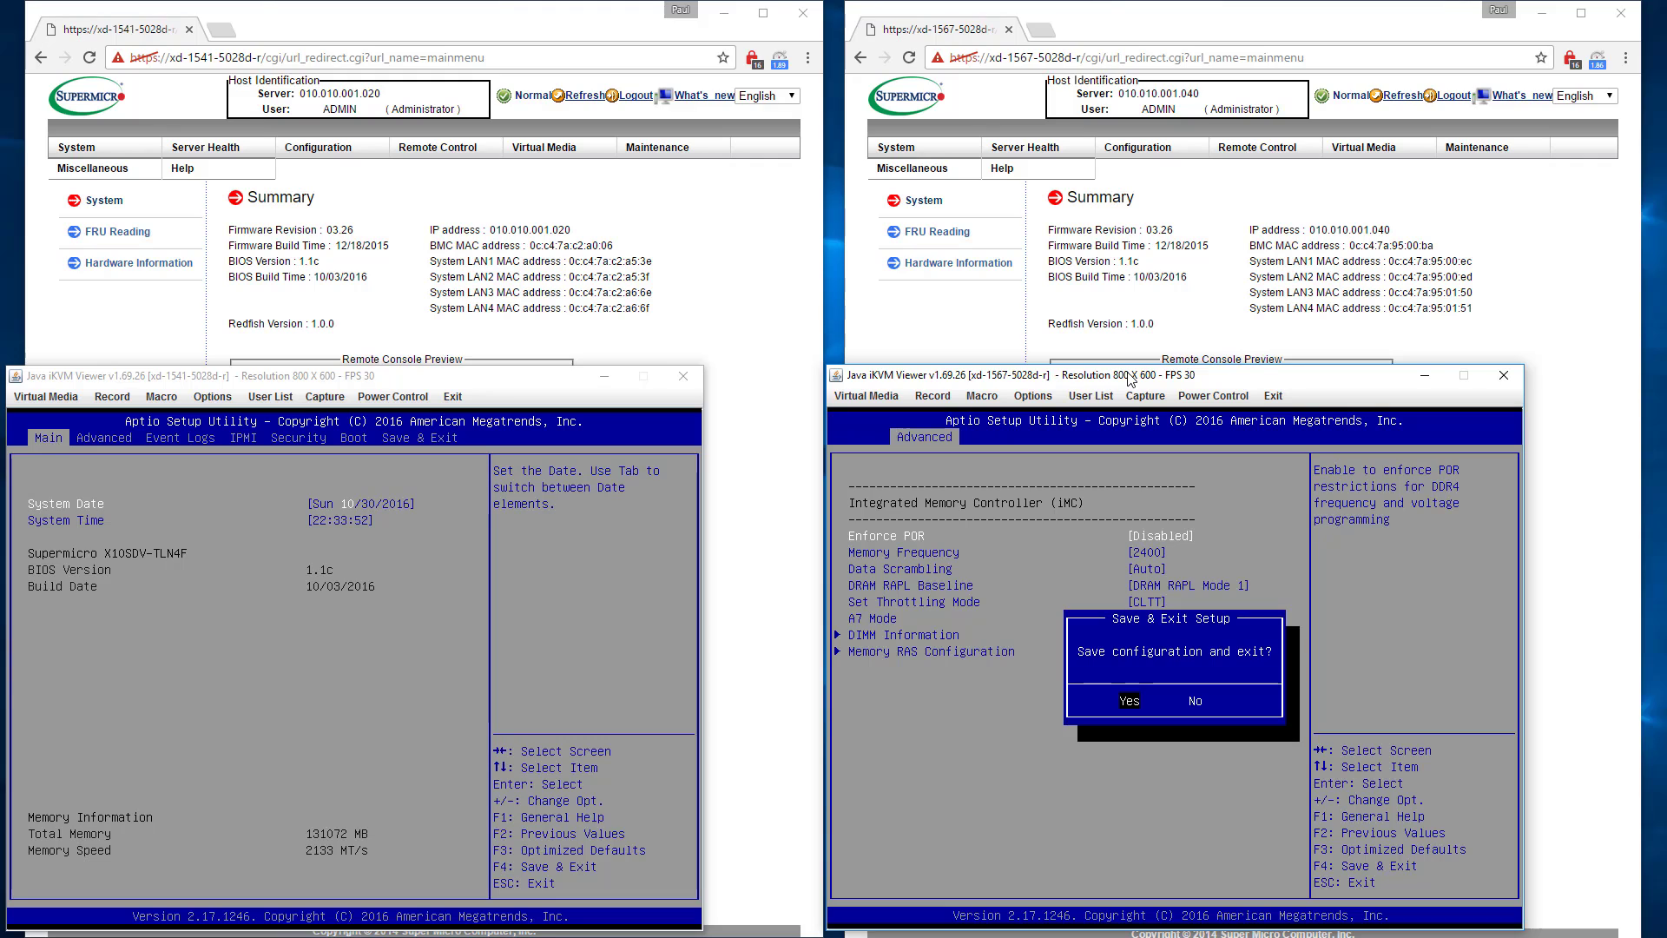
{"action": "key", "text": "Return"}
- Set Quiet Boot to Disabled in xd-1567's Boot Feature settings
{"action": "key", "text": "Escape"}
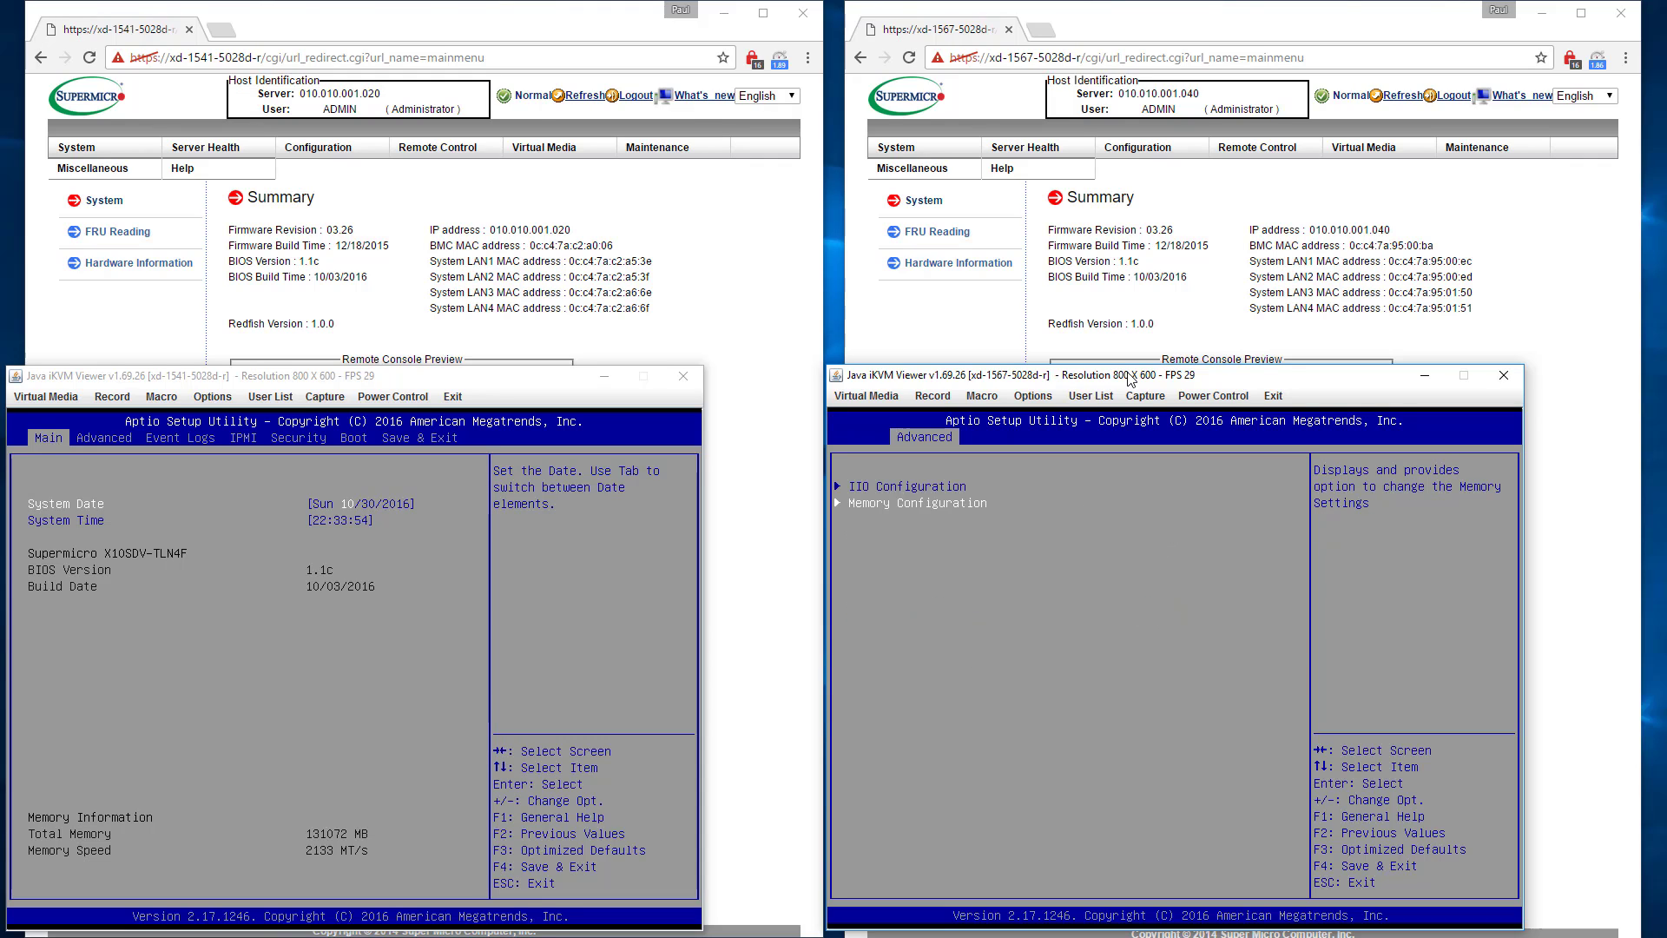
{"action": "key", "text": "Escape"}
{"action": "key", "text": "Escape"}
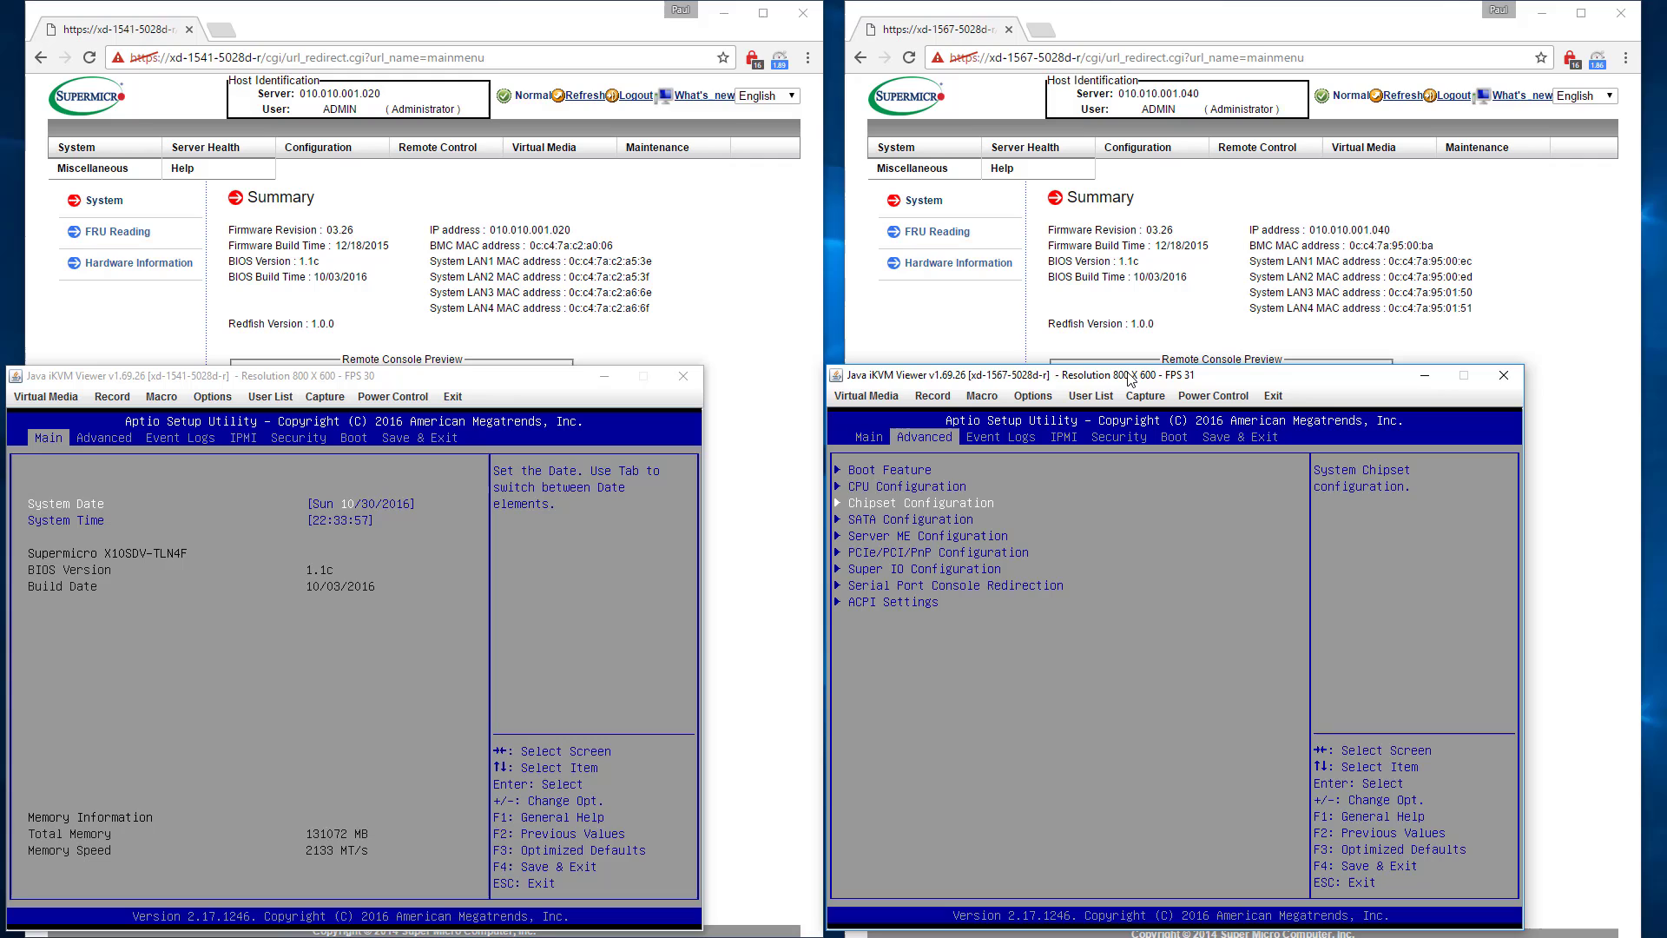
{"action": "key", "text": "Up"}
{"action": "key", "text": "Up"}
{"action": "key", "text": "Return"}
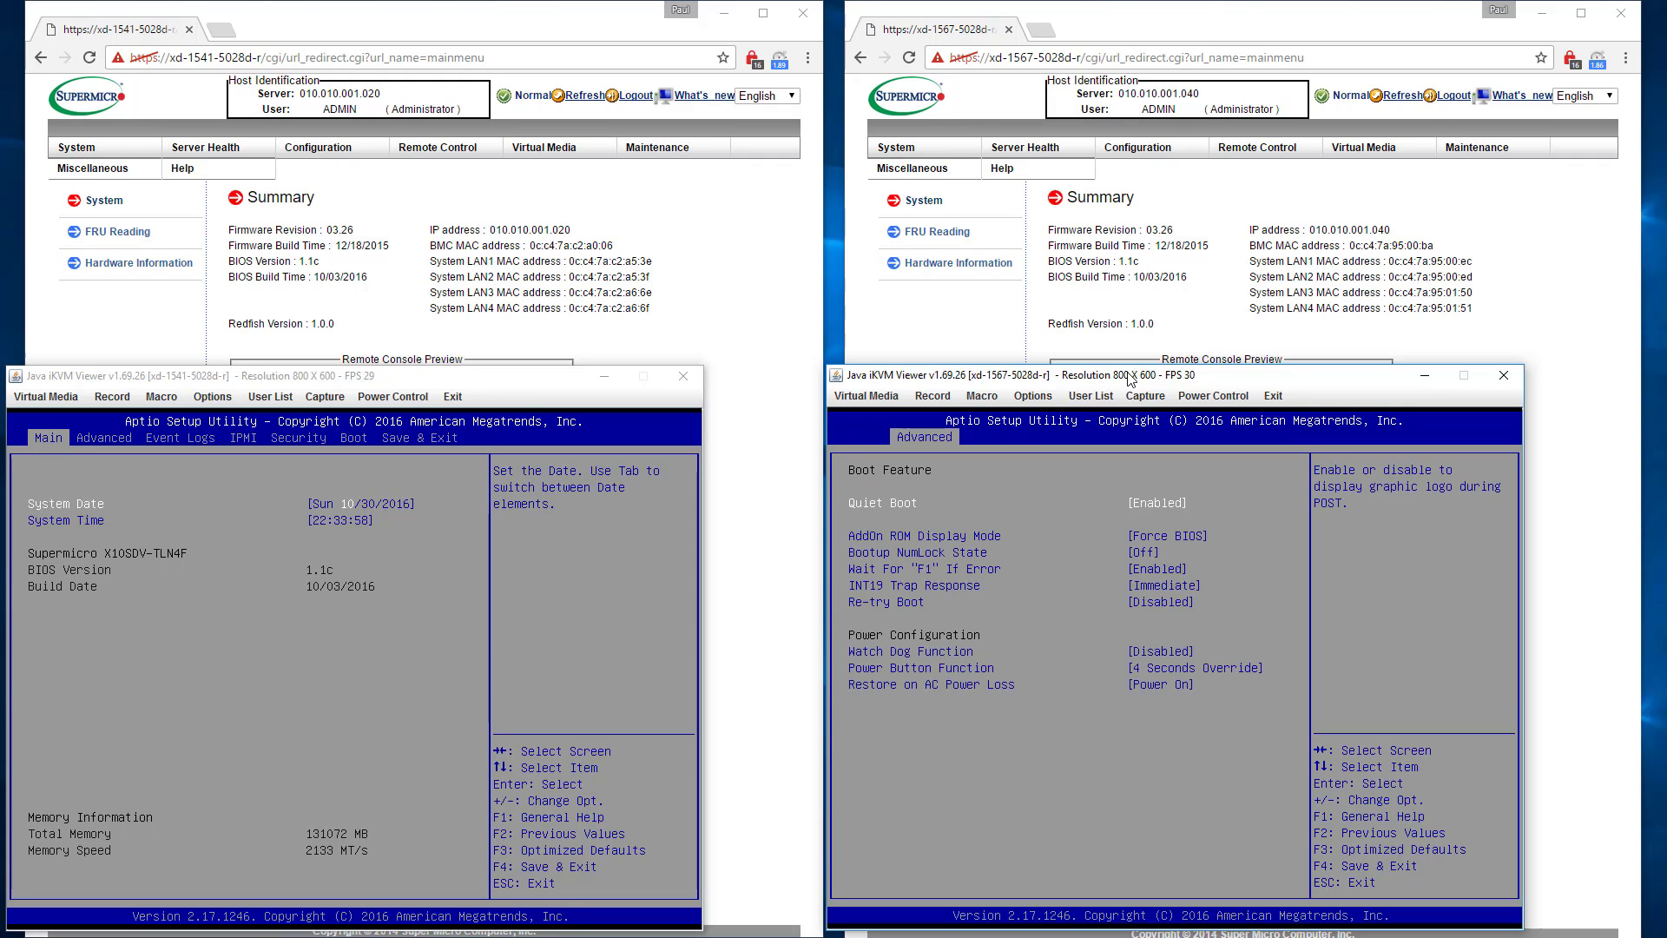
{"action": "key", "text": "Return"}
{"action": "key", "text": "Down"}
{"action": "key", "text": "Return"}
{"action": "left_click", "coordinate": [280, 546]}
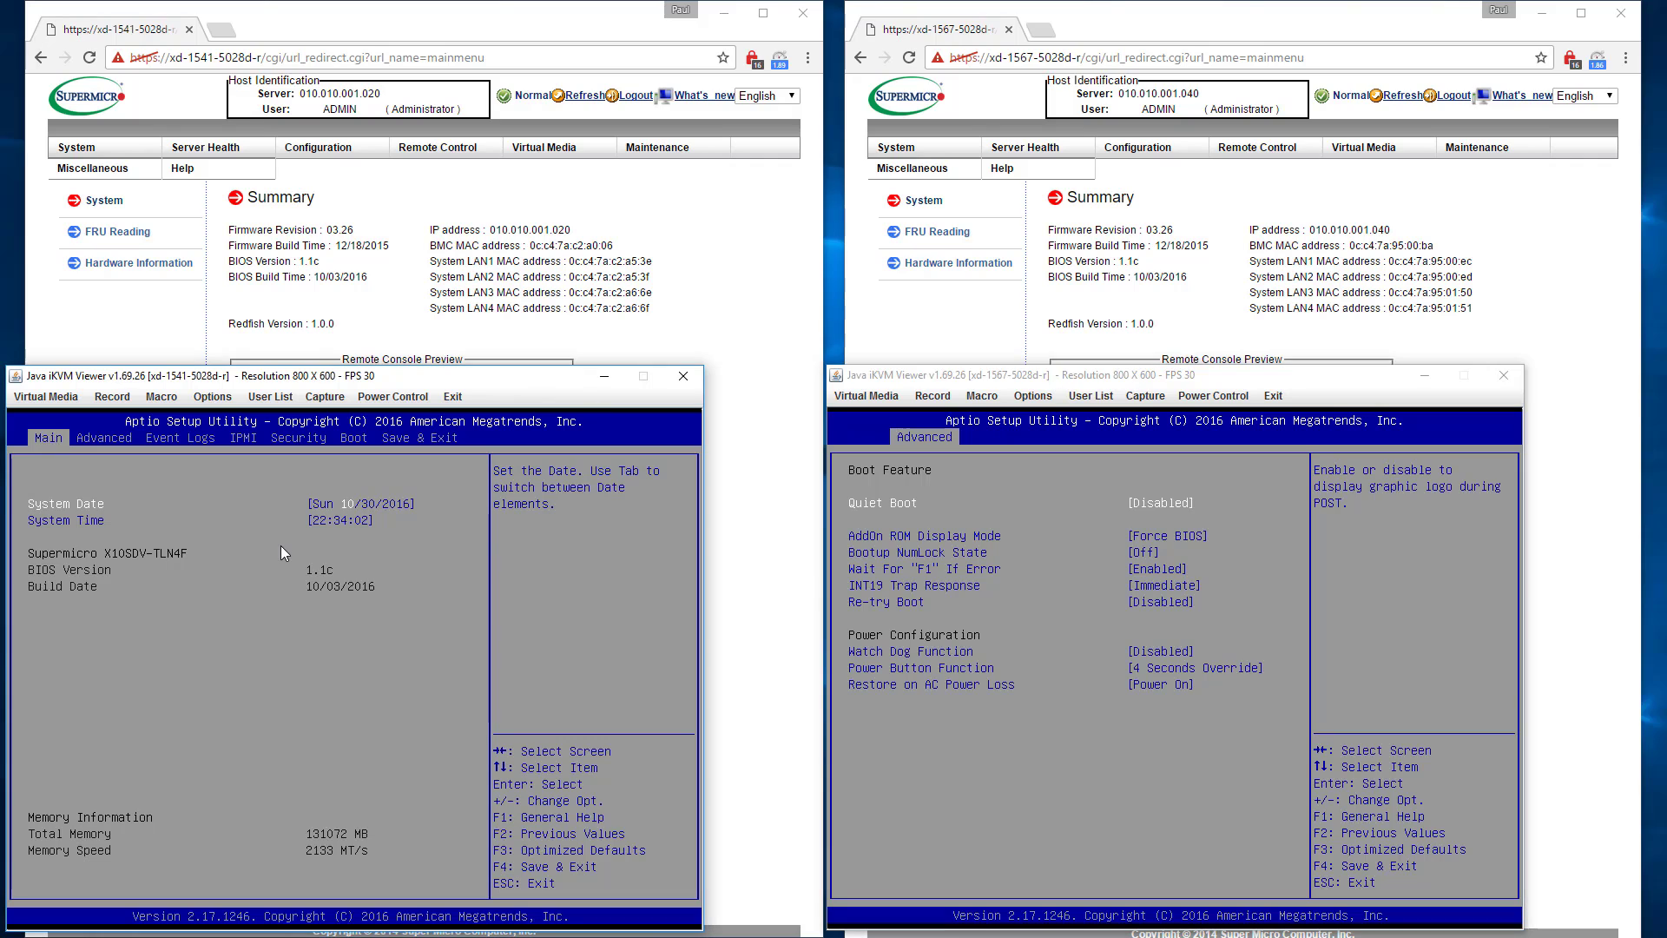
- On xd-1541, set Memory Frequency to Auto in the Memory Configuration settings
{"action": "key", "text": "Right"}
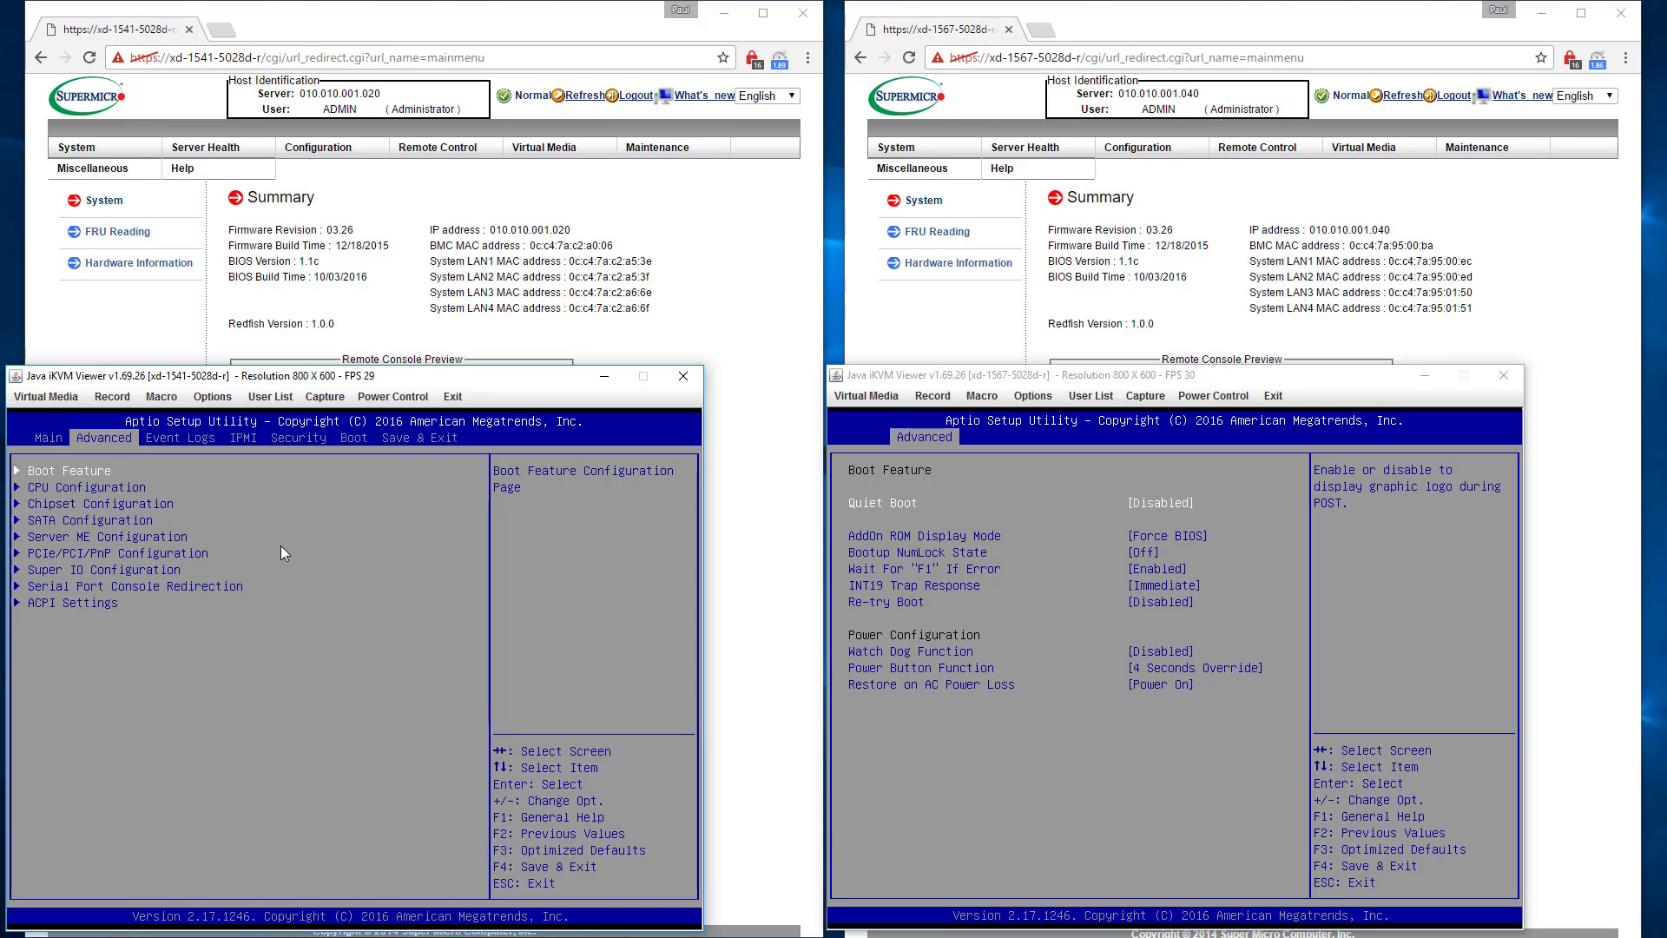
{"action": "key", "text": "Down"}
{"action": "key", "text": "Down"}
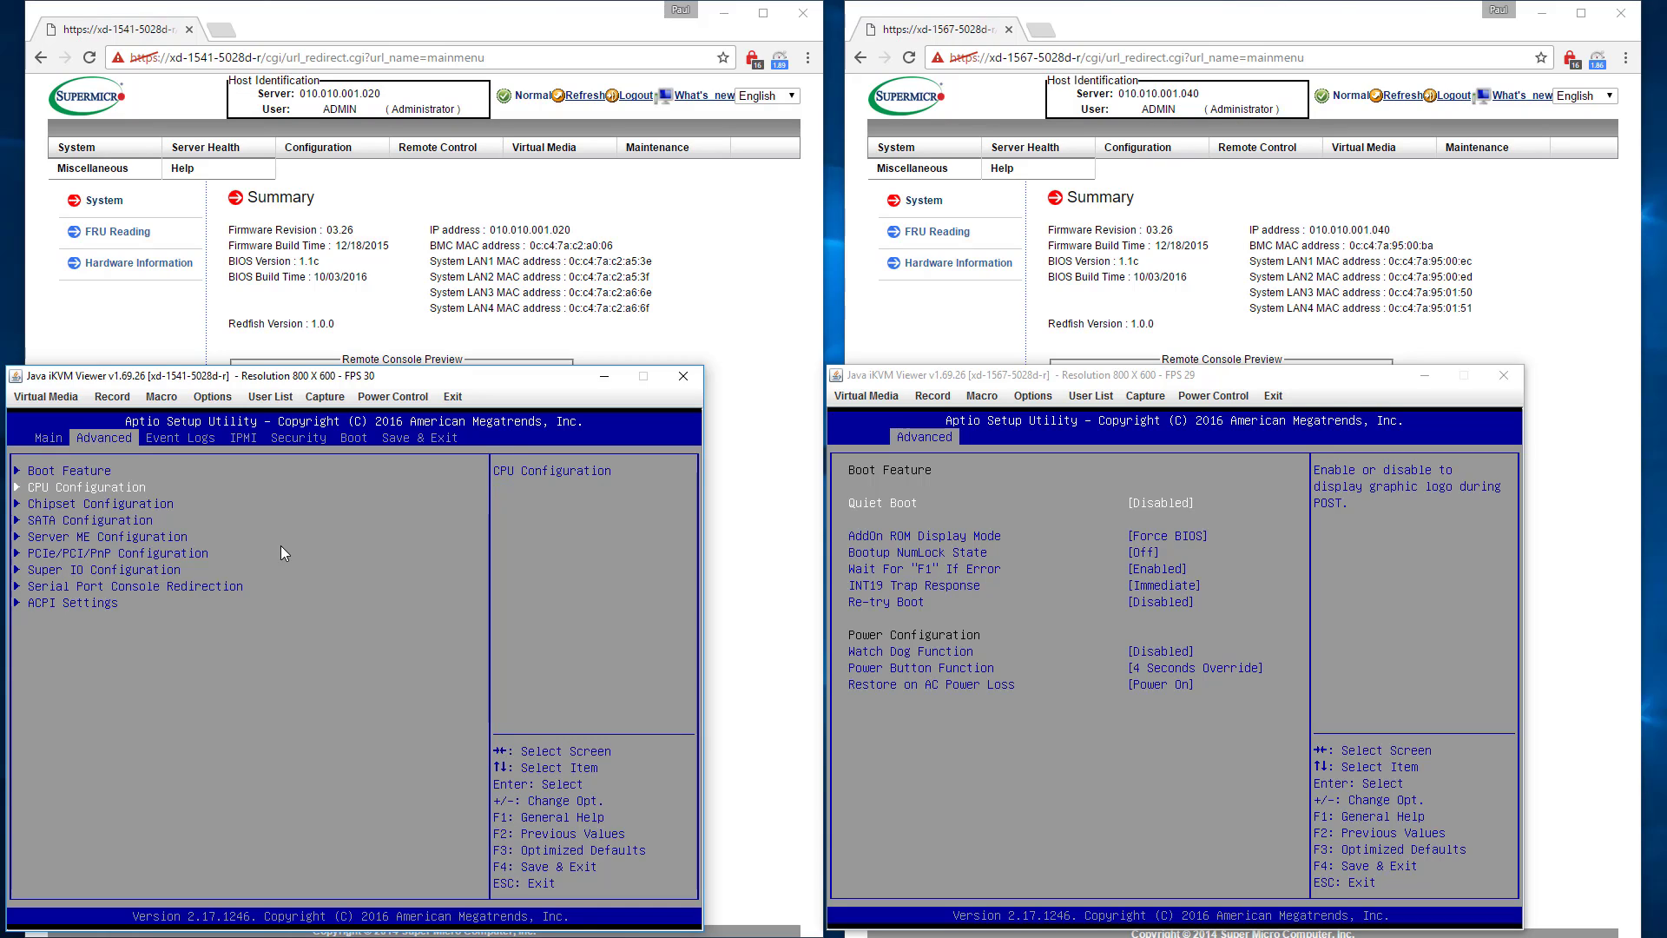
{"action": "key", "text": "Return"}
{"action": "key", "text": "Return"}
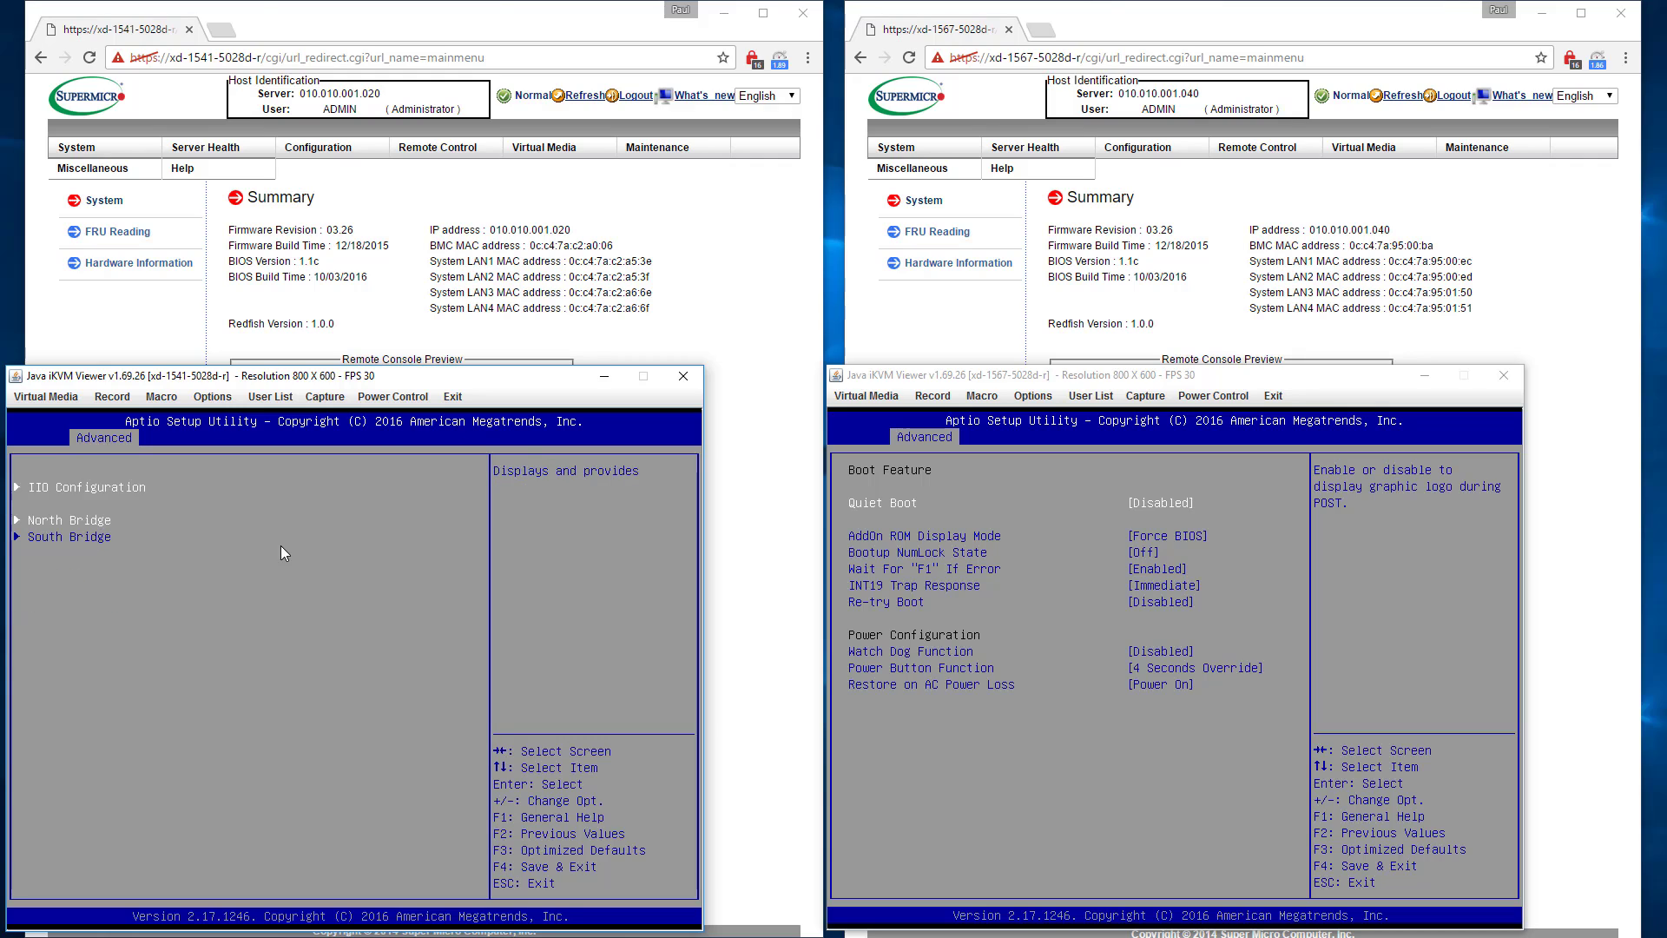
{"action": "key", "text": "Return"}
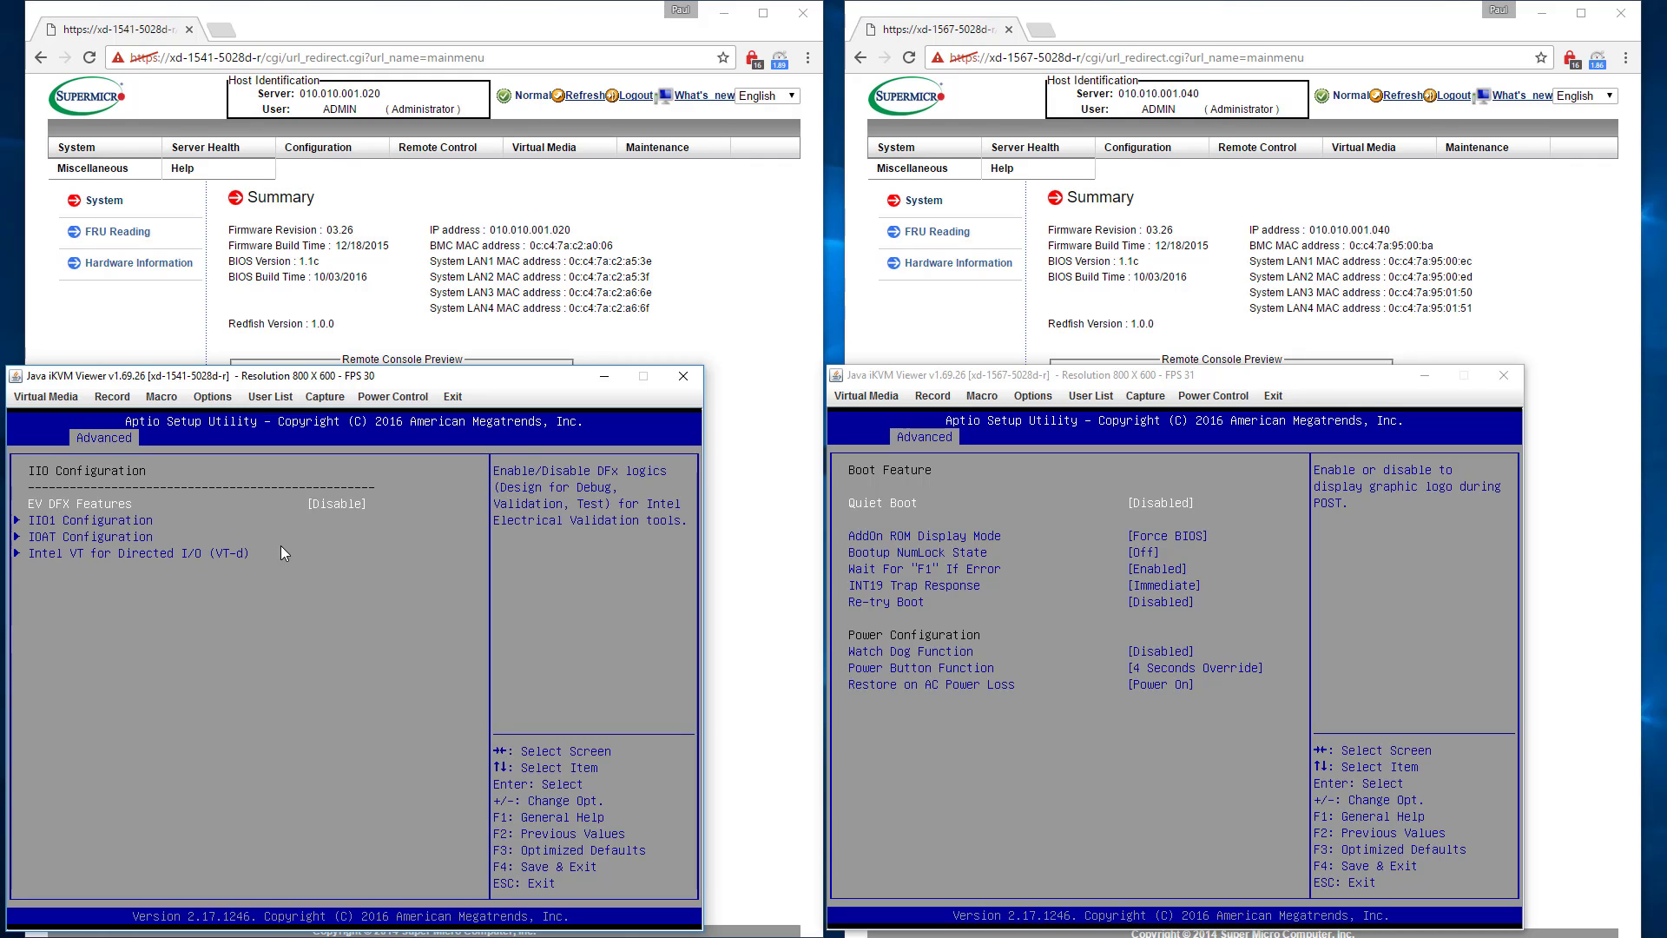
{"action": "key", "text": "Escape"}
{"action": "key", "text": "Down"}
{"action": "key", "text": "Return"}
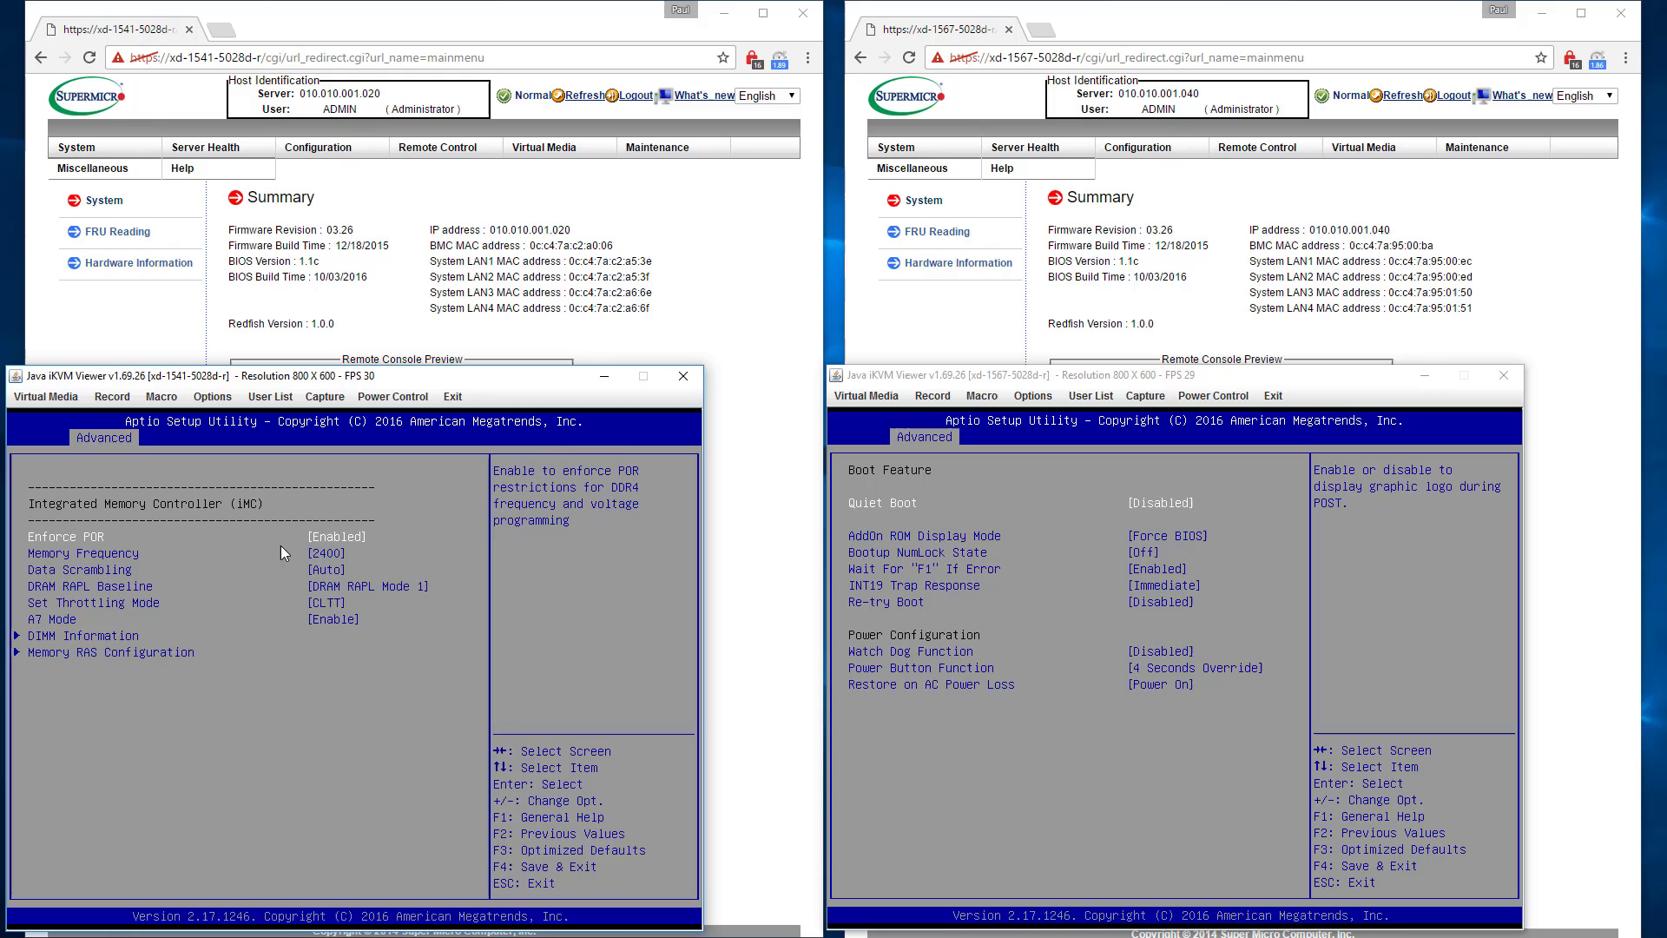
{"action": "key", "text": "Down"}
{"action": "key", "text": "Return"}
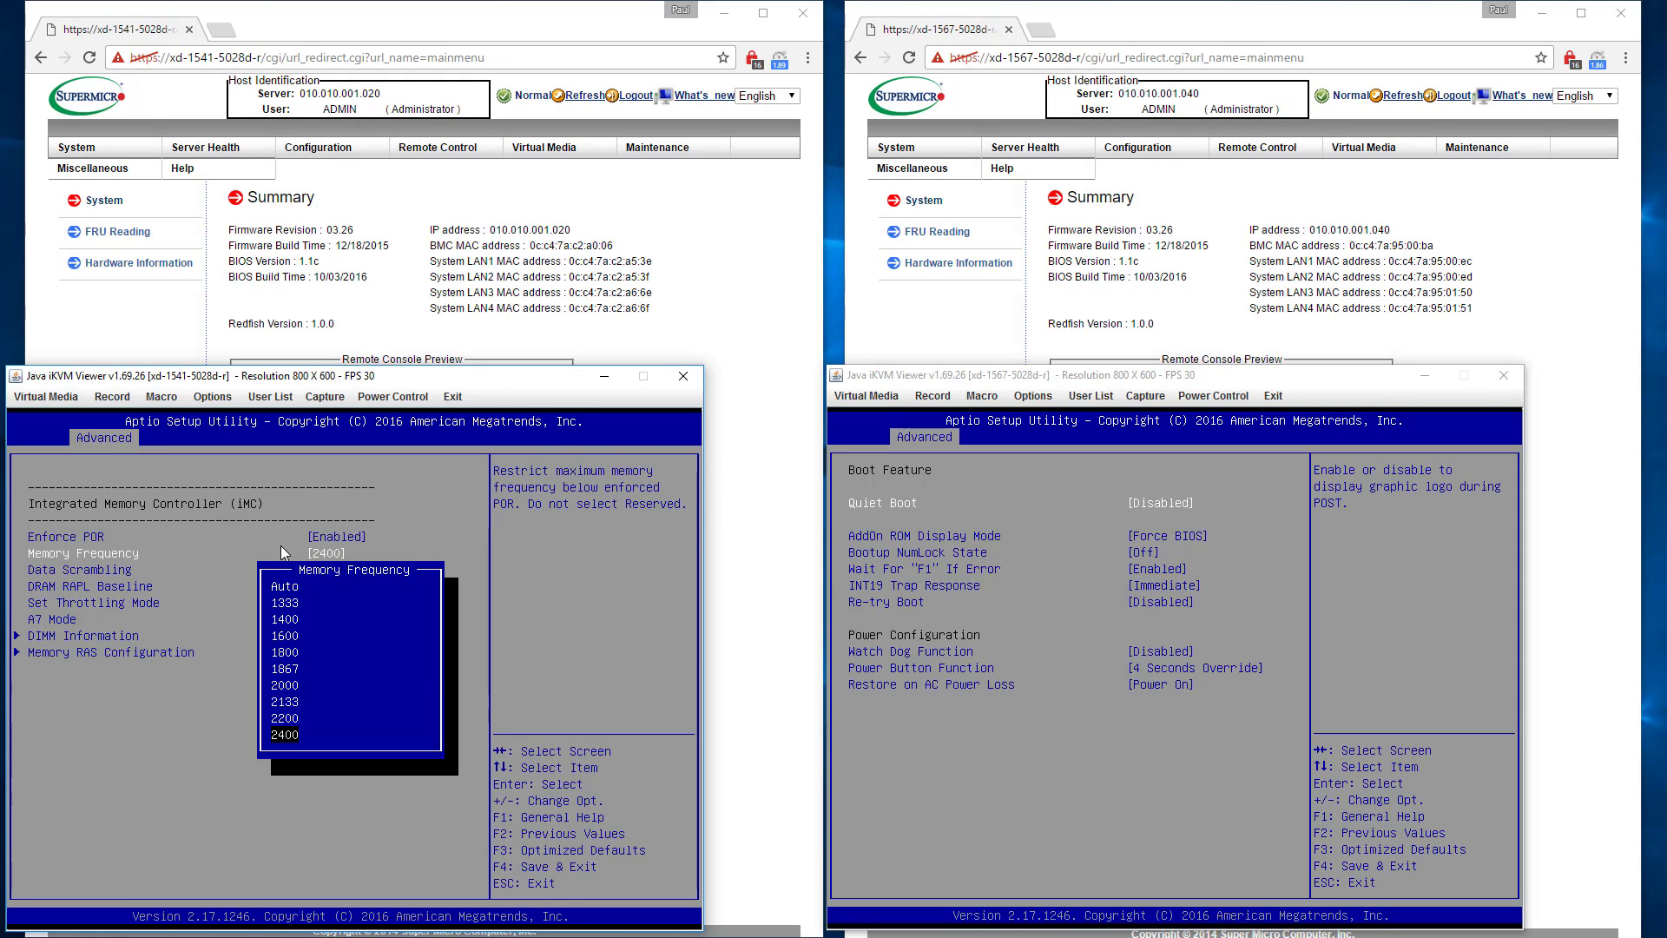
{"action": "key", "text": "Home"}
{"action": "key", "text": "Return"}
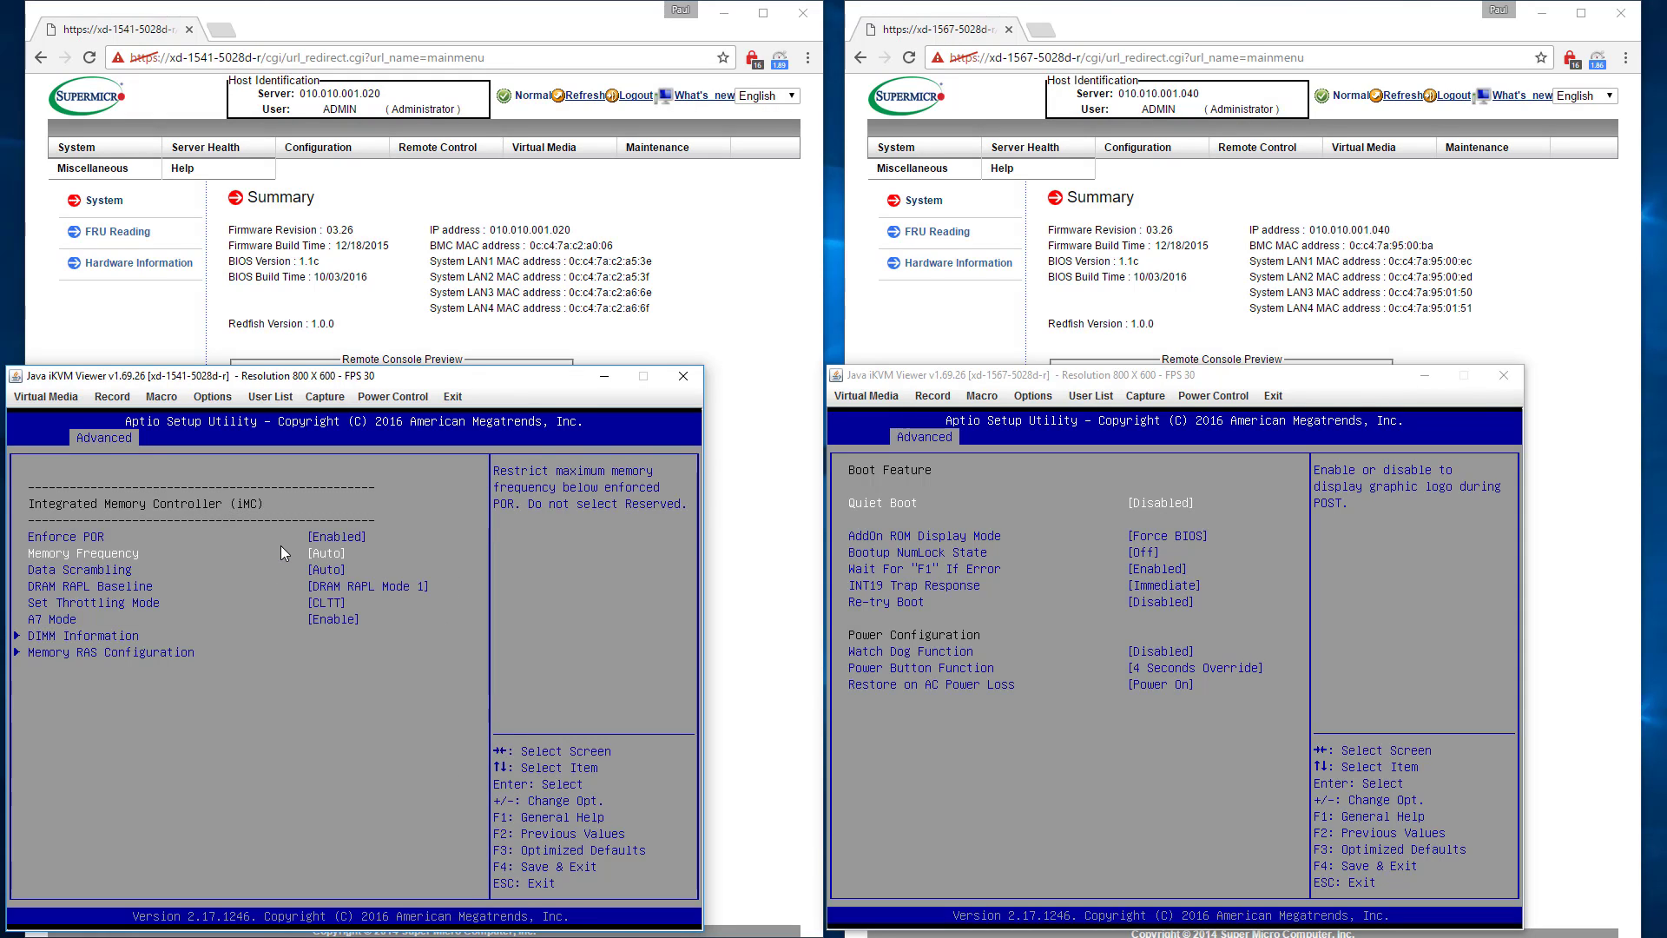
{"action": "key", "text": "Escape"}
{"action": "key", "text": "Escape"}
{"action": "key", "text": "Escape"}
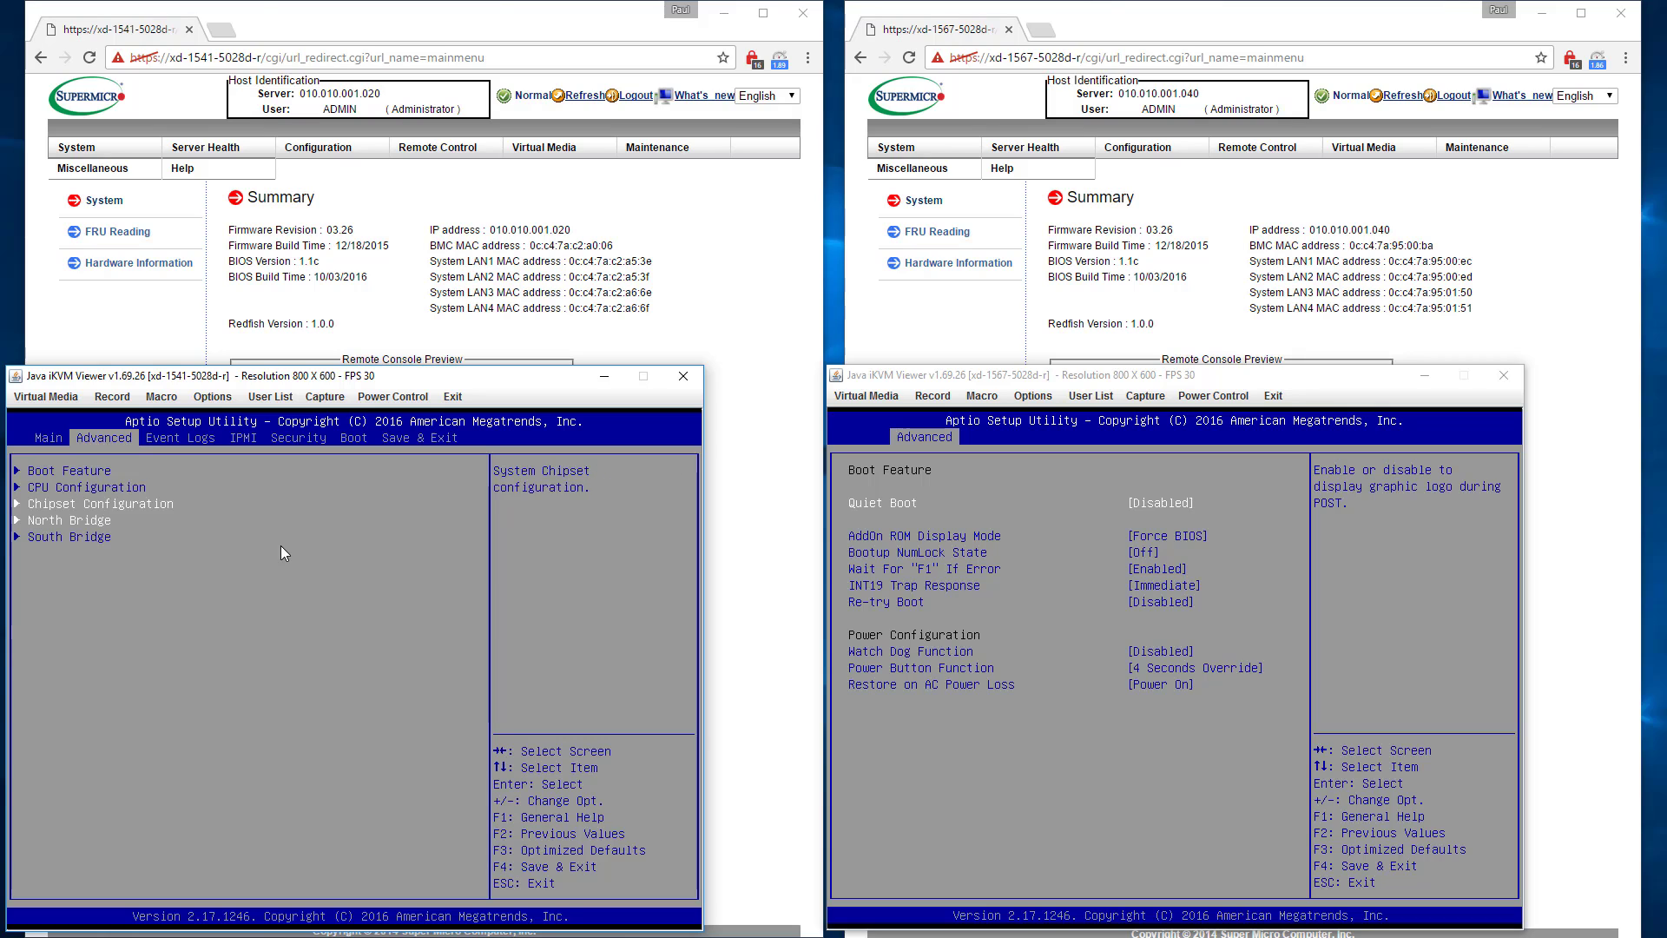
- Disable Quiet Boot on xd-1541, then save the BIOS settings with F4 and restart
{"action": "key", "text": "Up"}
{"action": "key", "text": "Up"}
{"action": "key", "text": "Return"}
{"action": "key", "text": "Return"}
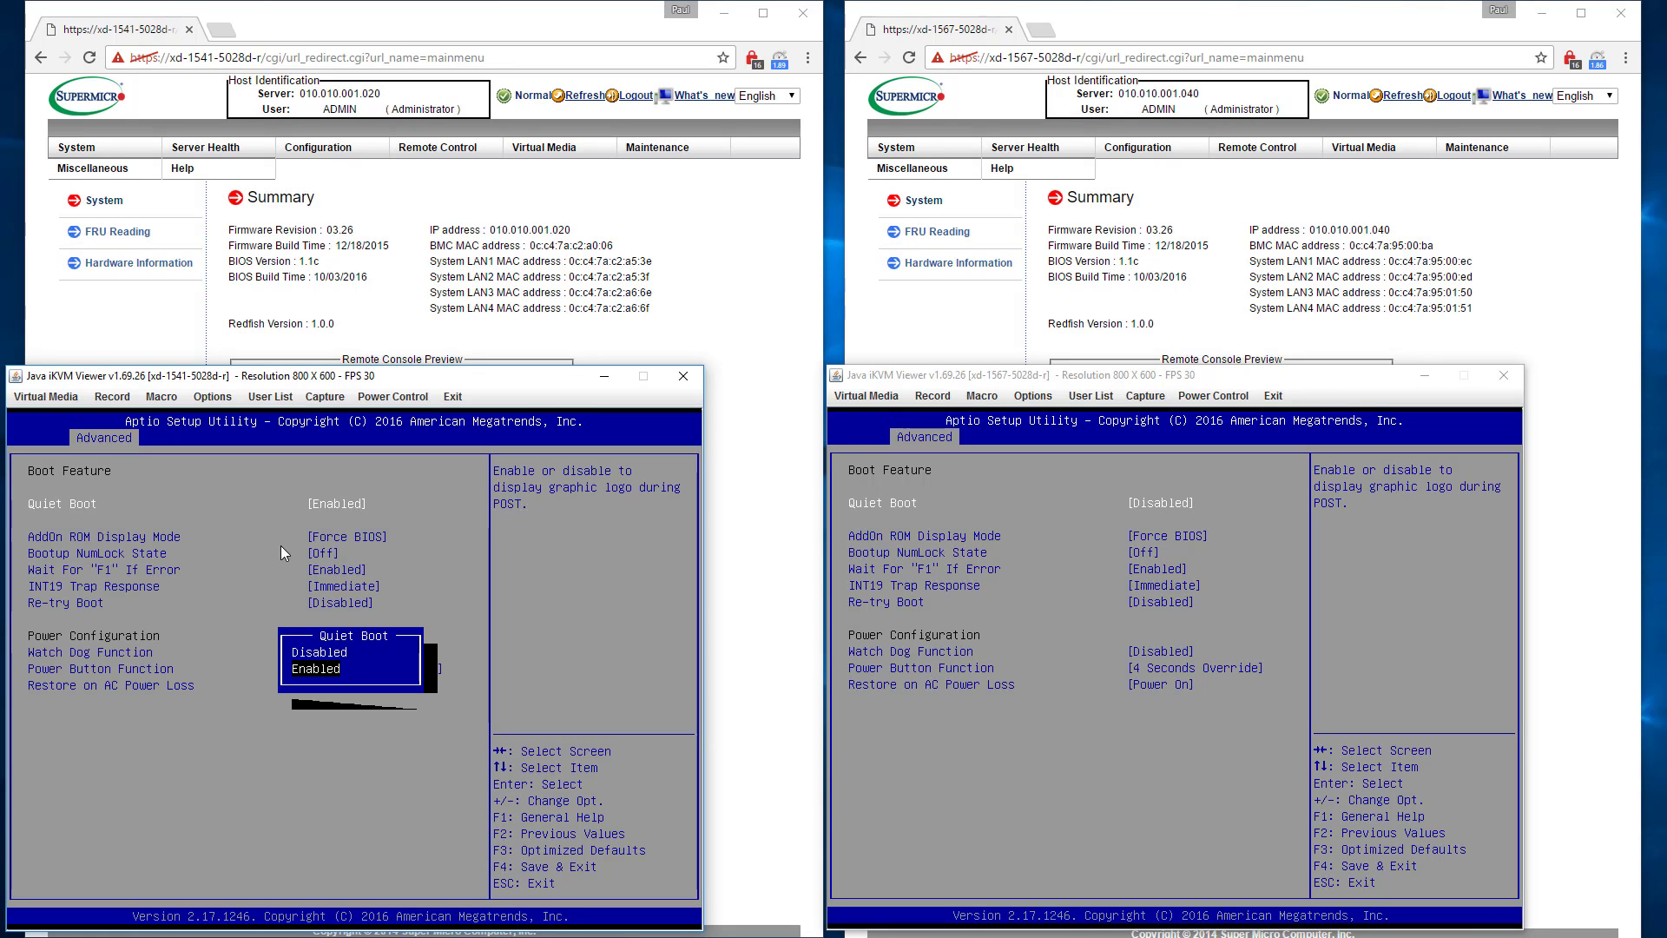
{"action": "key", "text": "Up"}
{"action": "key", "text": "Return"}
{"action": "key", "text": "F4"}
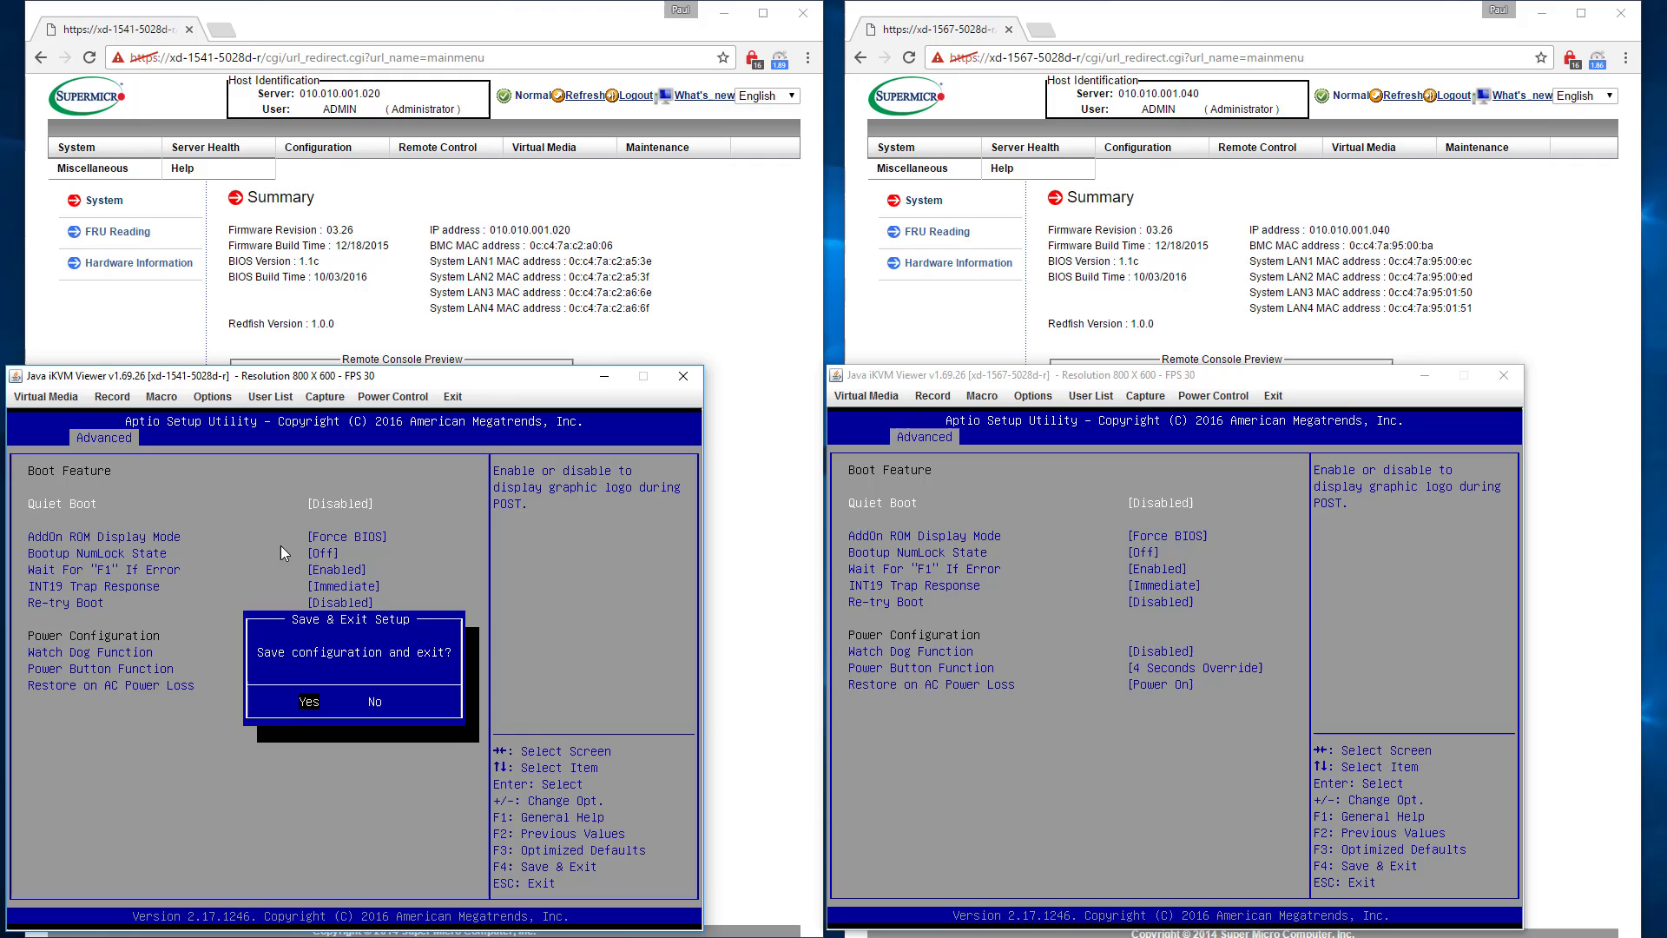
{"action": "key", "text": "Return"}
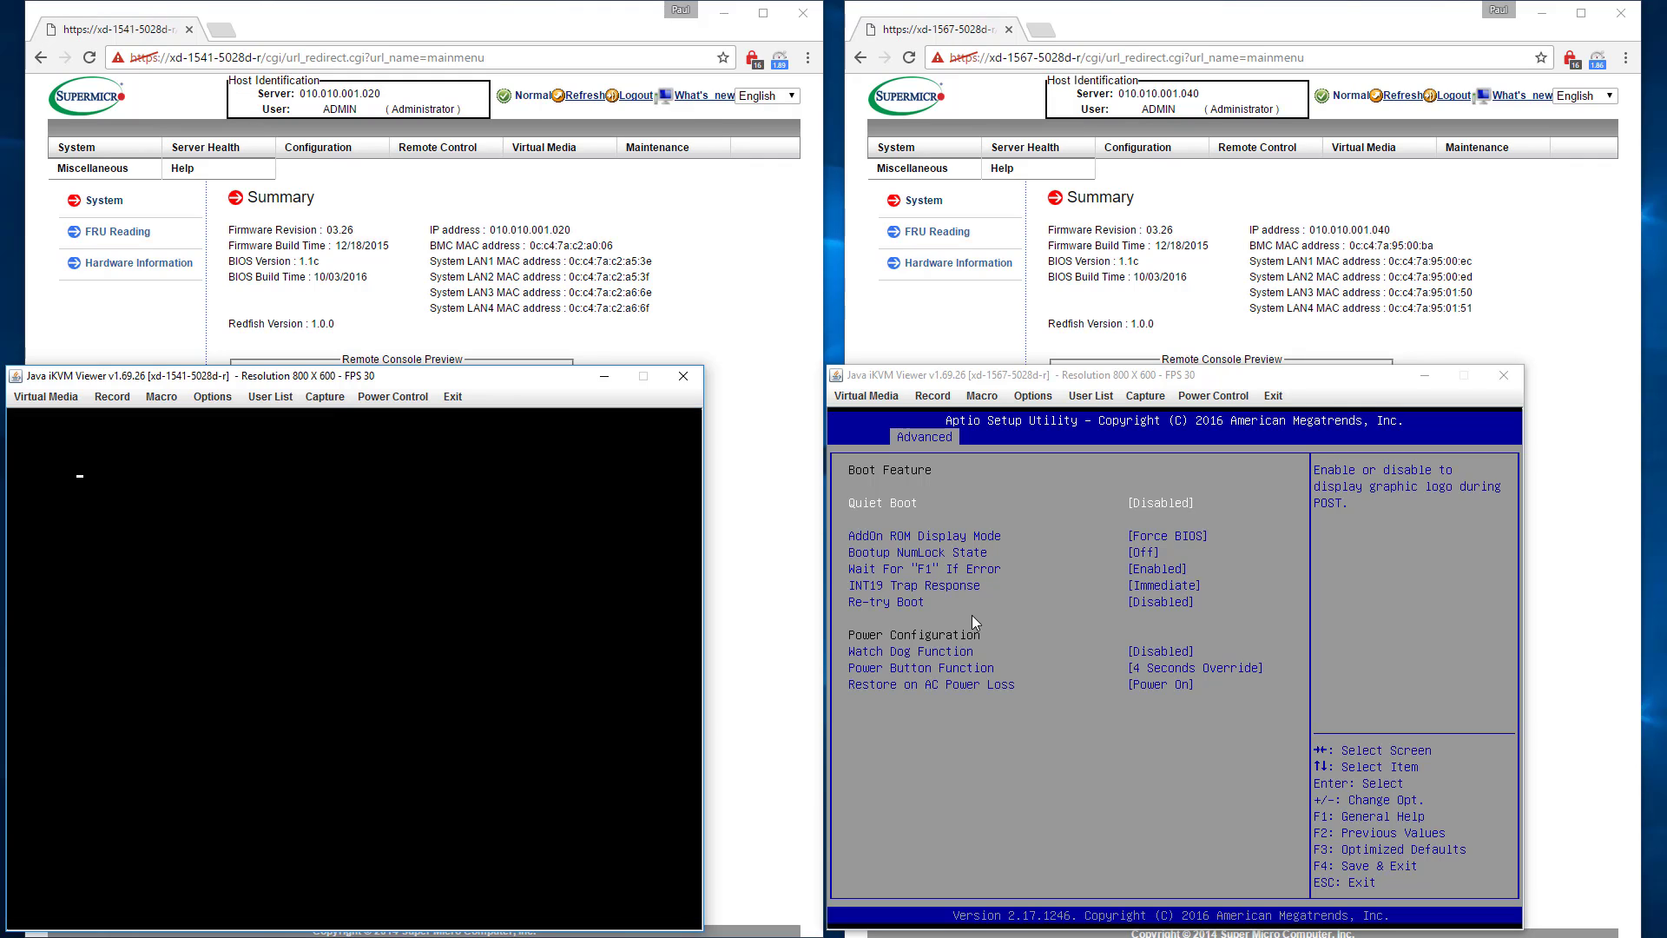
- Save and exit xd-1567's BIOS with F4, then power-reset it from the EFI Shell
{"action": "left_click", "coordinate": [972, 615]}
{"action": "key", "text": "F4"}
{"action": "key", "text": "Return"}
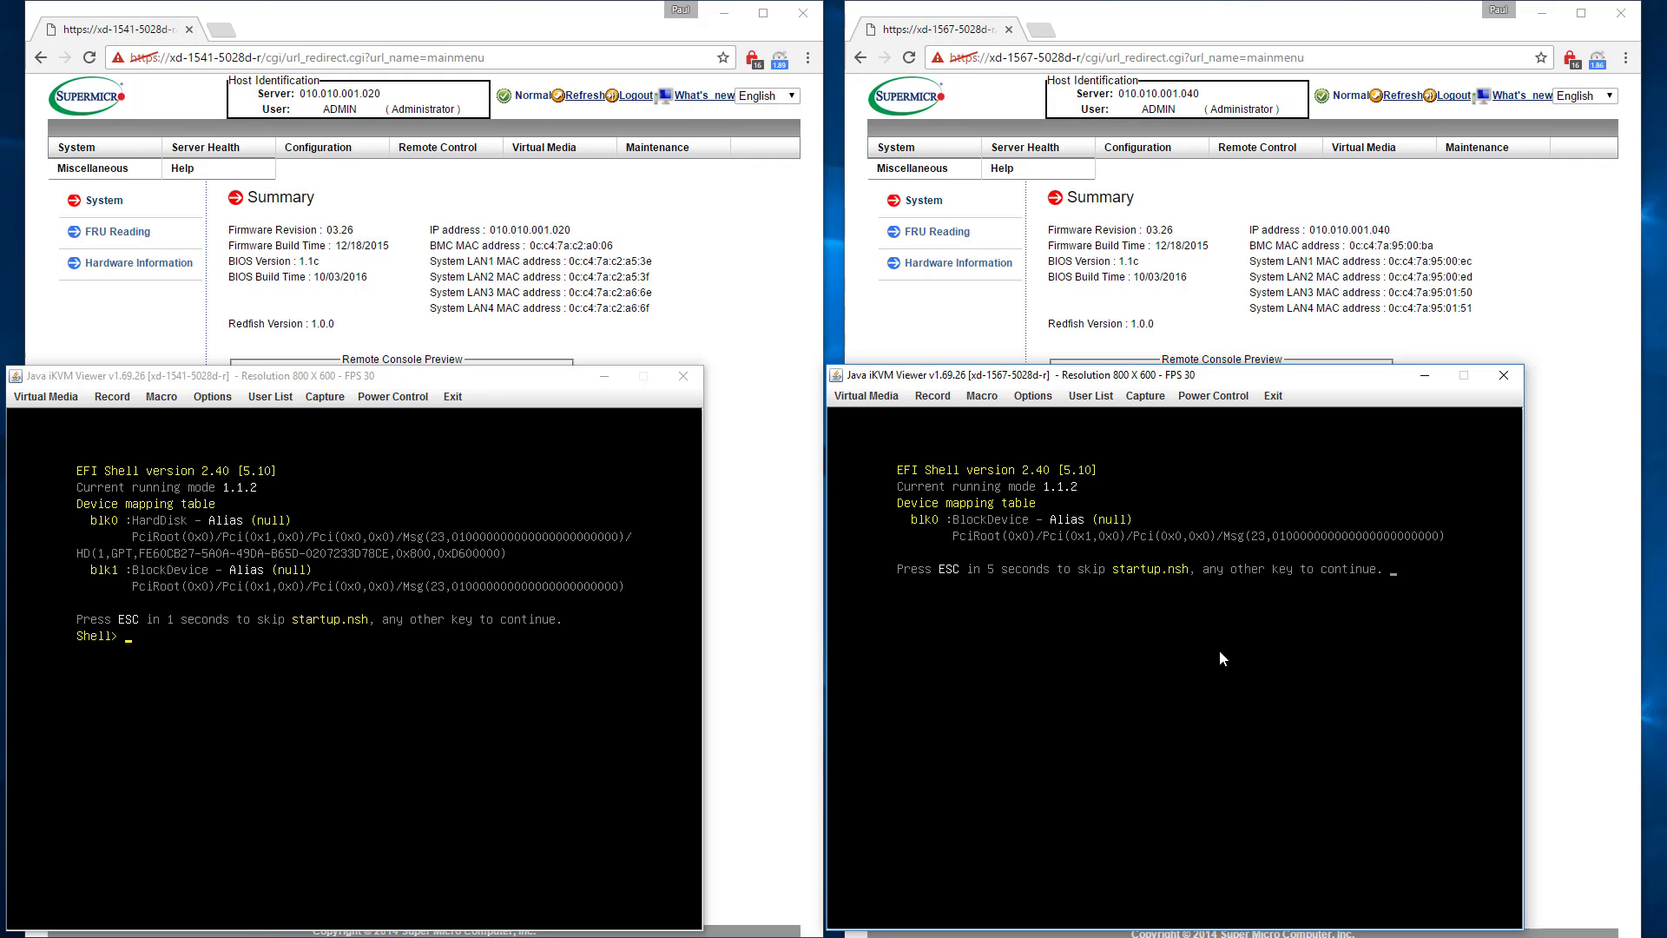
{"action": "left_click", "coordinate": [1226, 396]}
{"action": "left_click", "coordinate": [1218, 470]}
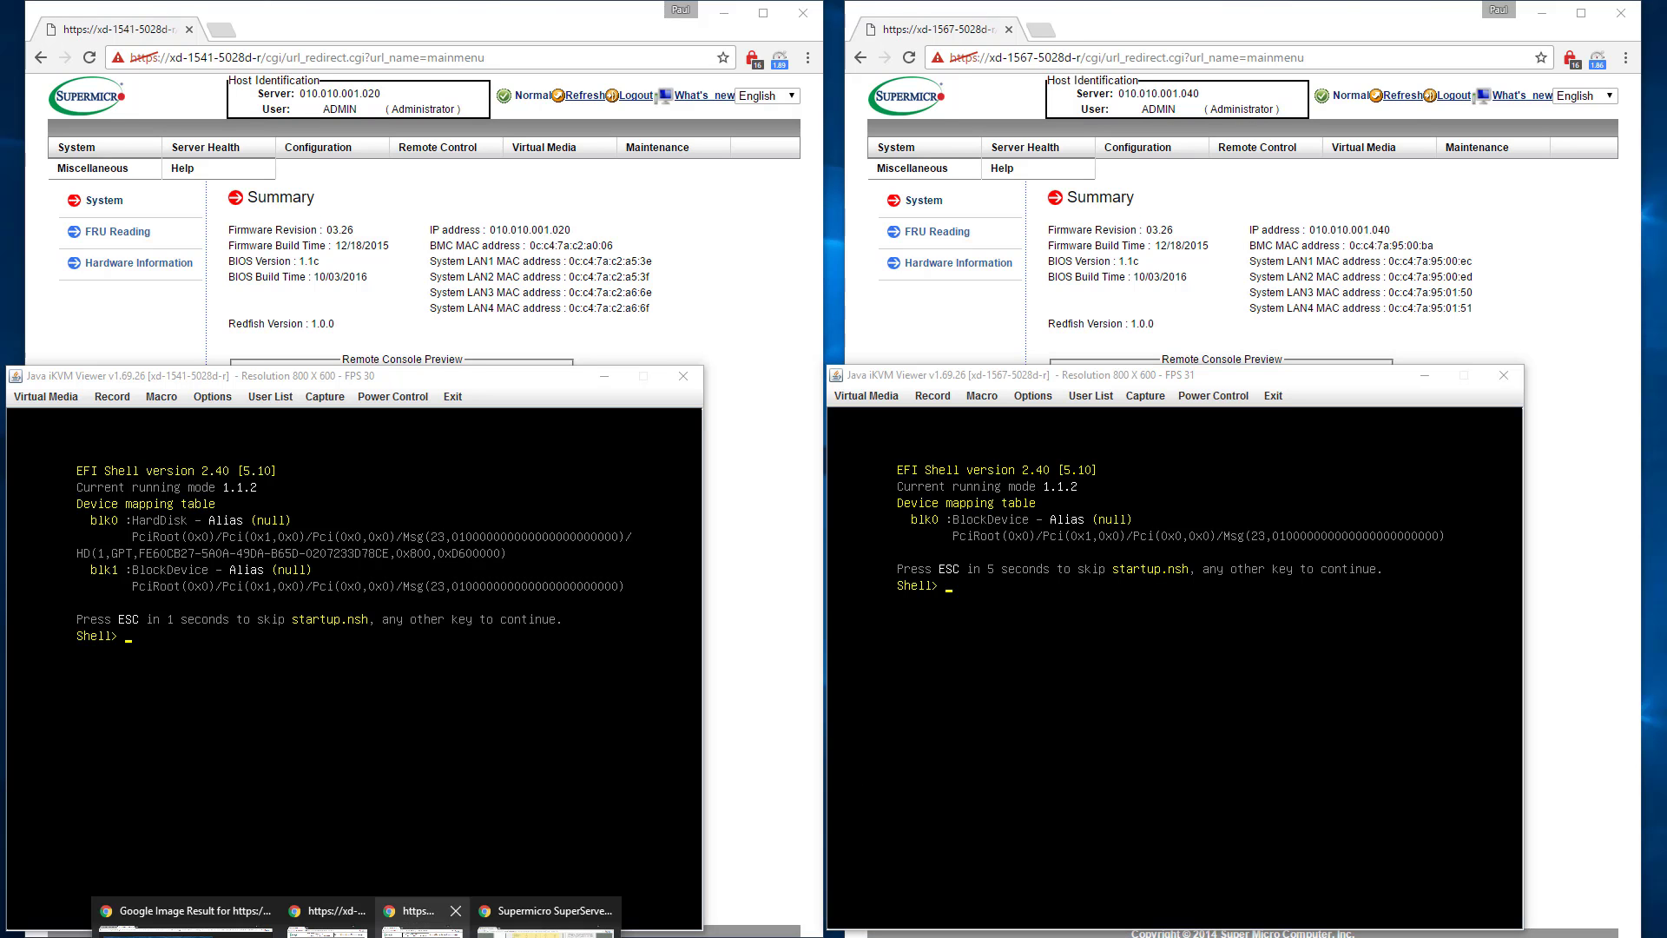
- Refine the Google search to "xeon d 1587 memory forced 2400"
{"action": "left_click", "coordinate": [547, 919]}
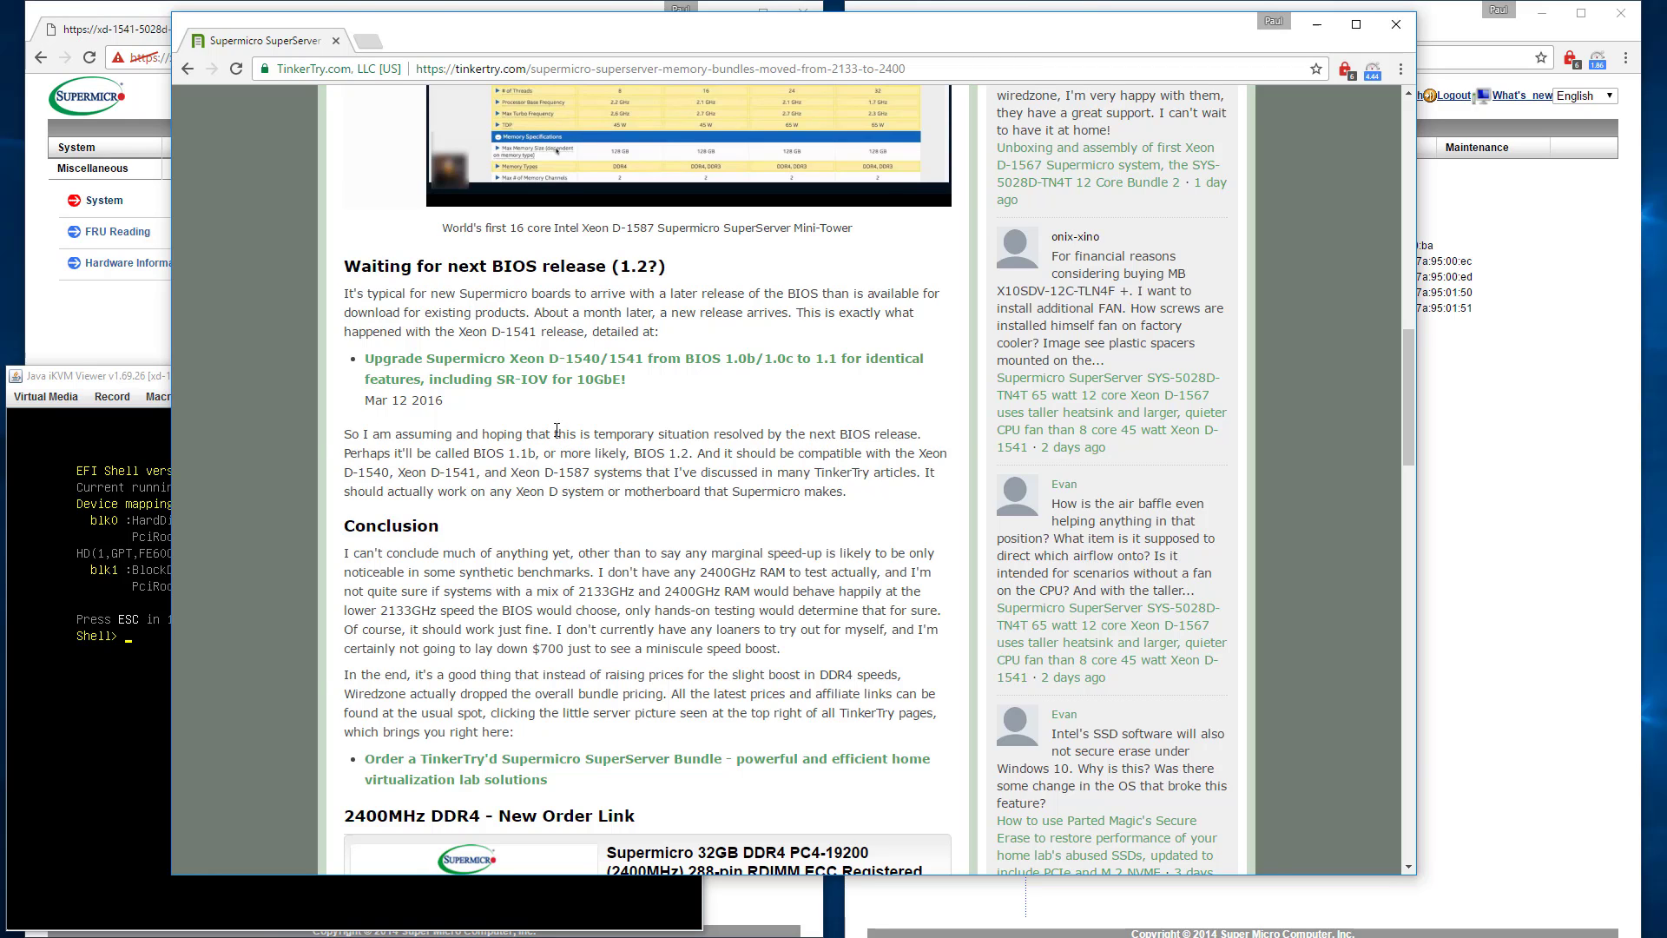
{"action": "left_click", "coordinate": [188, 68]}
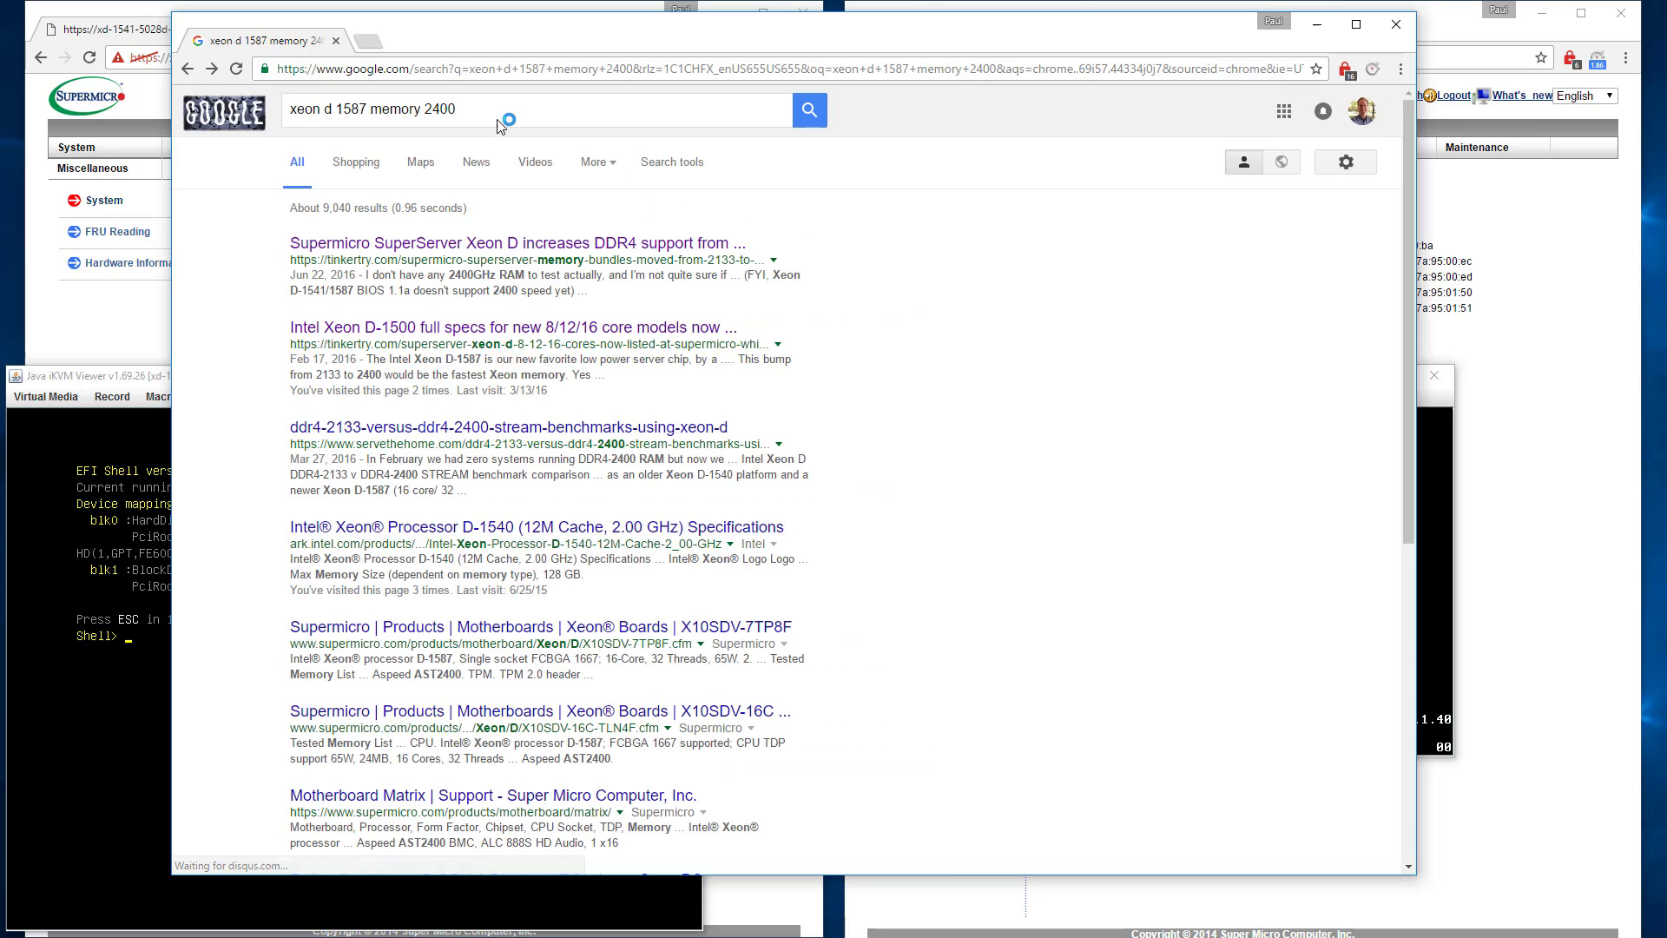
{"action": "left_click", "coordinate": [425, 113]}
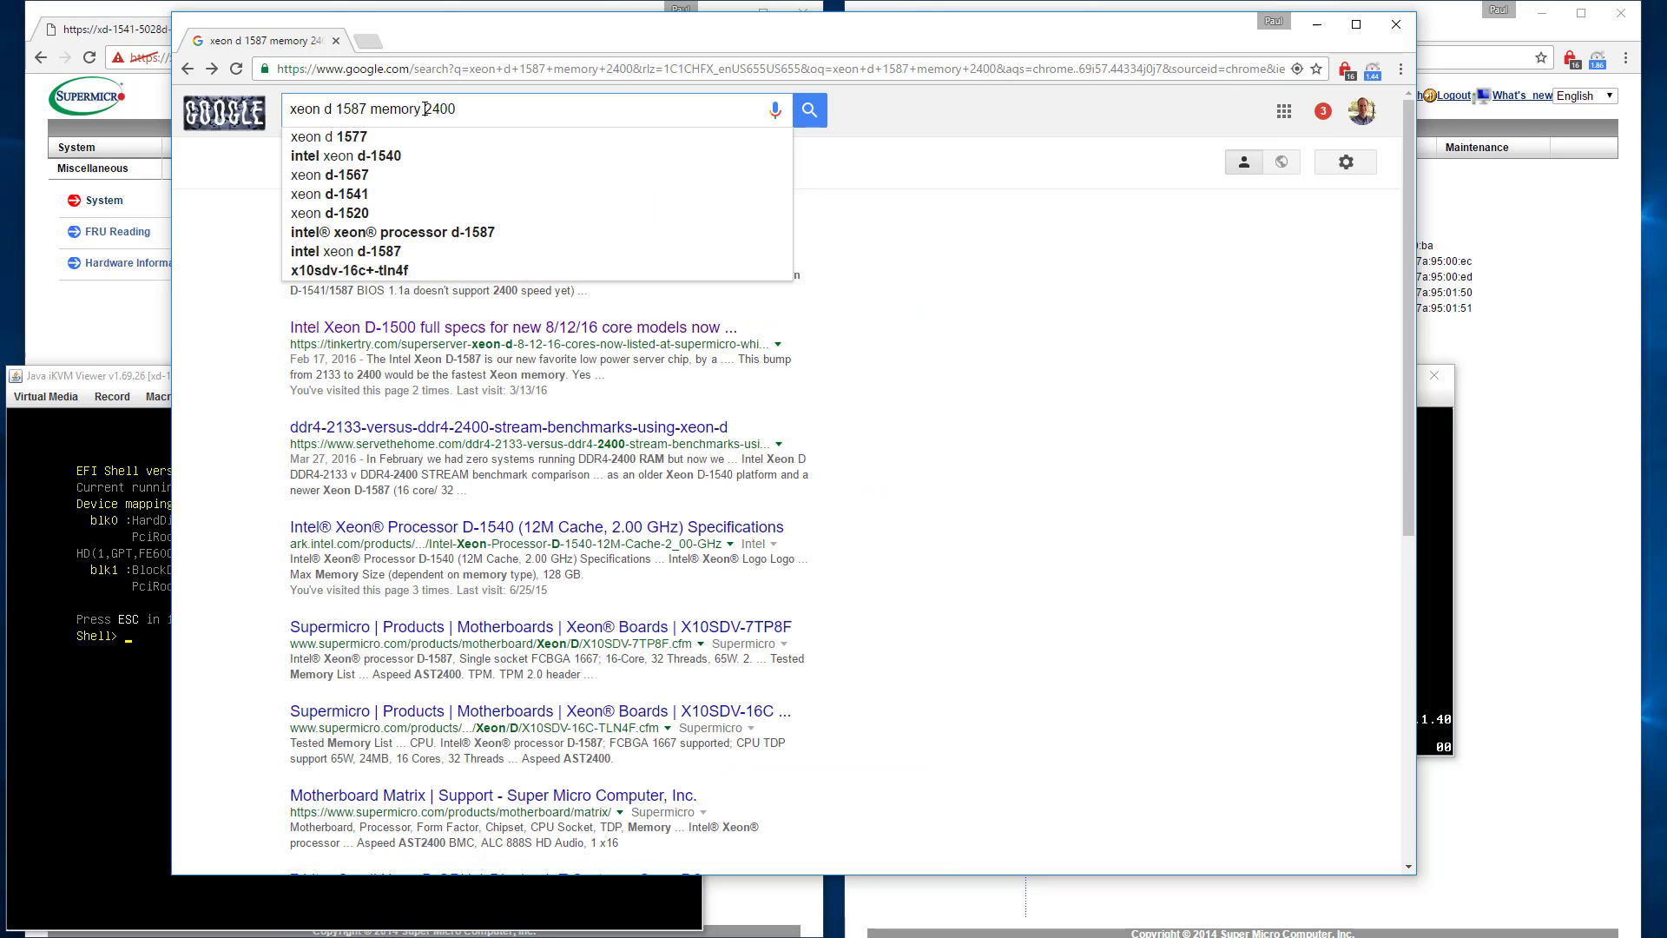
{"action": "type", "text": "forced"}
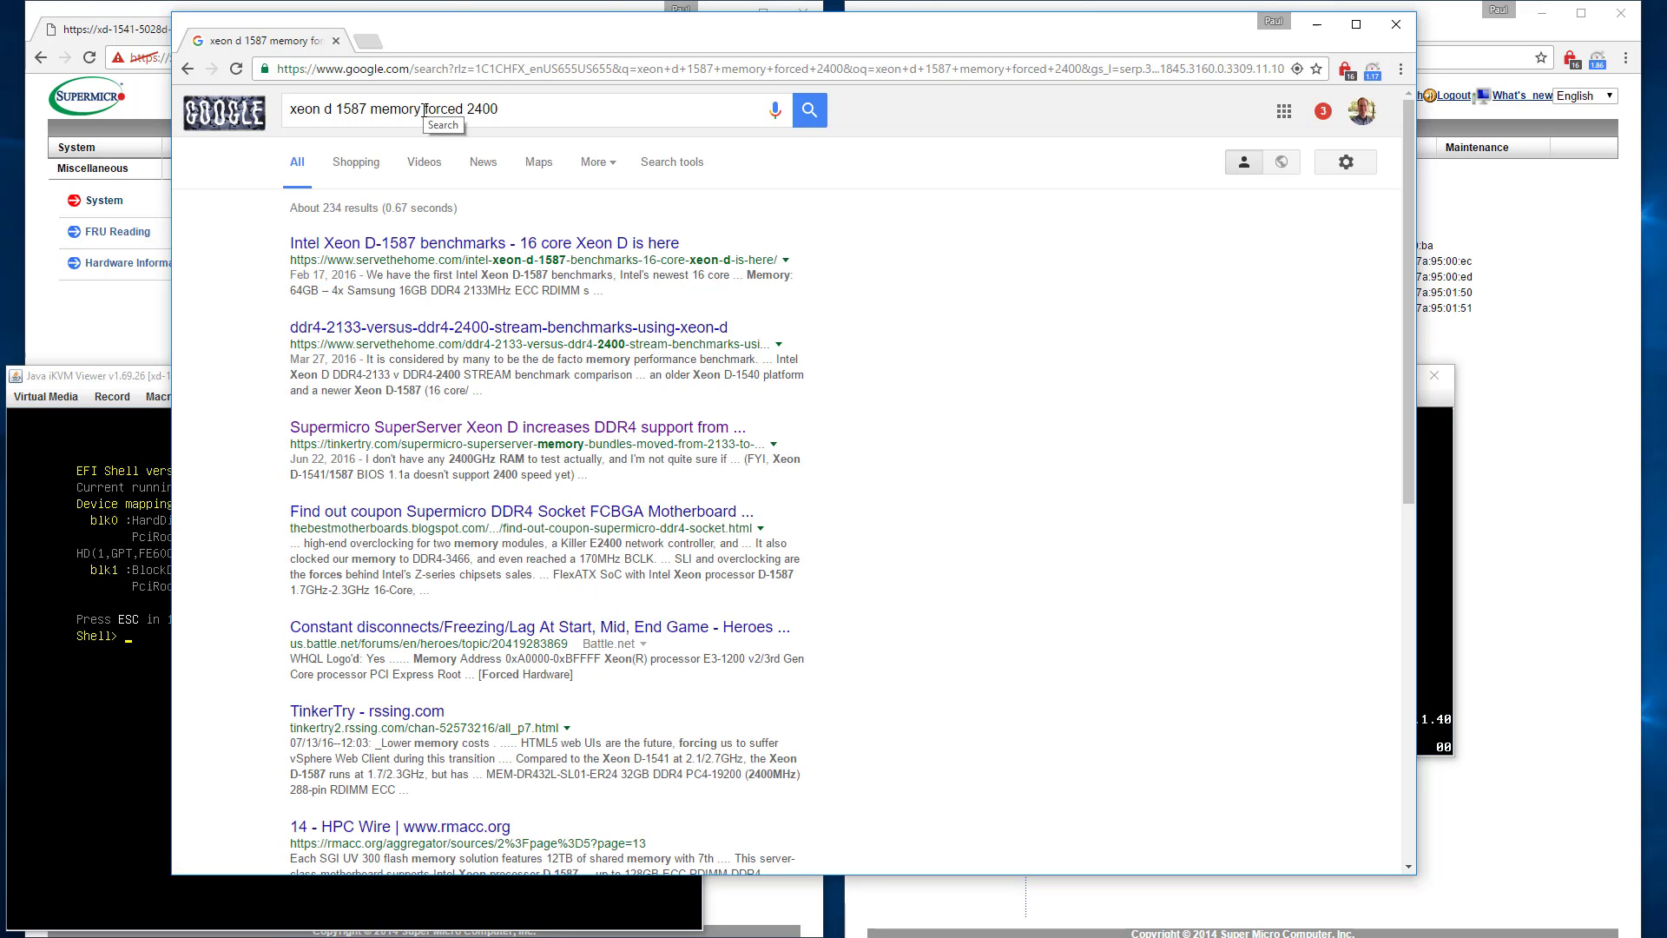
- Check the Xeon D-1587 benchmarks article for "2400" mentions, then return to the results
{"action": "left_click", "coordinate": [390, 246]}
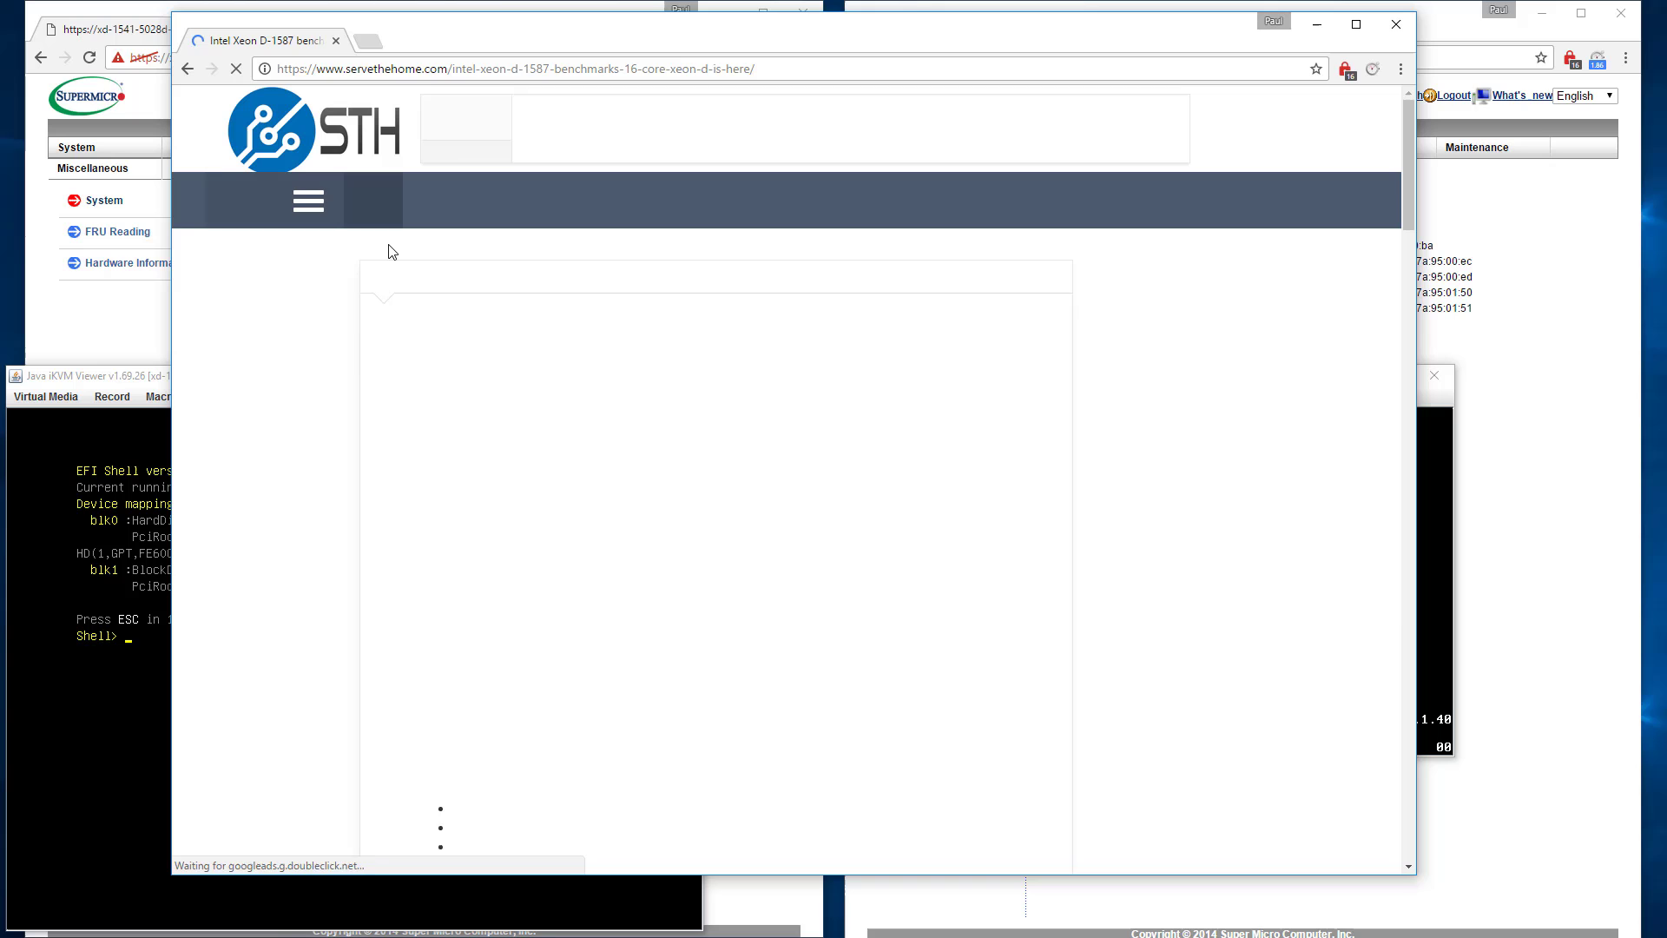
{"action": "key", "text": "ctrl+f"}
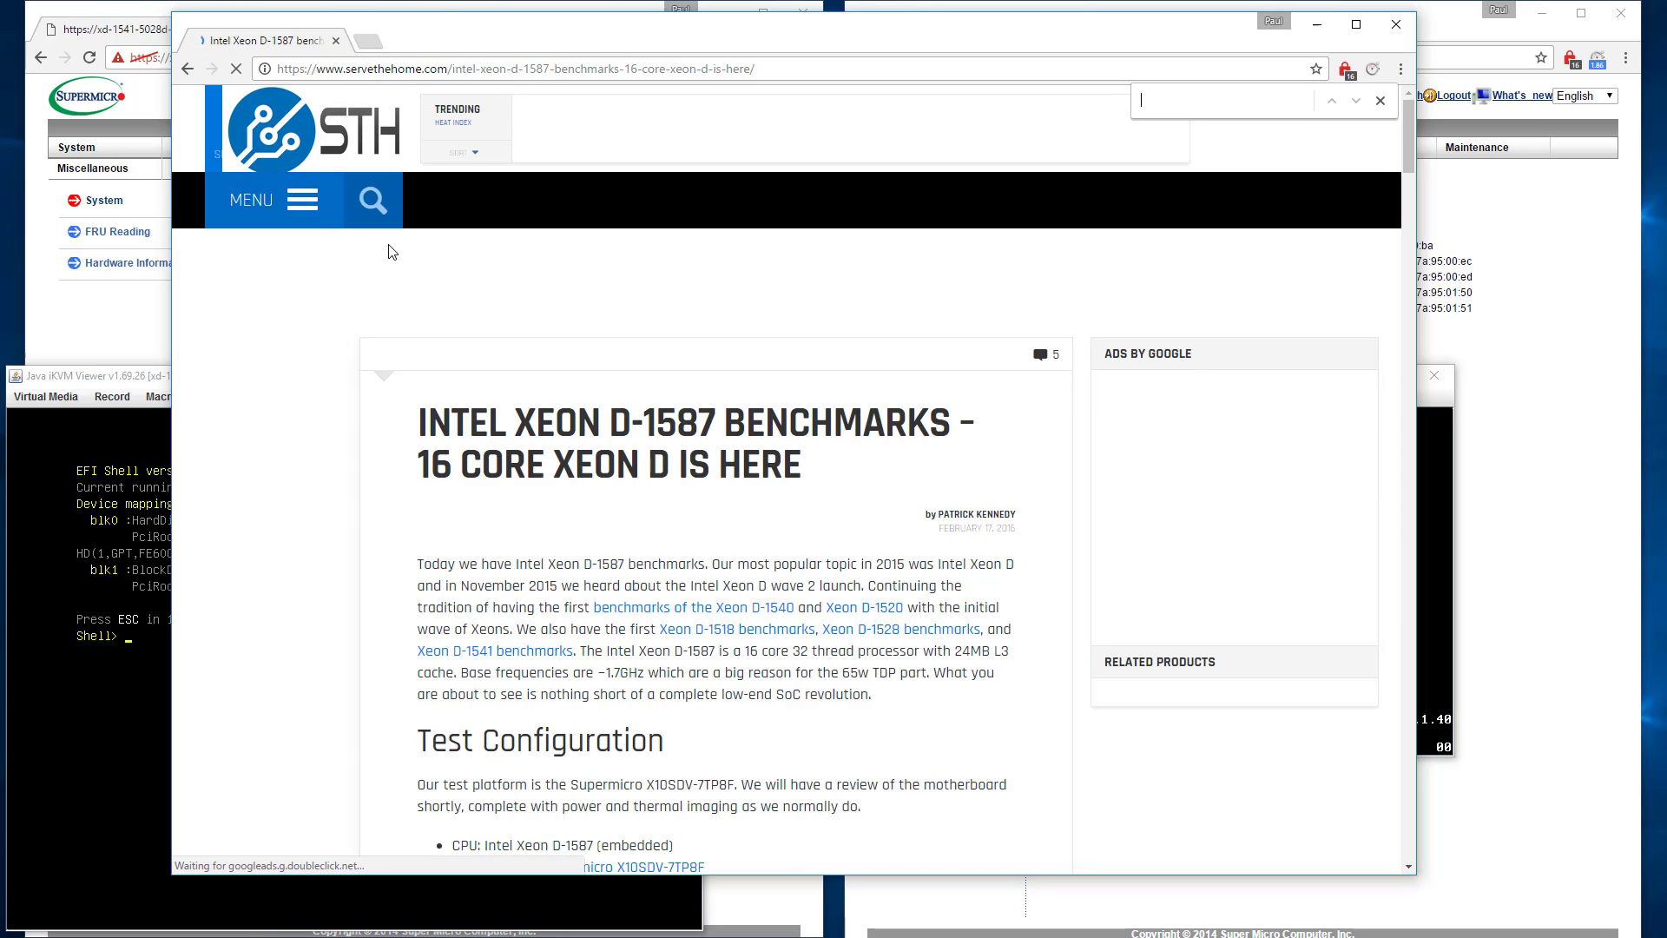
{"action": "type", "text": "2400"}
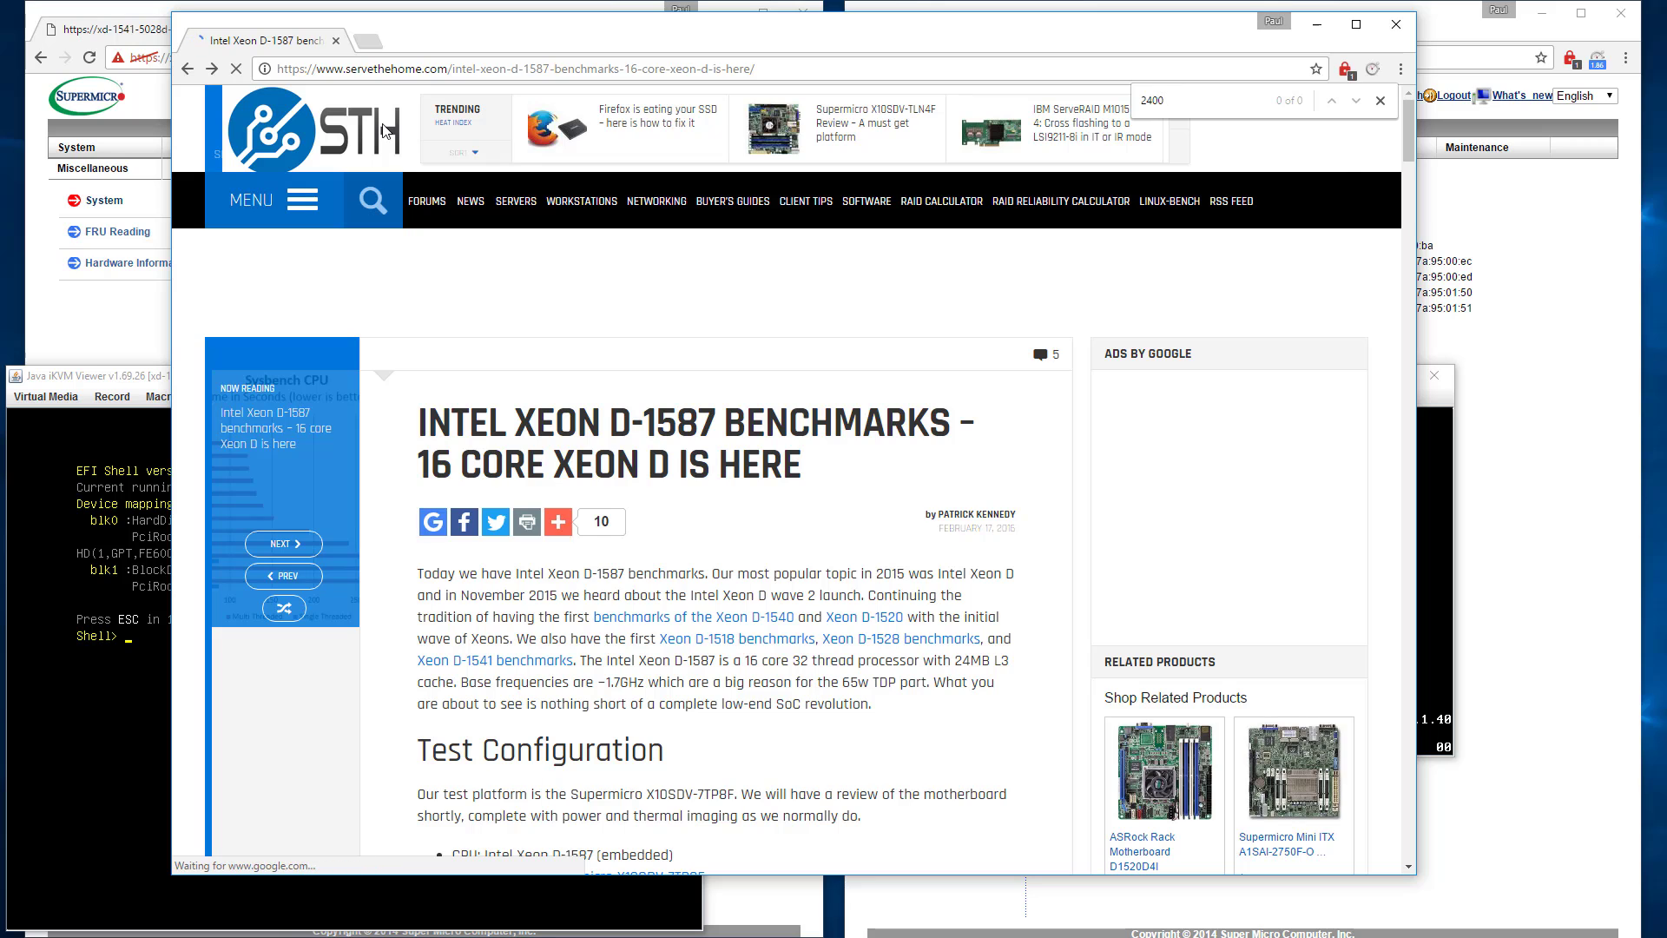
{"action": "key", "text": "alt+Left"}
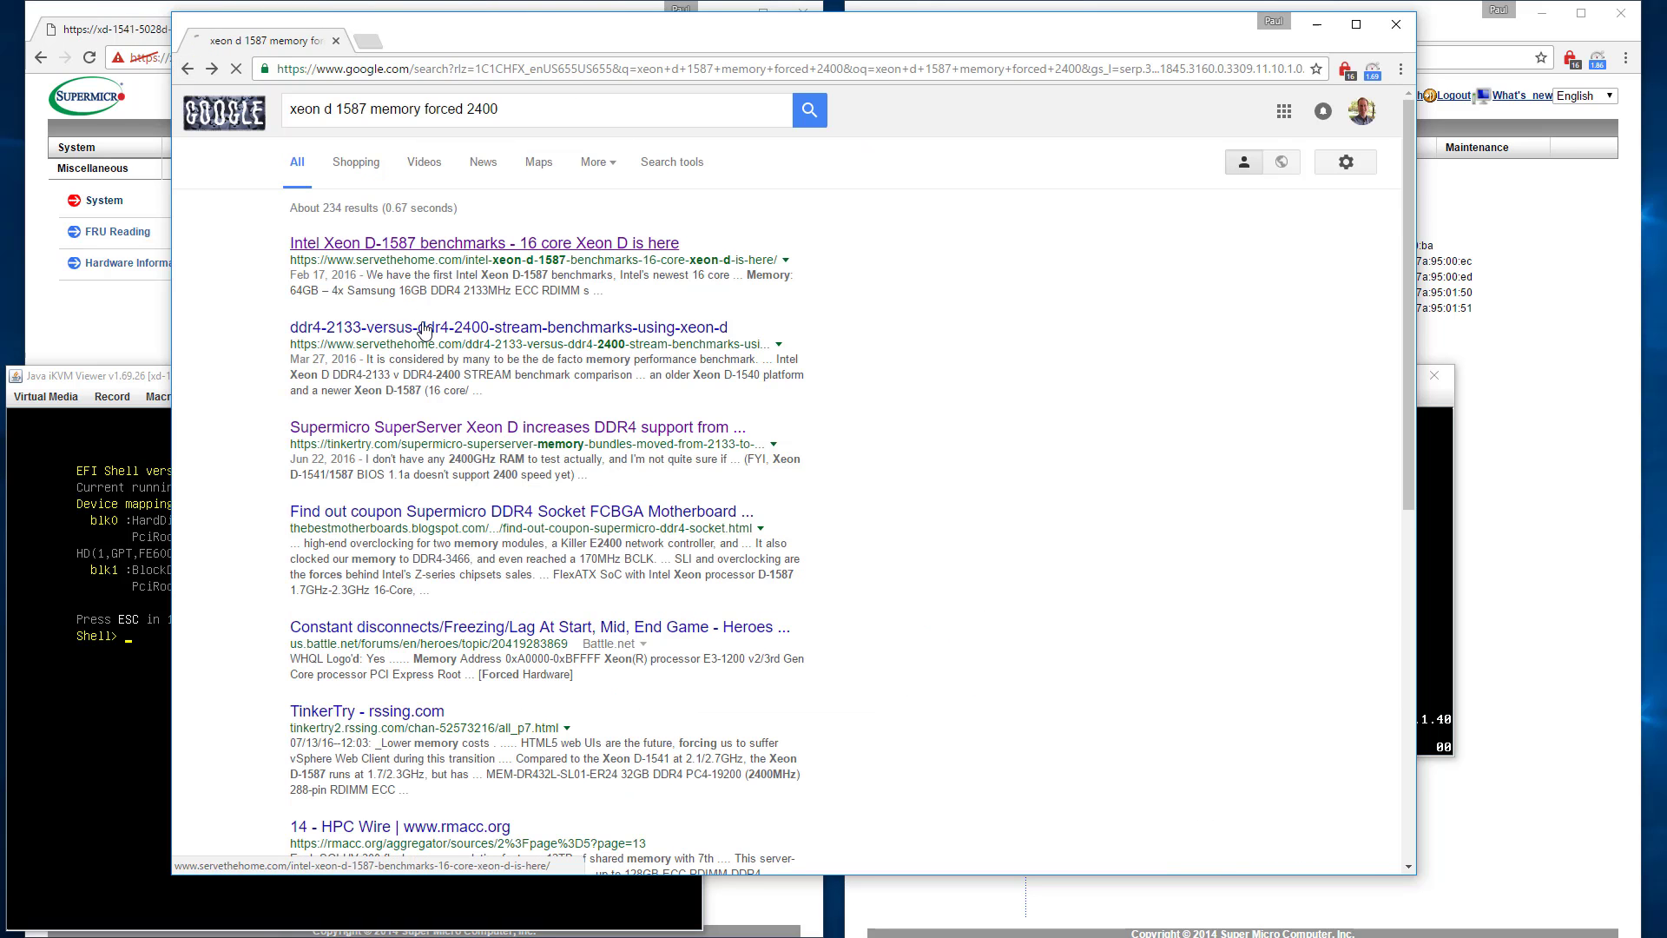
- Open and read the ServeTheHome "DDR4-2133 versus DDR4-2400" STREAM benchmarks article on Xeon D
{"action": "left_click", "coordinate": [425, 328]}
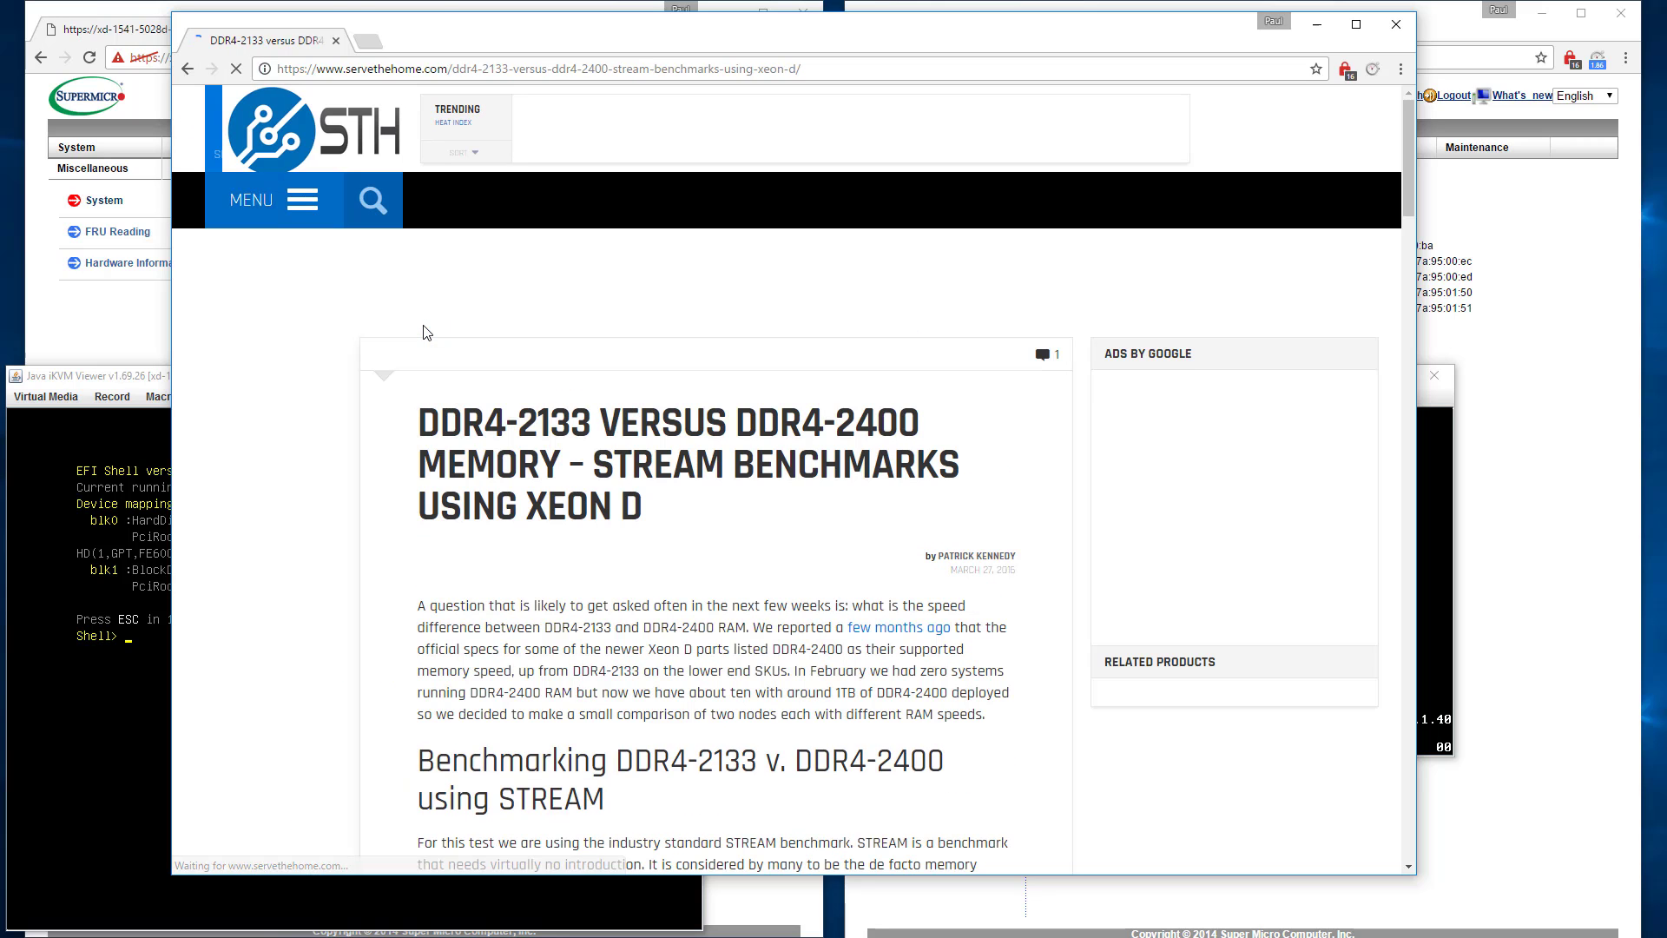
{"action": "key", "text": "ctrl+f"}
{"action": "type", "text": "0"}
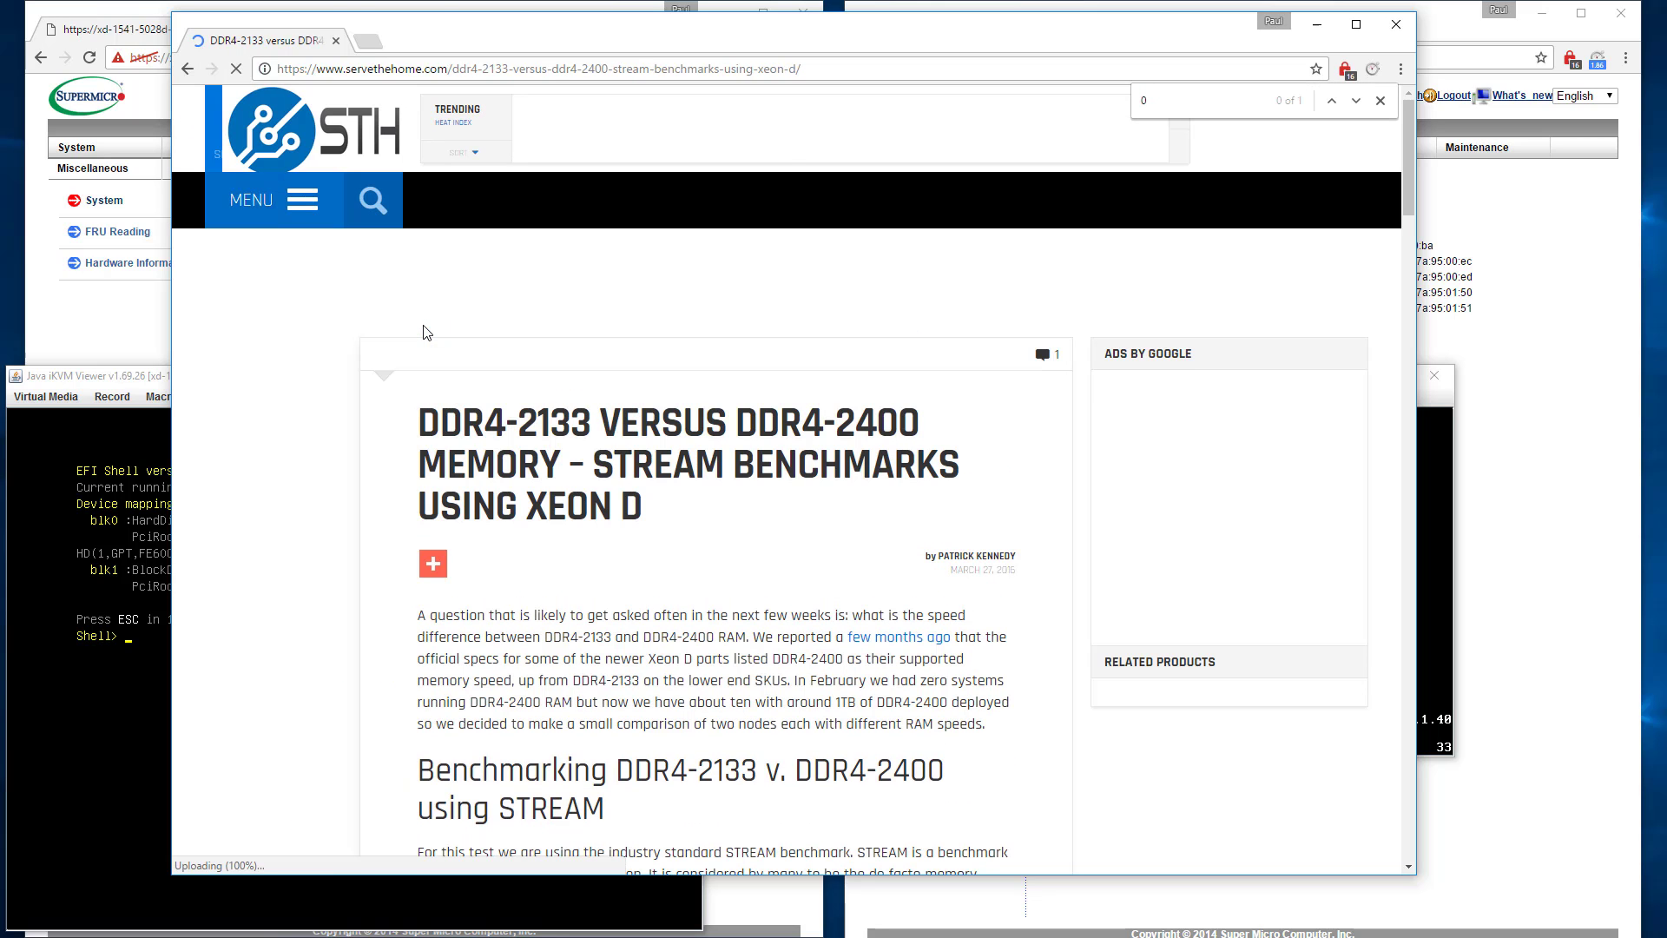
{"action": "type", "text": "24"}
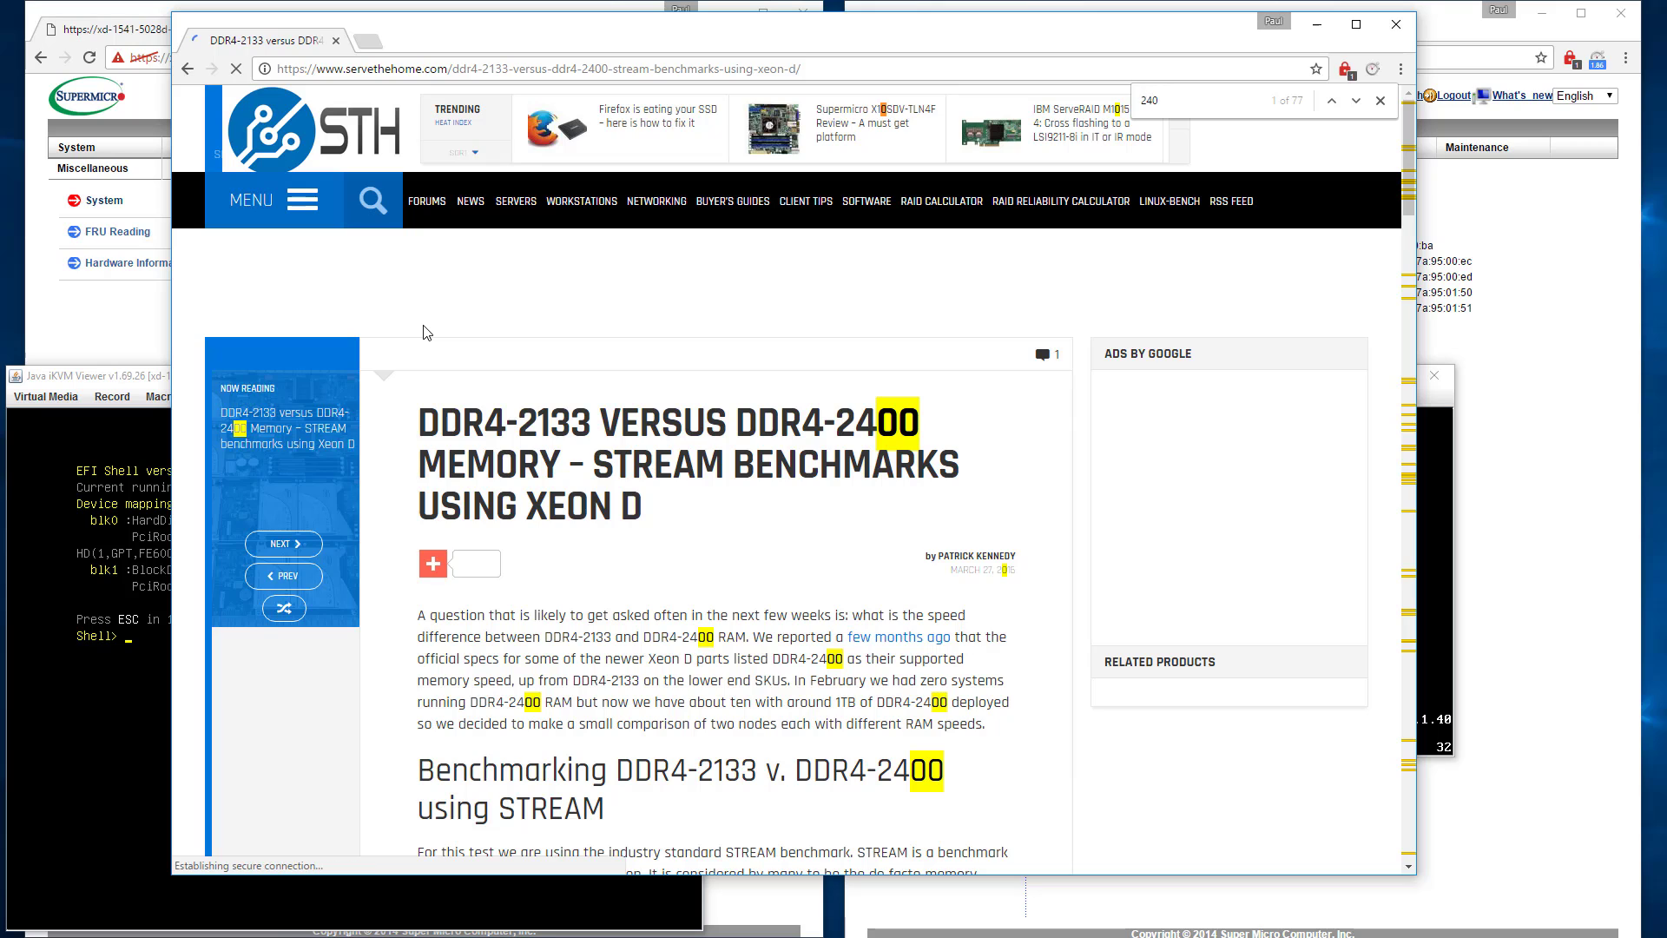
{"action": "type", "text": "/"}
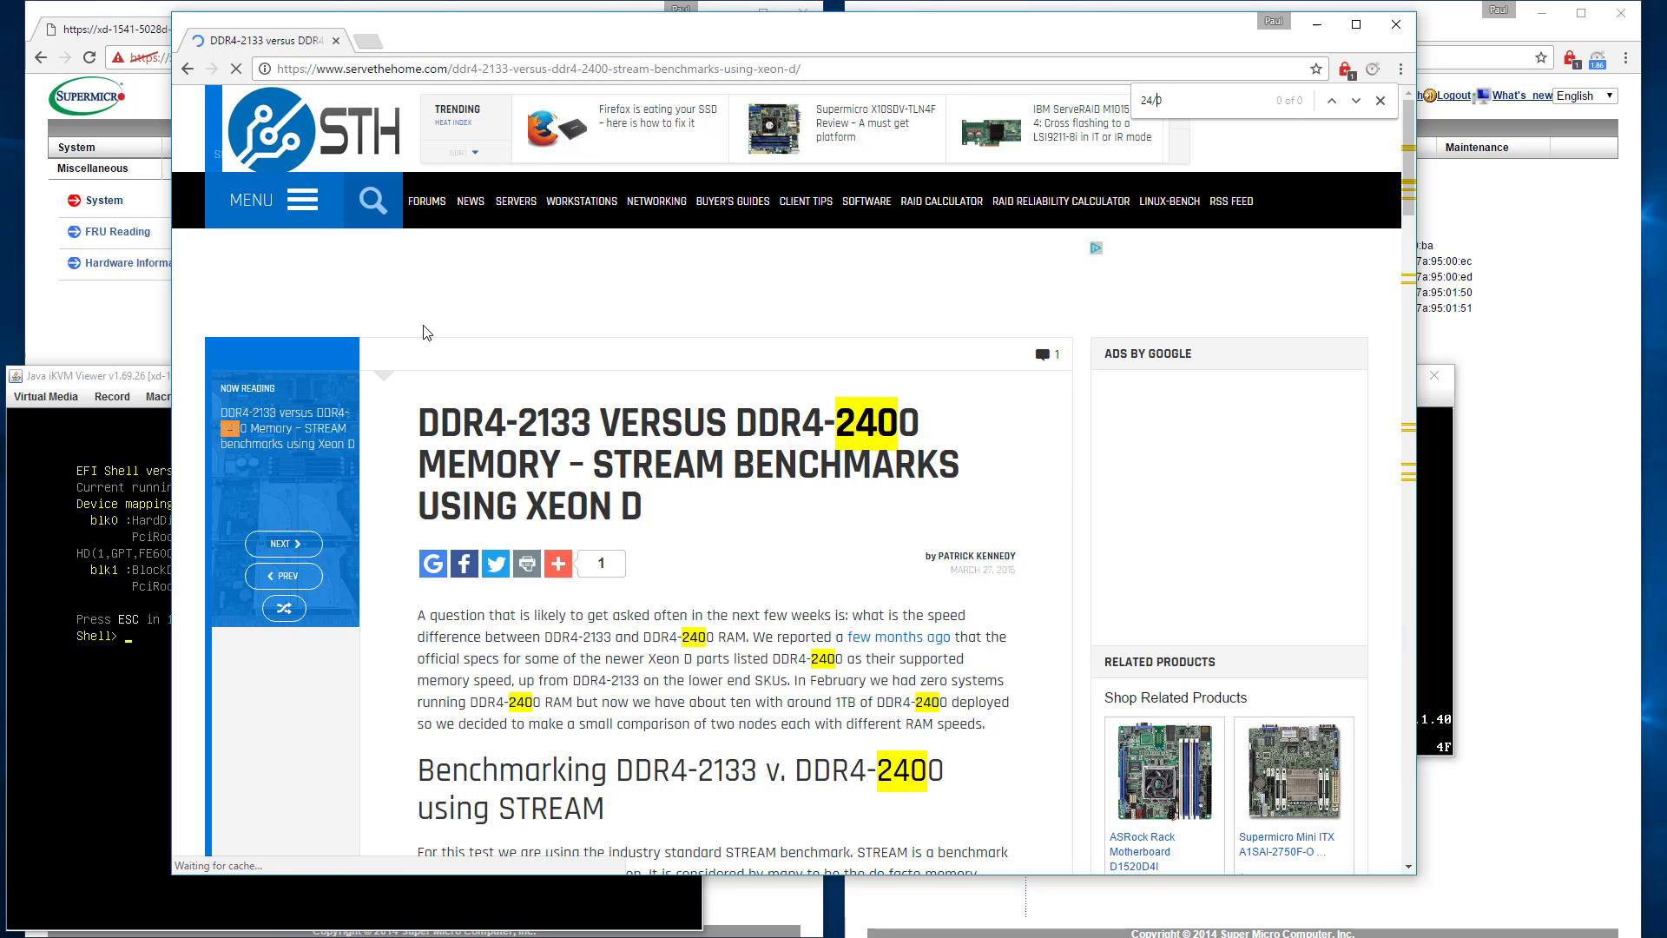
{"action": "scroll", "coordinate": [835, 552], "scroll_direction": "down", "scroll_amount": 8}
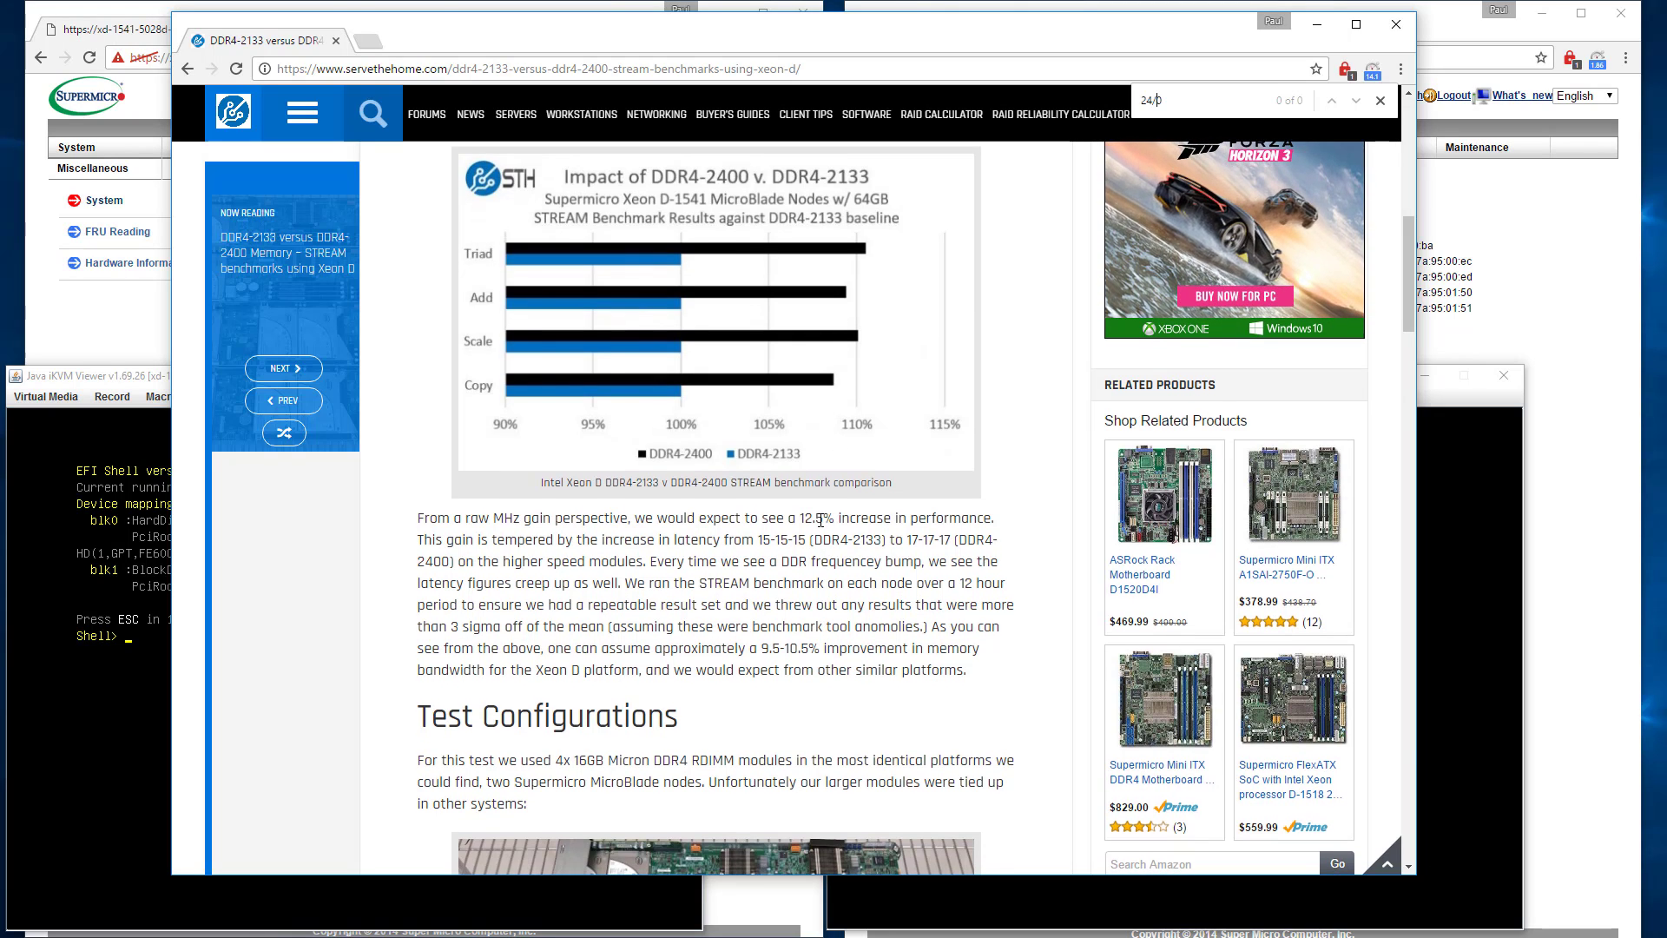
{"action": "scroll", "coordinate": [824, 606], "scroll_direction": "down", "scroll_amount": 7}
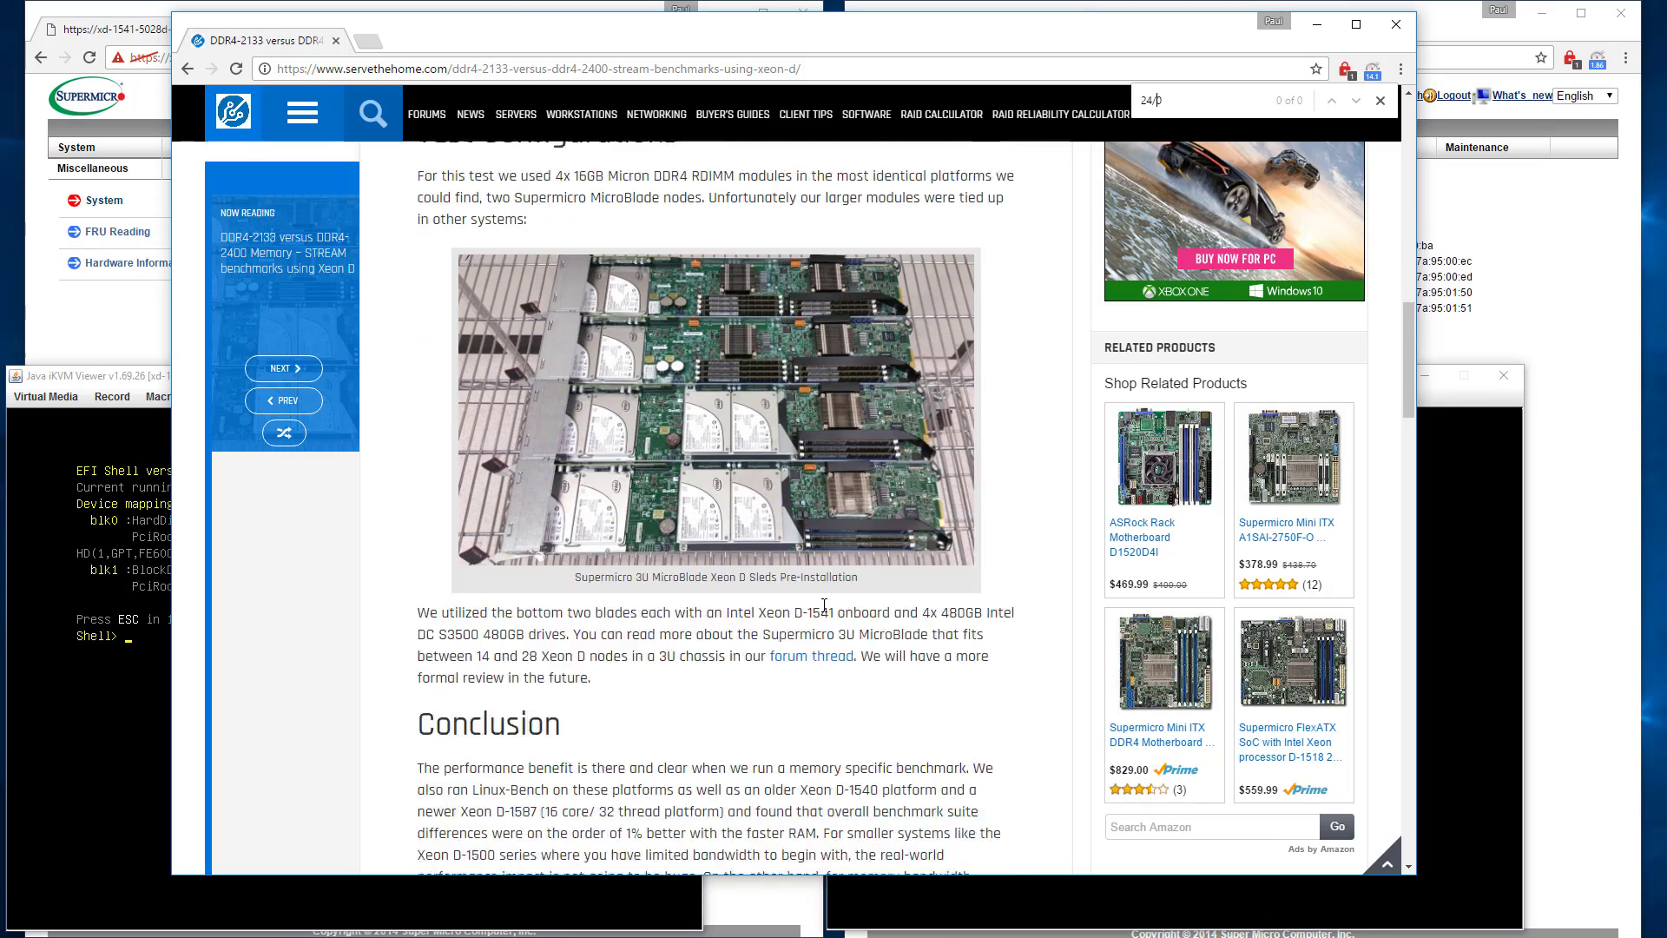
{"action": "scroll", "coordinate": [824, 605], "scroll_direction": "down", "scroll_amount": 7}
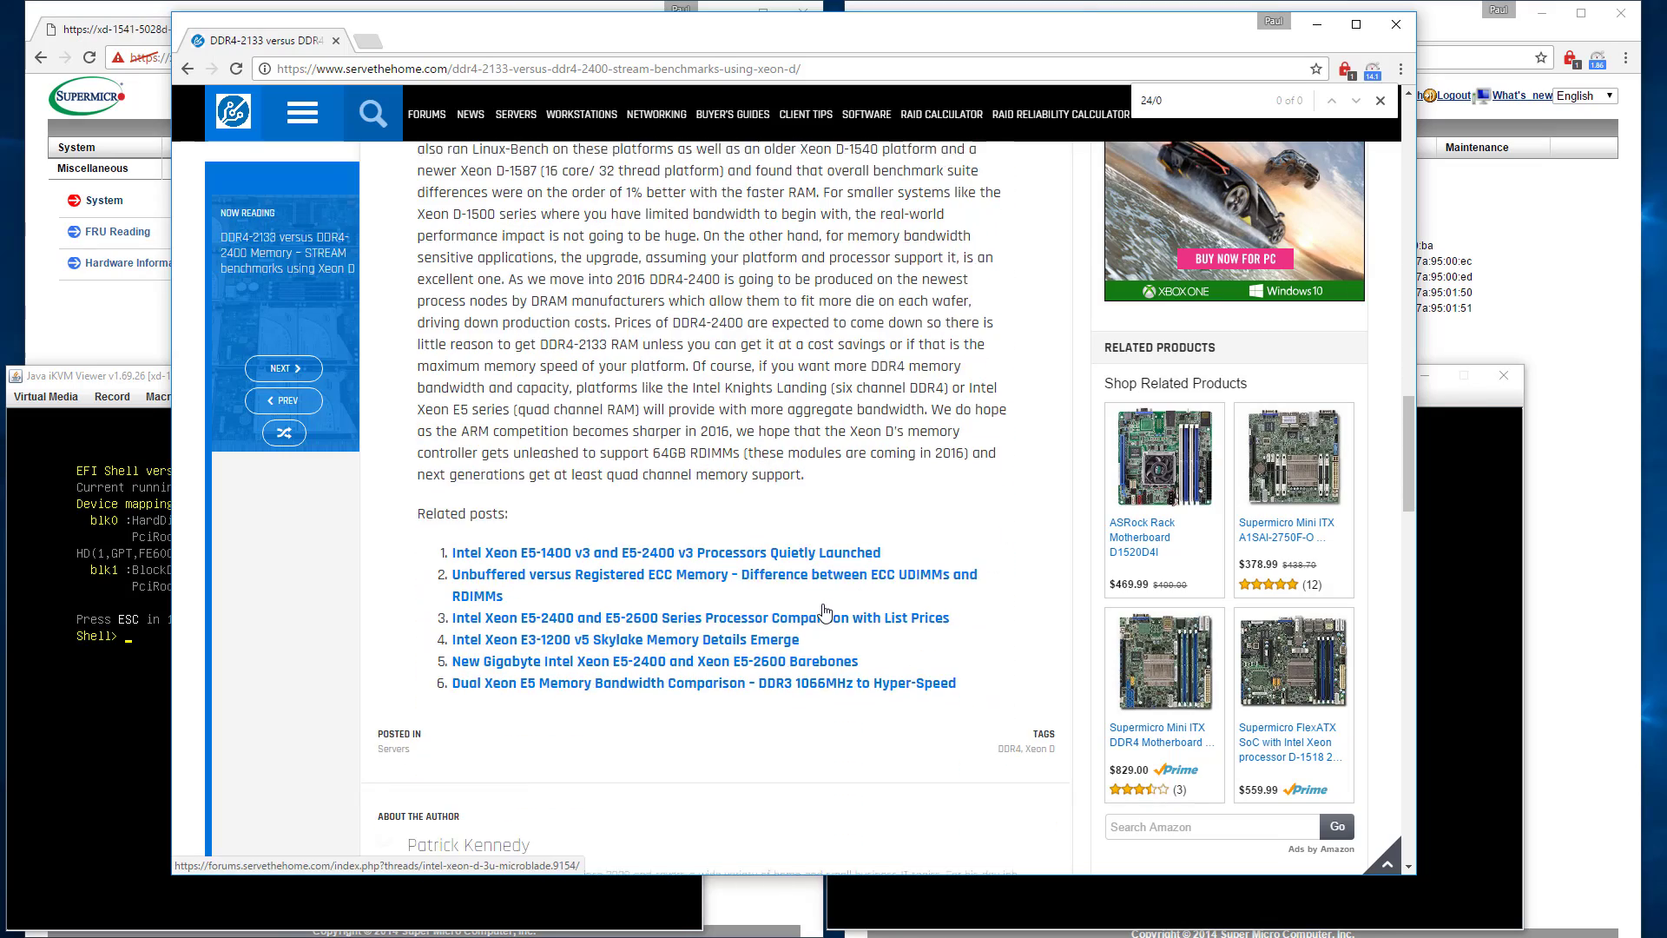
{"action": "scroll", "coordinate": [824, 613], "scroll_direction": "up", "scroll_amount": 4}
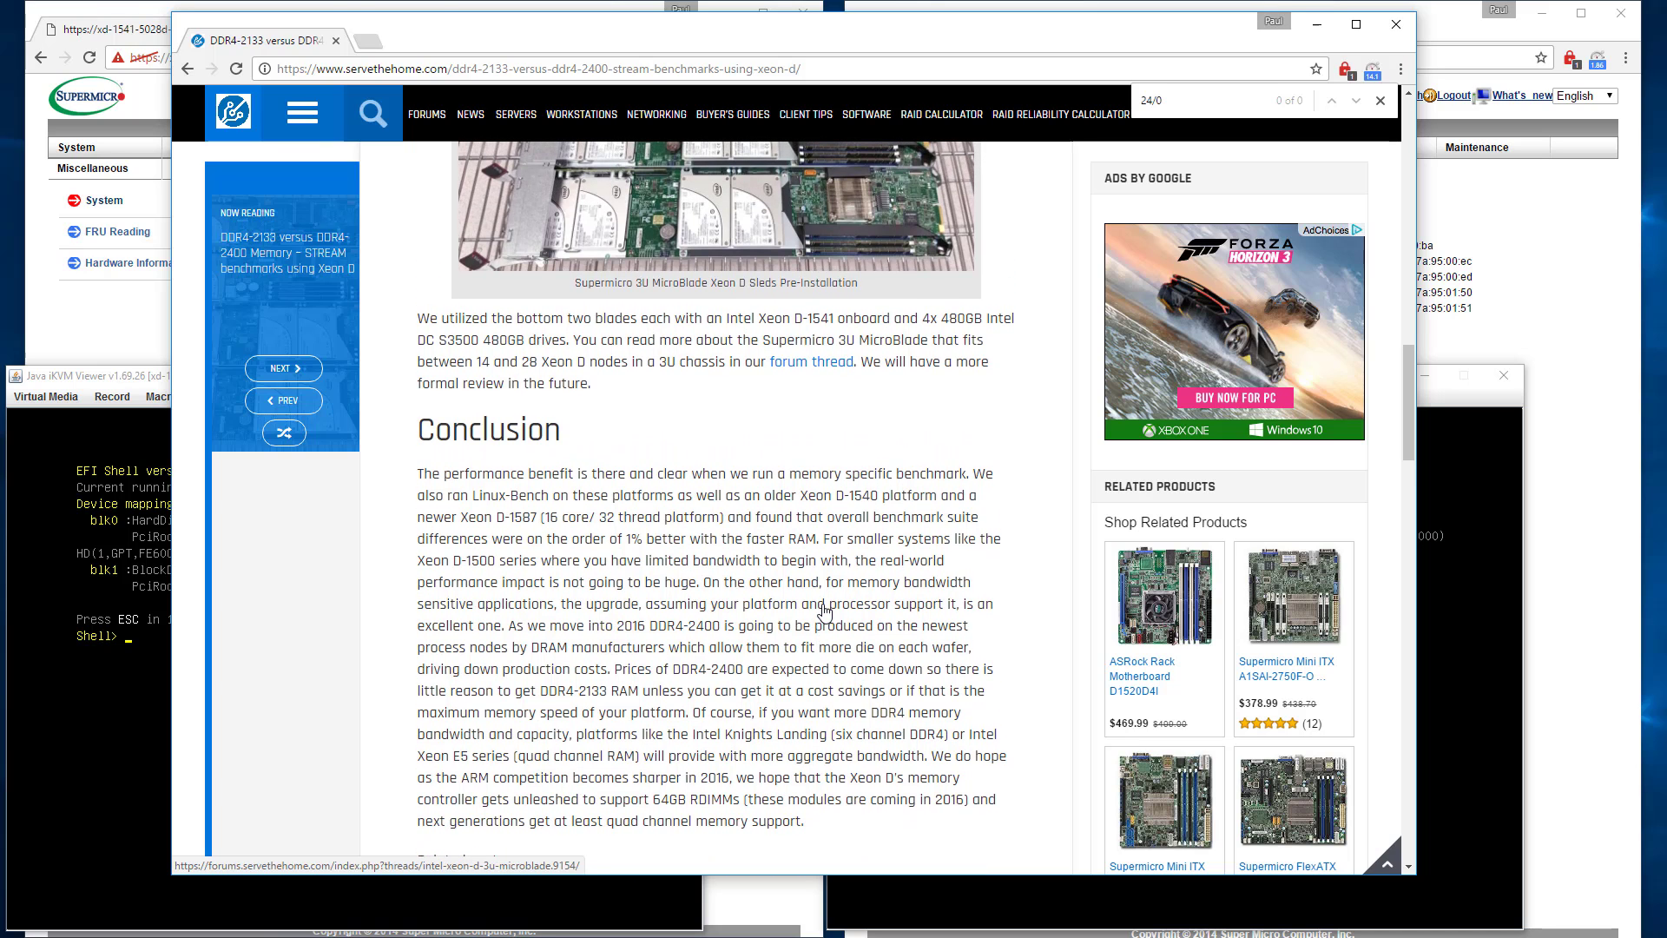
{"action": "scroll", "coordinate": [824, 612], "scroll_direction": "up", "scroll_amount": 5}
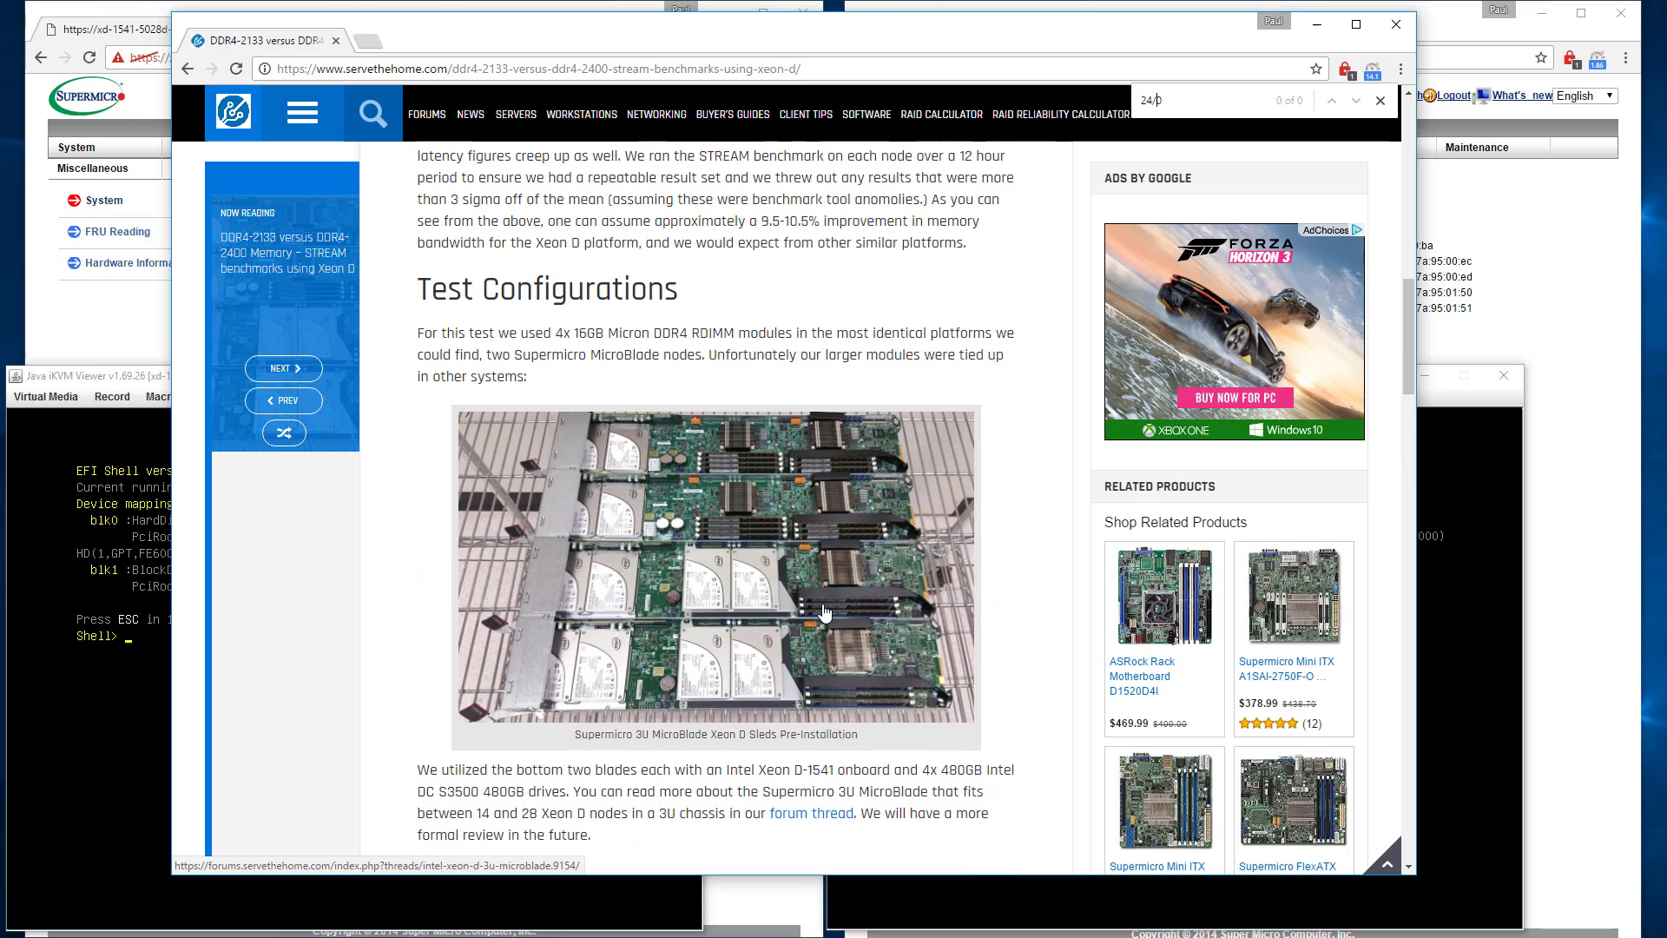
{"action": "scroll", "coordinate": [824, 613], "scroll_direction": "up", "scroll_amount": 4}
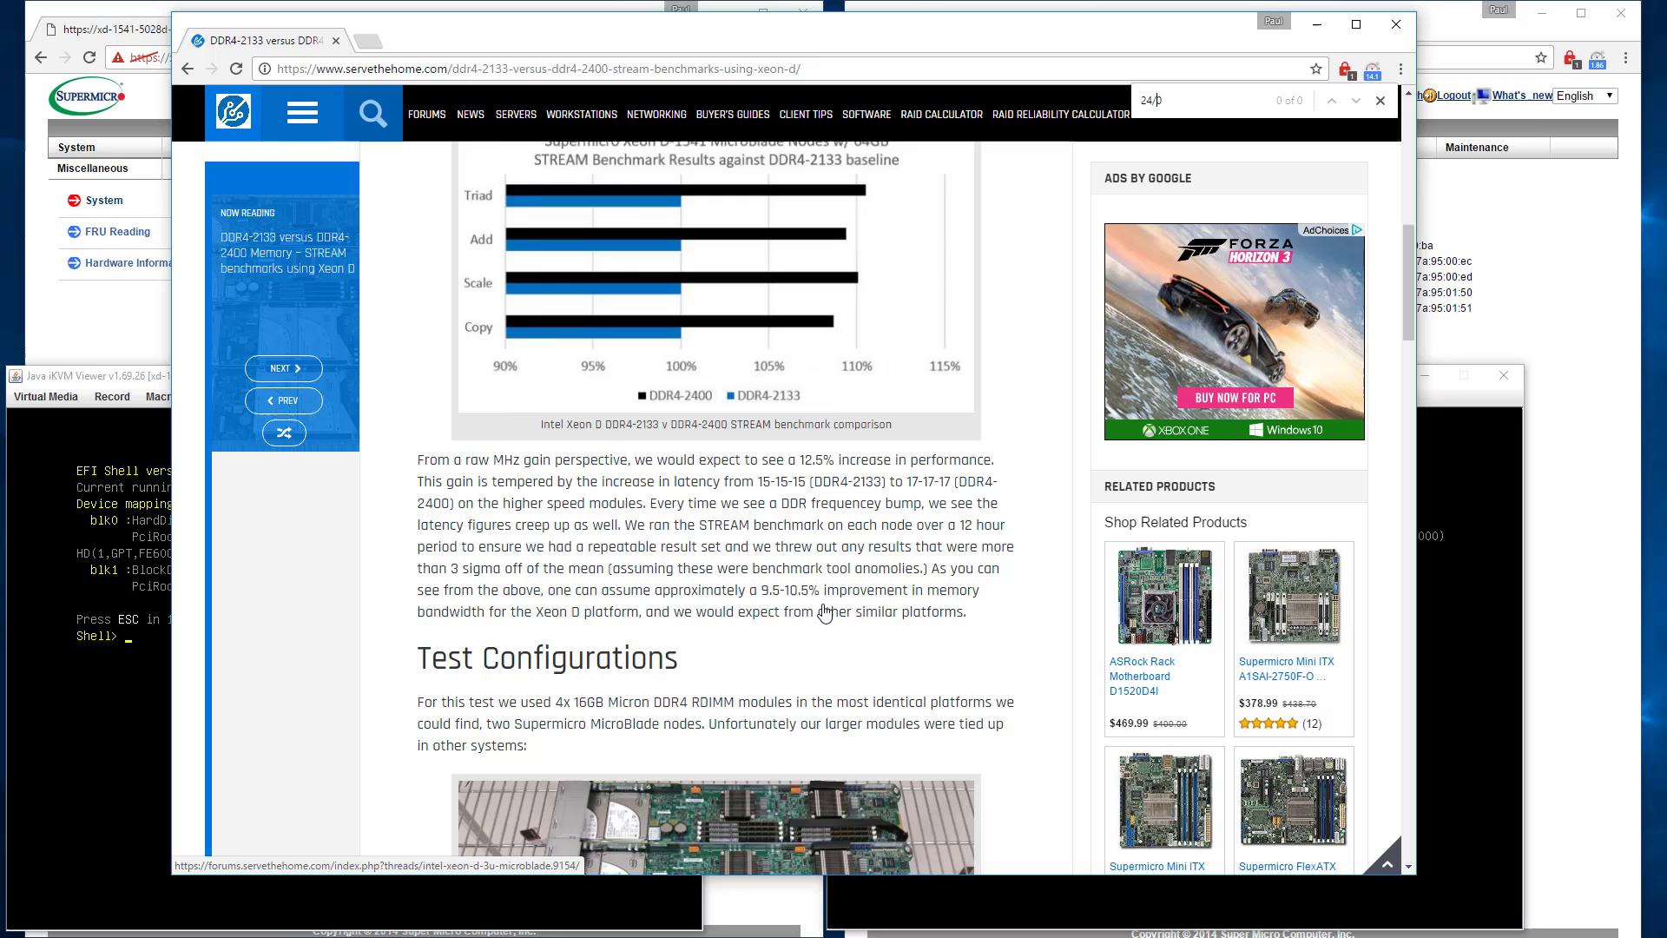
{"action": "scroll", "coordinate": [824, 613], "scroll_direction": "up", "scroll_amount": 8}
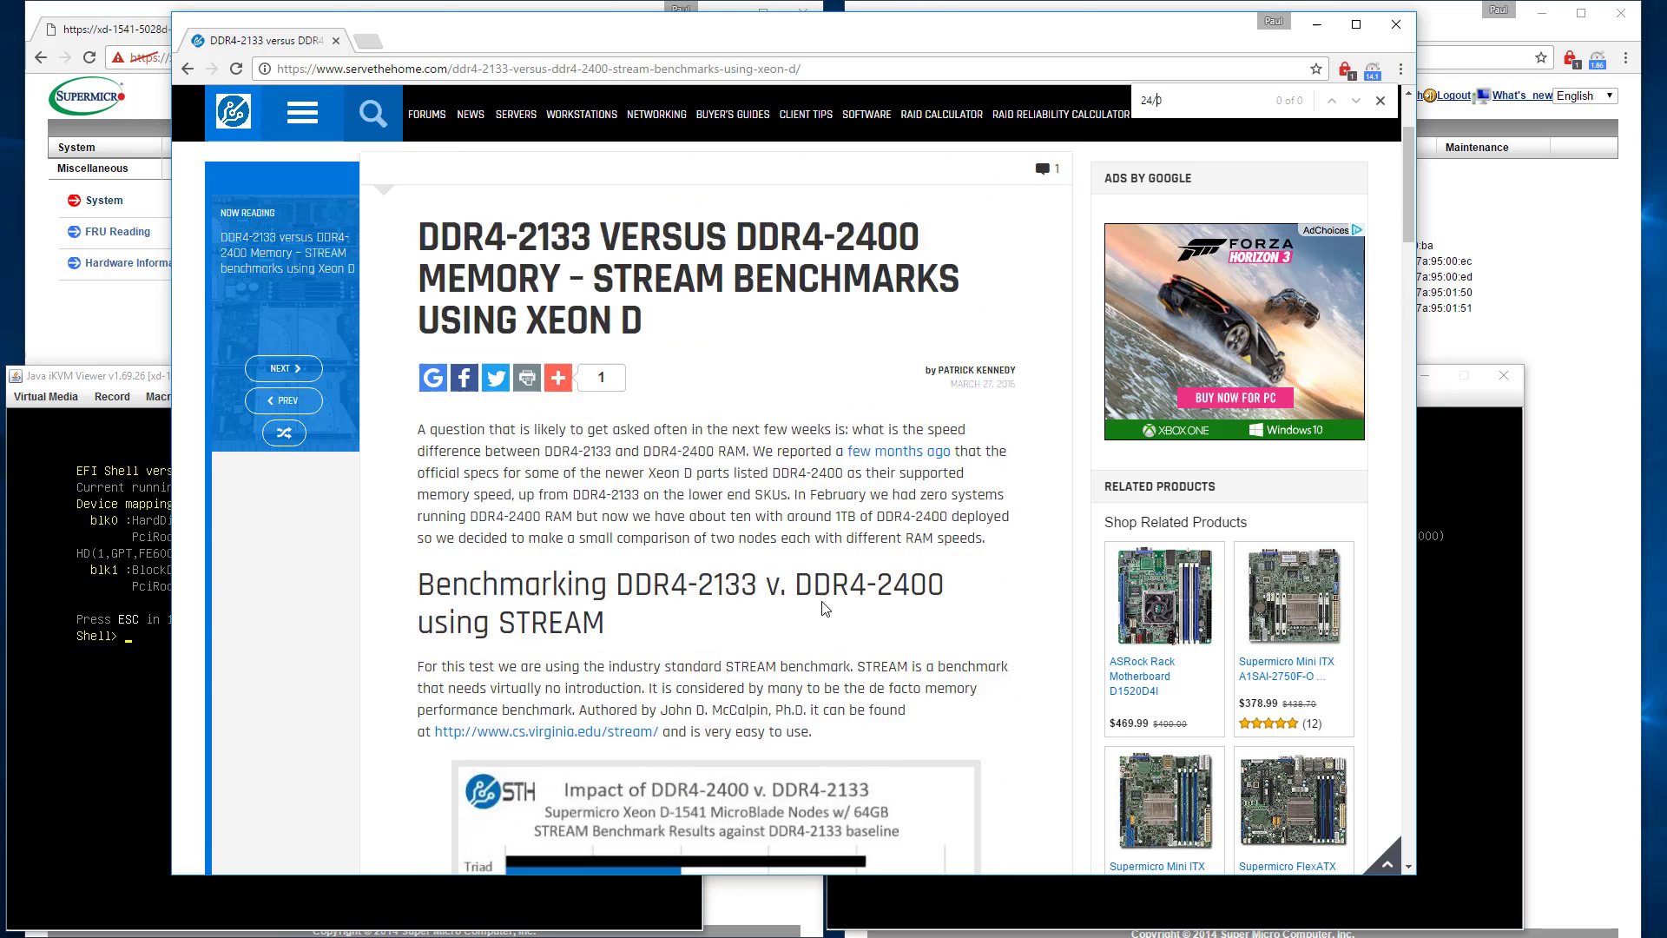
{"action": "scroll", "coordinate": [824, 607], "scroll_direction": "down", "scroll_amount": 3}
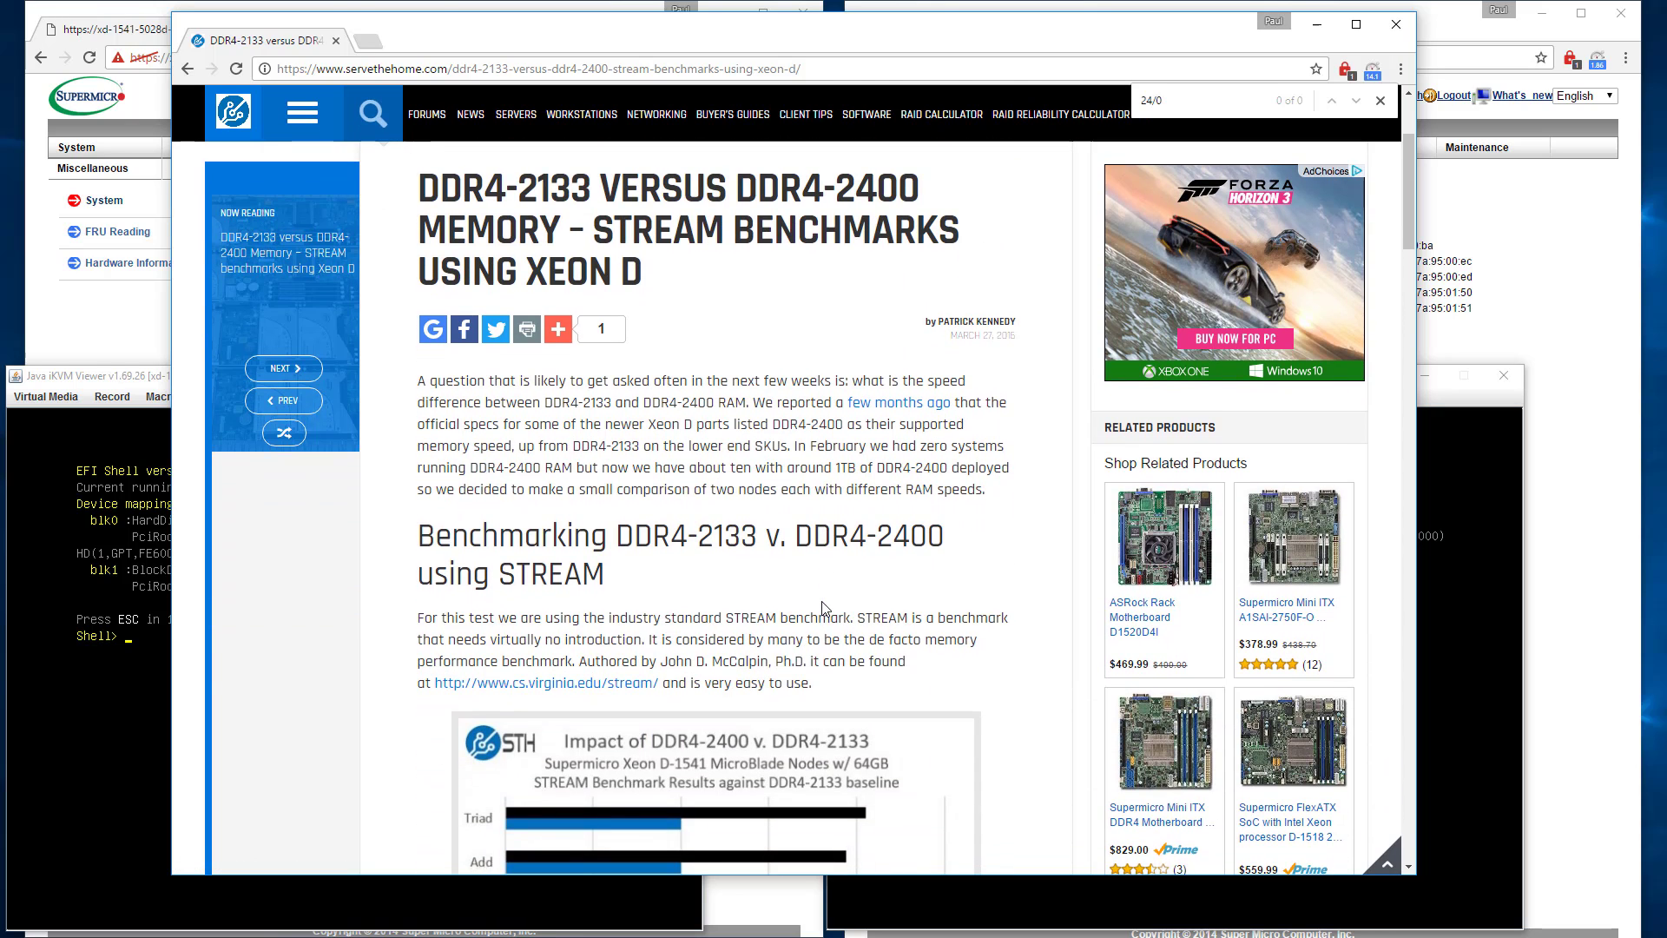
- Minimize the DDR4 article, then open and dismiss xd-1567's Power Control menu
{"action": "left_click", "coordinate": [1317, 23]}
{"action": "left_click", "coordinate": [1216, 396]}
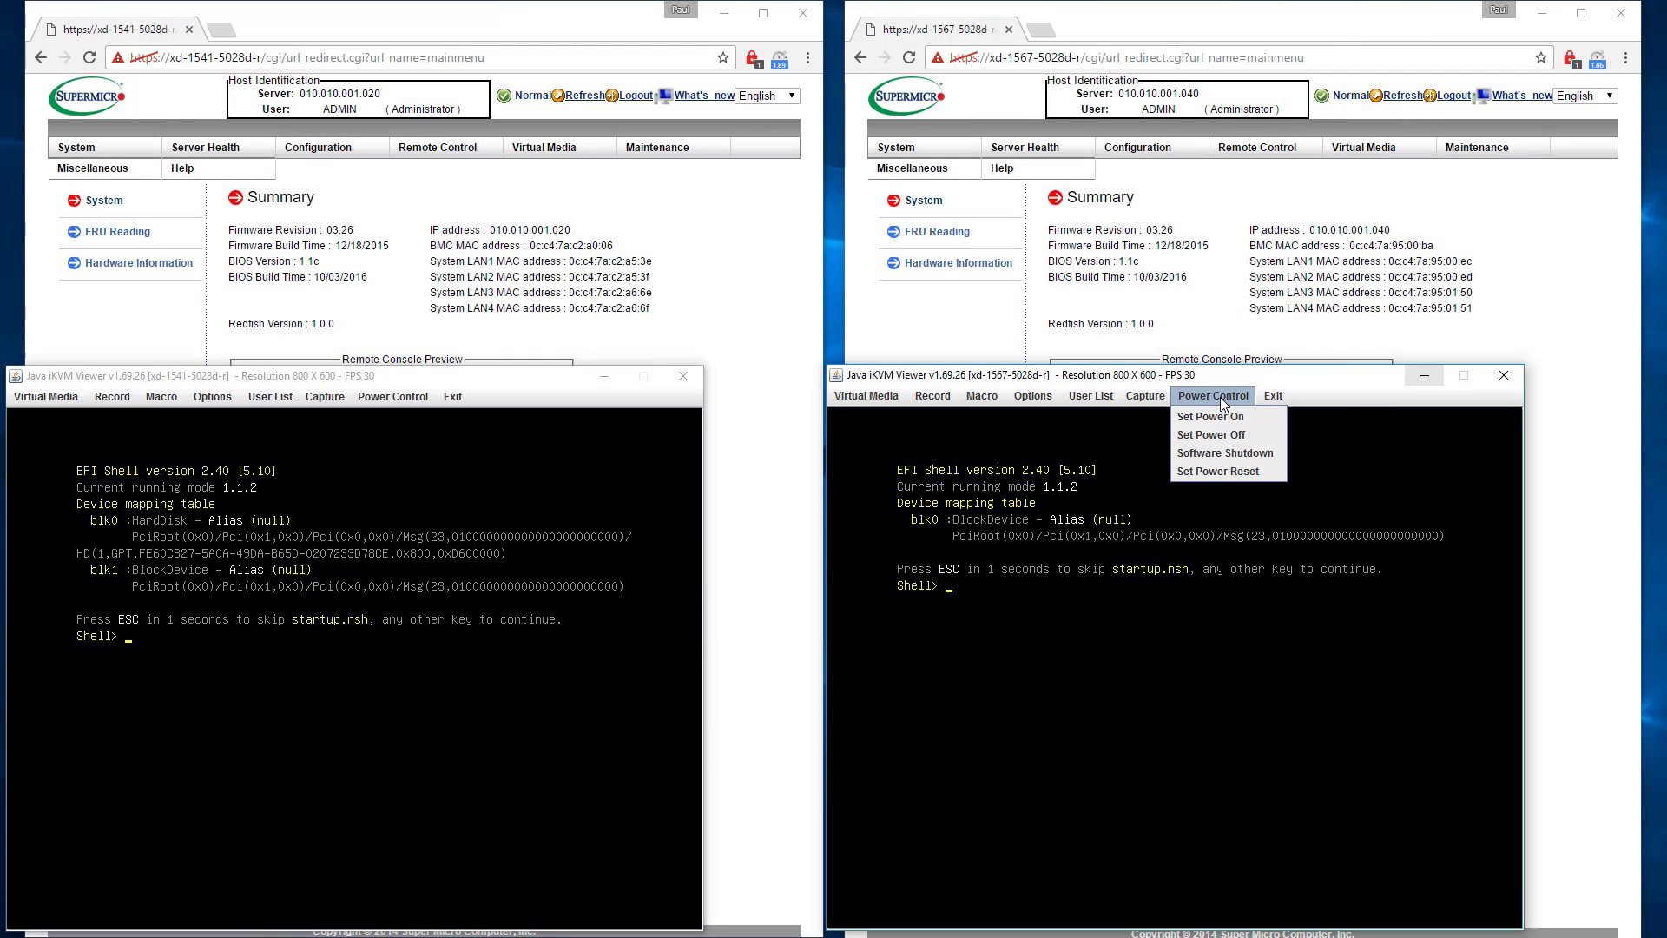
{"action": "left_click", "coordinate": [1221, 465]}
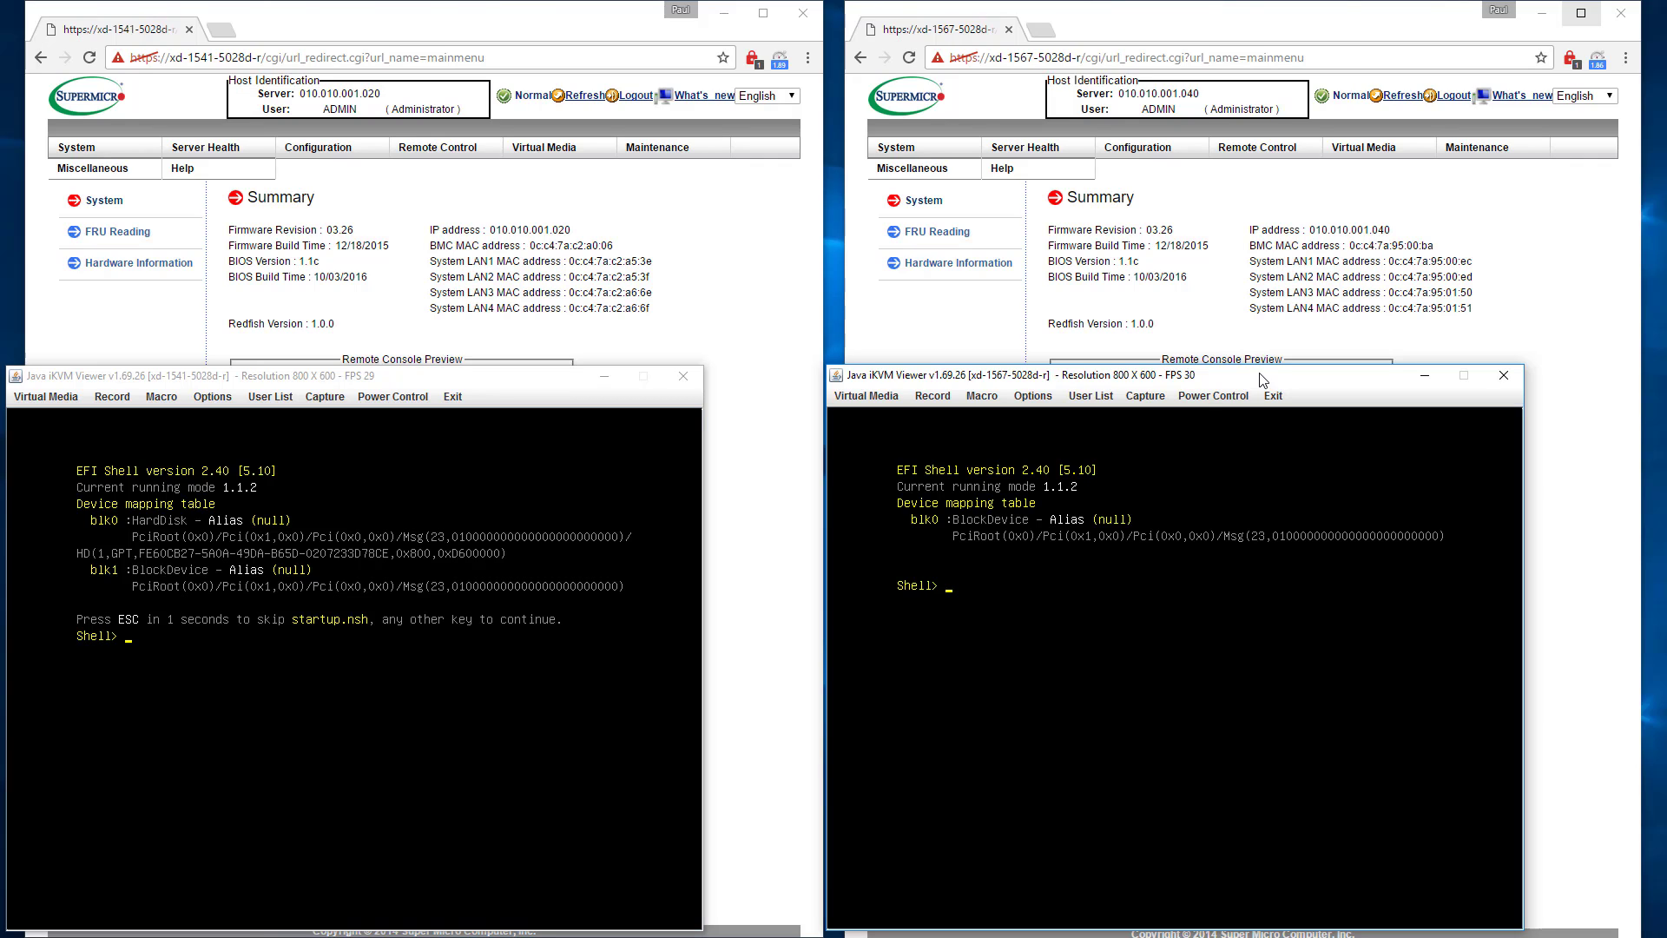
- Power-reset xd-1567 via Set Power Reset, then bring its console forward to watch it boot
{"action": "left_click", "coordinate": [1212, 396]}
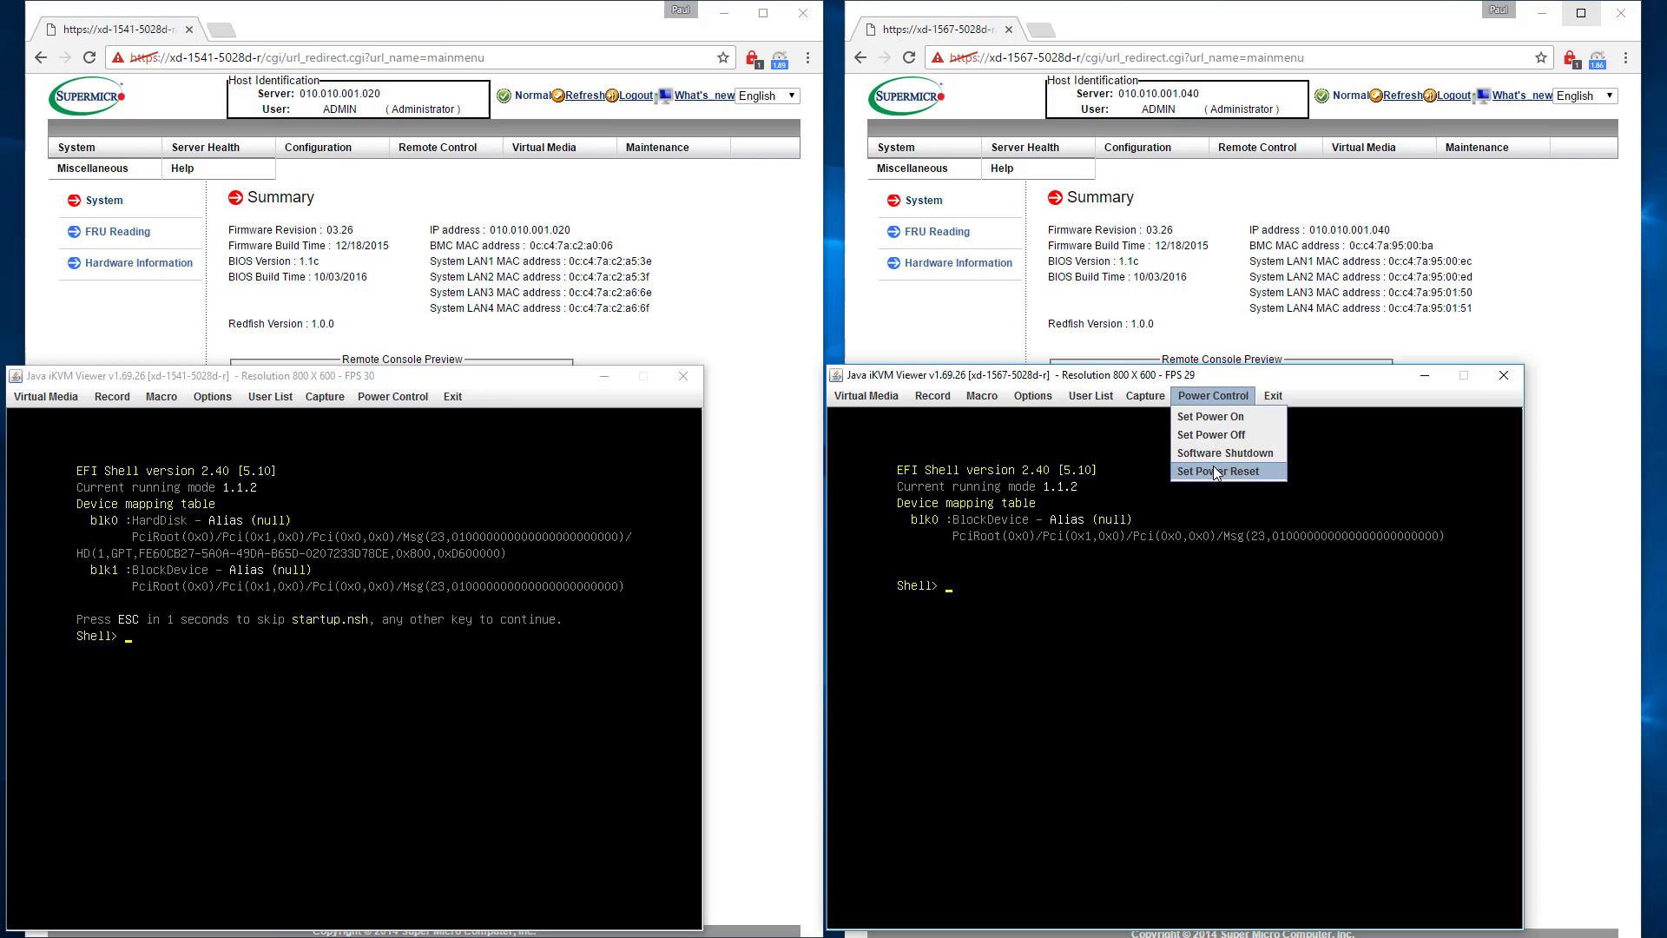
{"action": "left_click", "coordinate": [1212, 465]}
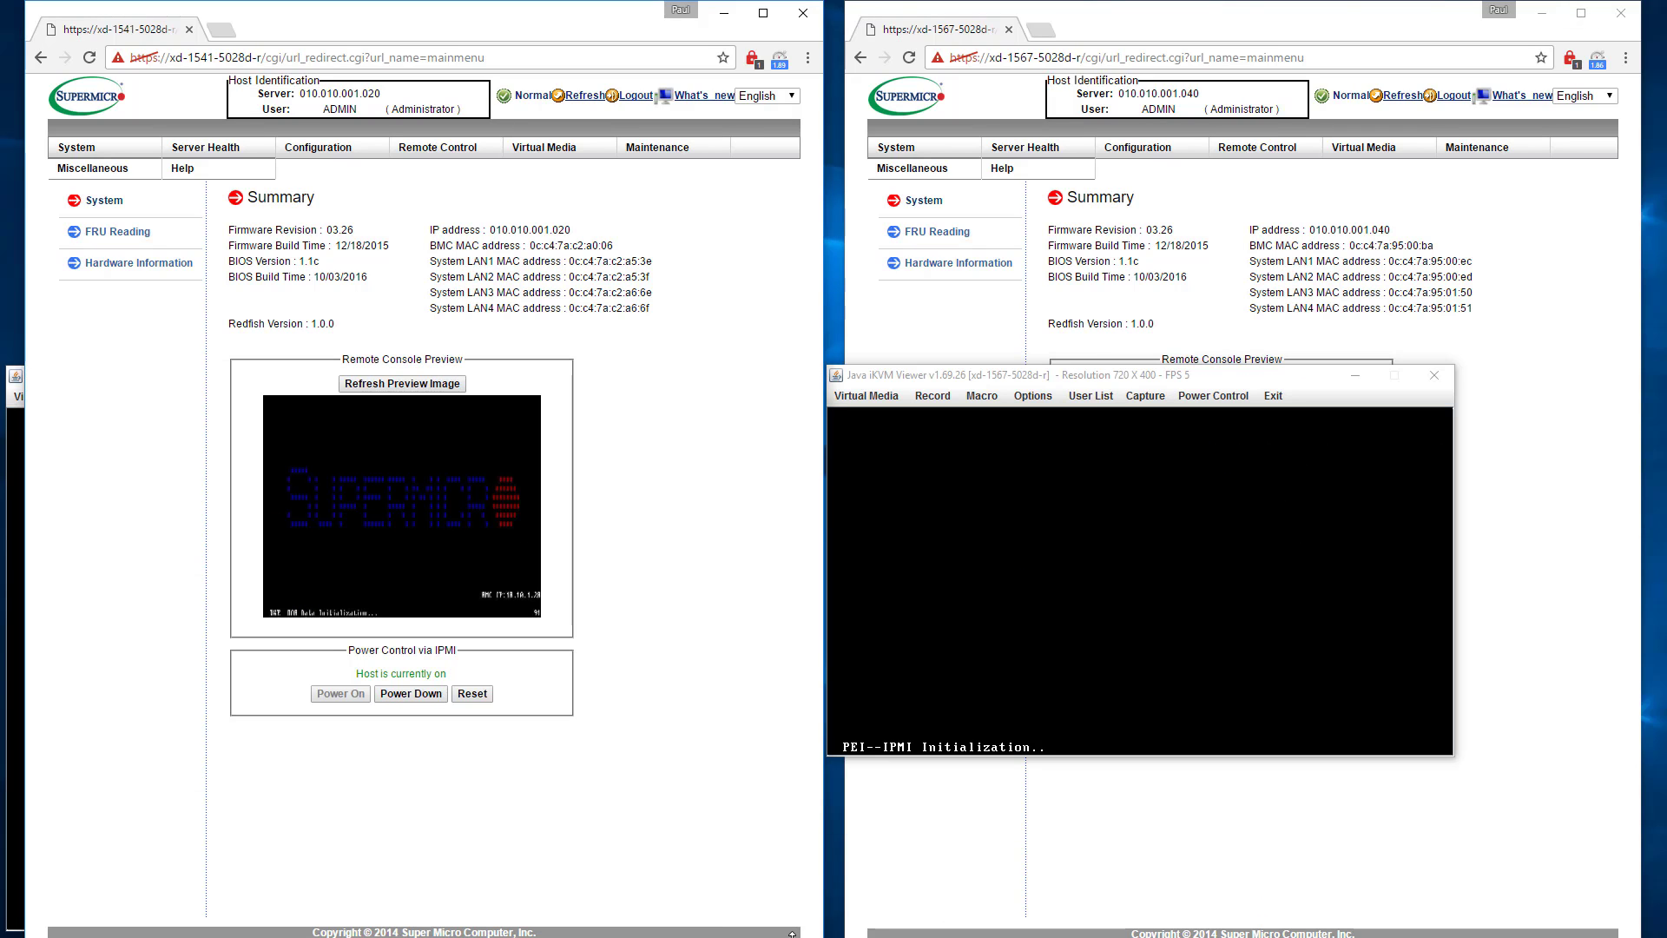
{"action": "left_click", "coordinate": [990, 788]}
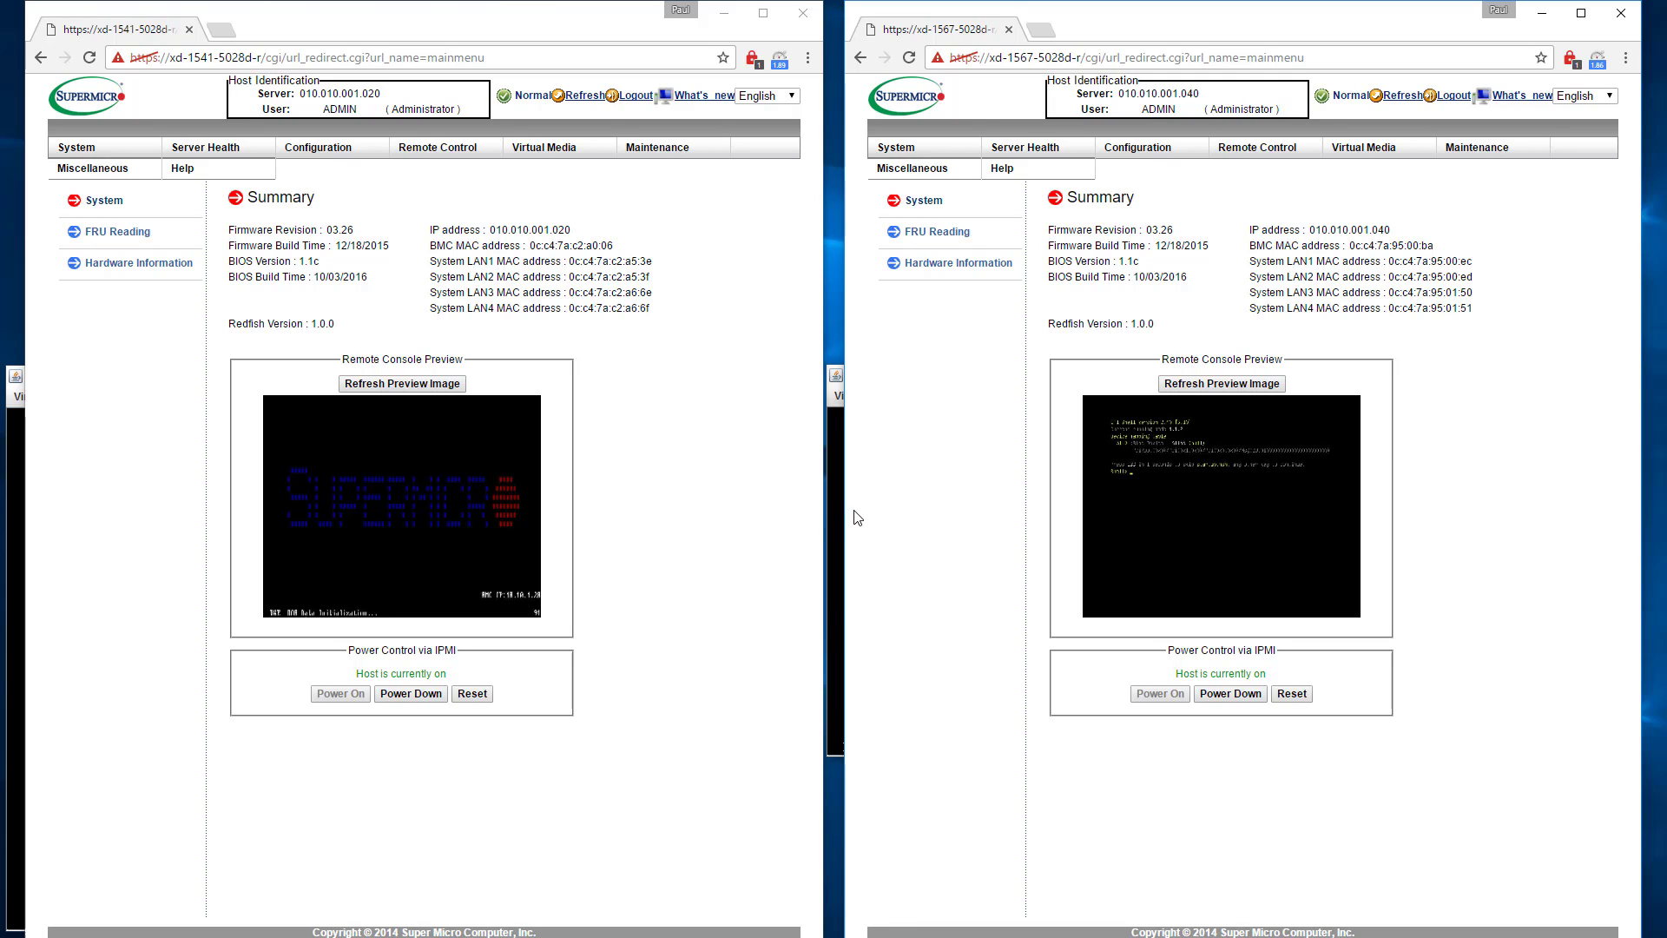
{"action": "left_click", "coordinate": [19, 553]}
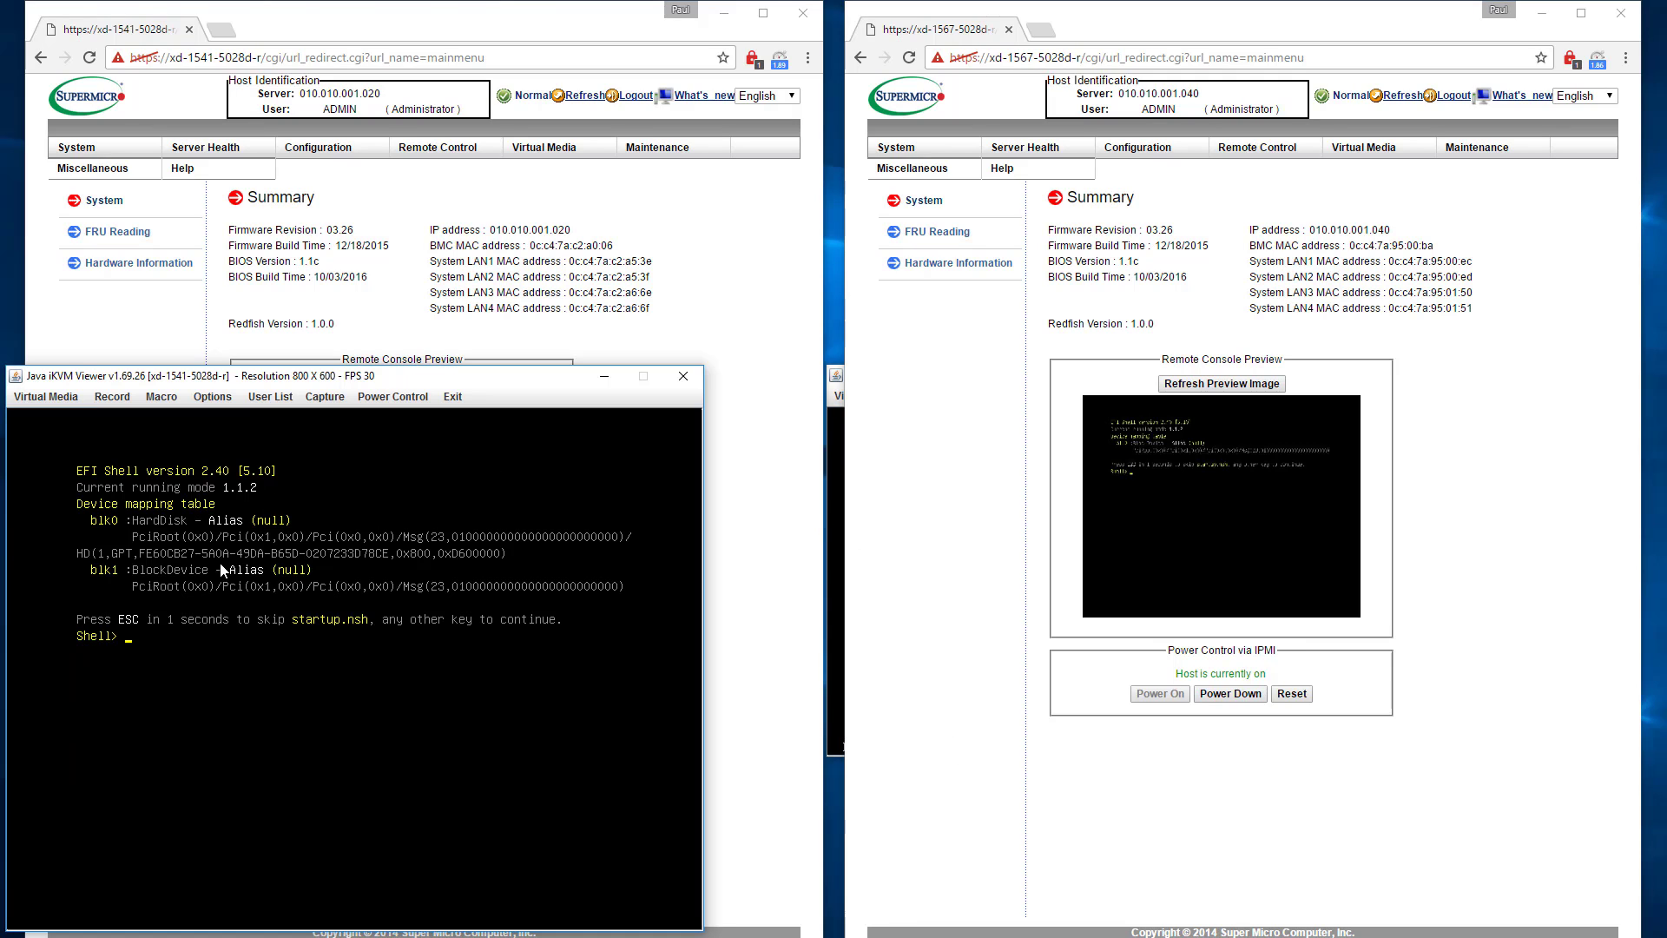
{"action": "left_click", "coordinate": [836, 577]}
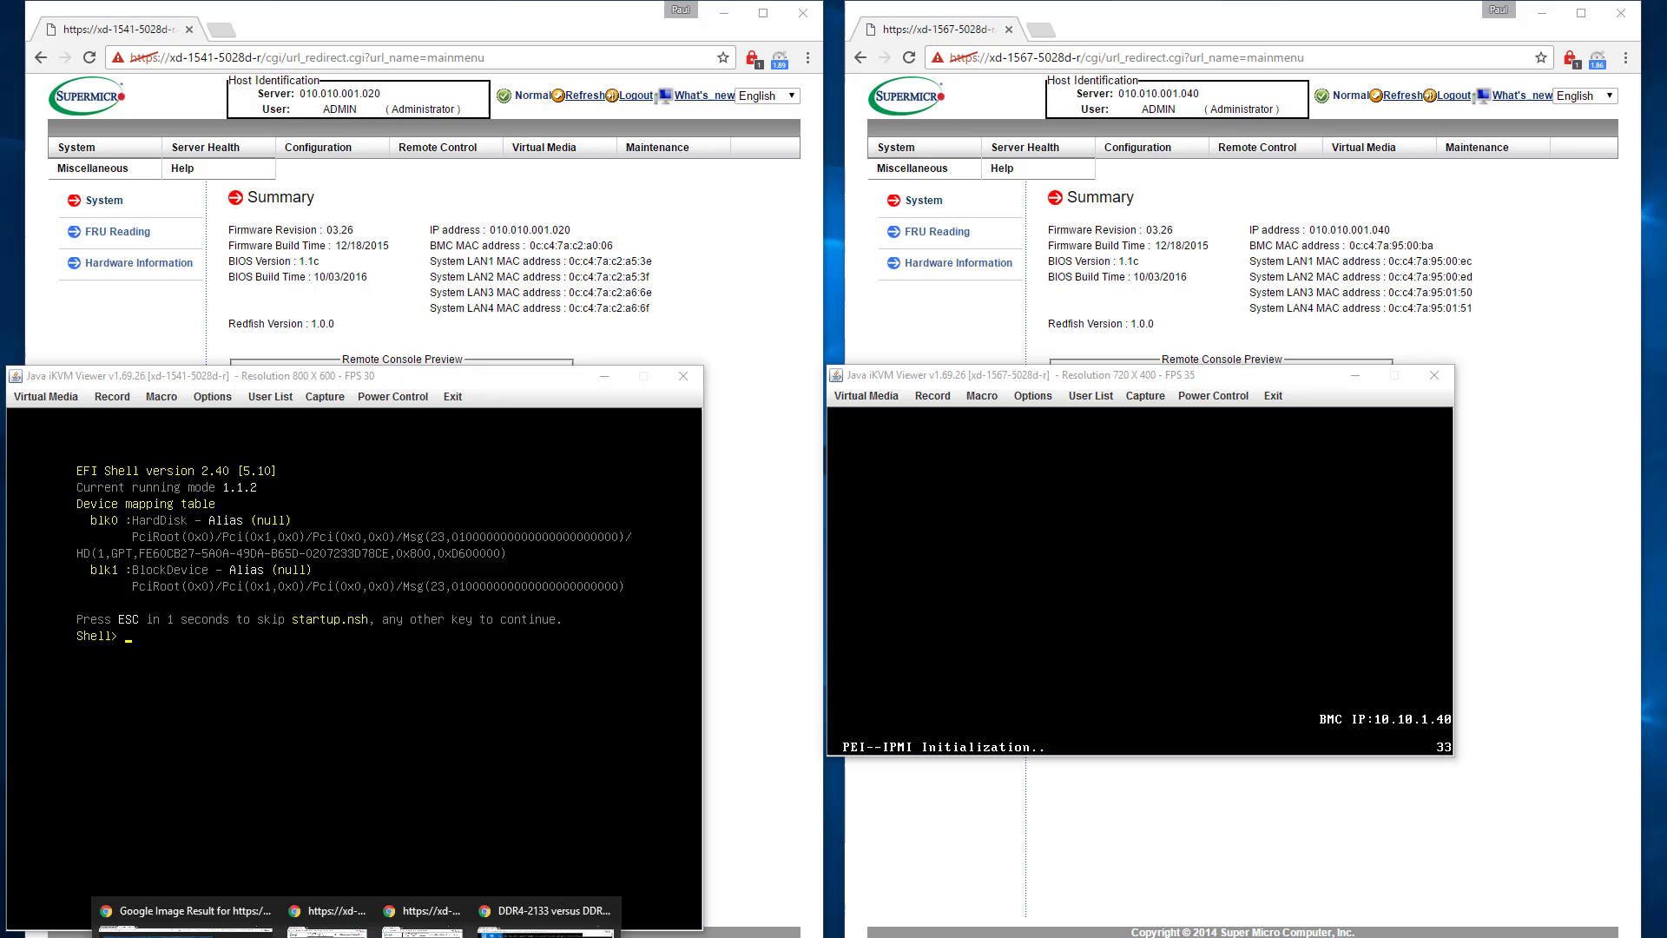
- Review the DDR4-2400 vs DDR4-2133 STREAM chart in the article, then minimize Chrome
{"action": "left_click", "coordinate": [570, 917]}
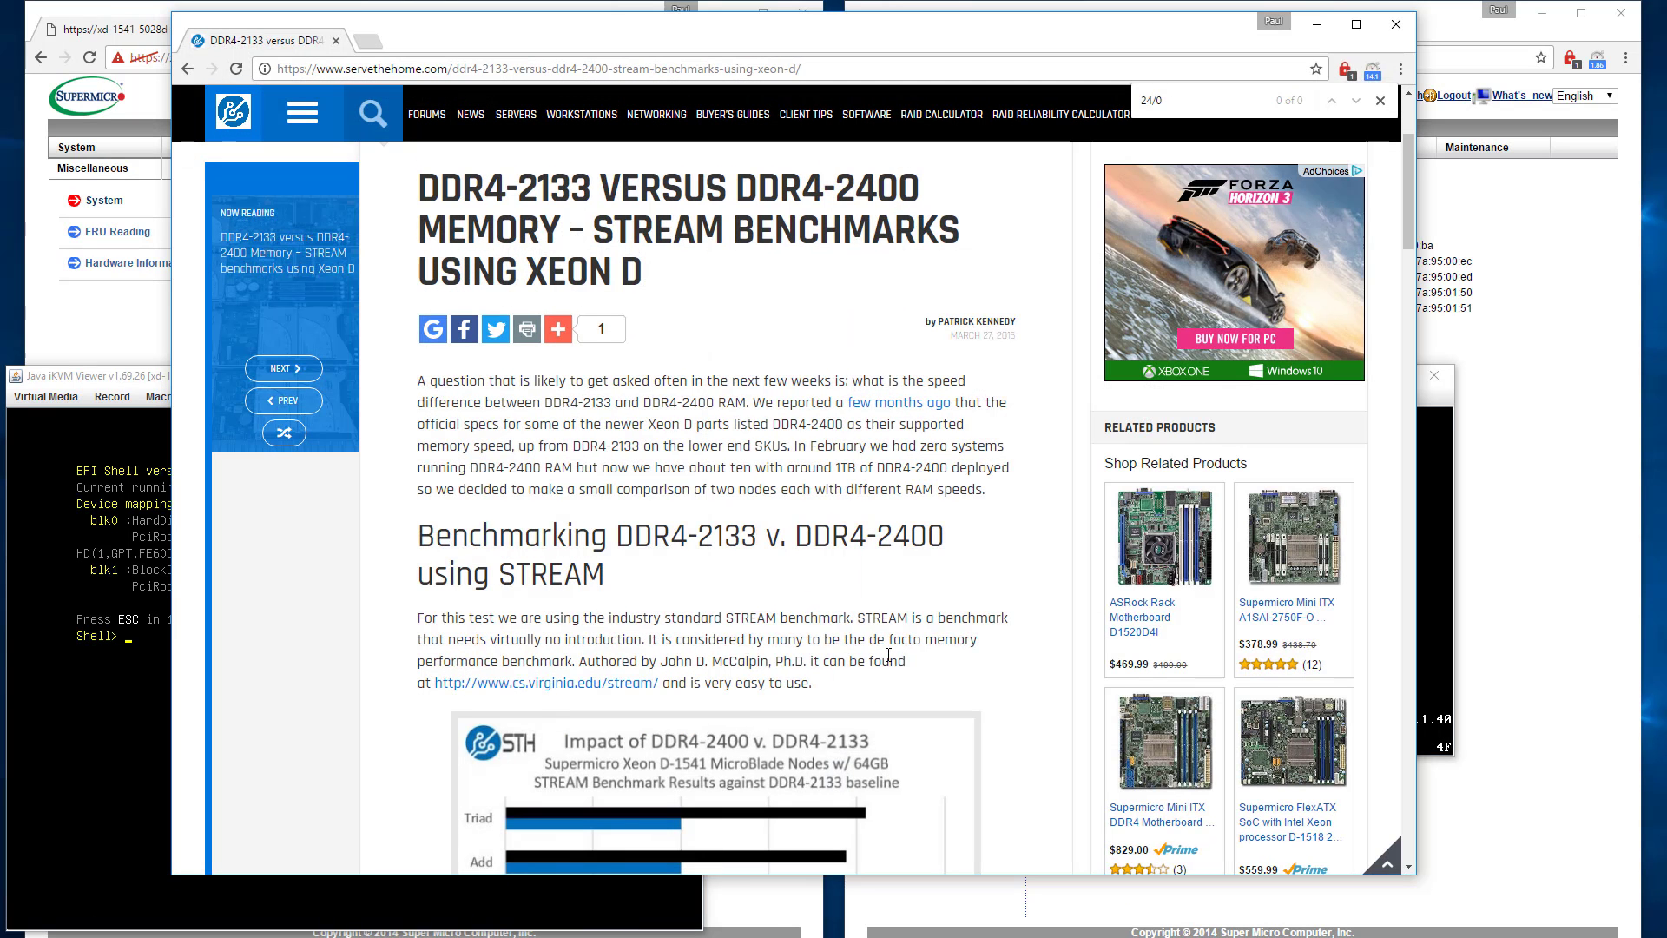
{"action": "scroll", "coordinate": [888, 658], "scroll_direction": "down", "scroll_amount": 2}
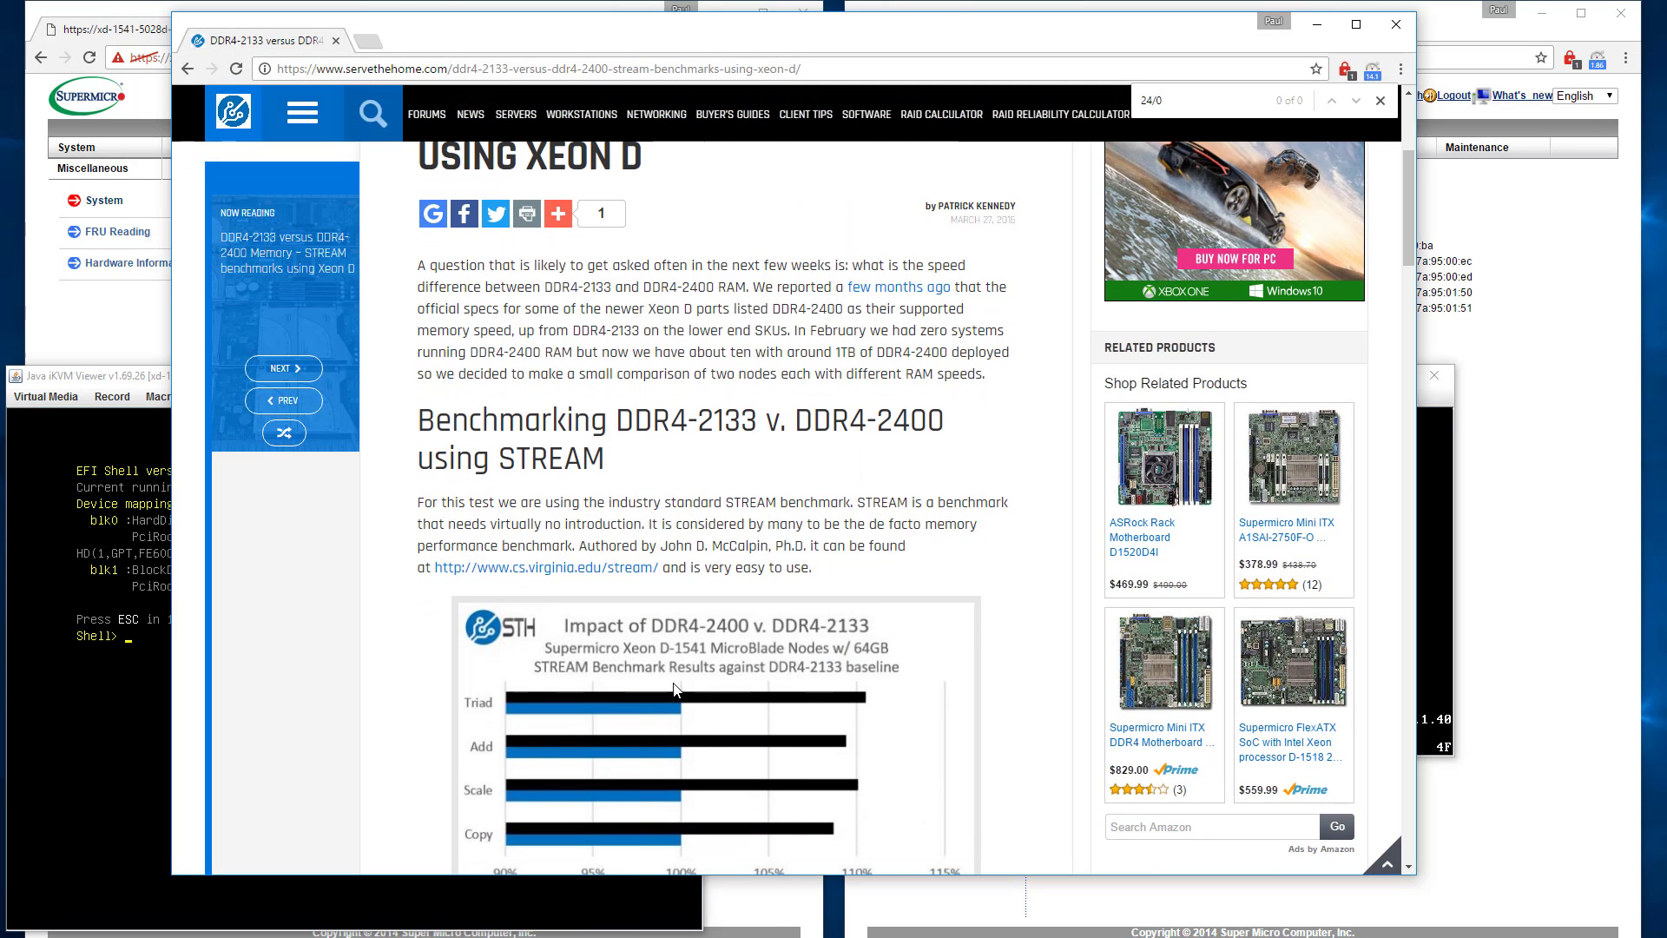
{"action": "scroll", "coordinate": [676, 689], "scroll_direction": "down", "scroll_amount": 3}
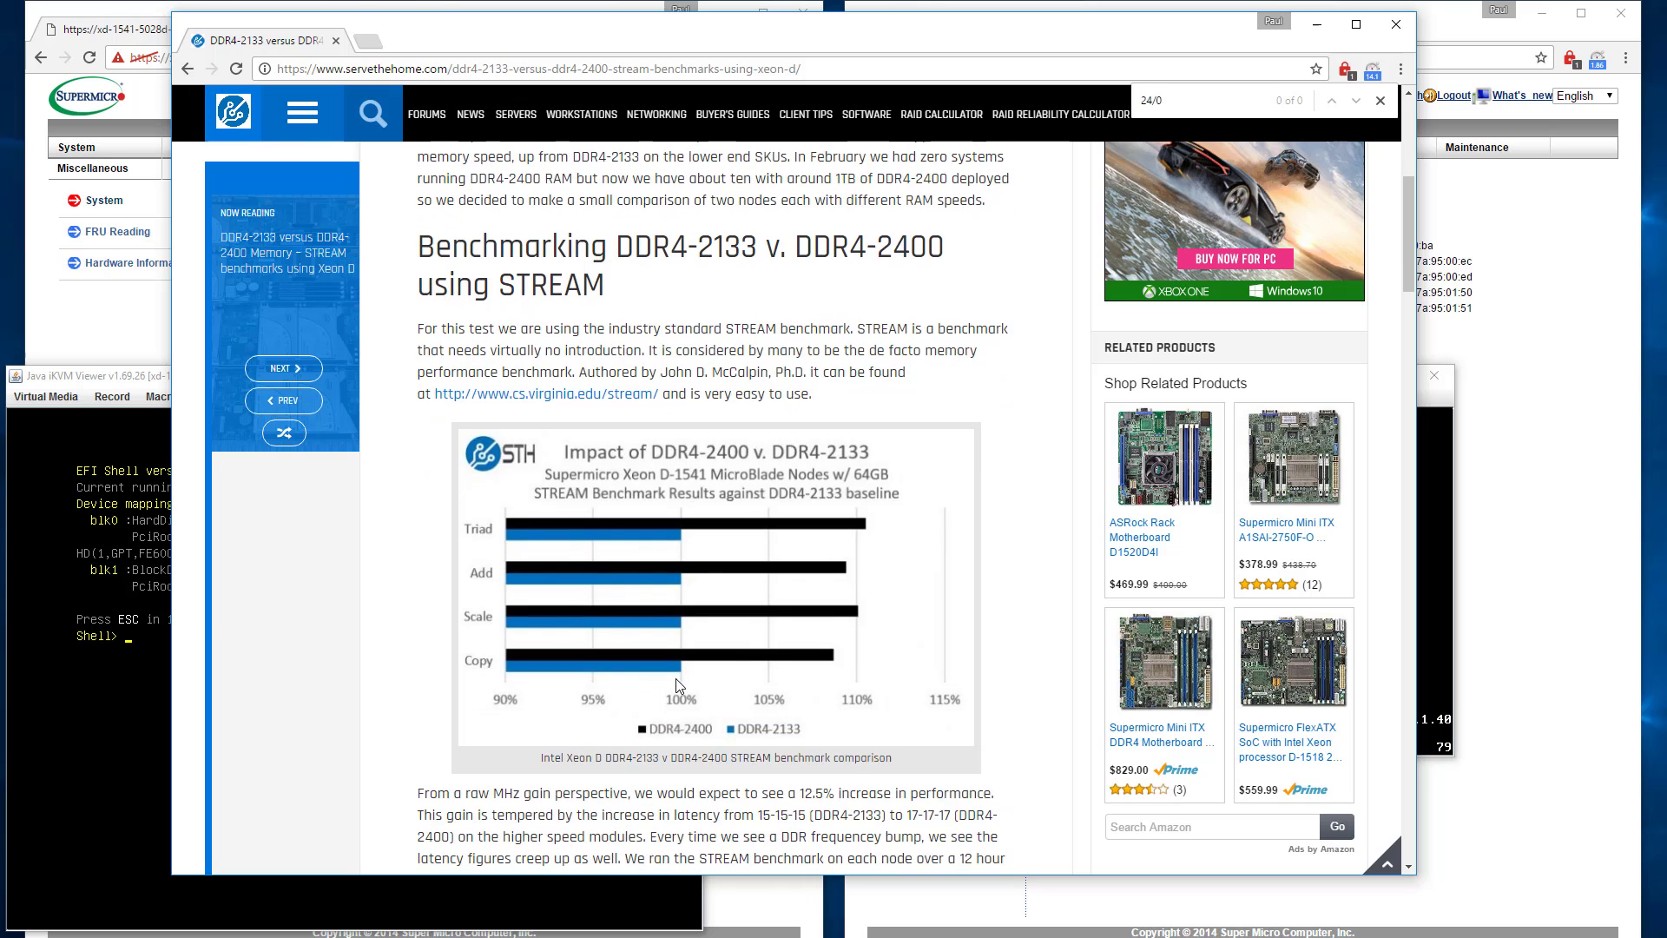
{"action": "scroll", "coordinate": [679, 686], "scroll_direction": "up", "scroll_amount": 5}
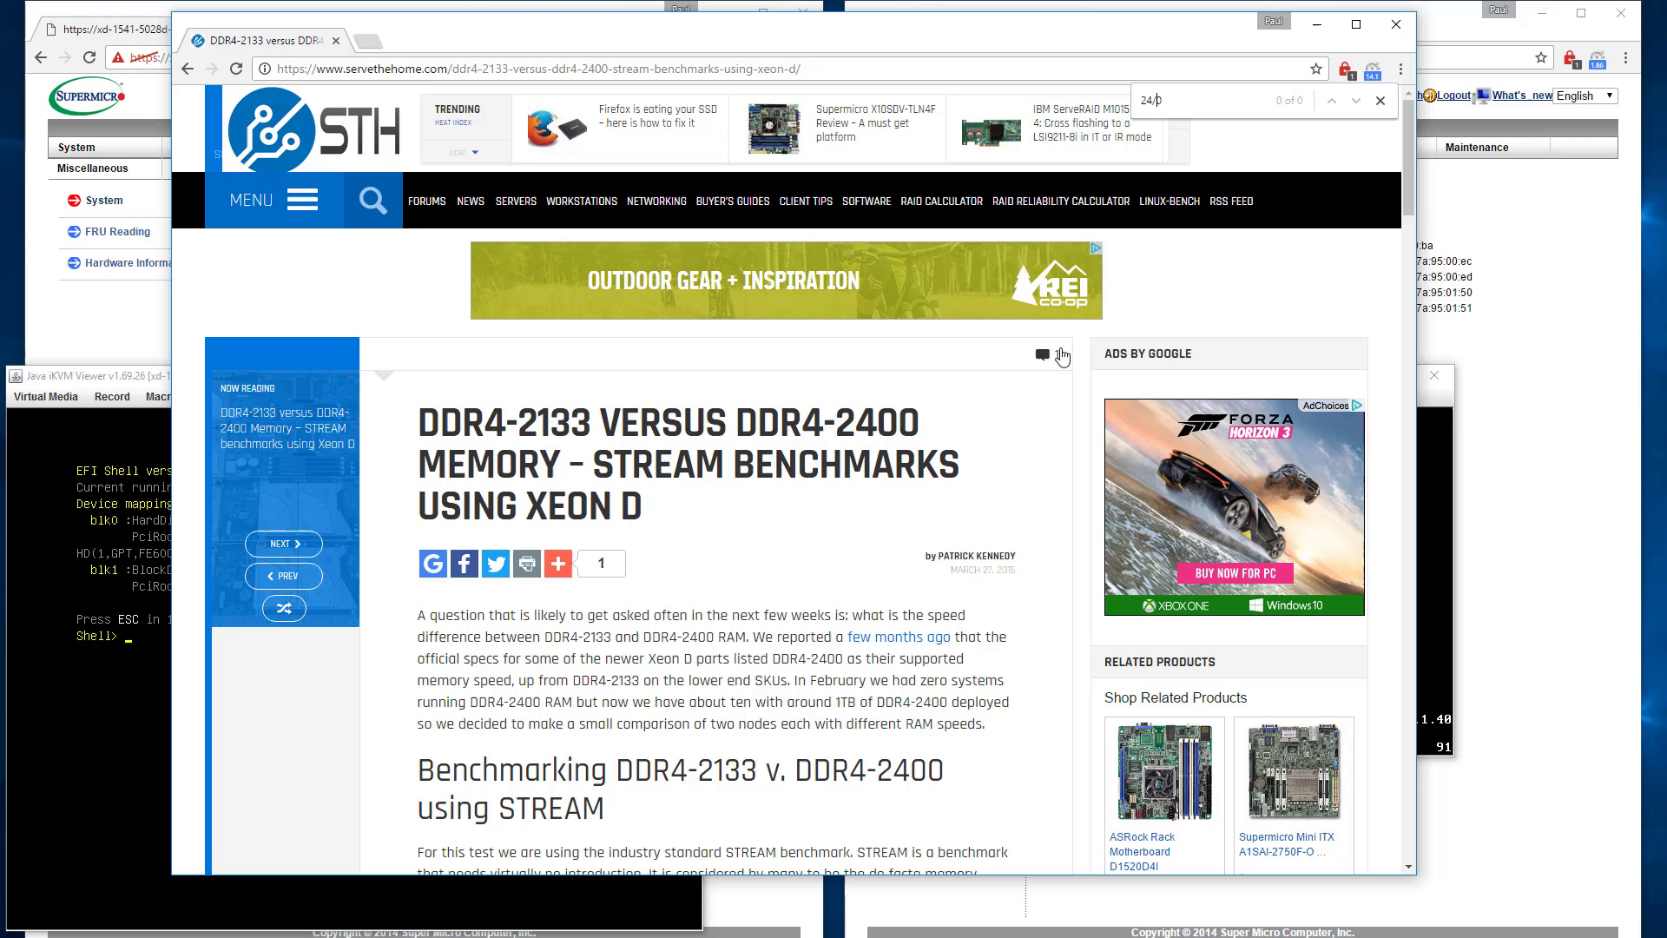
{"action": "left_click", "coordinate": [1317, 24]}
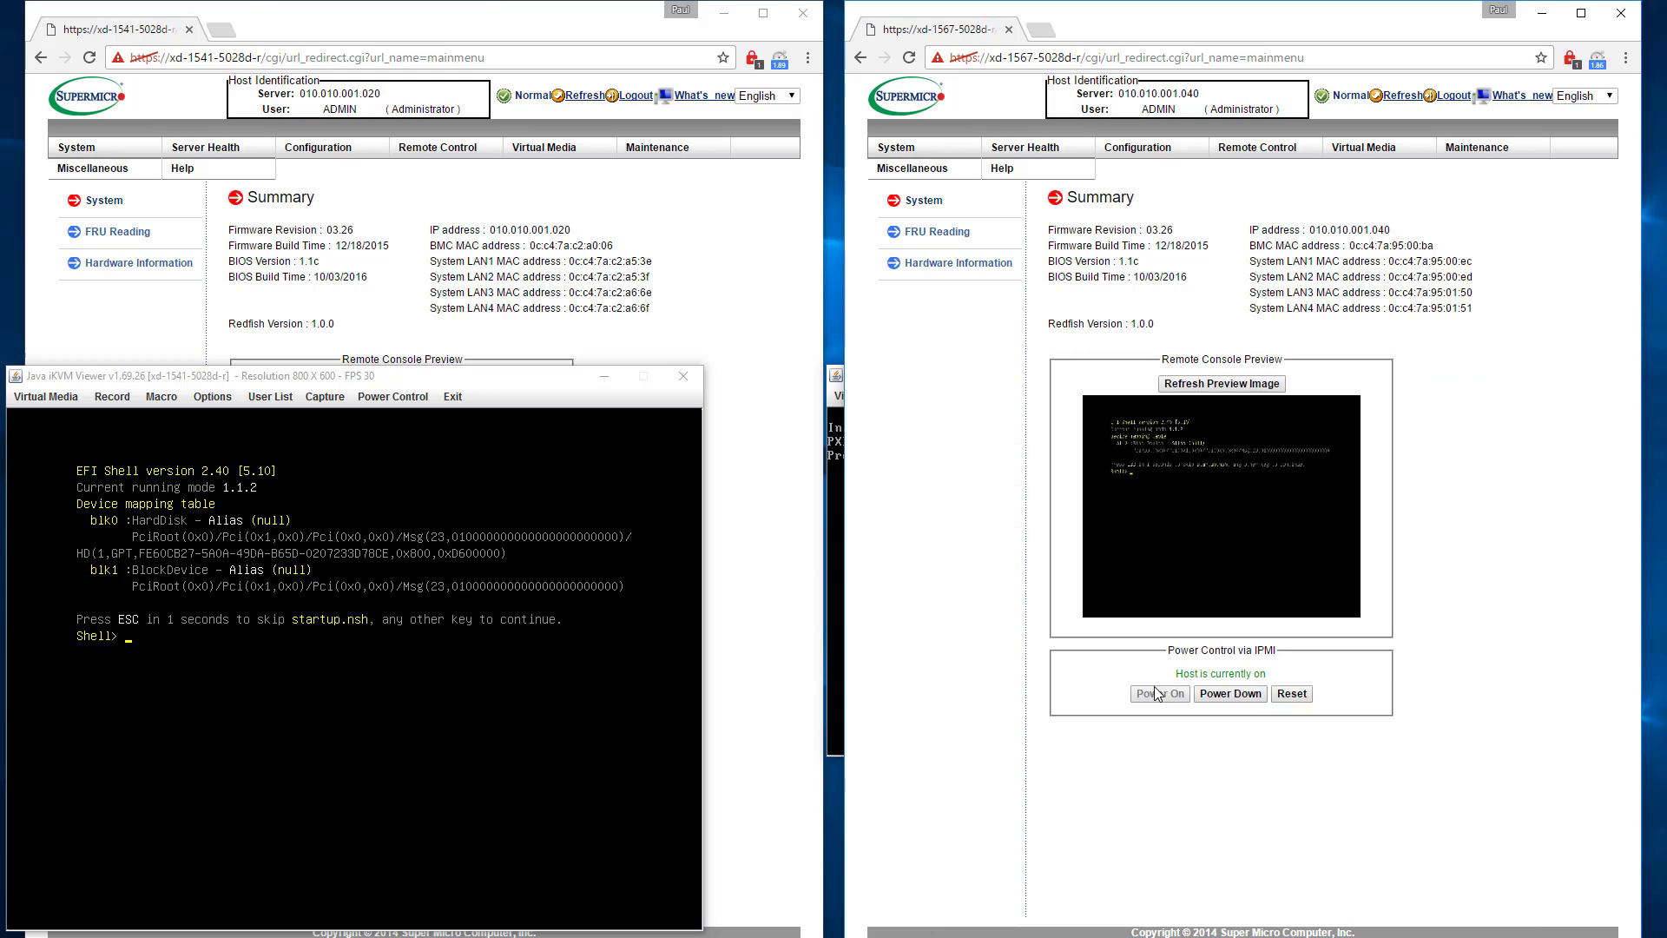
- Bring the xd-1567 console forward and power-reset the server again
{"action": "left_click", "coordinate": [837, 687]}
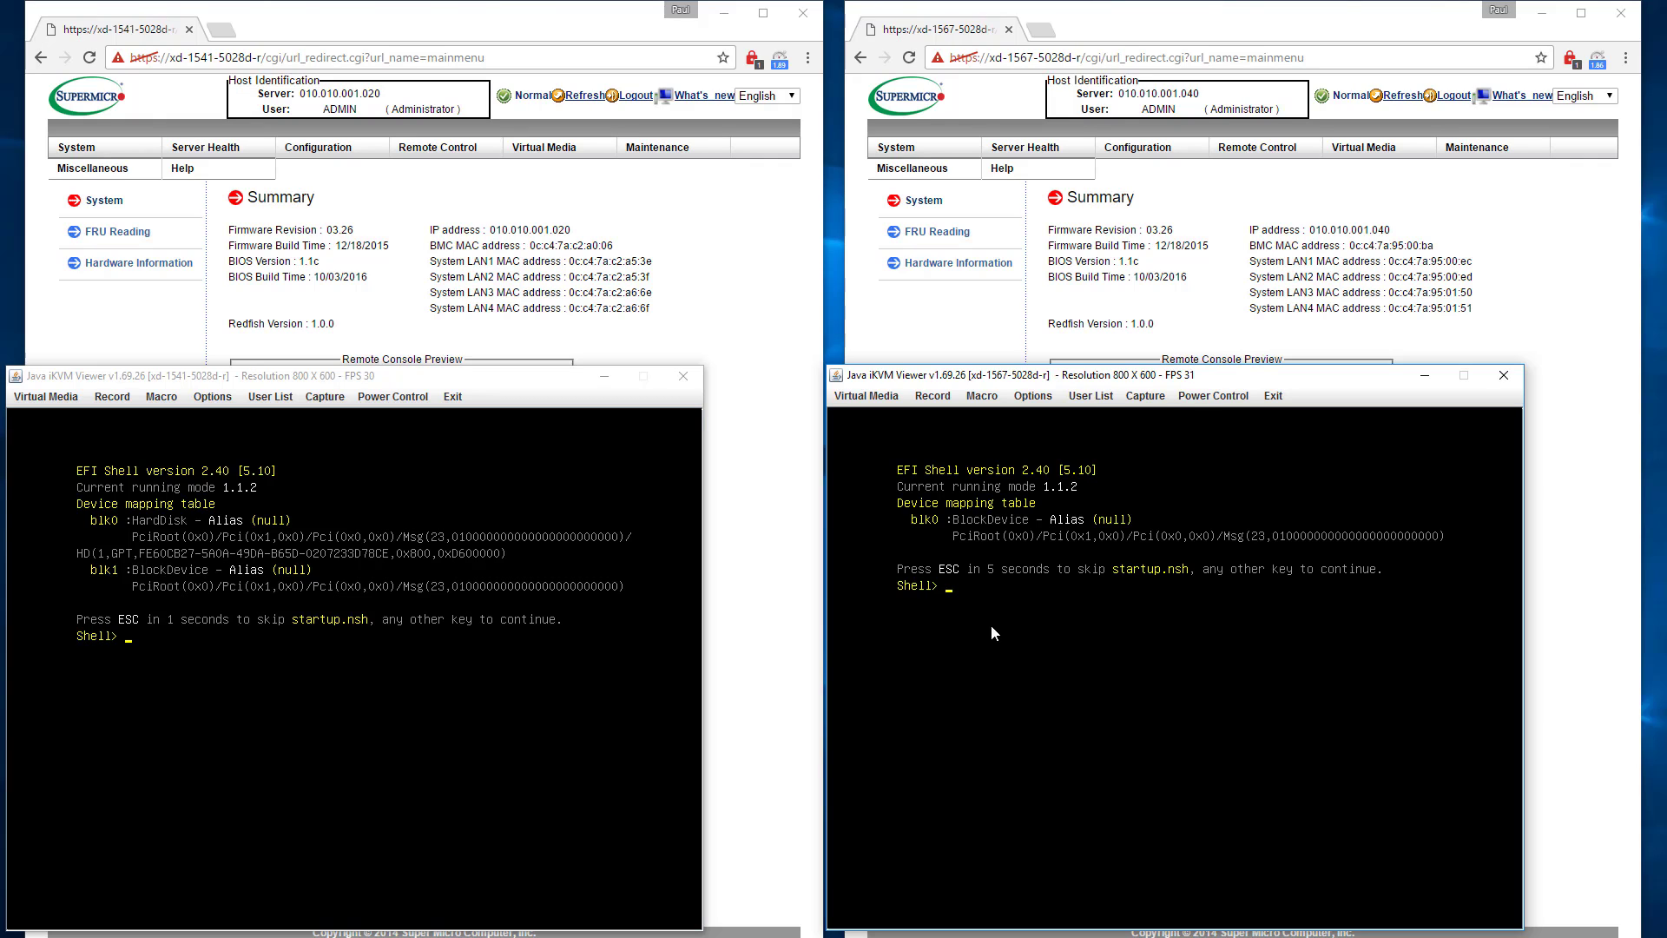
{"action": "left_click", "coordinate": [1213, 396]}
{"action": "left_click", "coordinate": [1223, 471]}
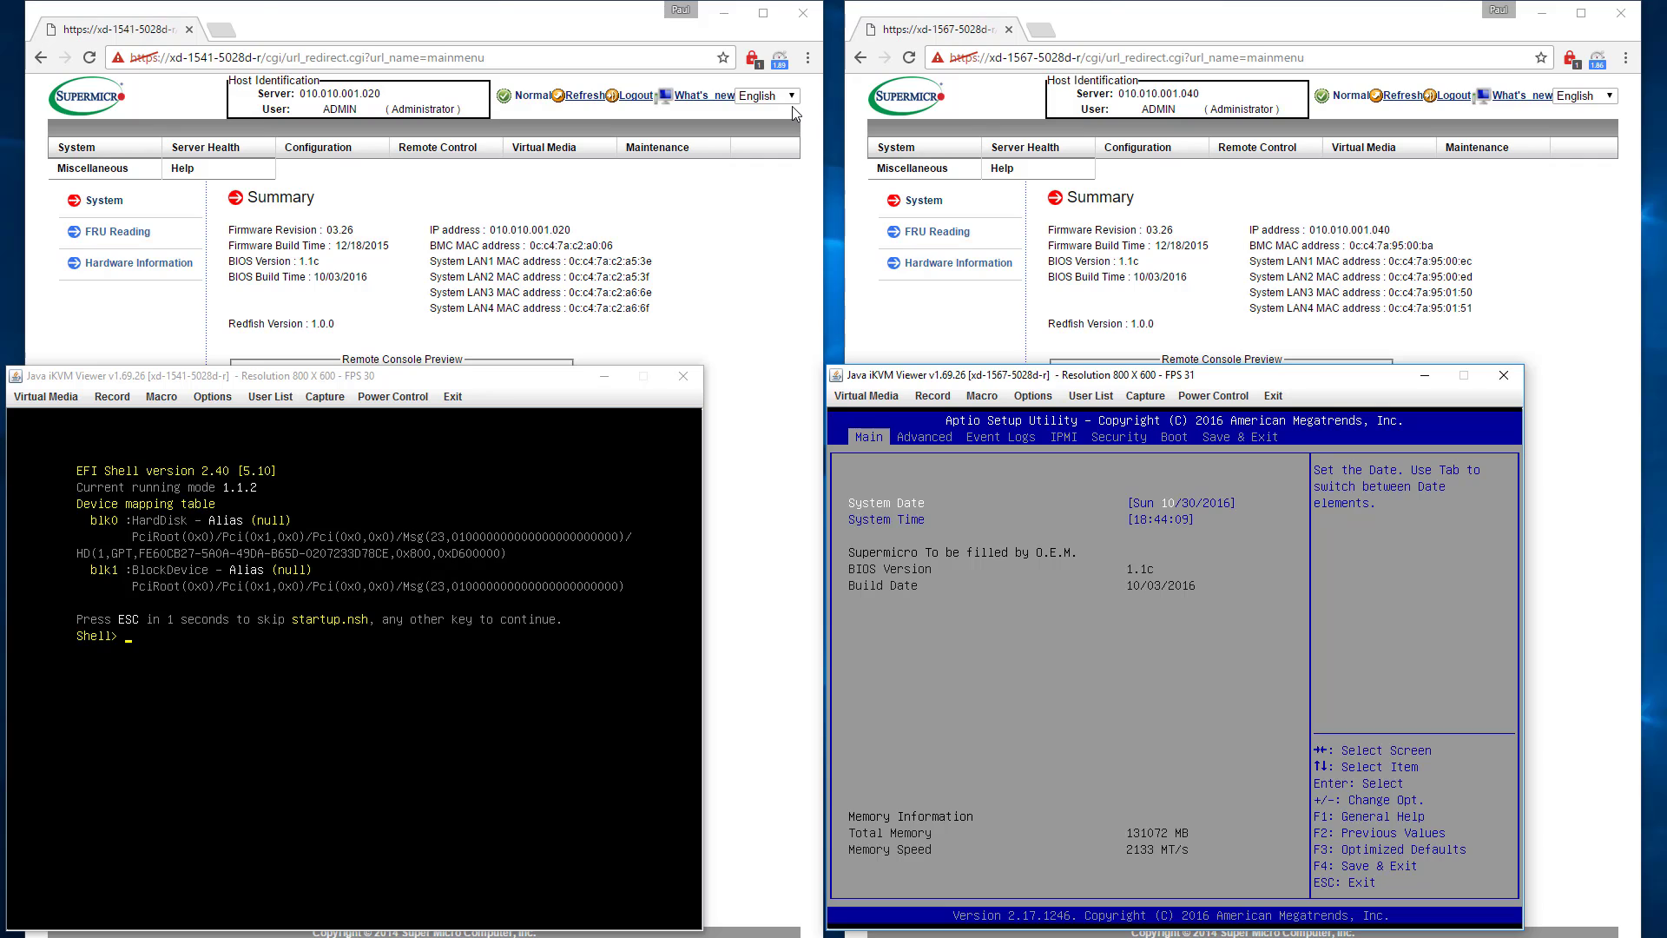
- Navigate to Advanced > Chipset Configuration > North Bridge > Memory Configuration in the BIOS
{"action": "key", "text": "Right"}
{"action": "key", "text": "Down"}
{"action": "key", "text": "Down"}
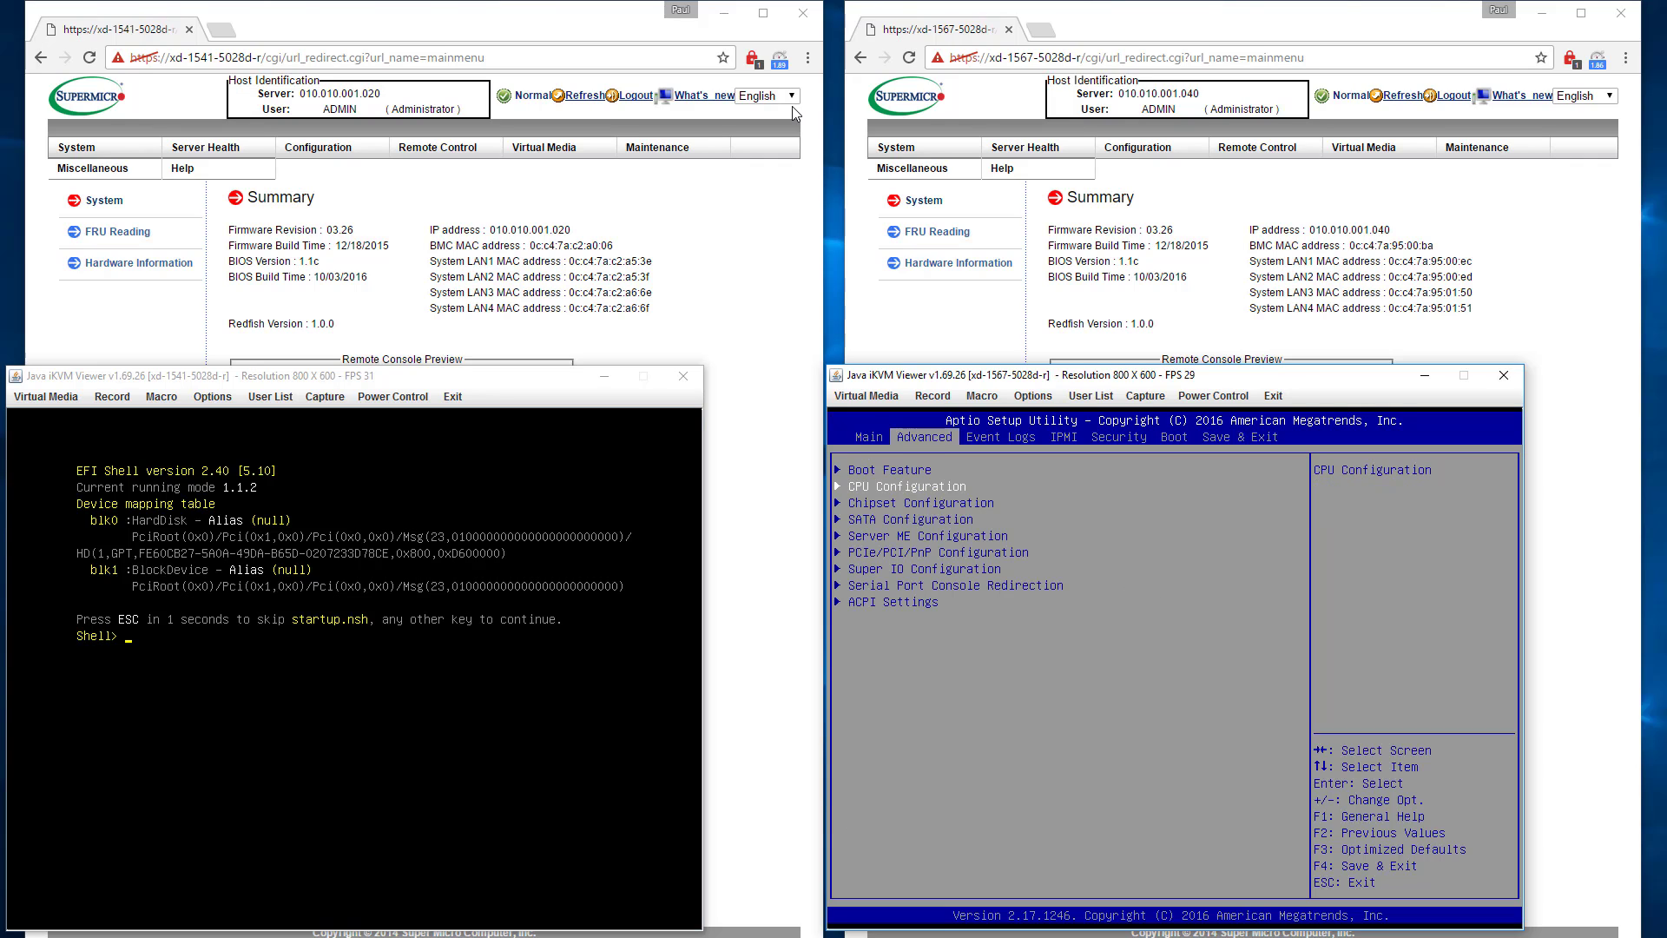
{"action": "key", "text": "Return"}
{"action": "key", "text": "Return"}
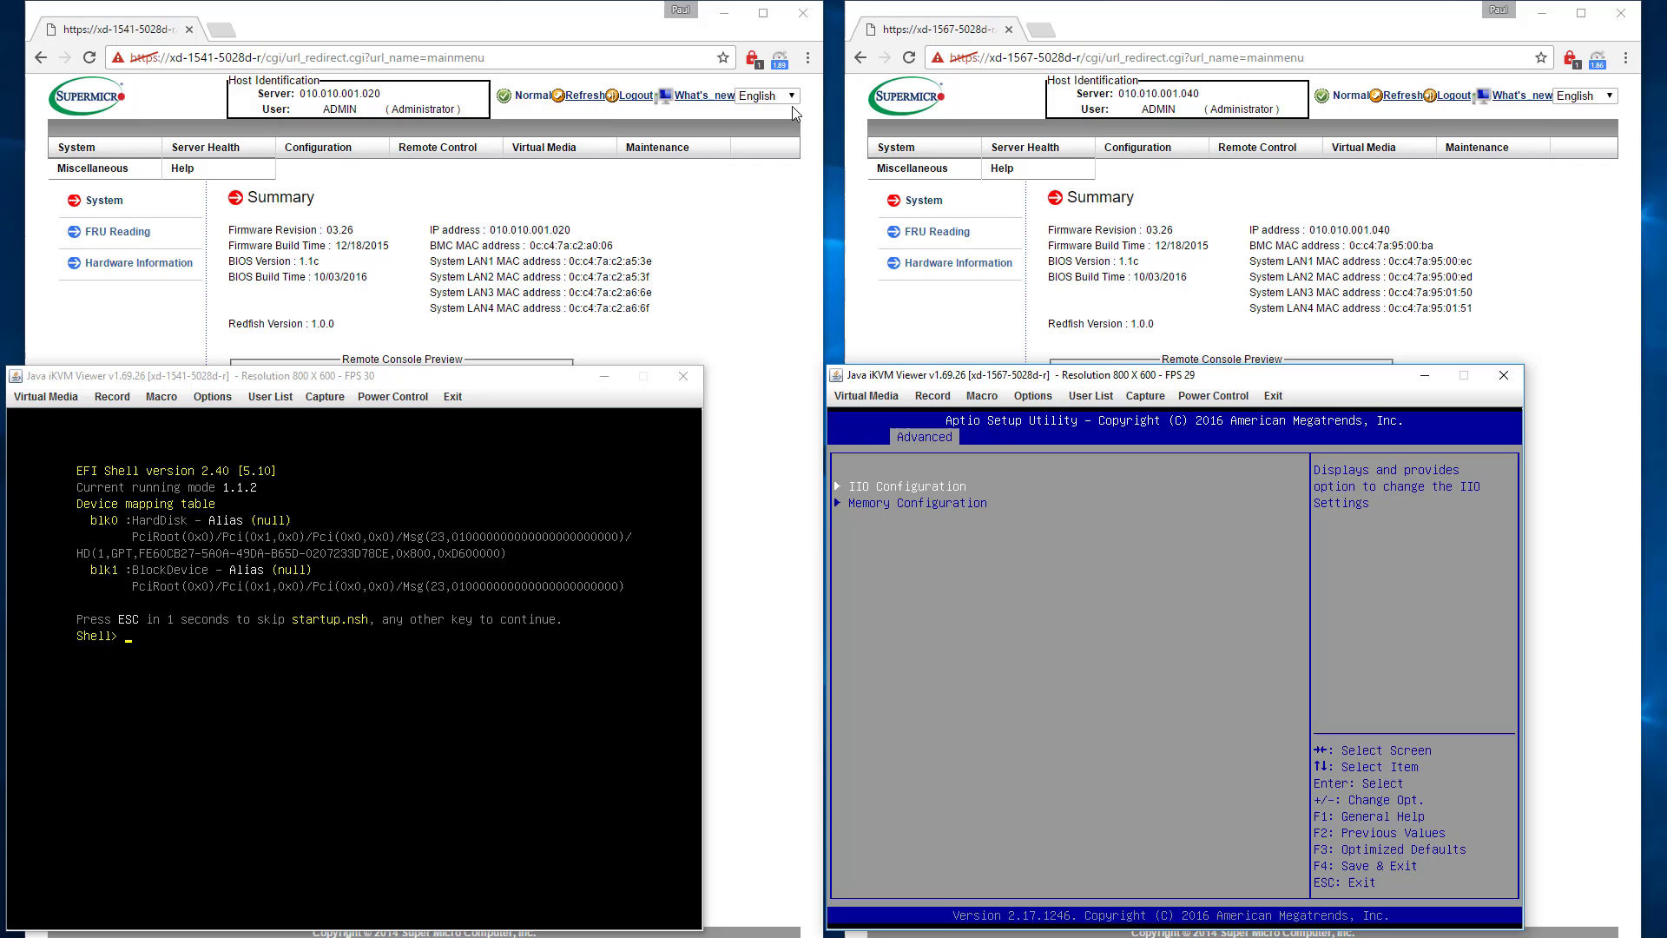
{"action": "key", "text": "Down"}
{"action": "key", "text": "Return"}
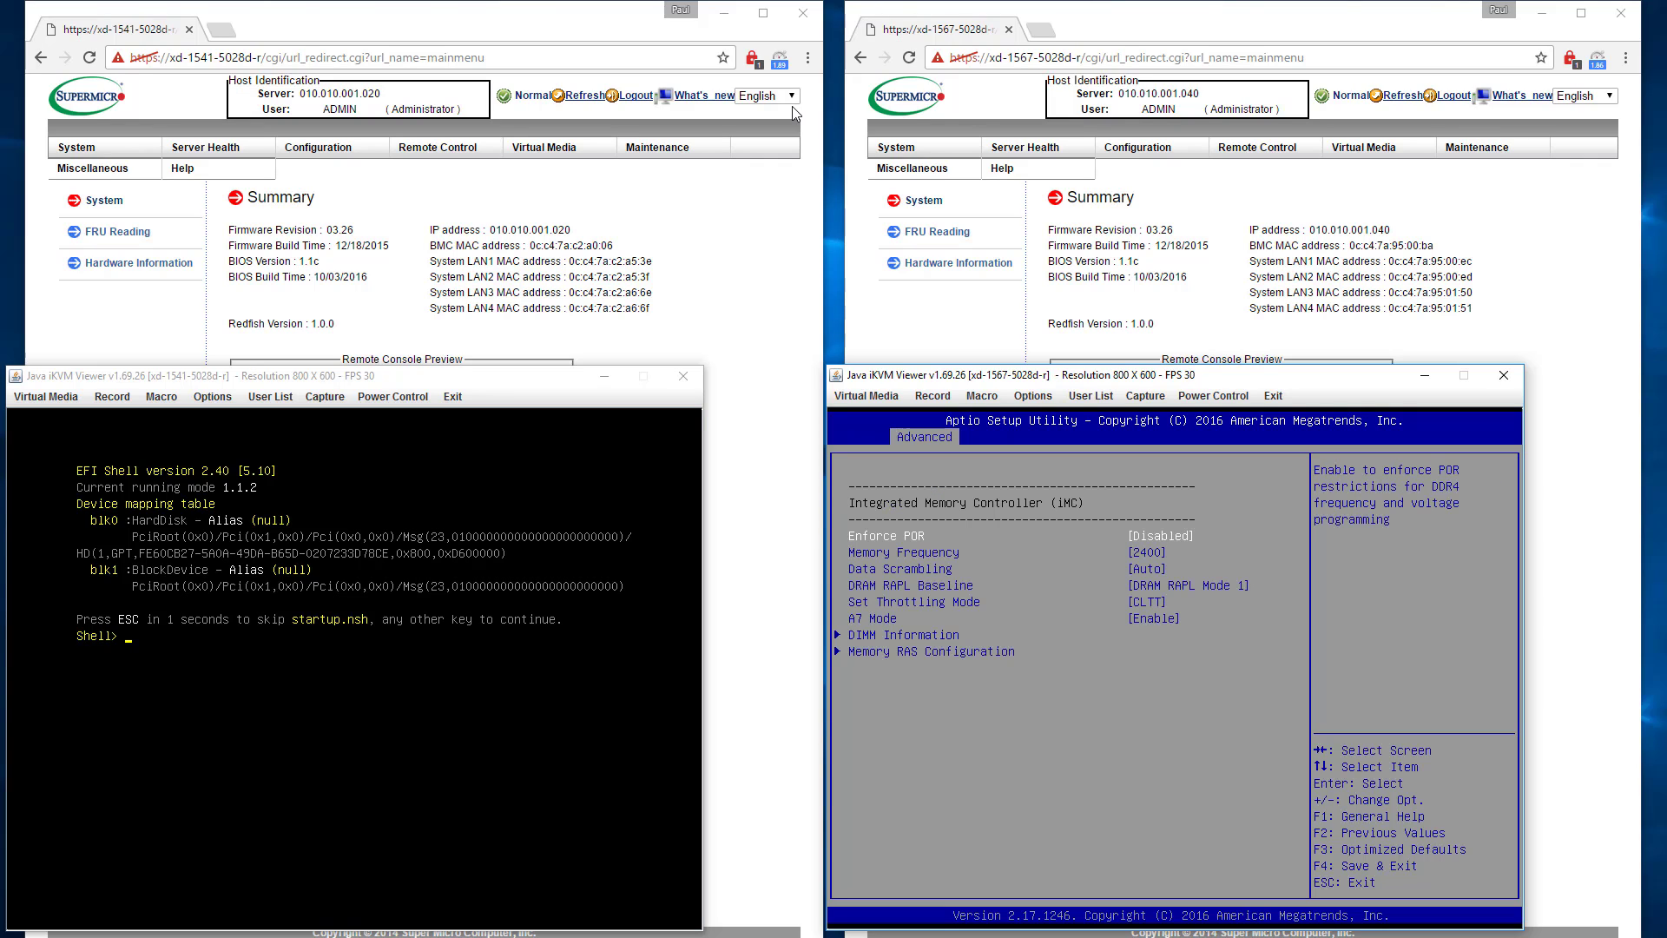
- Read the help for Data Scrambling, DRAM RAPL Baseline, Set Throttling Mode and A7 Mode
{"action": "key", "text": "Down"}
{"action": "key", "text": "Down"}
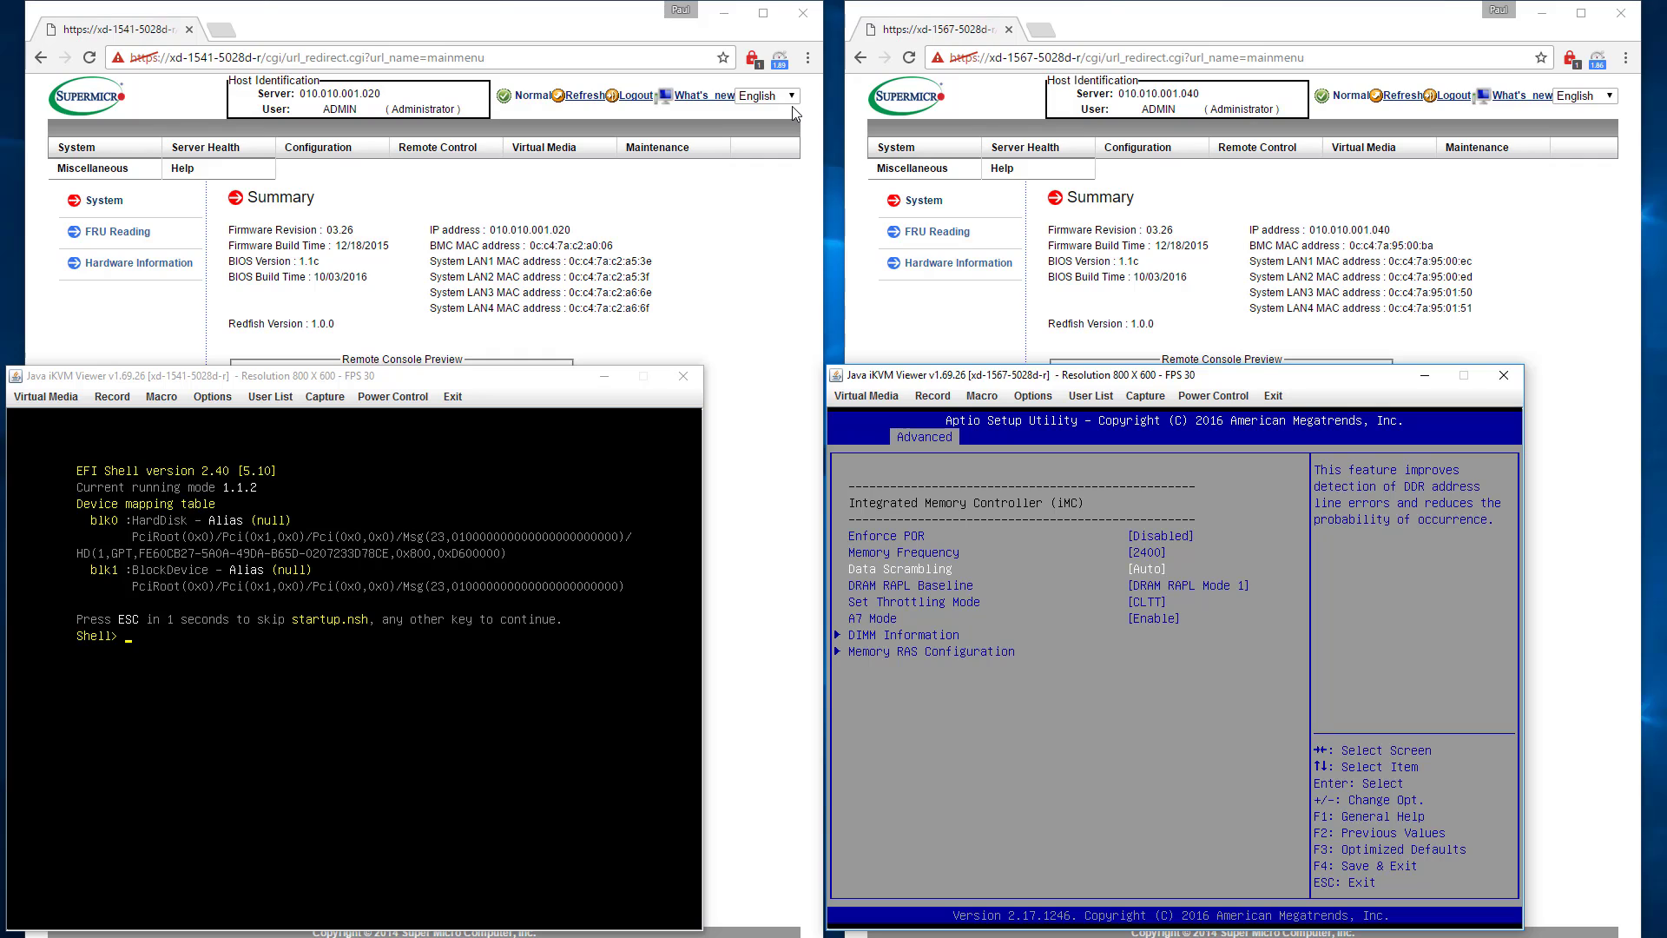
{"action": "key", "text": "Down"}
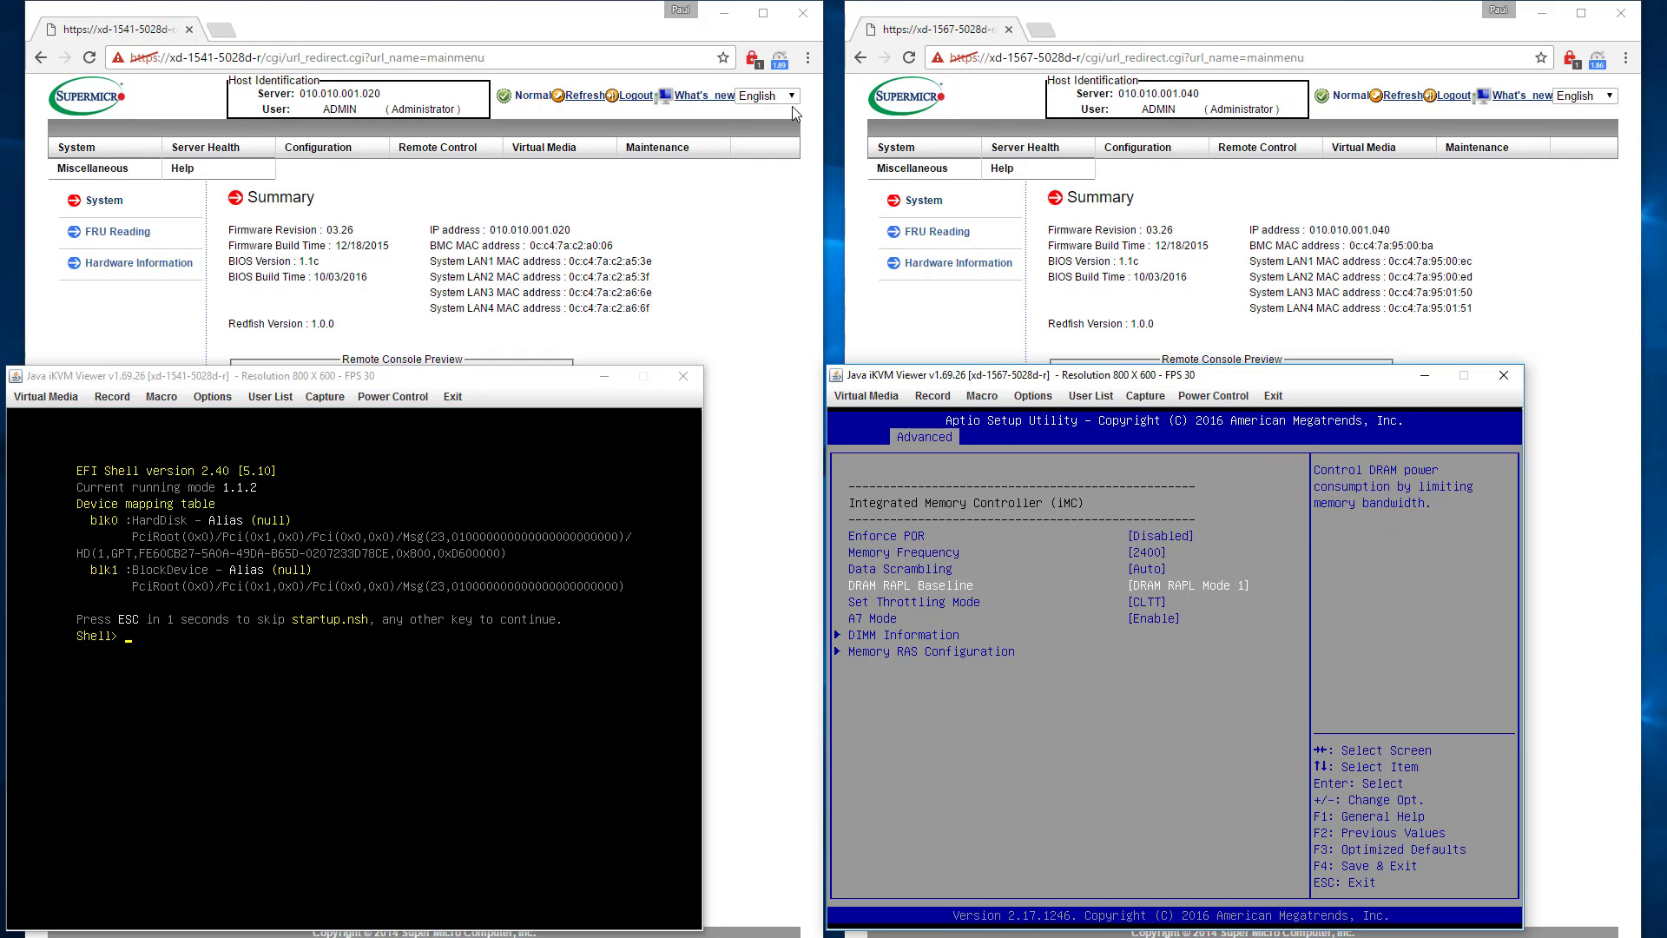
{"action": "key", "text": "Down"}
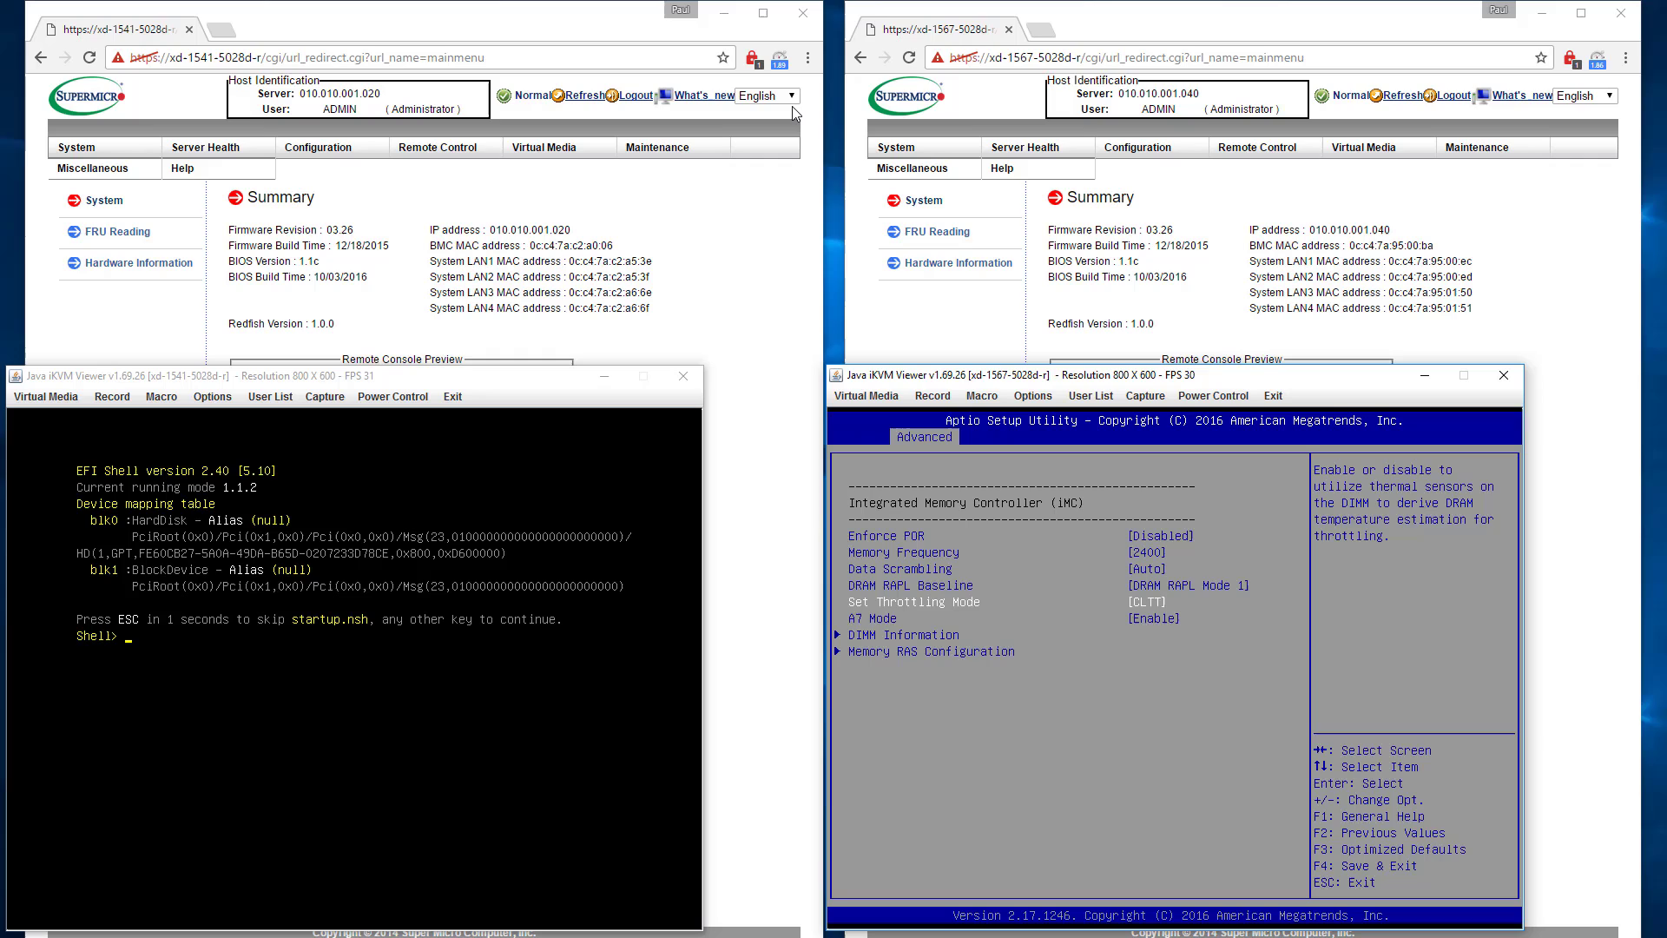
{"action": "key", "text": "Down"}
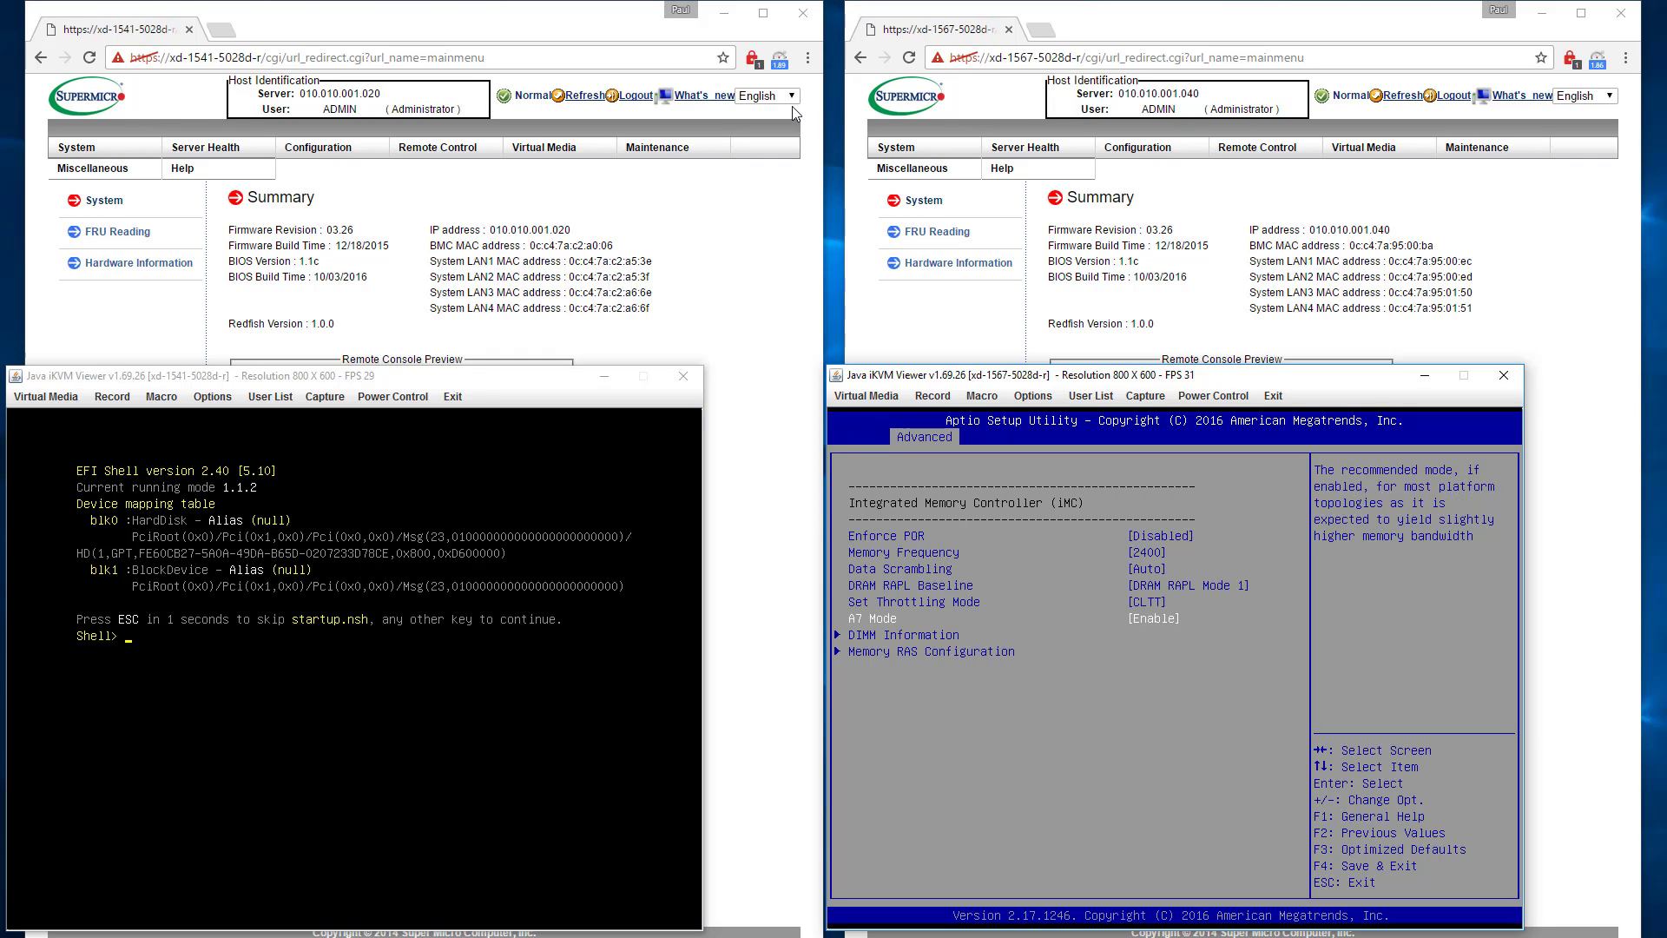
- Check Memory RAS Configuration and DIMM Information, confirming the four 32GB DIMMs run at 2133MT/s
{"action": "key", "text": "Down"}
{"action": "key", "text": "Down"}
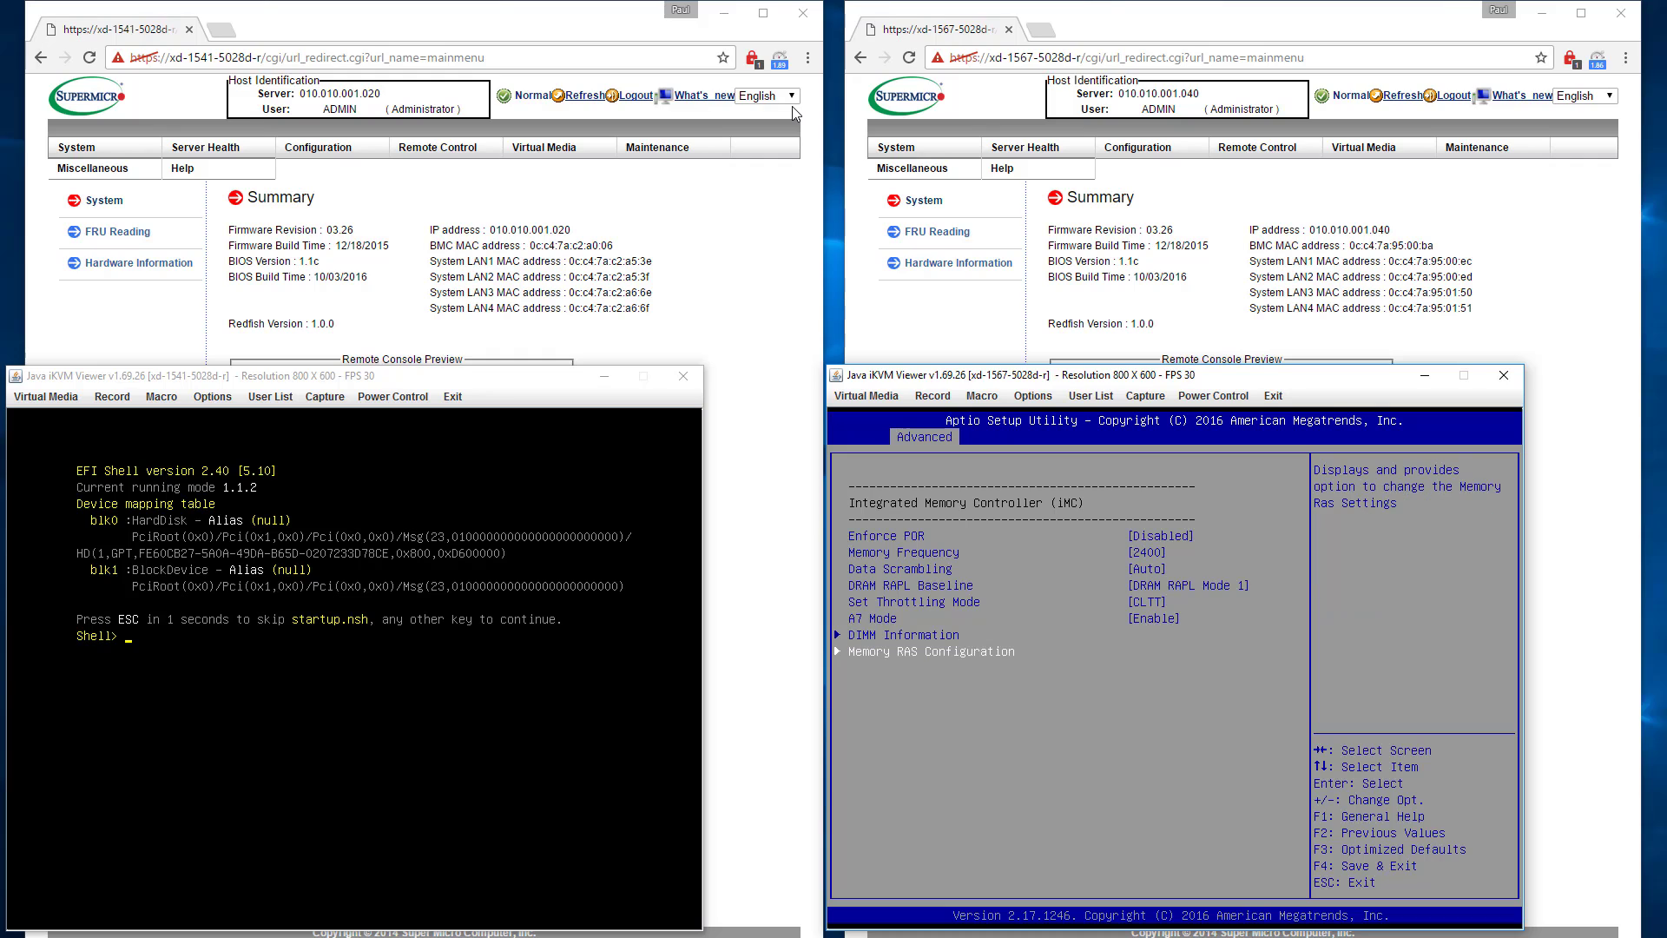
{"action": "key", "text": "Return"}
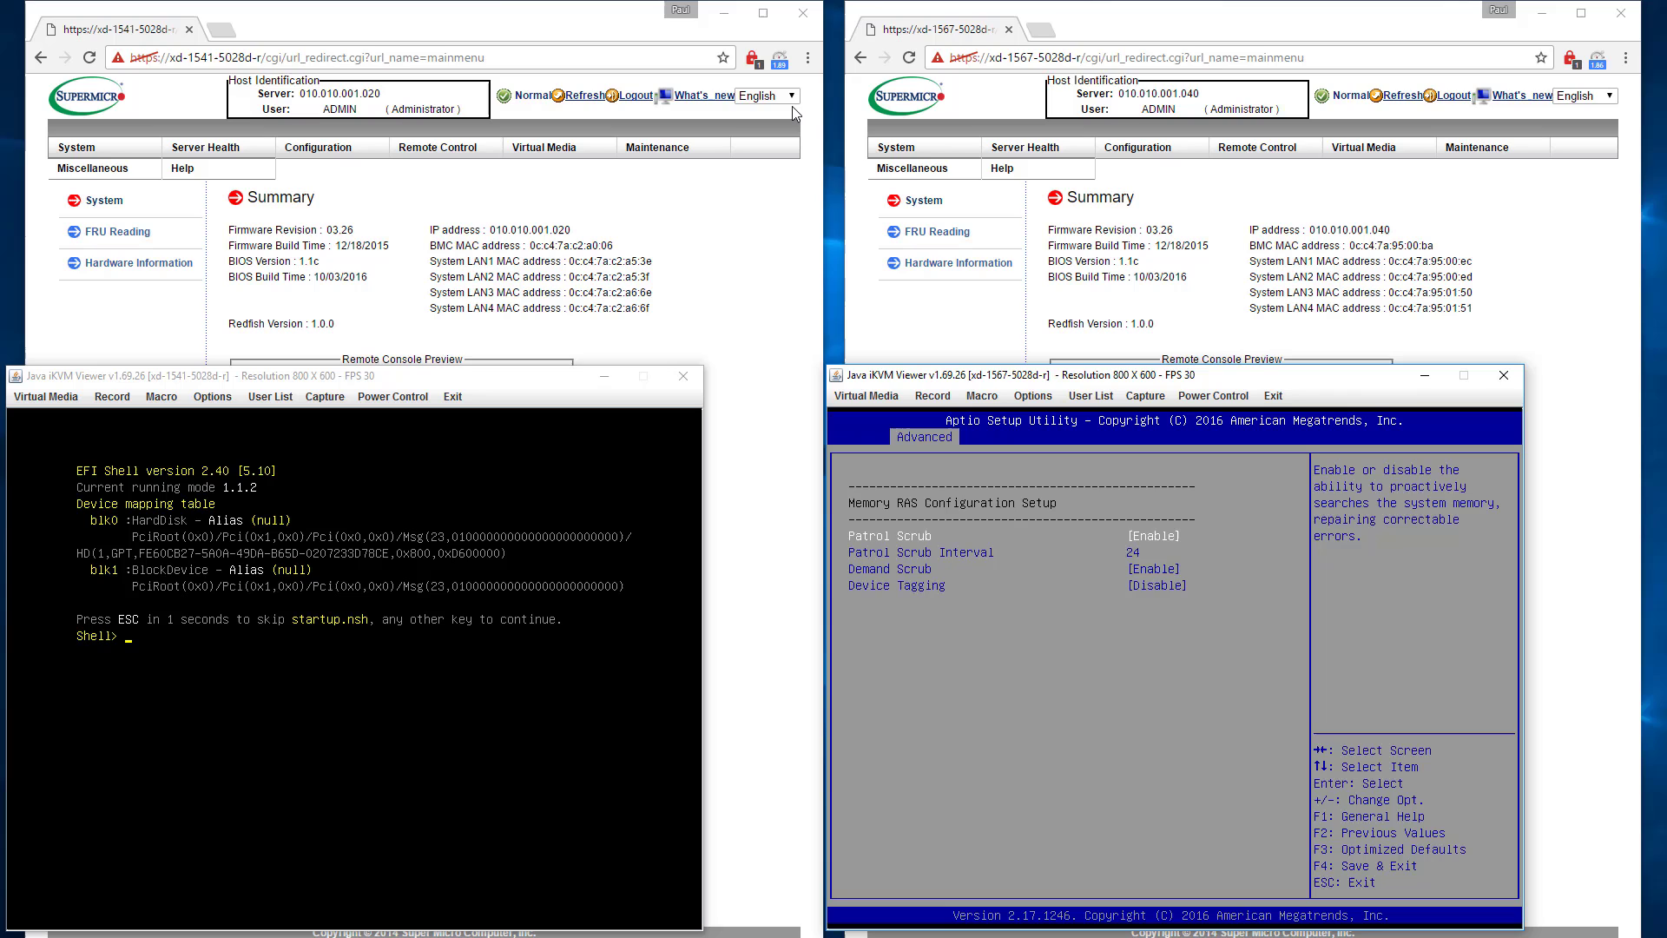
{"action": "key", "text": "Escape"}
{"action": "key", "text": "Up"}
{"action": "key", "text": "Return"}
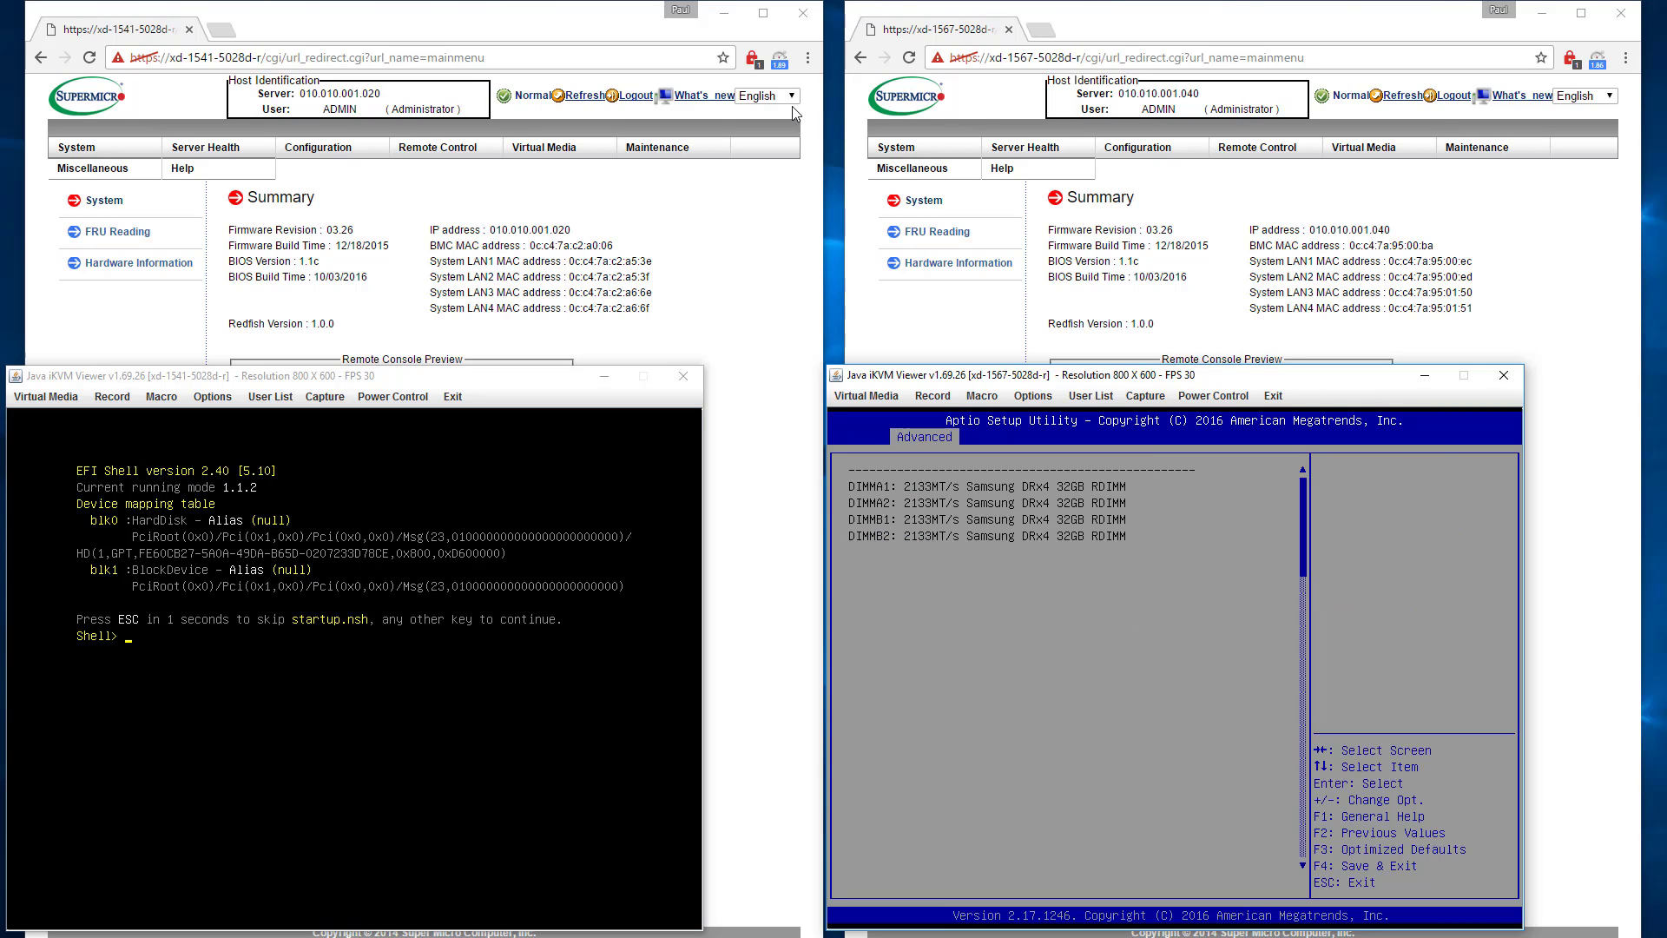
{"action": "key", "text": "Escape"}
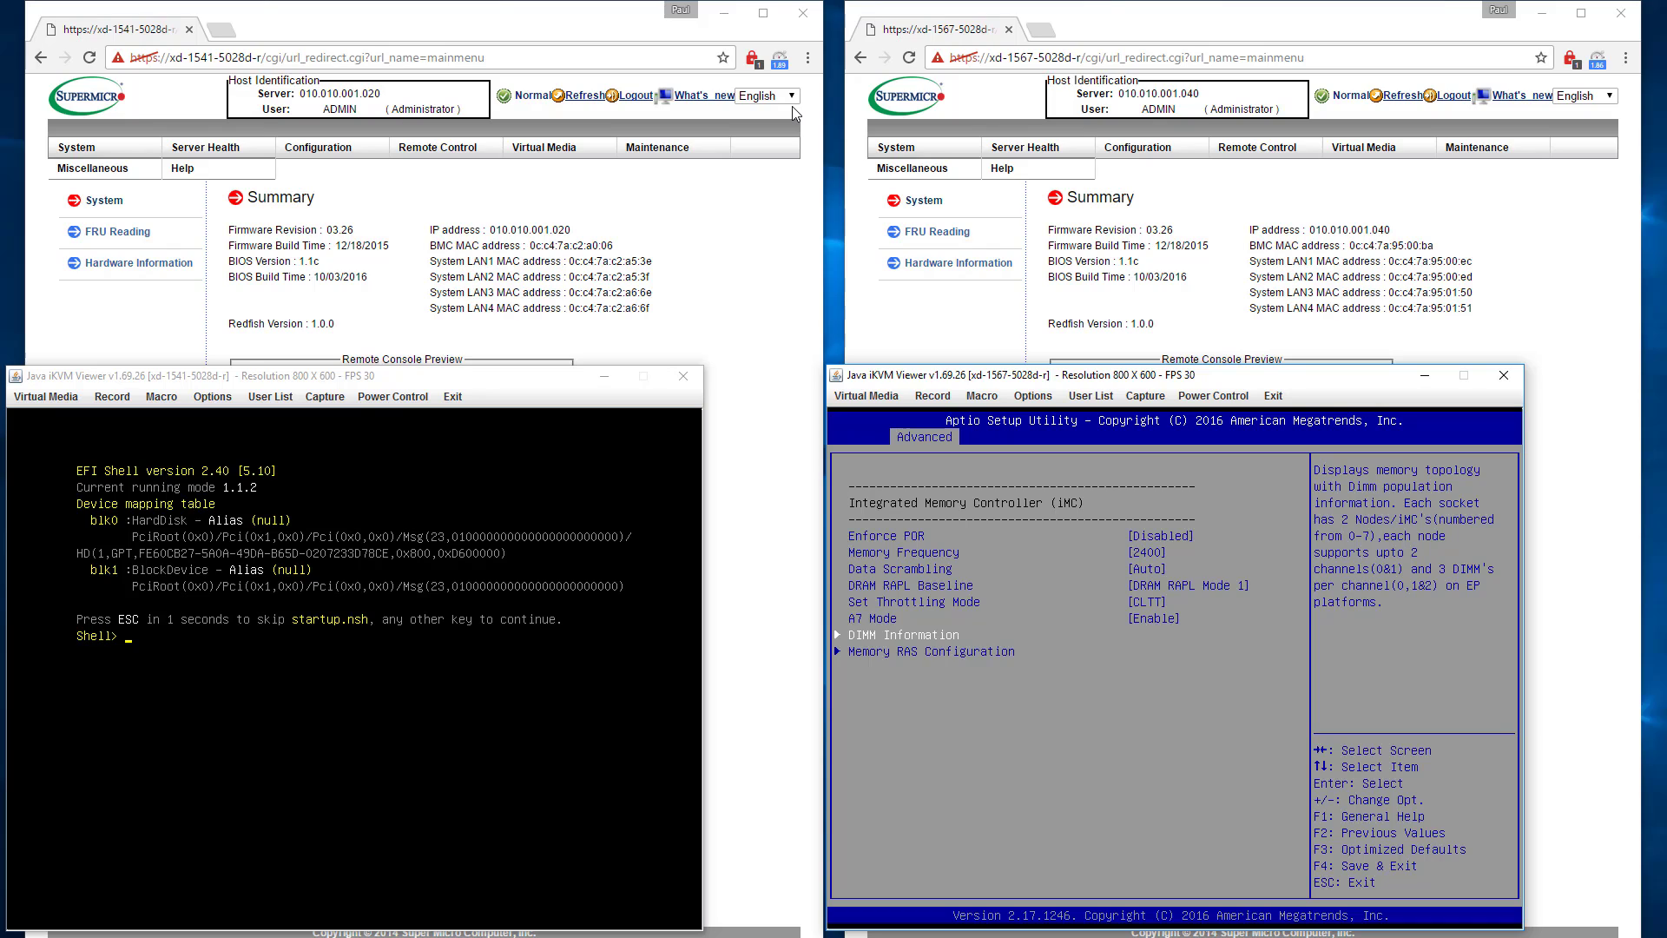
{"action": "key", "text": "Return"}
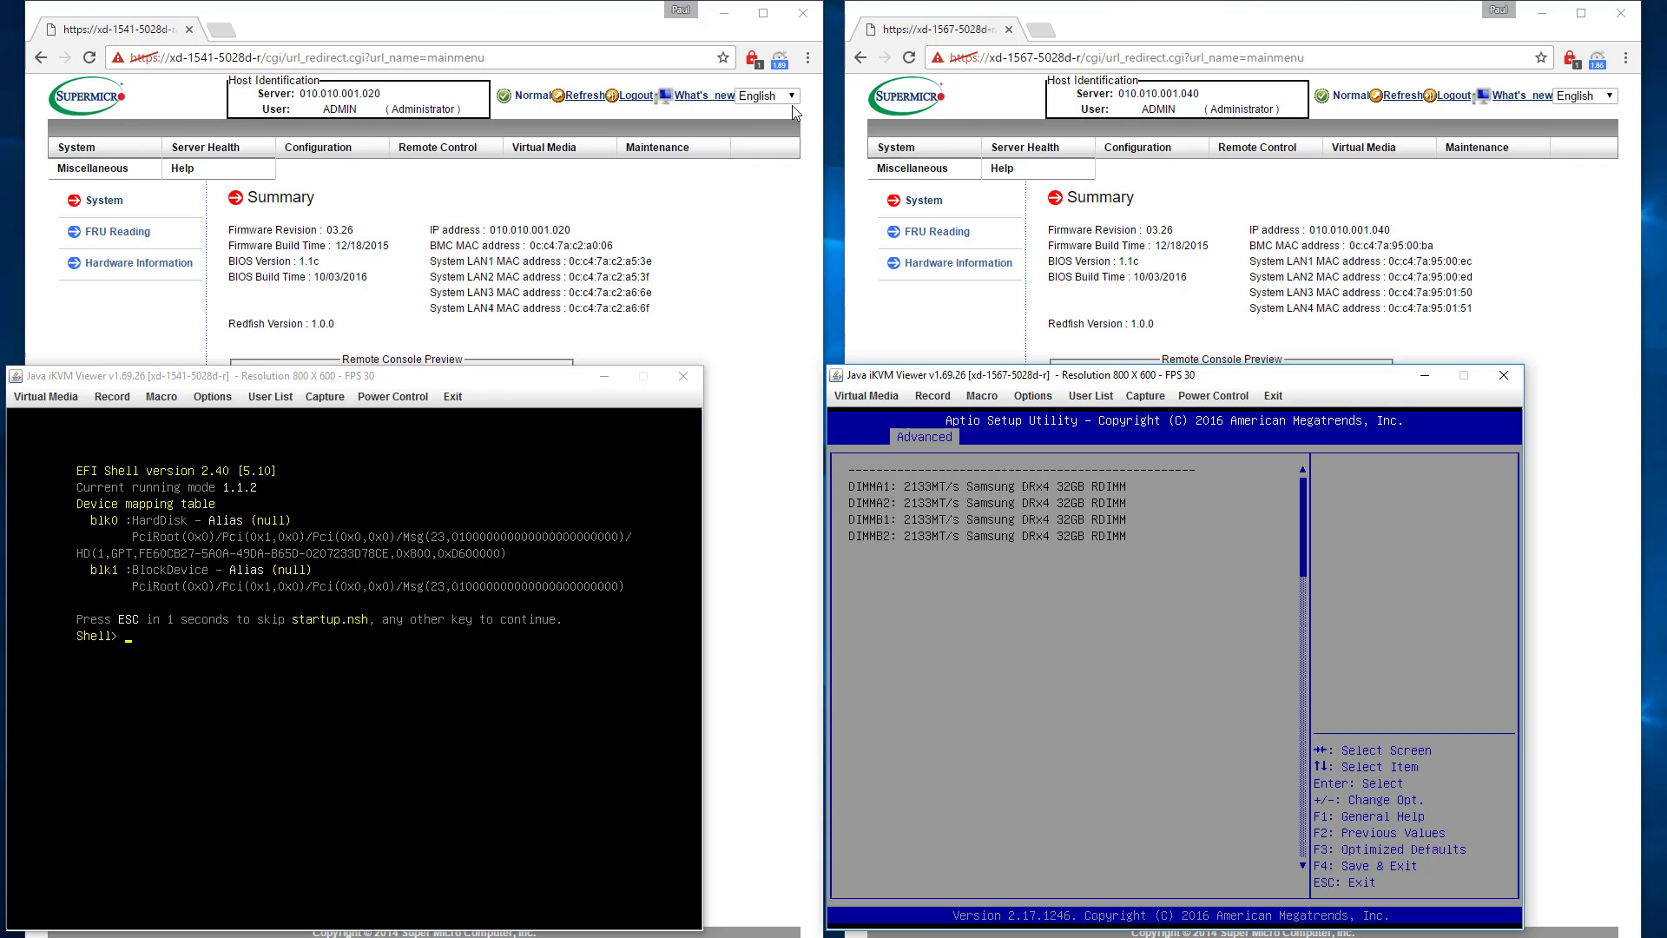
{"action": "key", "text": "Escape"}
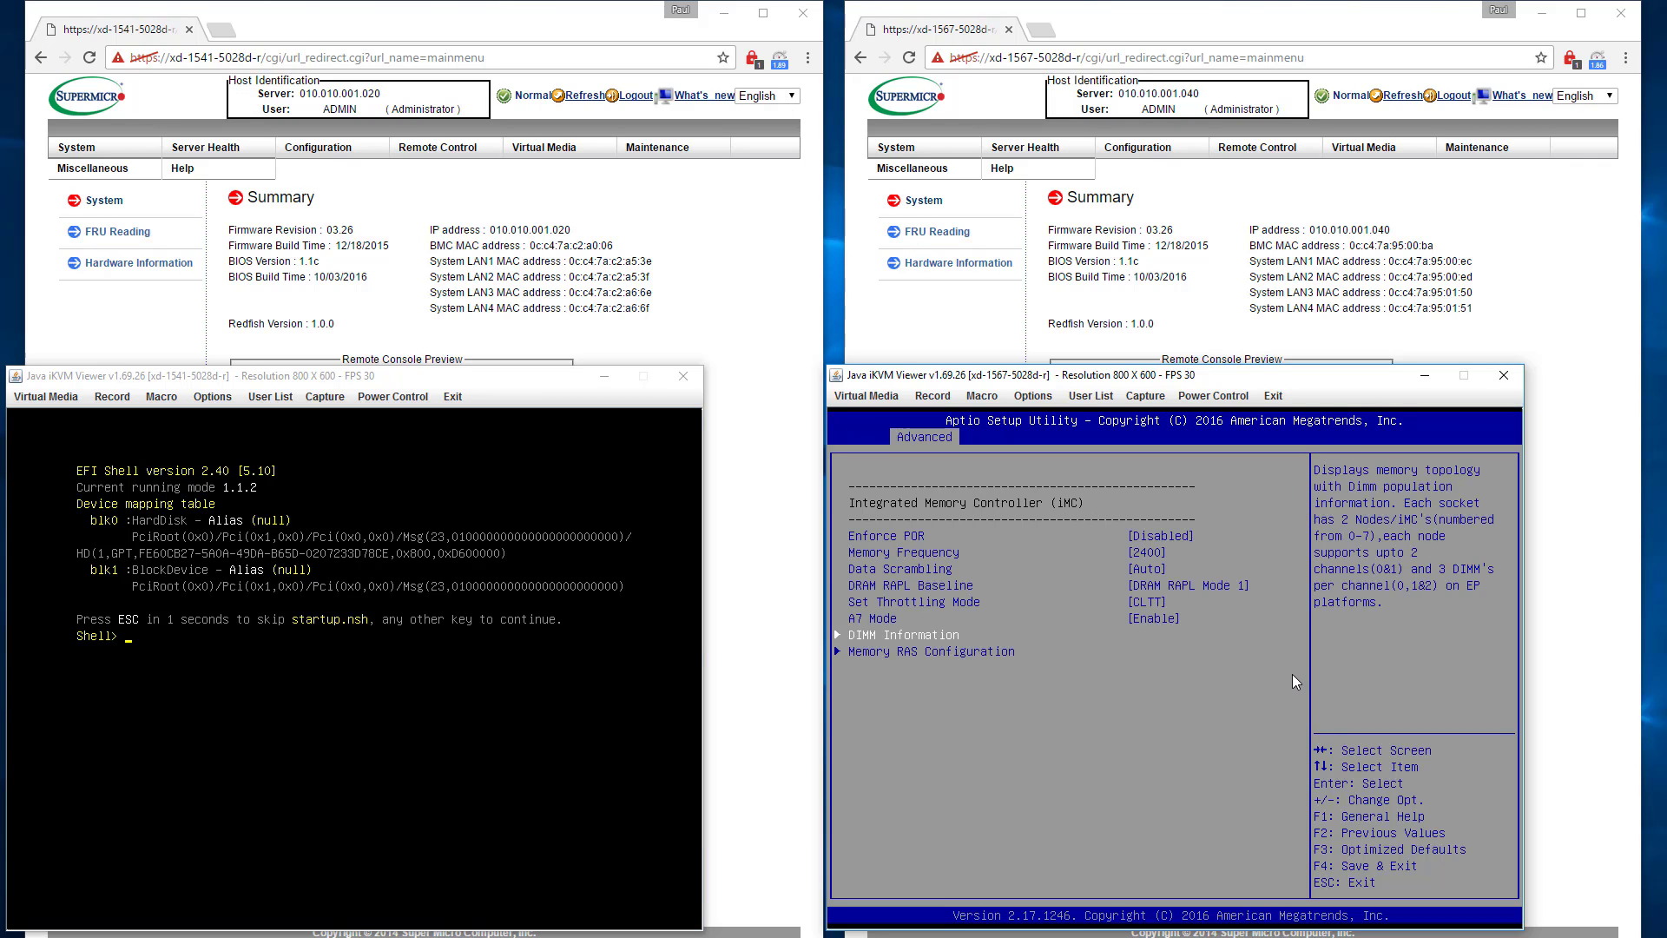